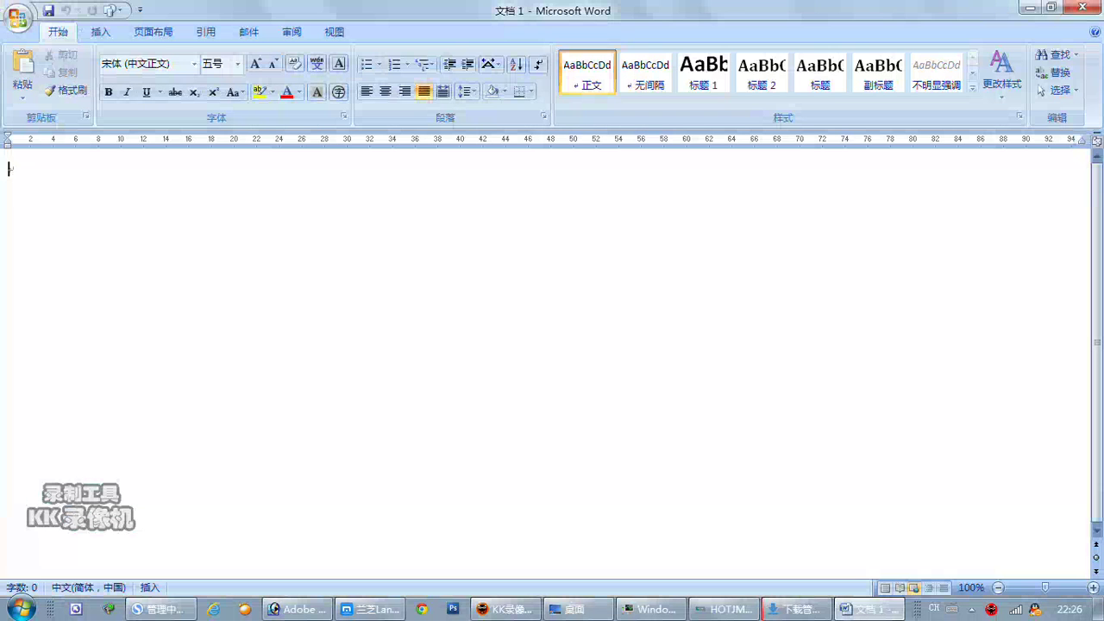
Type the heading 先演示商品上传 in Word using Chinese pinyin input.
type("asdfgh")
key("ctrl+z")
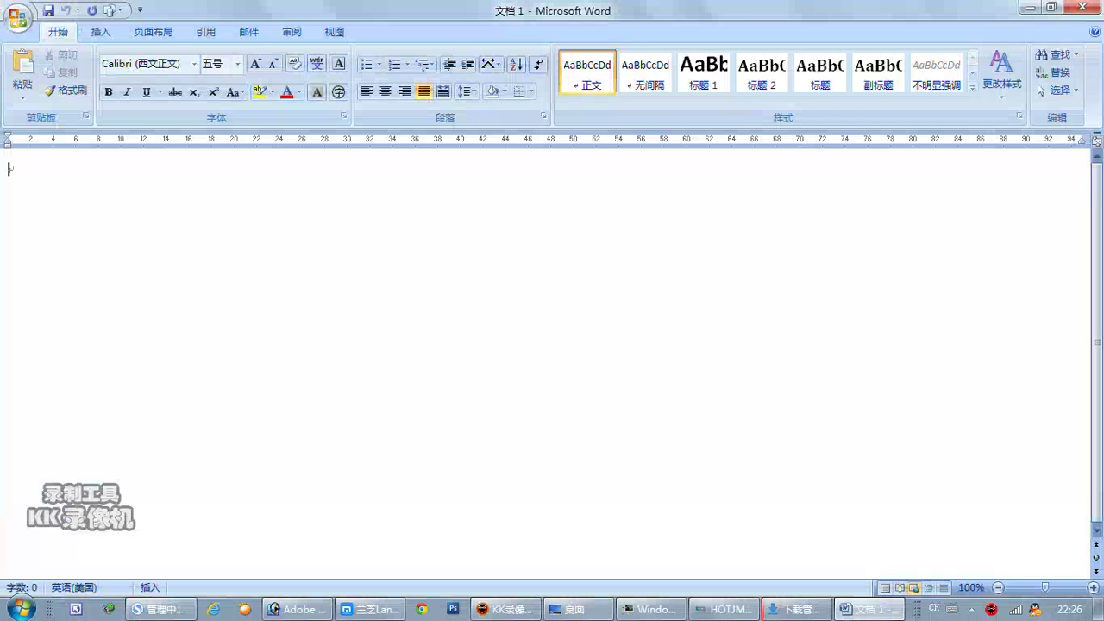
key("ctrl+shift")
type("xianyans")
key("space")
key("BackSpace")
key("BackSpace")
key("BackSpace")
type("xian")
key("space")
type("yan'shi")
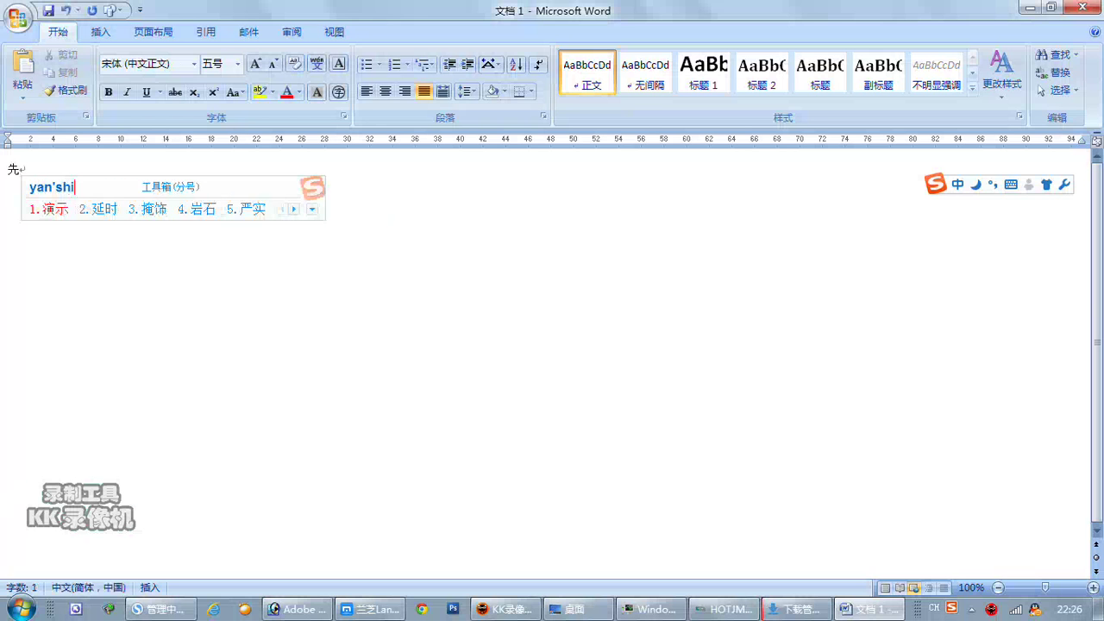
key("space")
type("shangpin")
key("space")
type("shangchuan")
key("space")
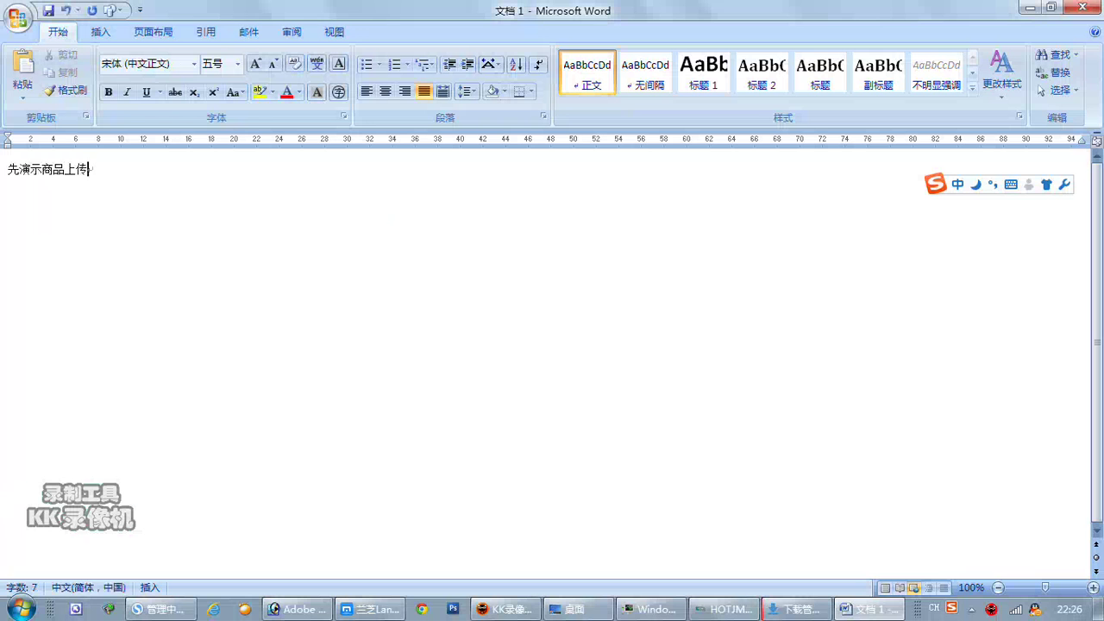
Set the heading line to font size 小一.
key("shift+Home")
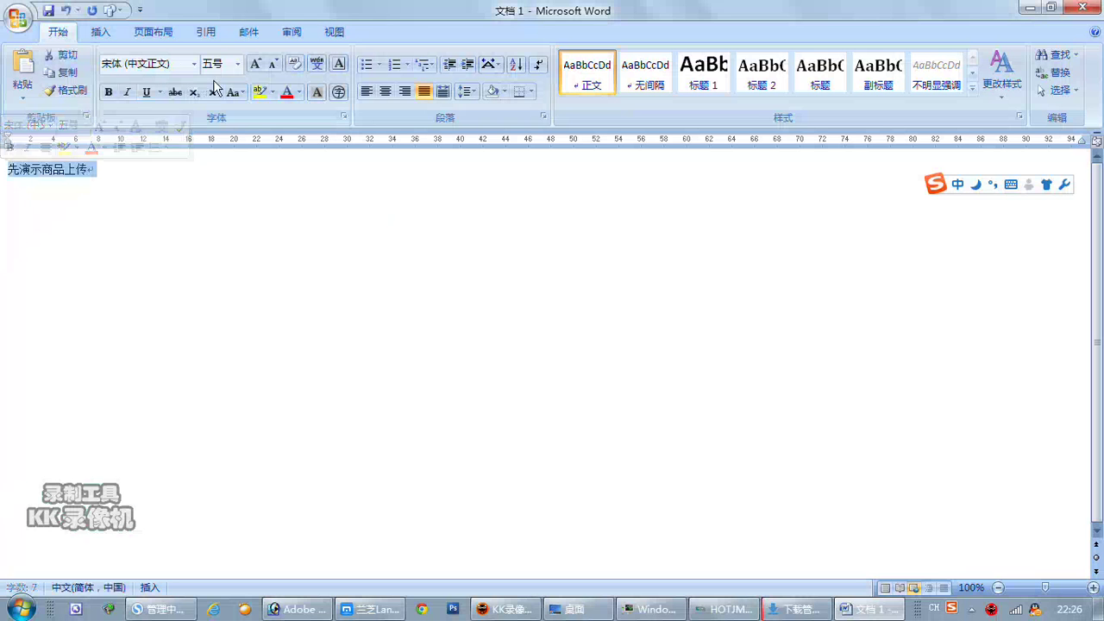
left_click(237, 64)
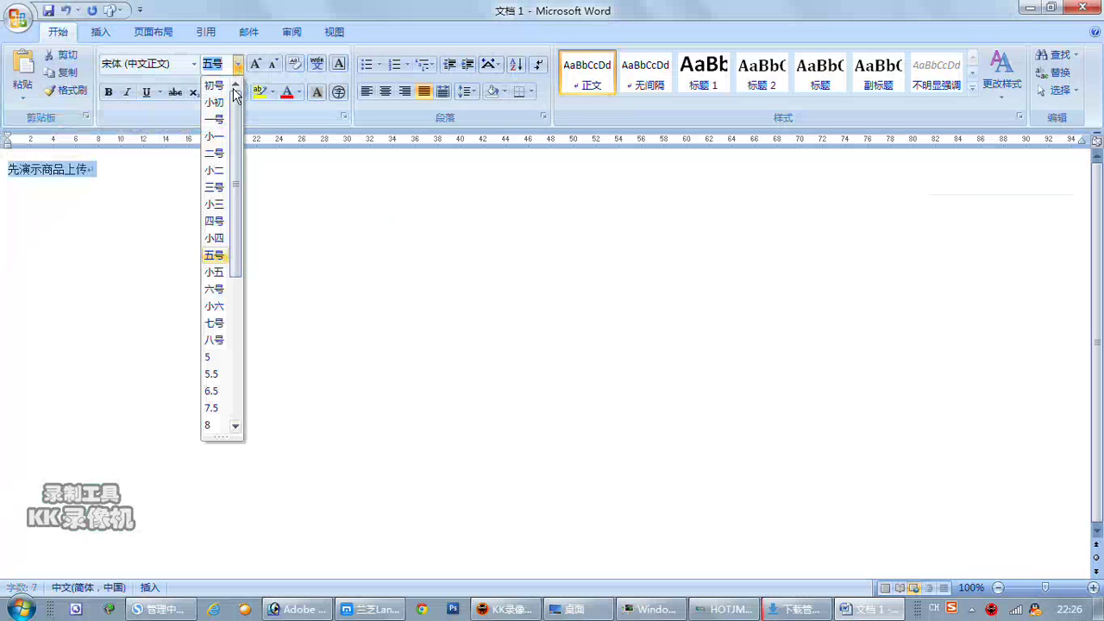
left_click(216, 138)
left_click(192, 186)
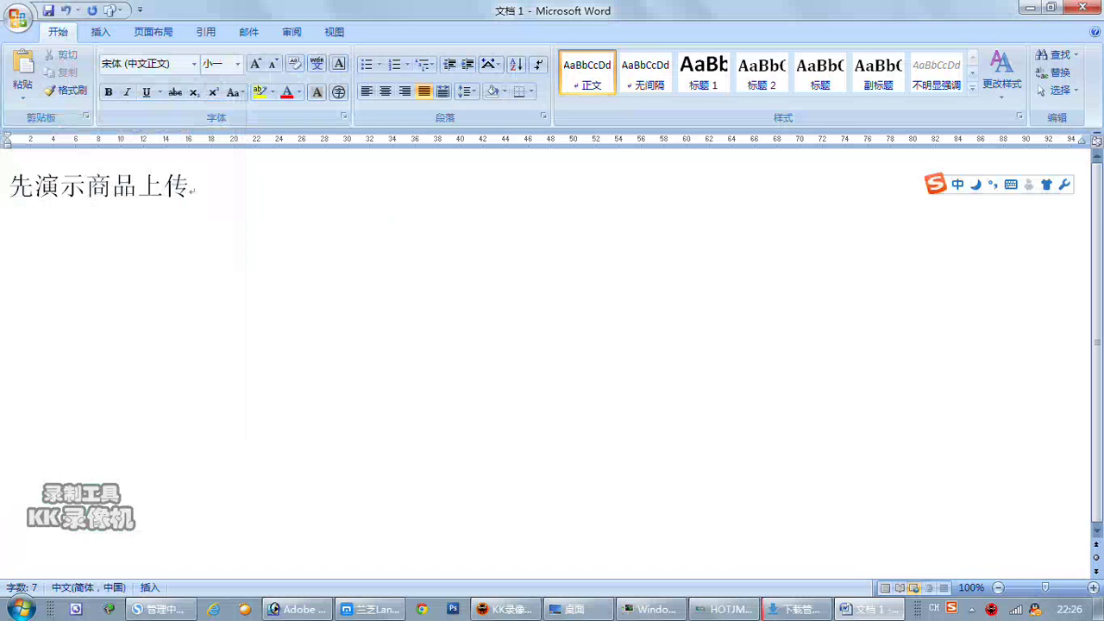
Open the 添加新商品 form in the shop admin and set the category to 化妆水.
mouse_move(366, 616)
left_click(159, 609)
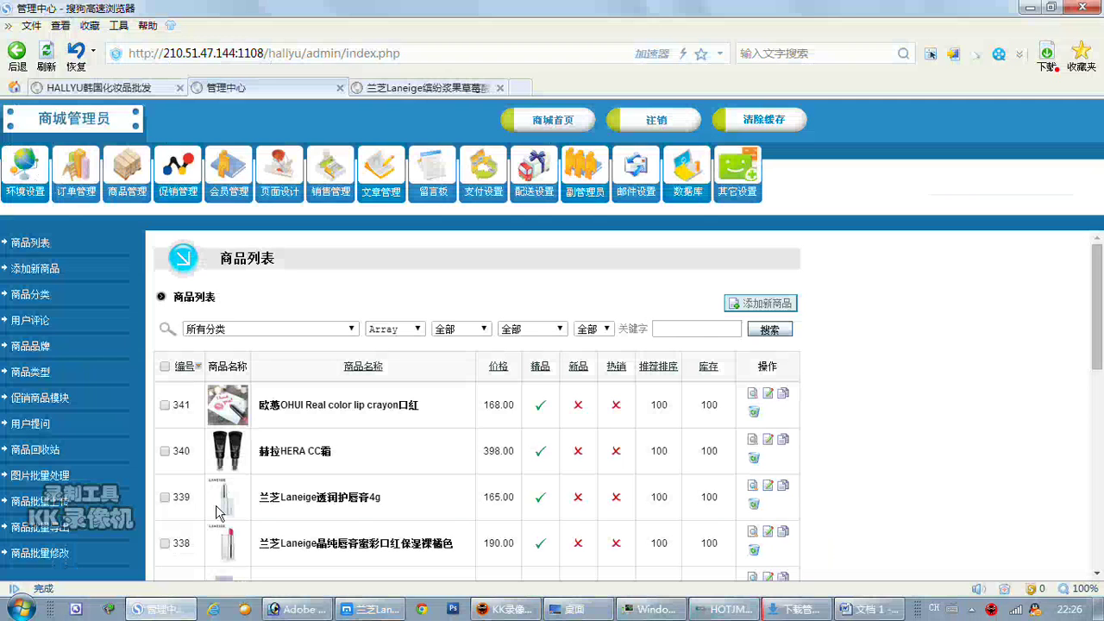
left_click(36, 268)
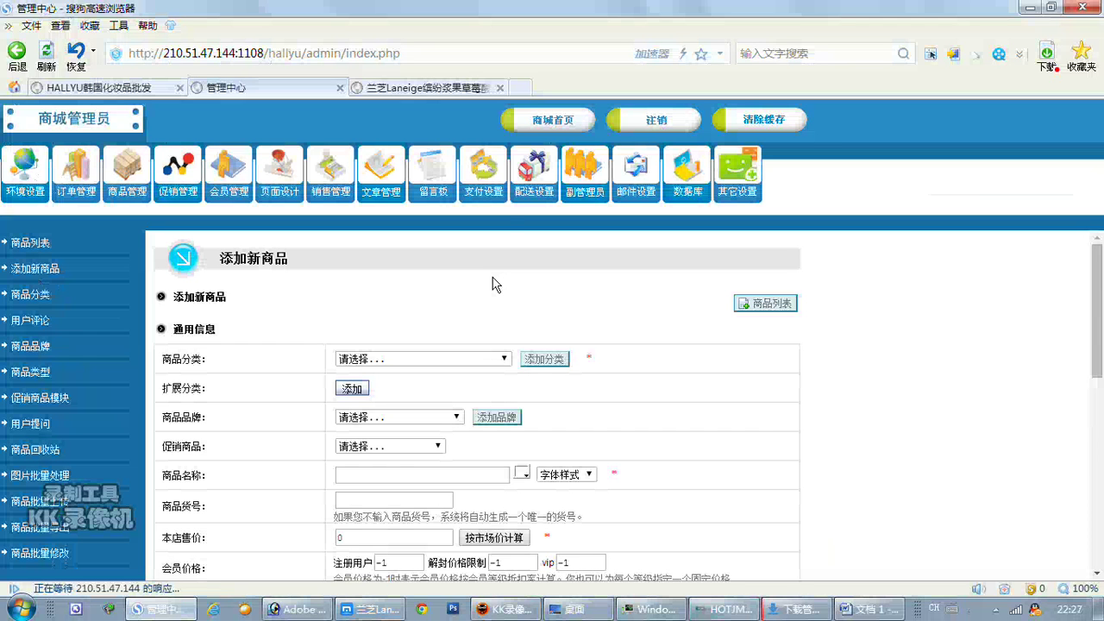
left_click(498, 361)
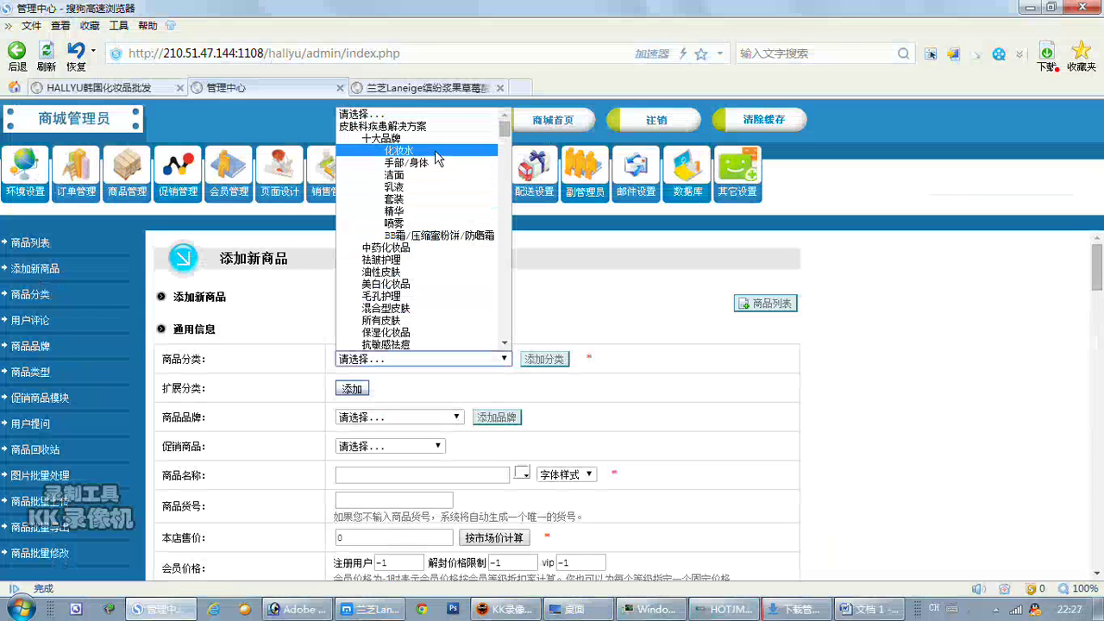
left_click(419, 154)
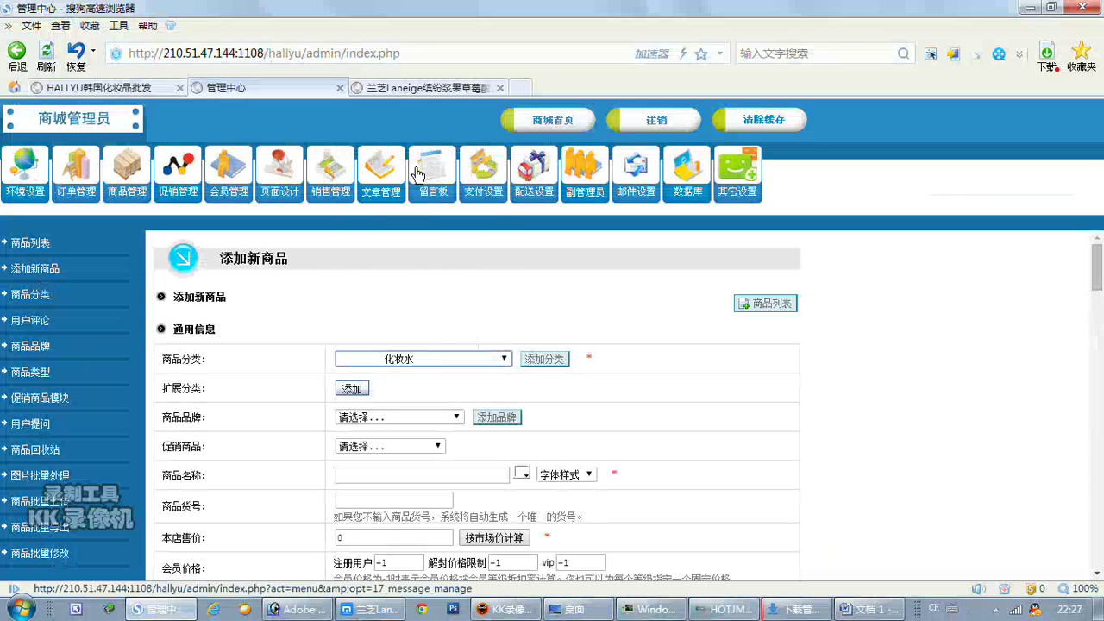
Choose LANEIGE as the product brand.
left_click(422, 474)
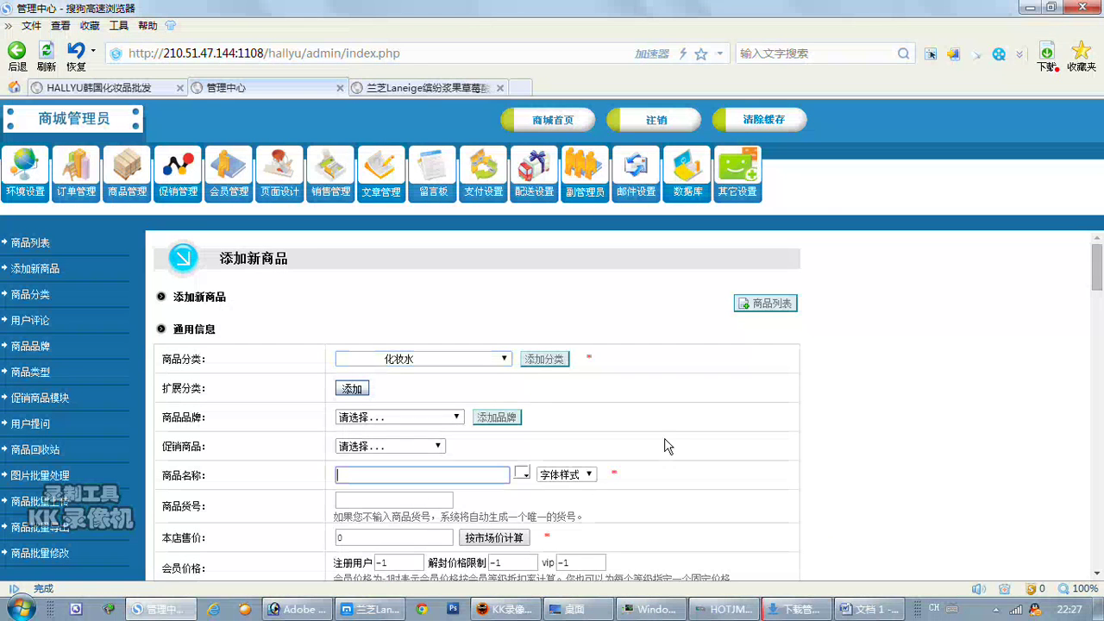
left_click(457, 421)
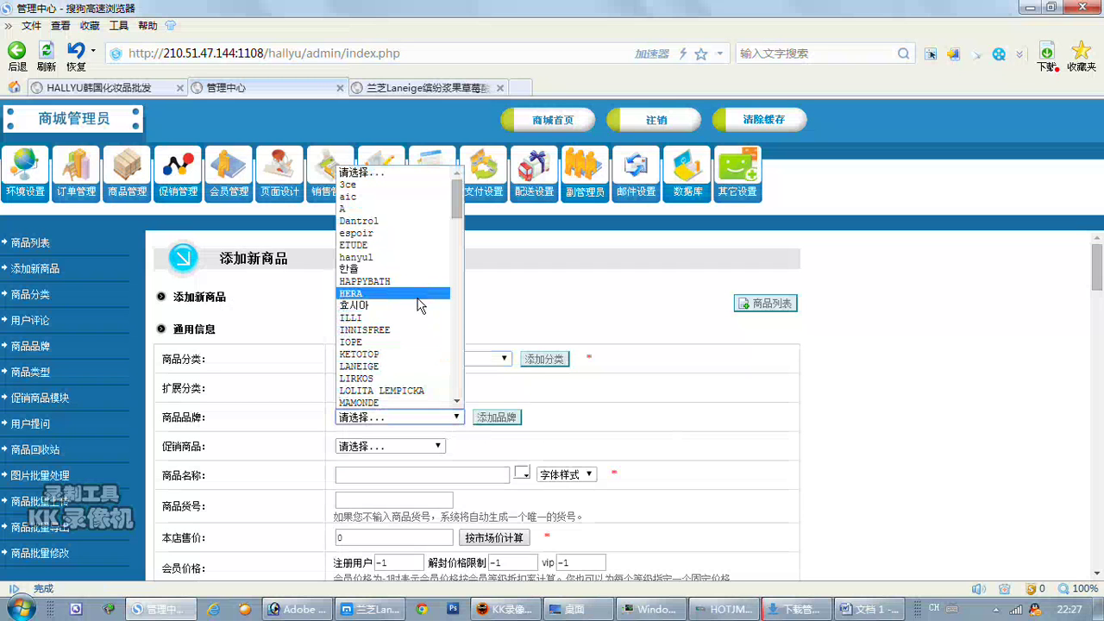
left_click(406, 378)
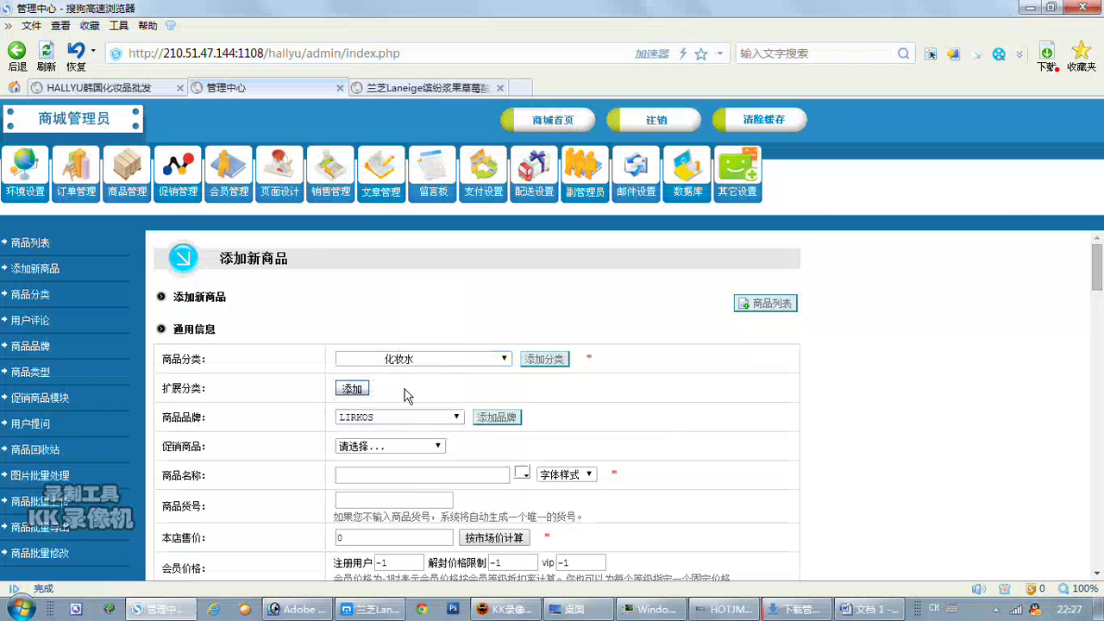
left_click(405, 421)
left_click(402, 374)
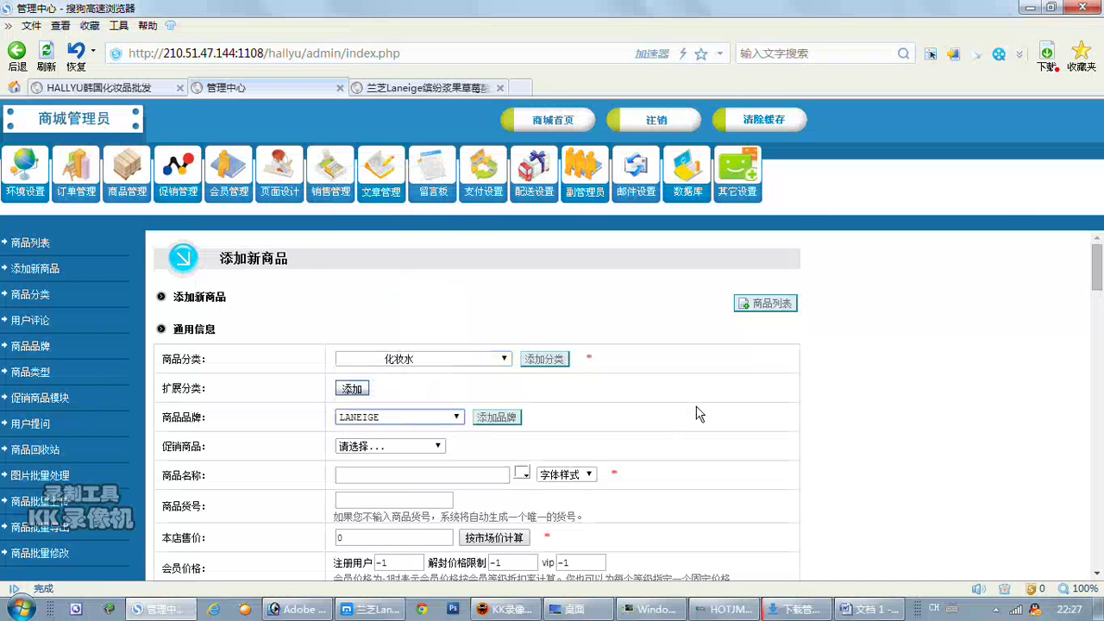
left_click(422, 474)
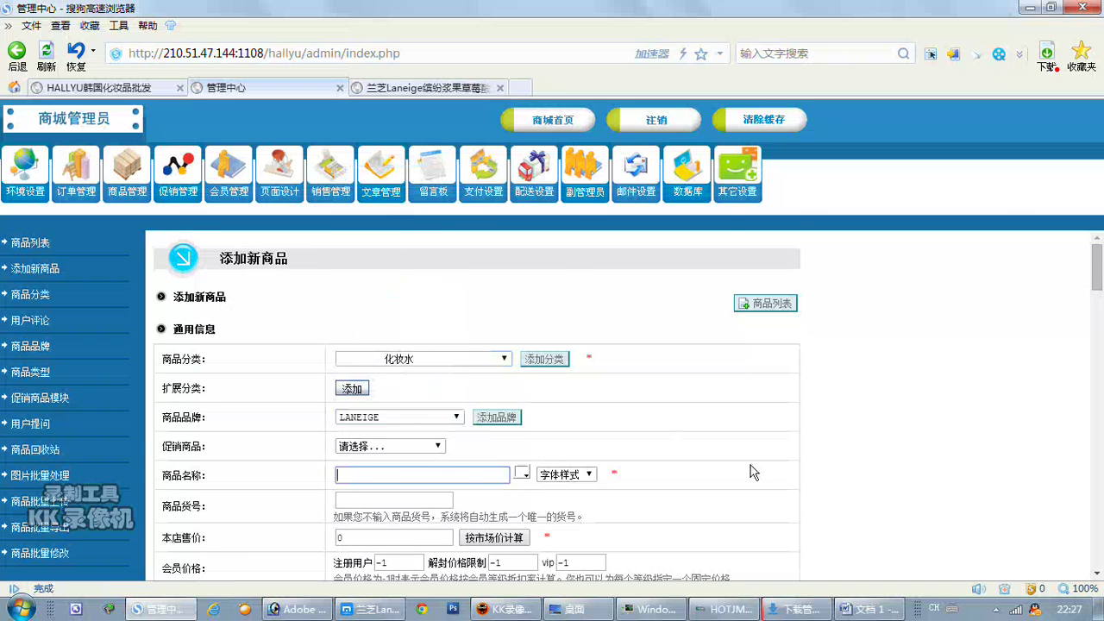
Name the product 'laneige 化妆水'.
scroll(754, 470, "down", 1)
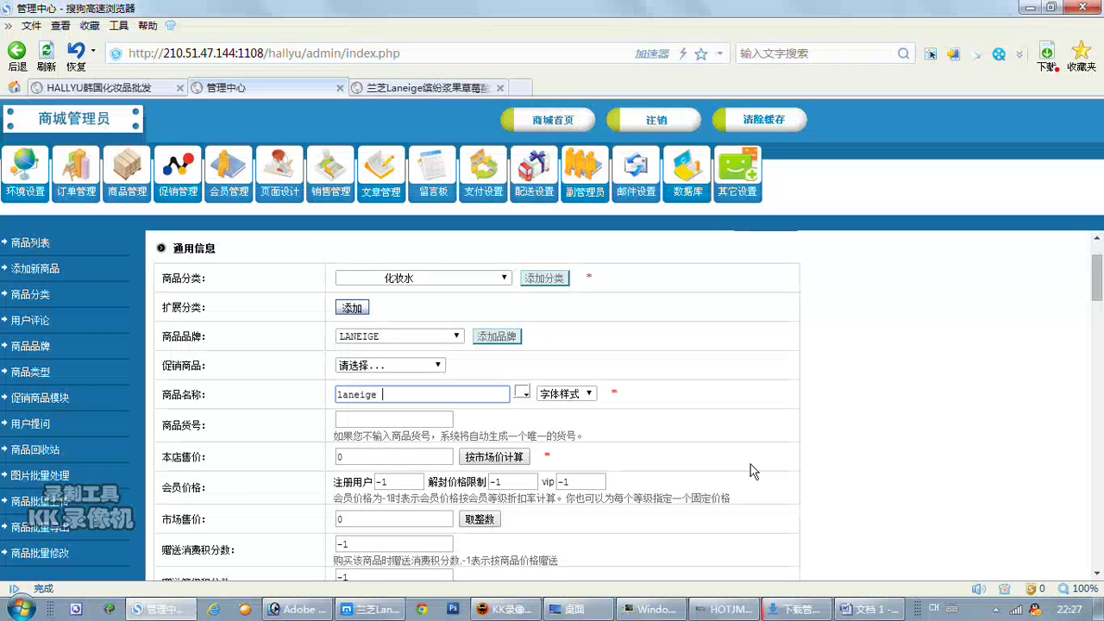
key("ctrl+shift")
type("huazhuangs")
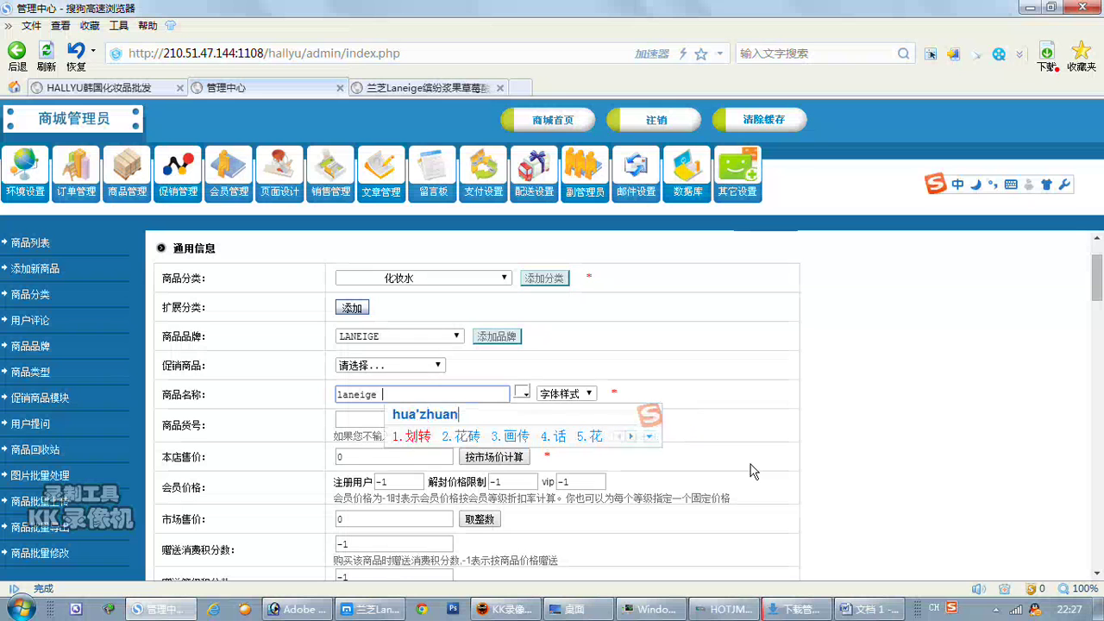
key("space")
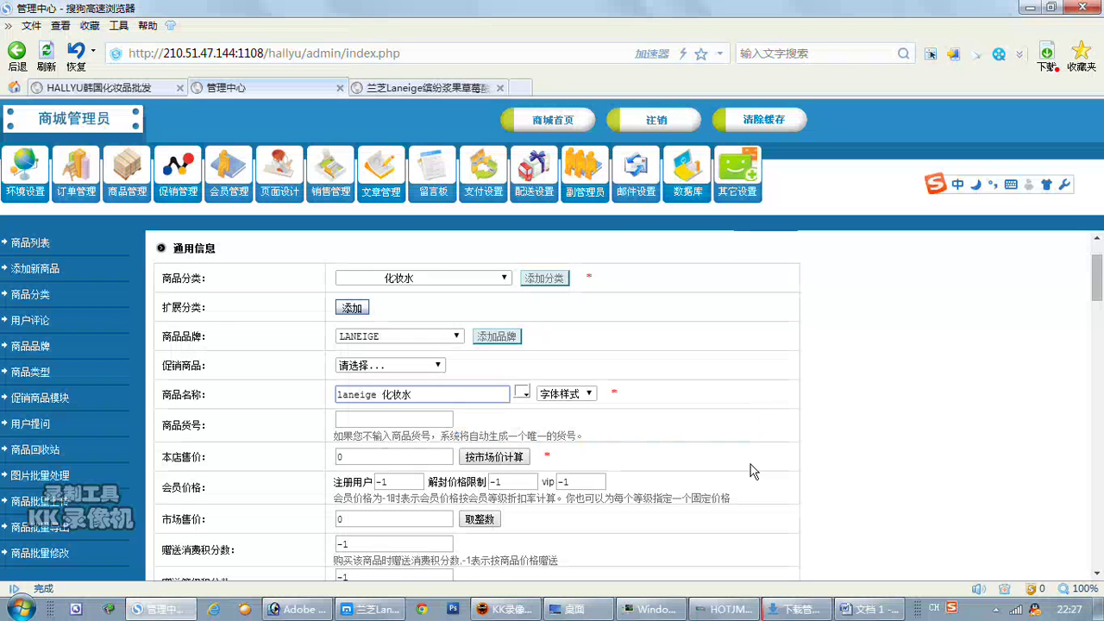
scroll(457, 483, "down", 2)
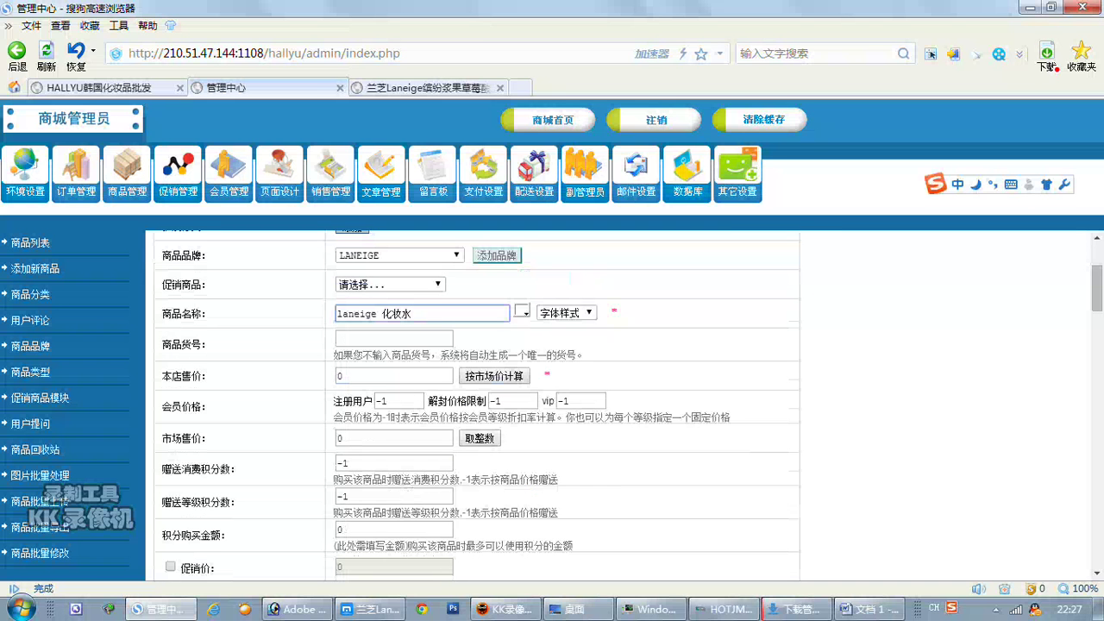
Enter item number a10000000 and shop price 340 so related prices update.
left_click(393, 338)
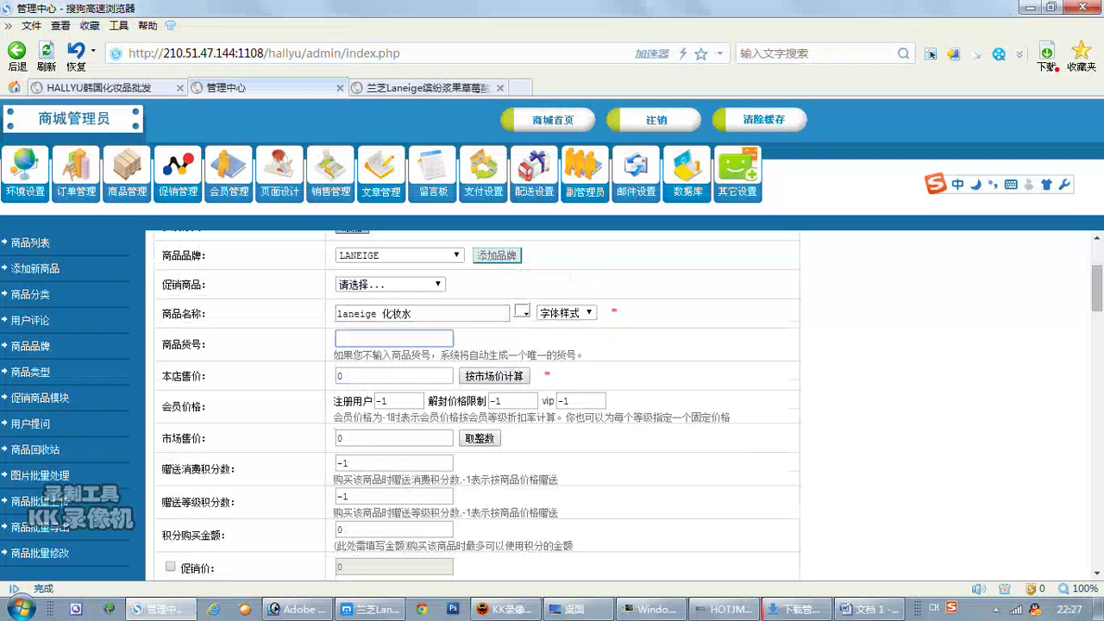
type("a")
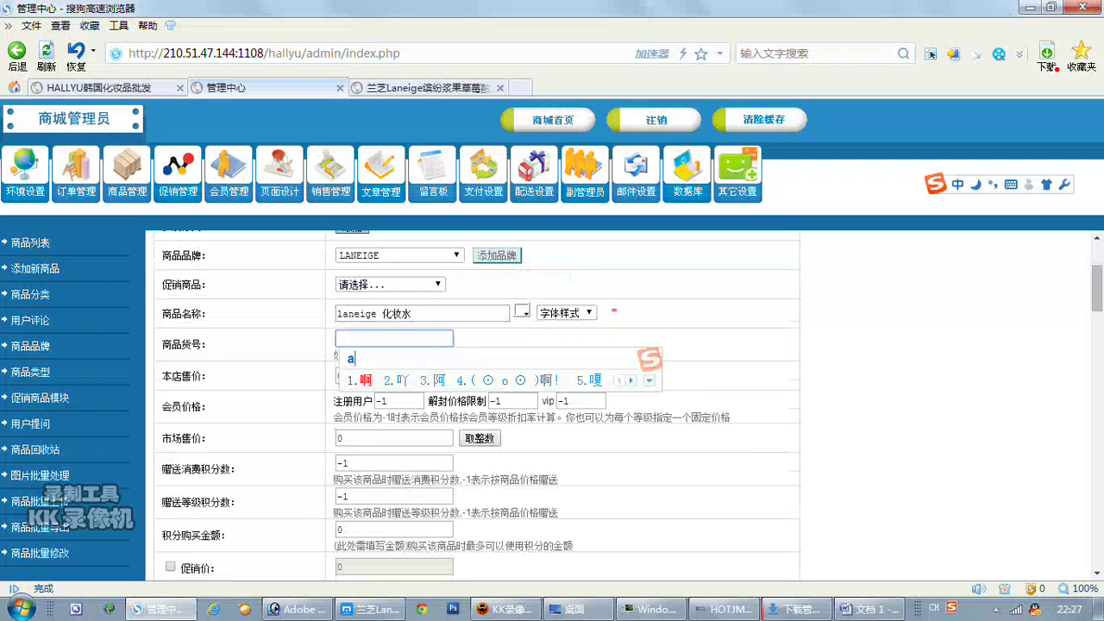
key("Return")
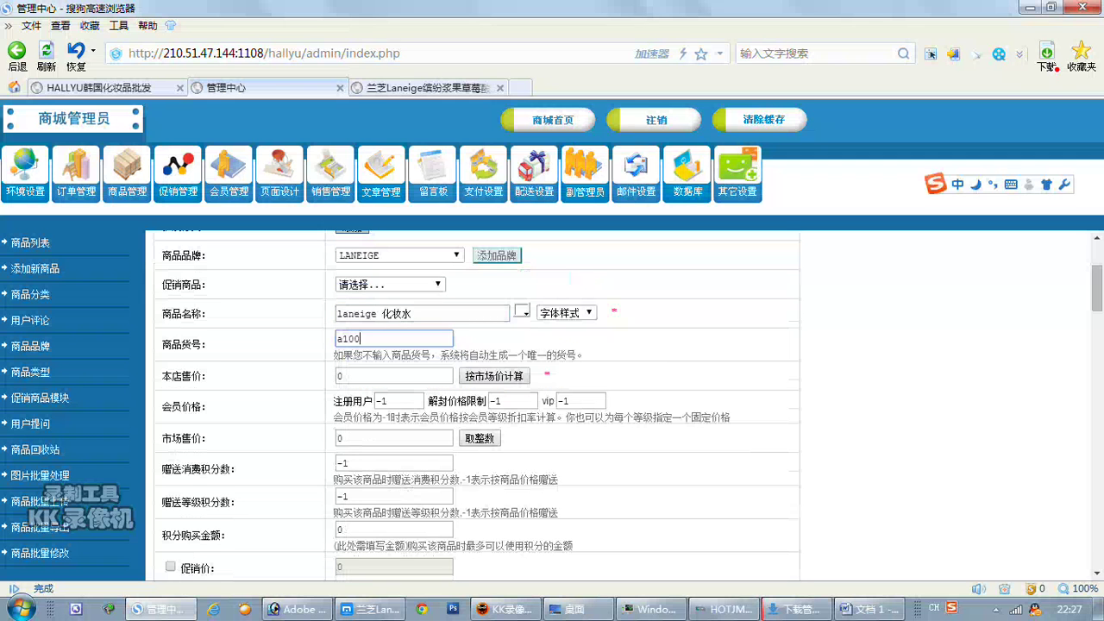
key("Tab")
type("3")
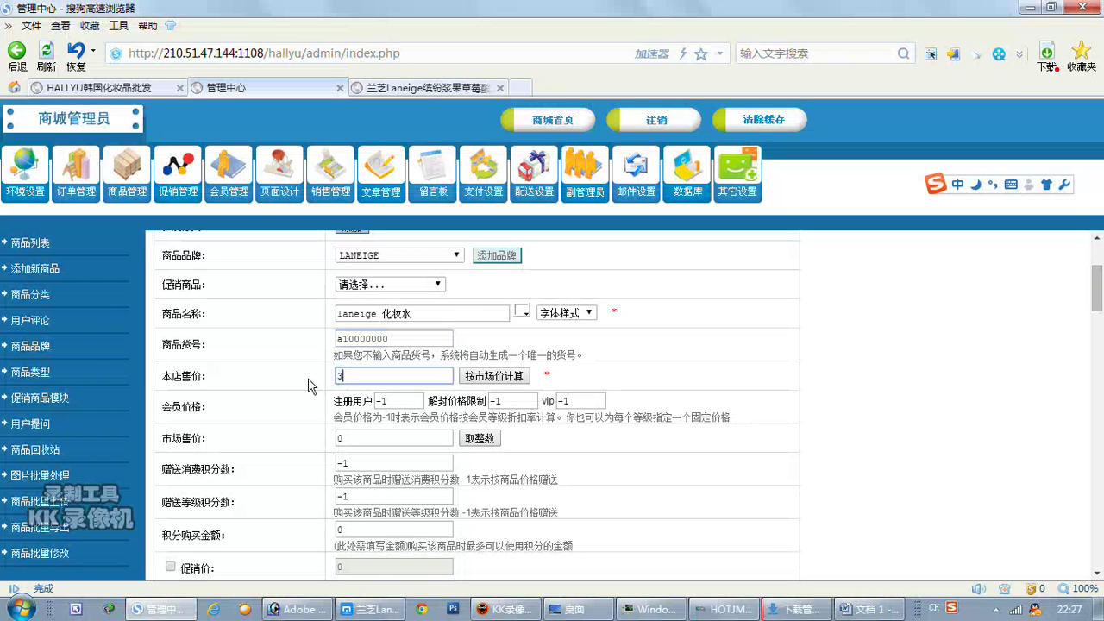
left_click(665, 397)
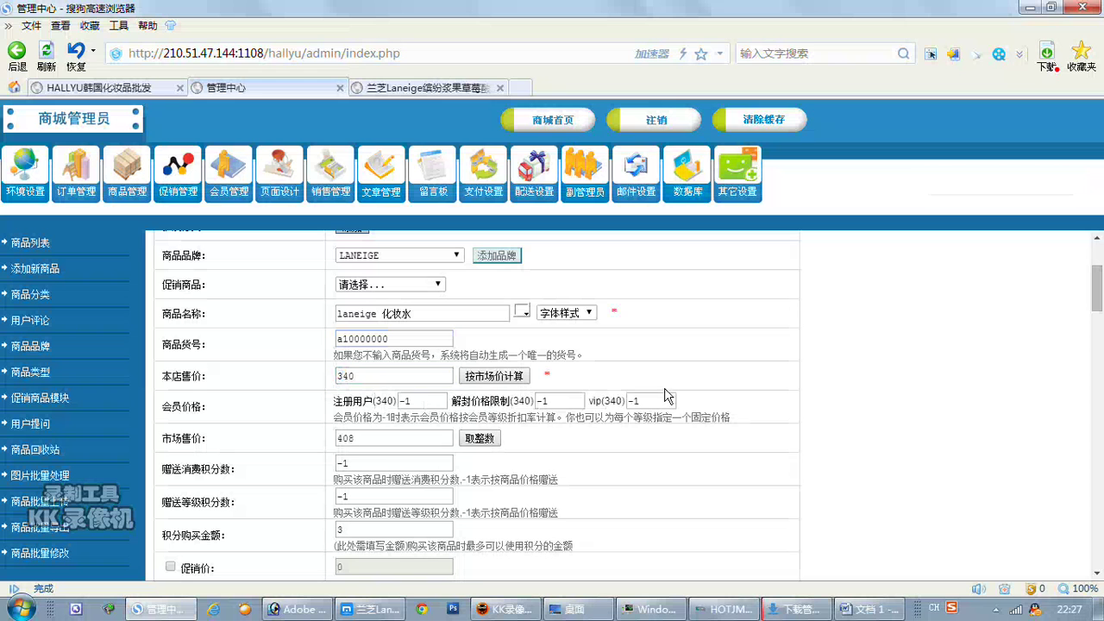
scroll(279, 472, "down", 2)
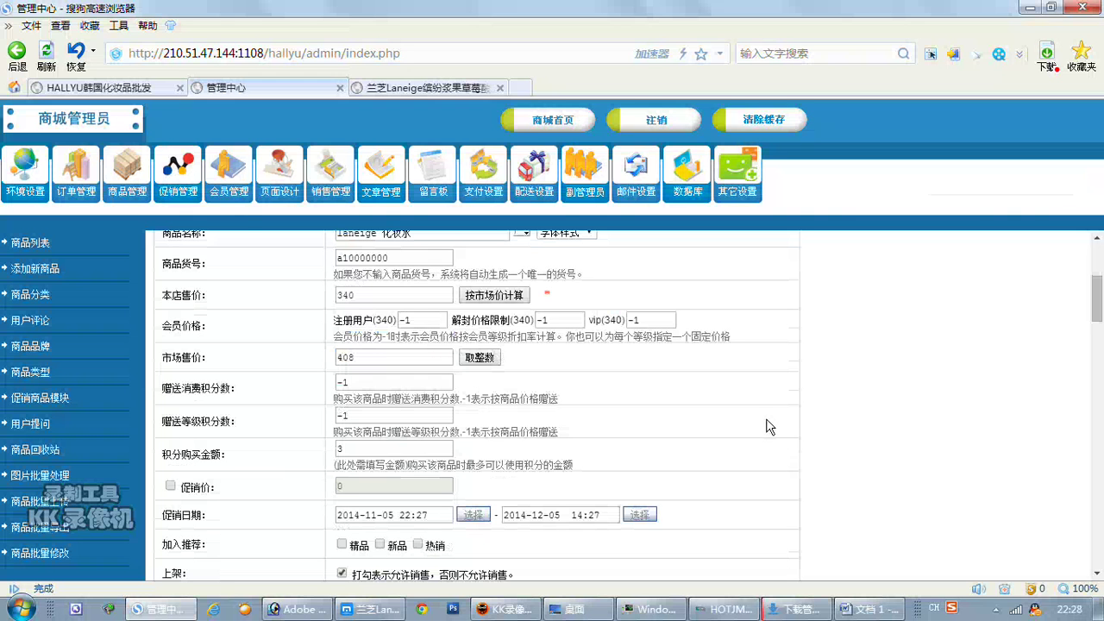
Screenshot the form's 赠送消费积分数, 赠送等级积分数 and 积分购买金额 rows.
key("ctrl+alt+a")
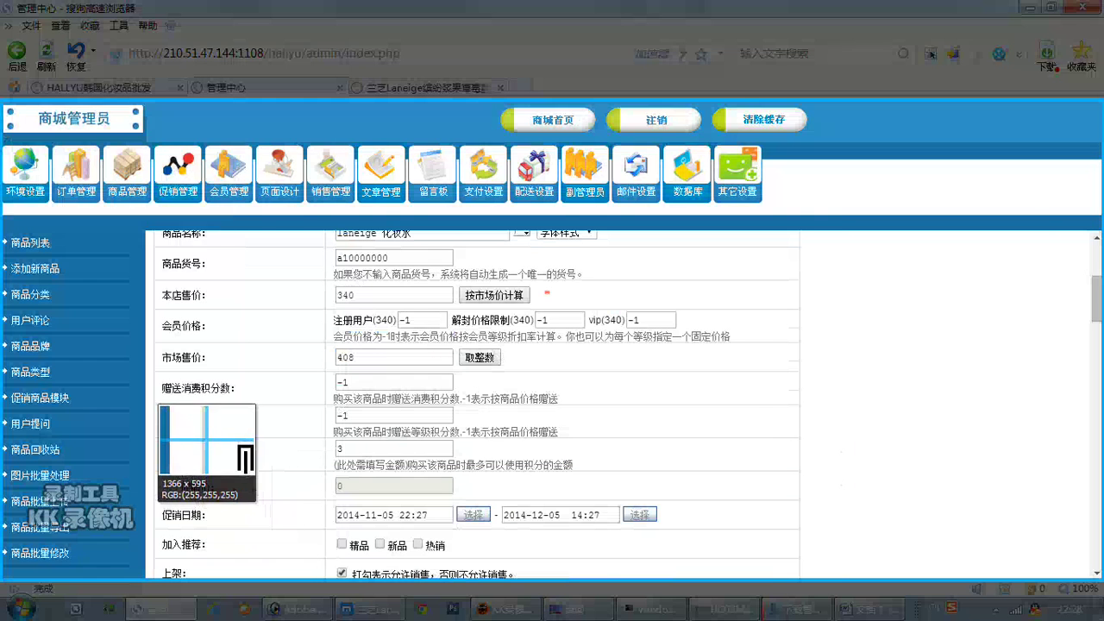
left_click_drag(154, 379, 598, 478)
left_click_drag(375, 379, 375, 368)
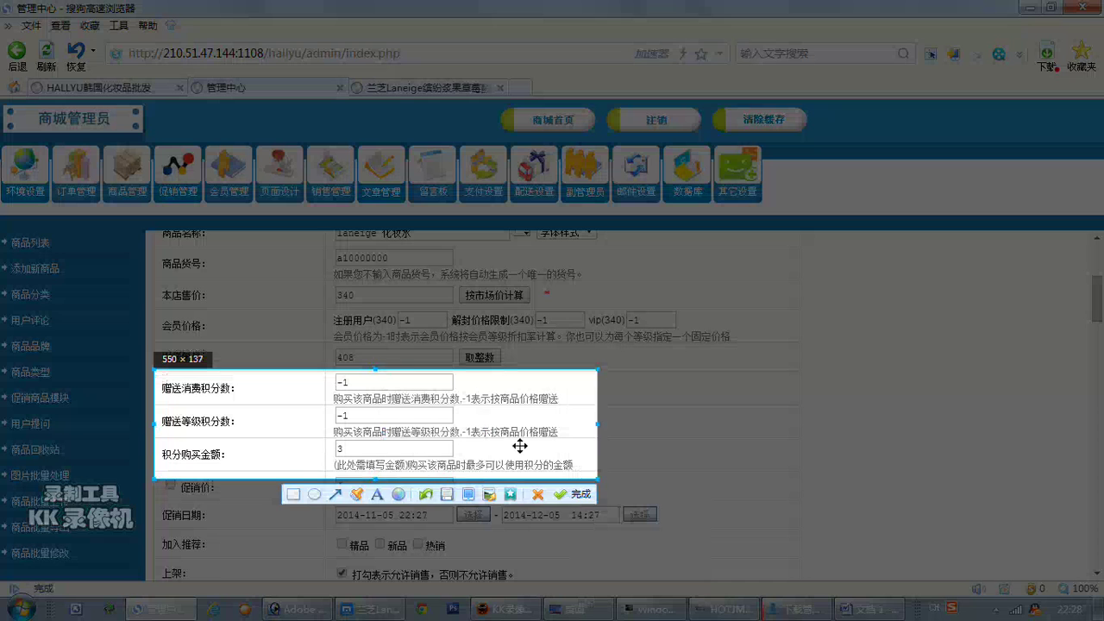
left_click(582, 498)
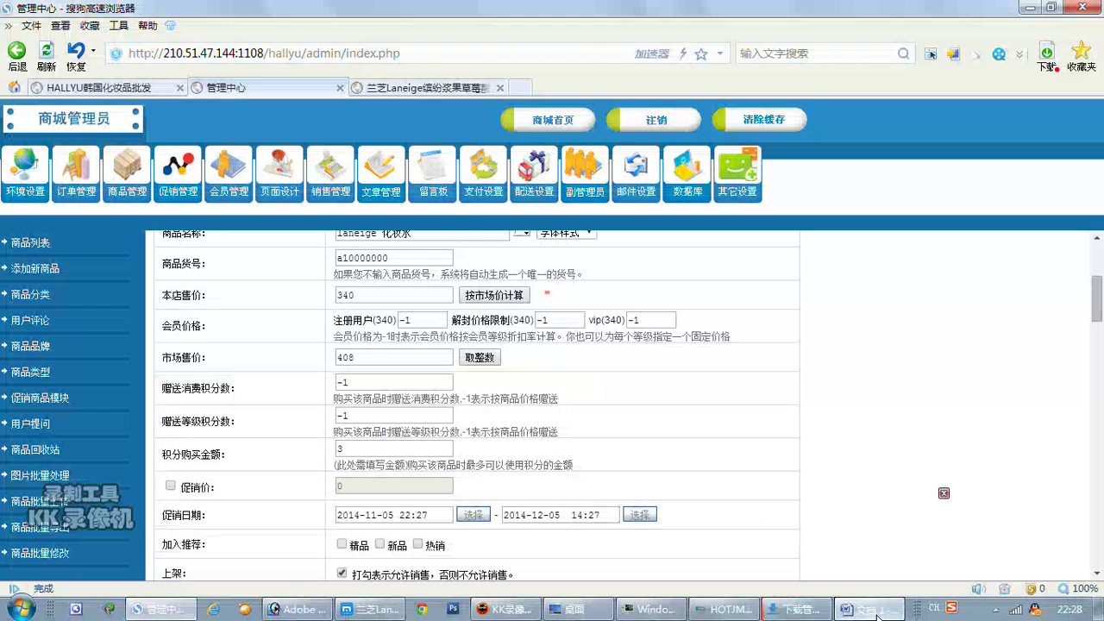
left_click(870, 609)
Paste the points-rows screenshot below the heading and begin the note with 这些批发用户.
key("Return")
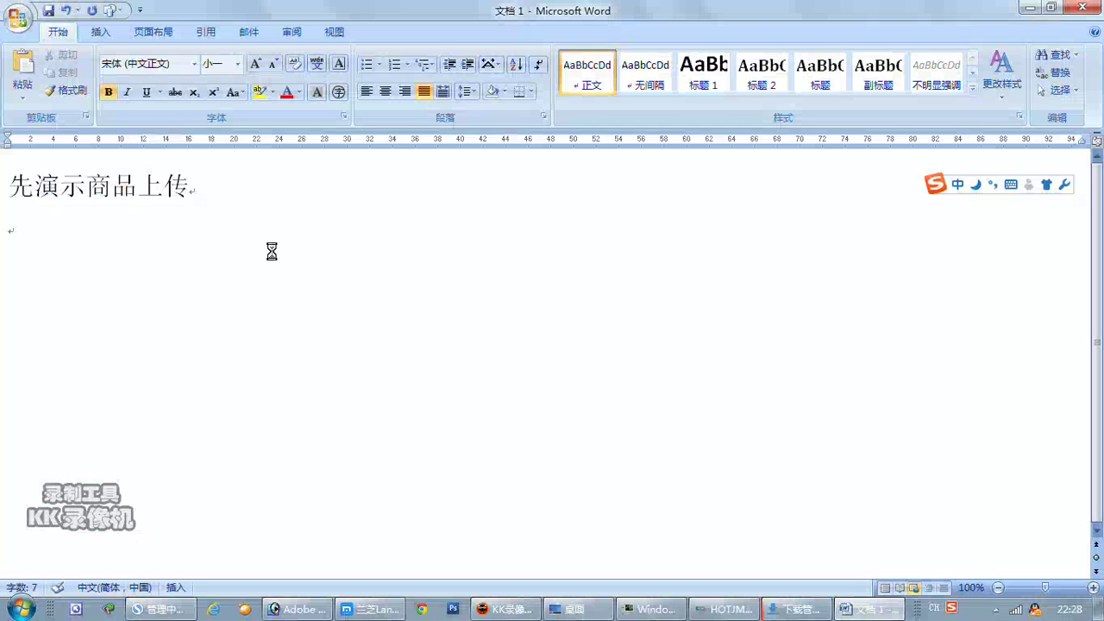
key("ctrl+v")
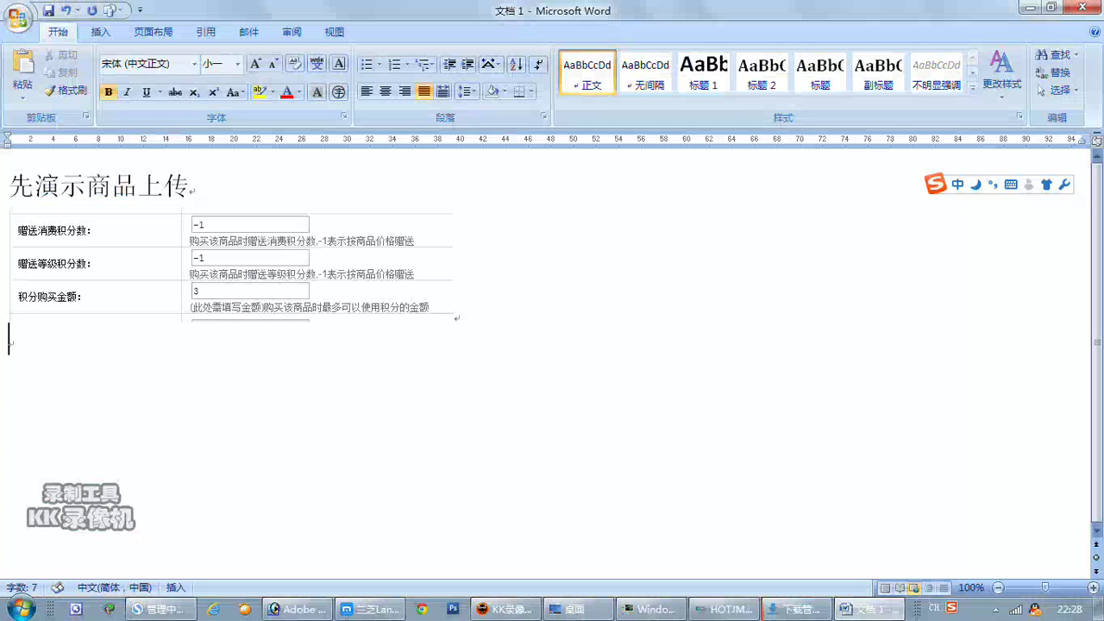
type("这些")
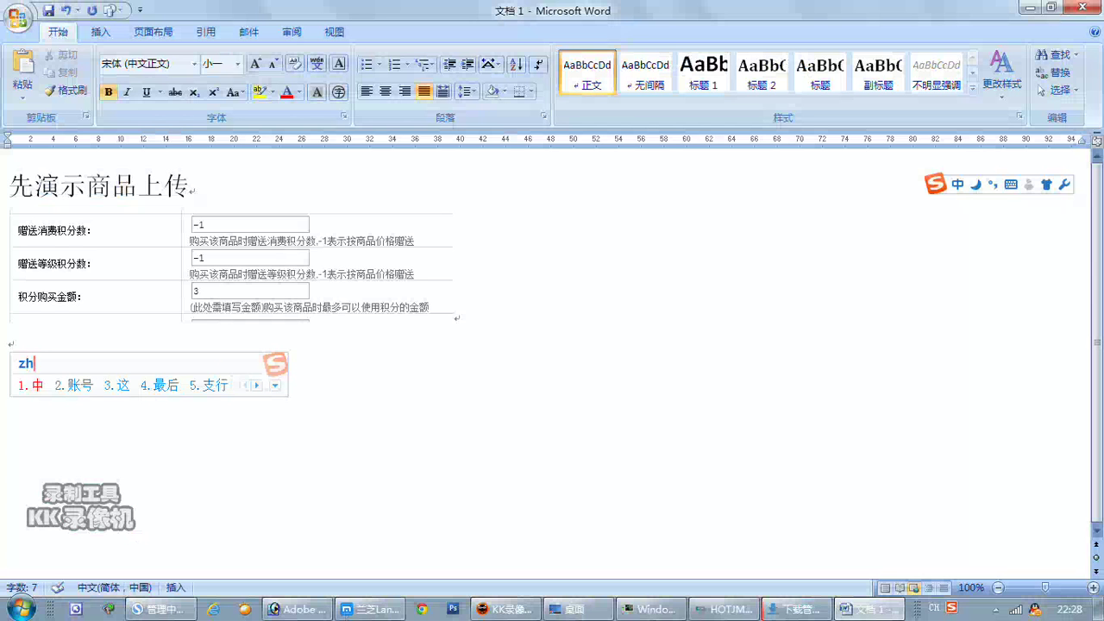
type("批发")
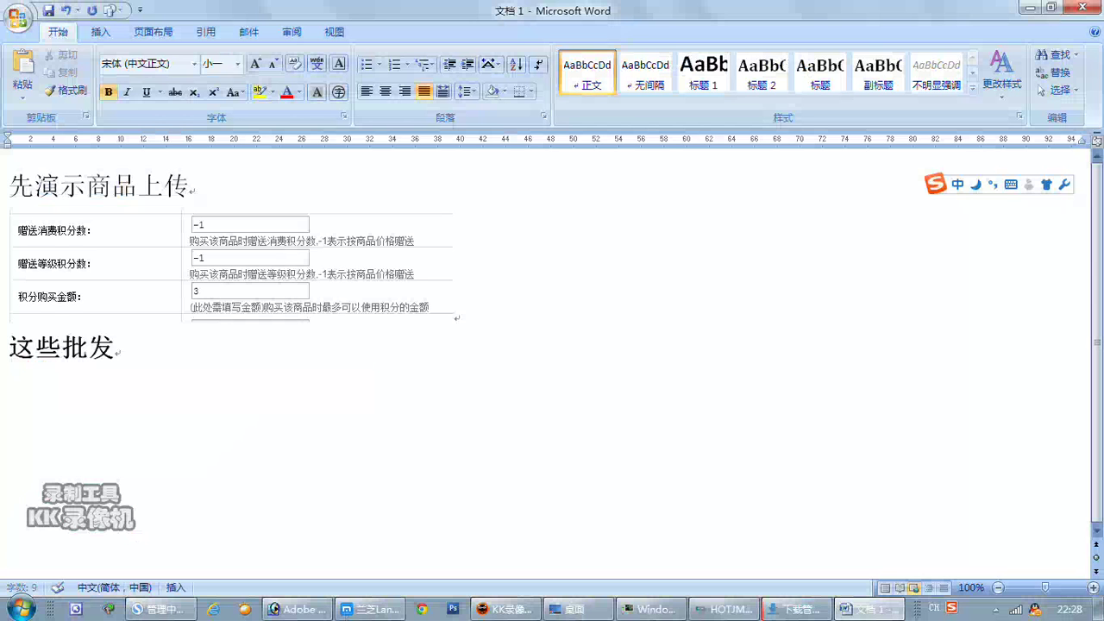
type("yongh")
key("space")
Finish the note with 基本不用，就是正式积分的设置.
type("bu")
key("BackSpace")
key("BackSpace")
type("jib")
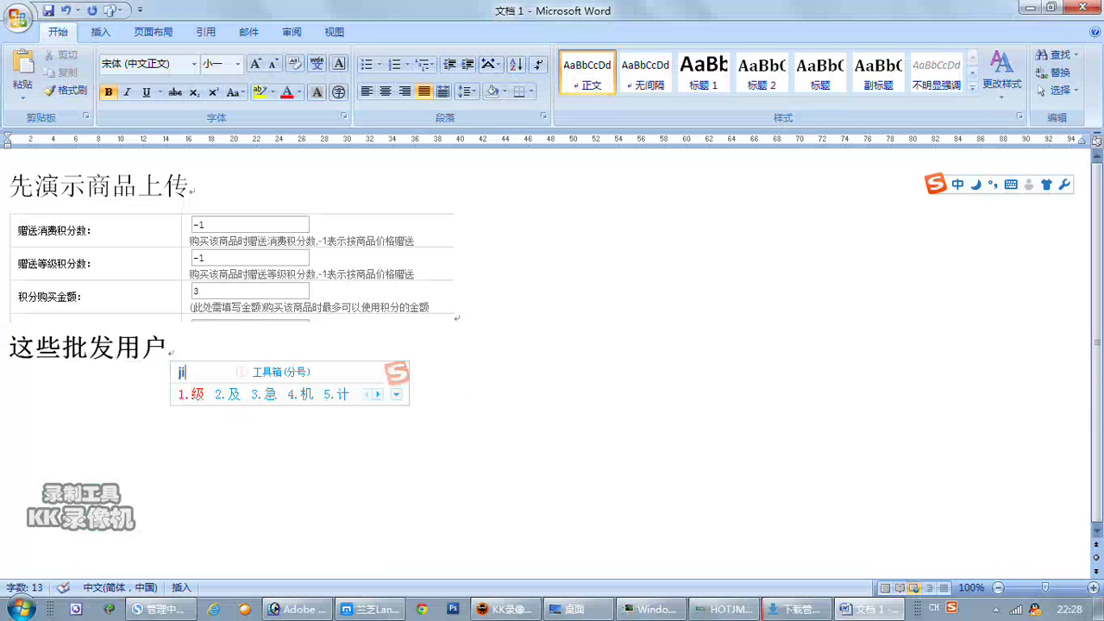
key("space")
type("buyo")
key("space")
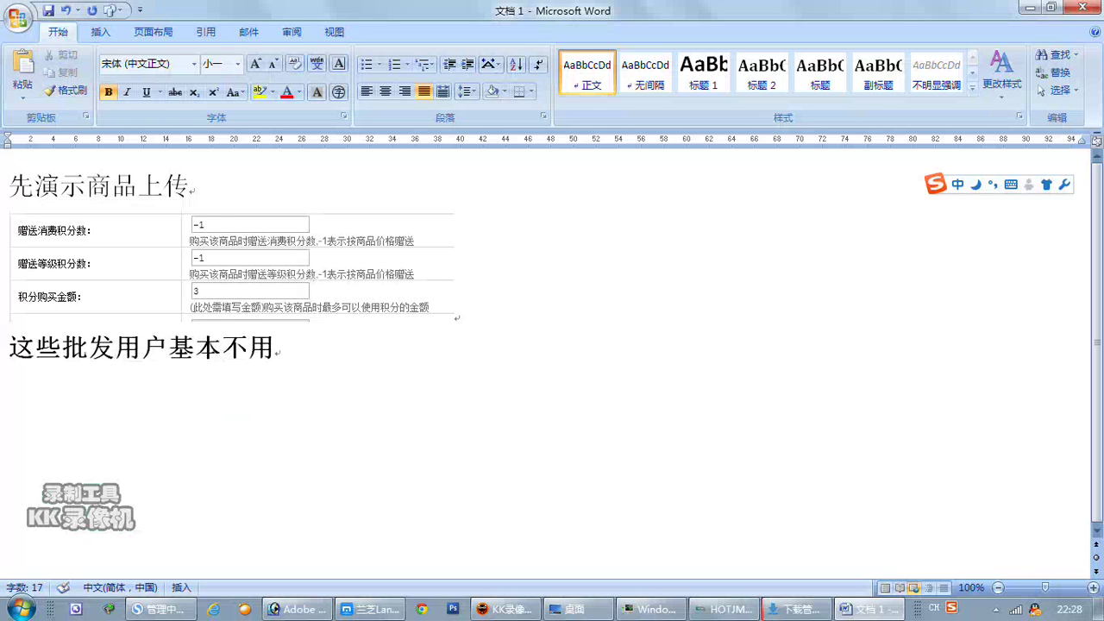
type("，")
type("jiushi")
key("space")
type("zhengshi")
key("space")
type("jifen")
key("space")
type("de")
key("space")
type("shezhi")
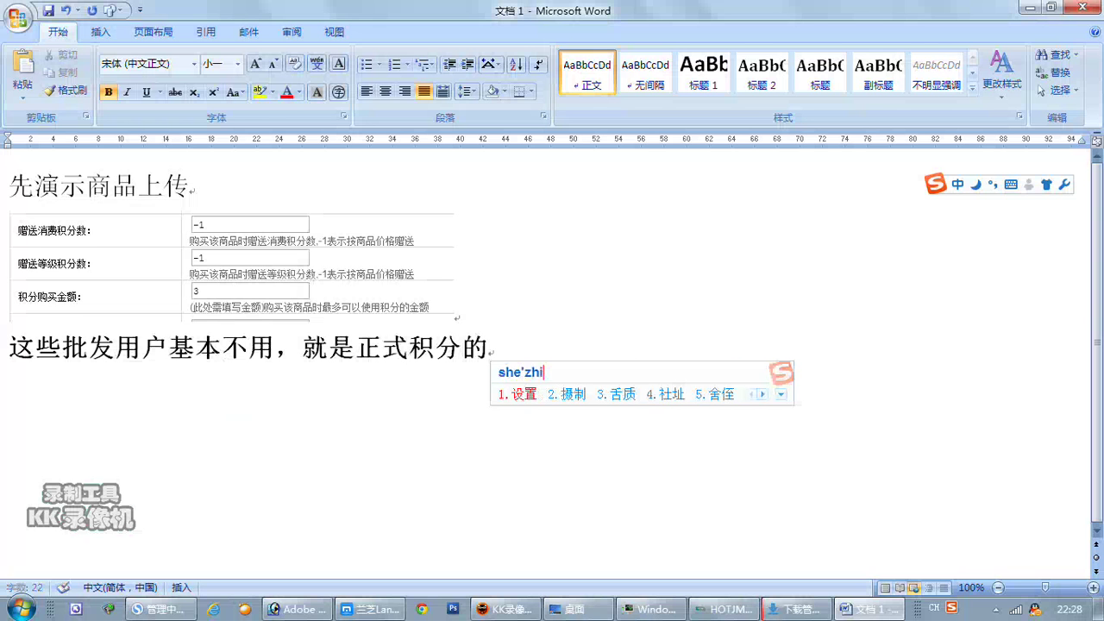
key("space")
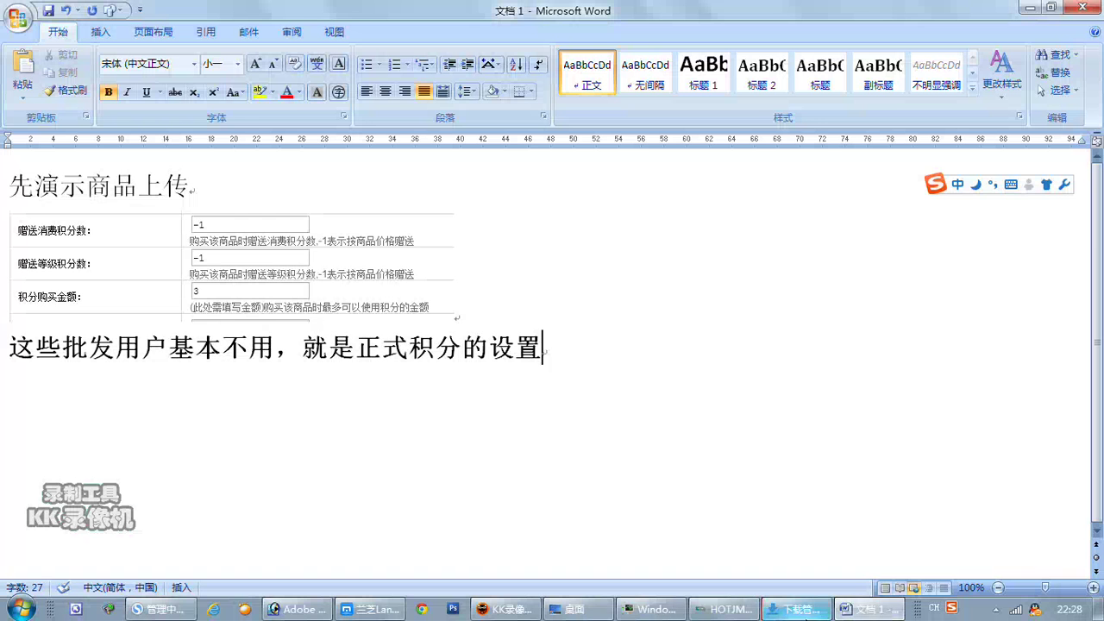
Back in the admin product form, scroll down to the 商品相册 image upload rows.
left_click(181, 611)
scroll(264, 414, "down", 5)
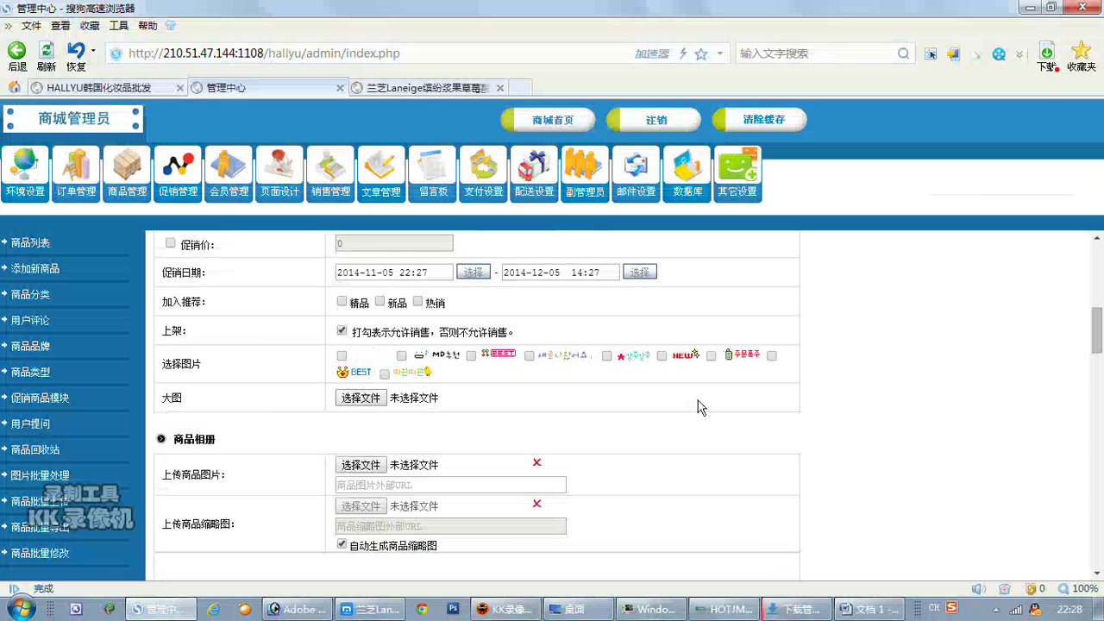
scroll(698, 408, "down", 1)
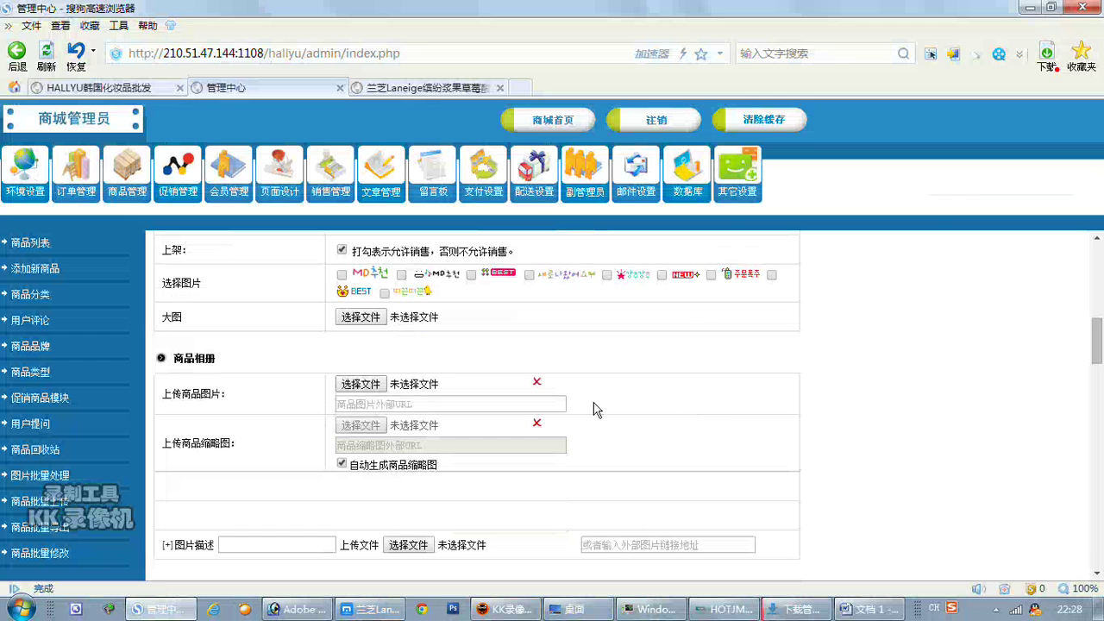
left_click(360, 384)
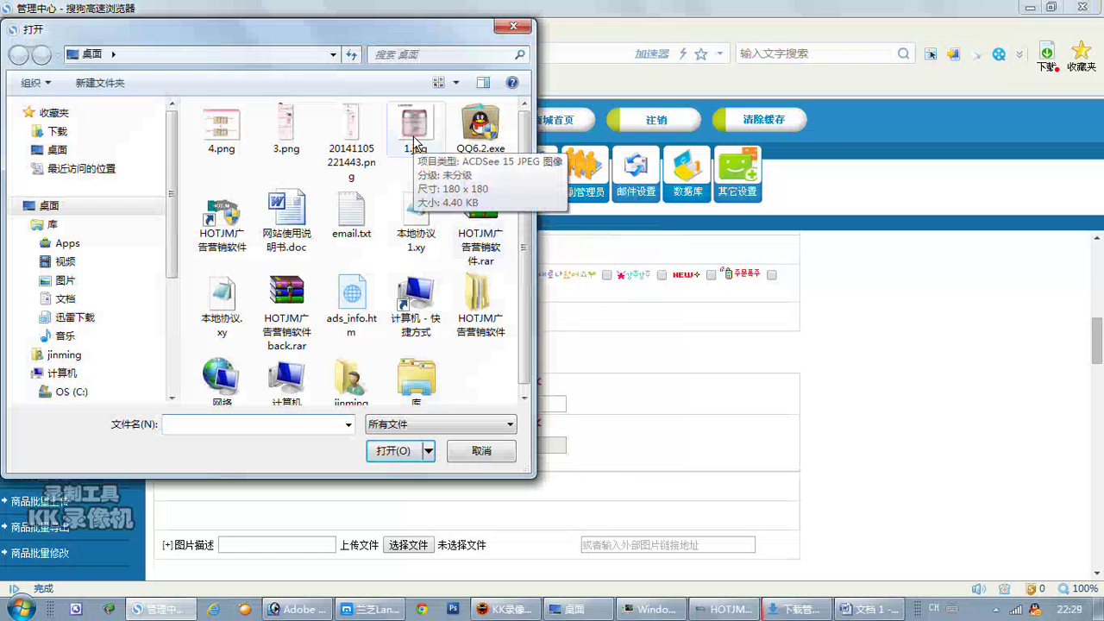
left_click(481, 451)
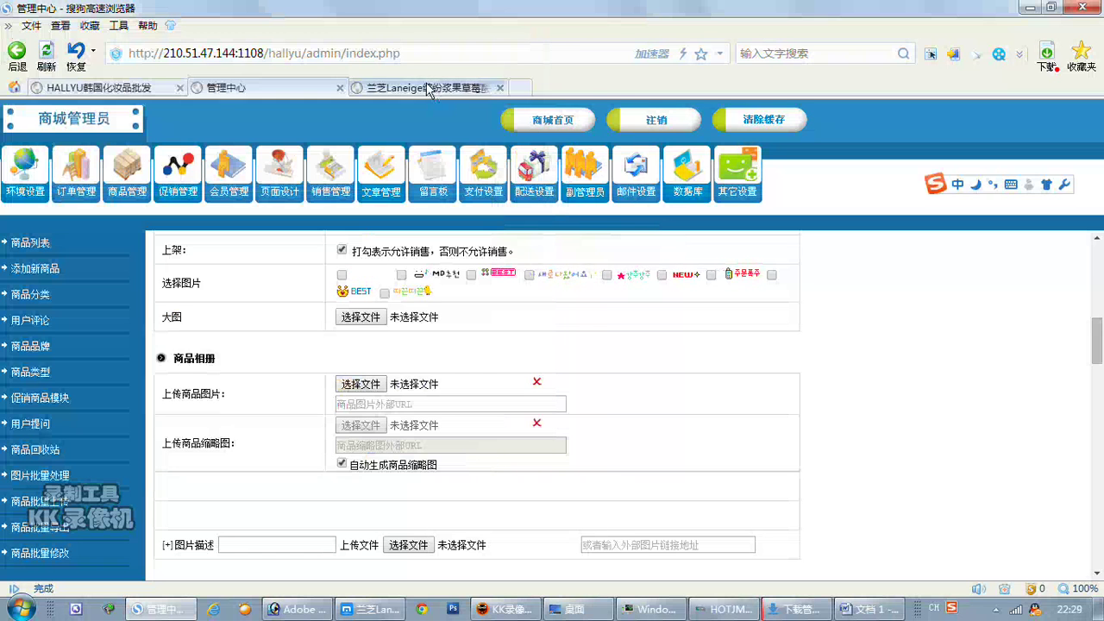
Save the LANEIGE product photo from the kc1919 page to the desktop.
left_click(428, 88)
right_click(406, 420)
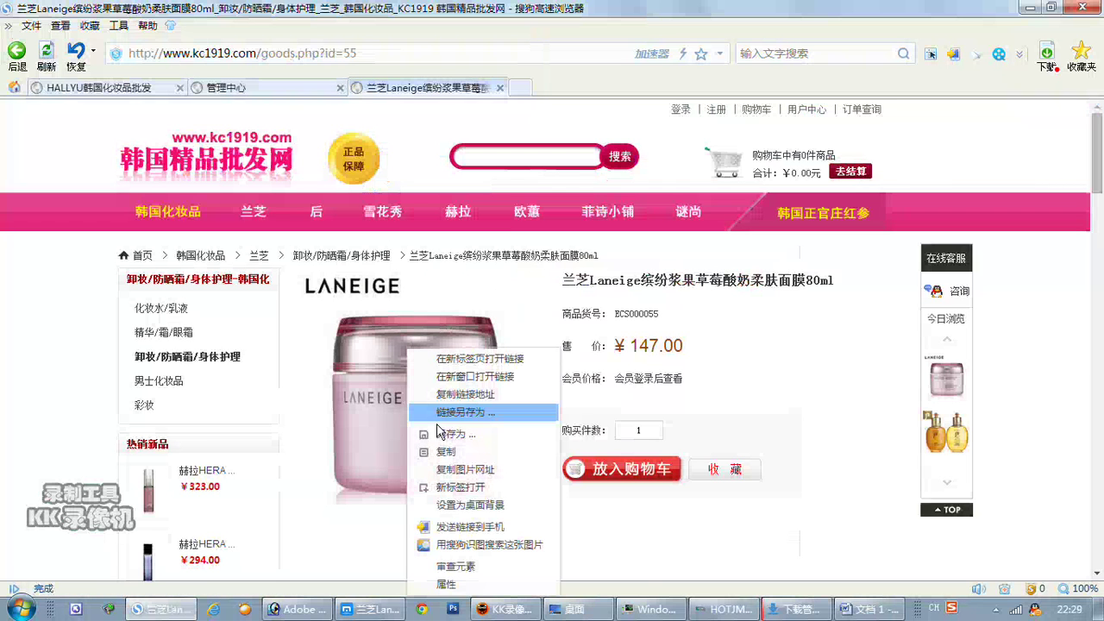
left_click(452, 433)
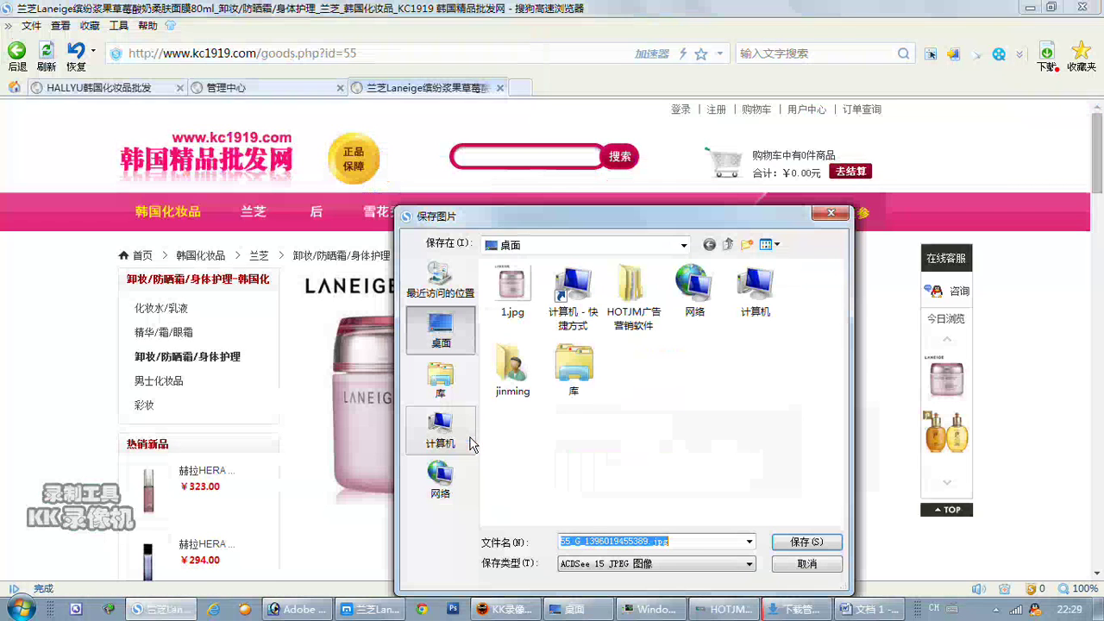
left_click(784, 543)
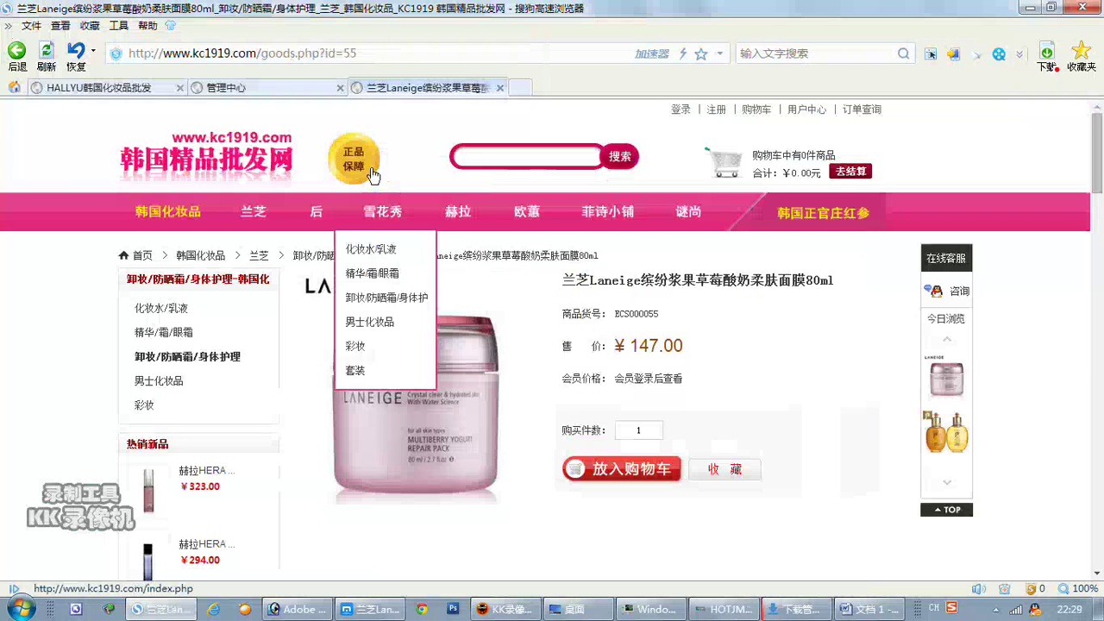
left_click(287, 91)
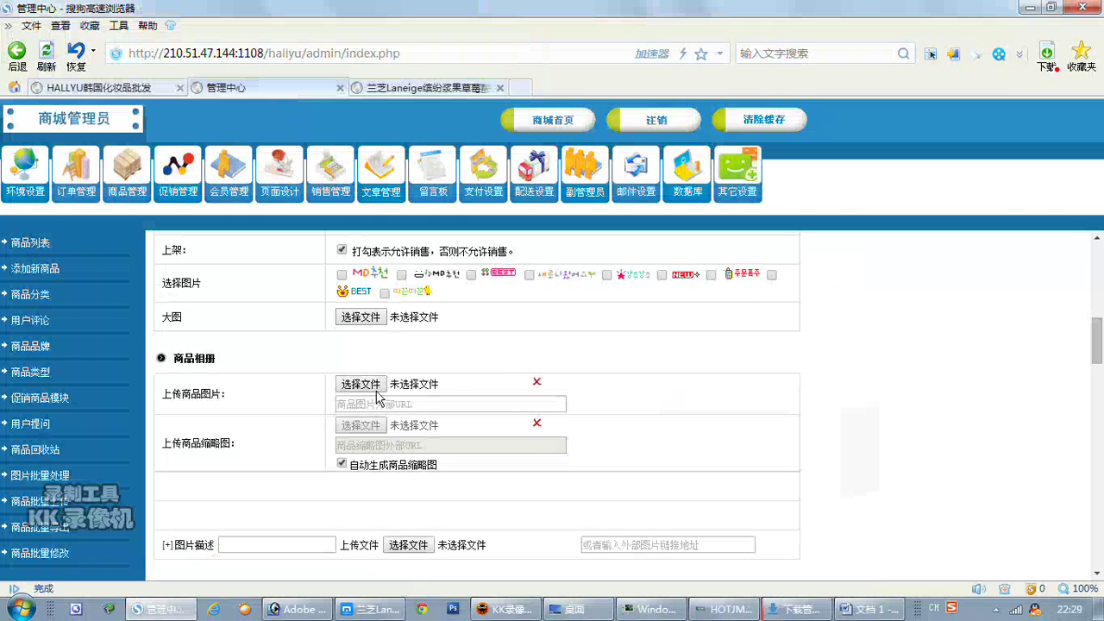
Attach 55_G_1396019455389.jpg as the product album image.
left_click(388, 384)
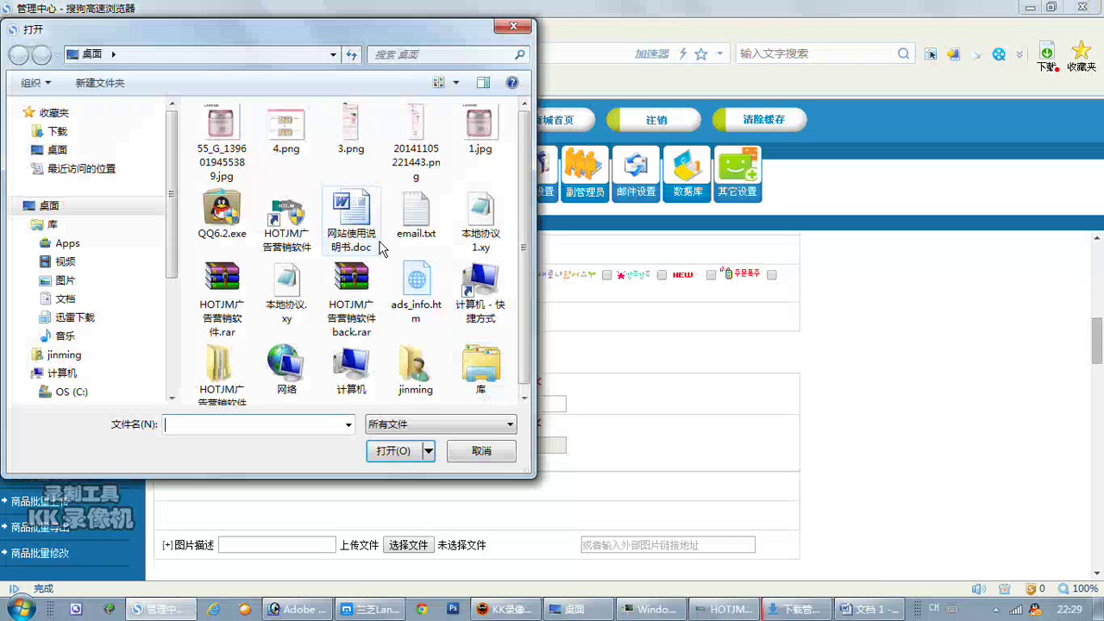
left_click(223, 147)
double_click(222, 146)
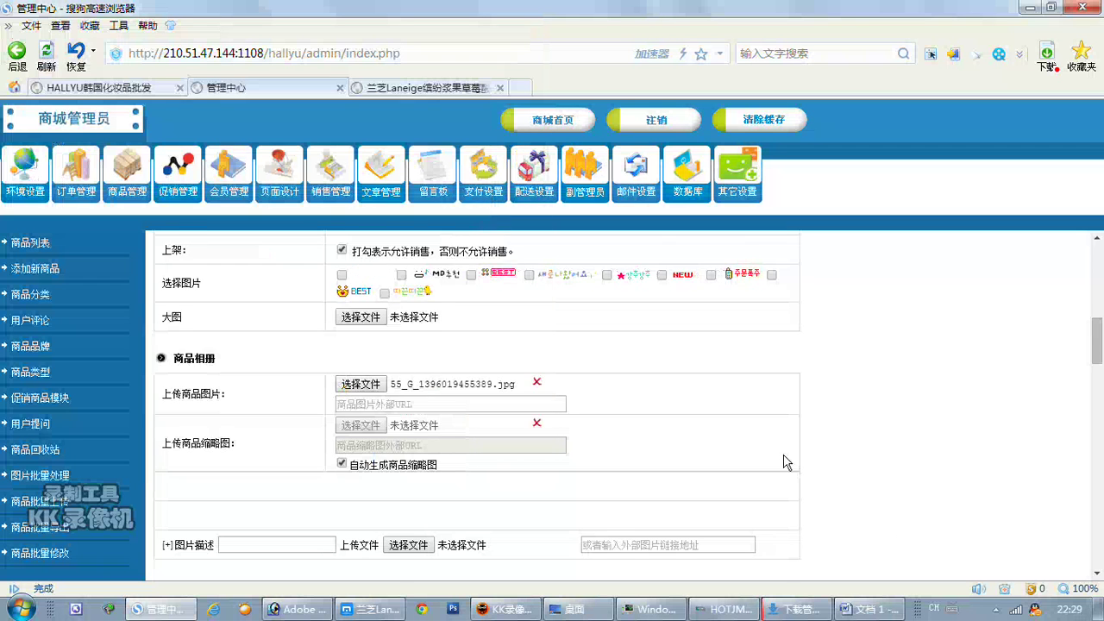
Scroll to 详细描述 and start inserting an image in its editor.
scroll(780, 457, "down", 3)
scroll(781, 457, "down", 2)
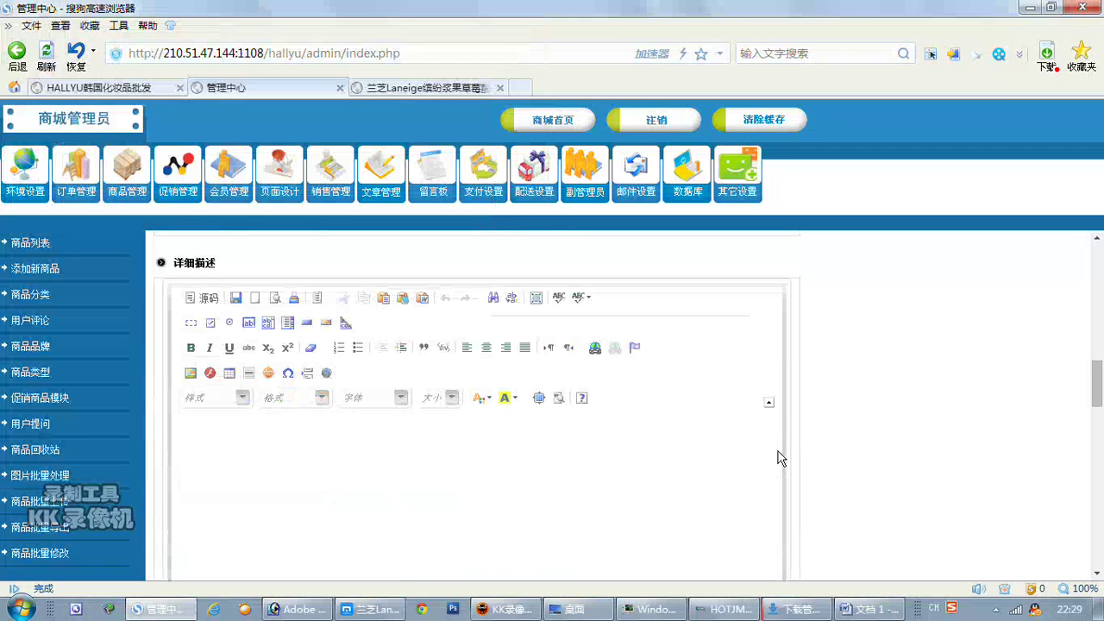
scroll(777, 458, "up", 2)
scroll(781, 457, "down", 2)
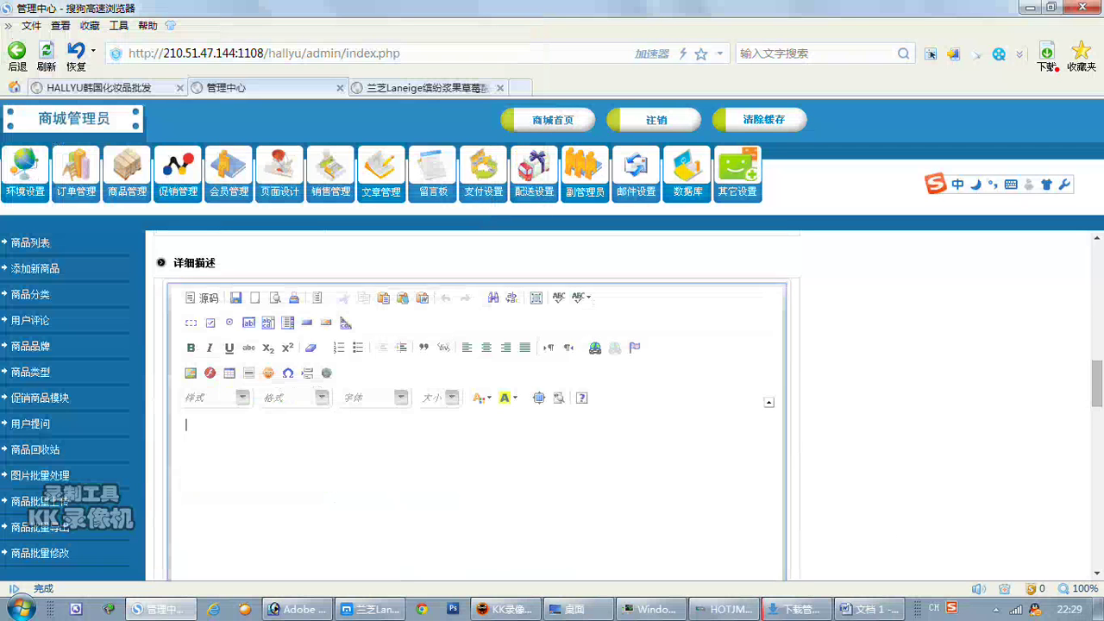
scroll(1029, 459, "down", 2)
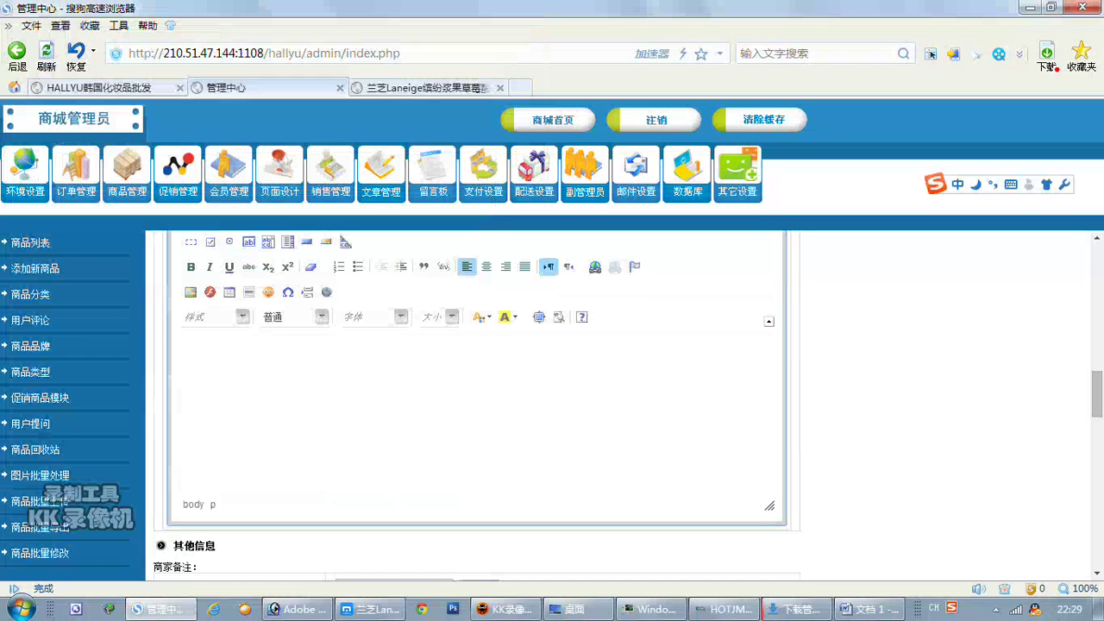
left_click(191, 292)
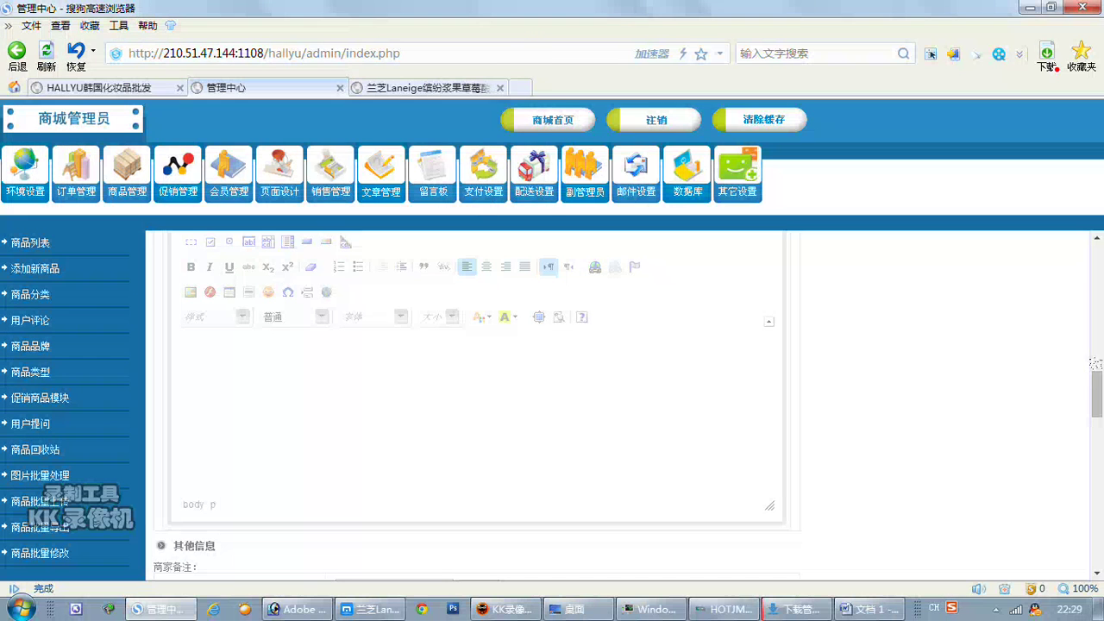
scroll(1093, 408, "up", 2)
scroll(1093, 409, "down", 2)
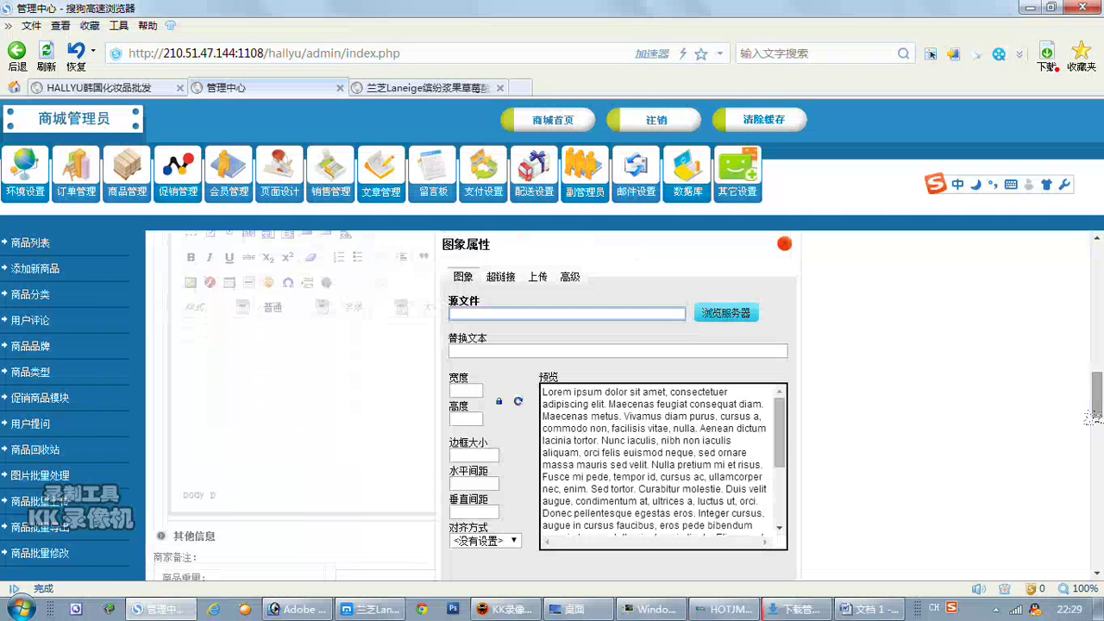
Upload 3.png to the server as the description image source and hide the browser menu bar.
left_click(537, 276)
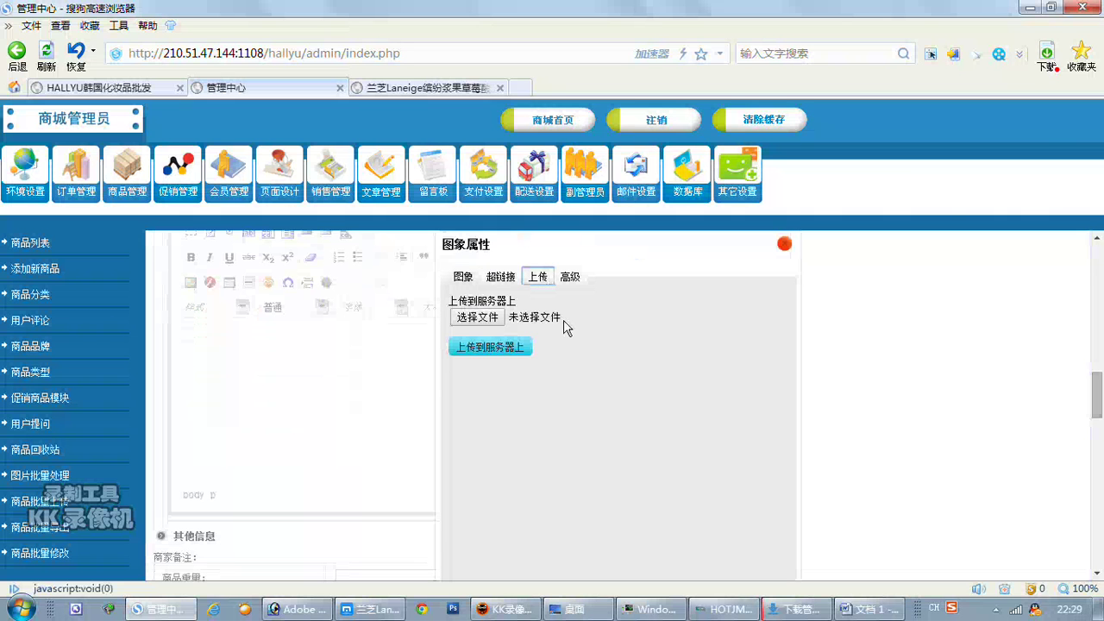
left_click(478, 318)
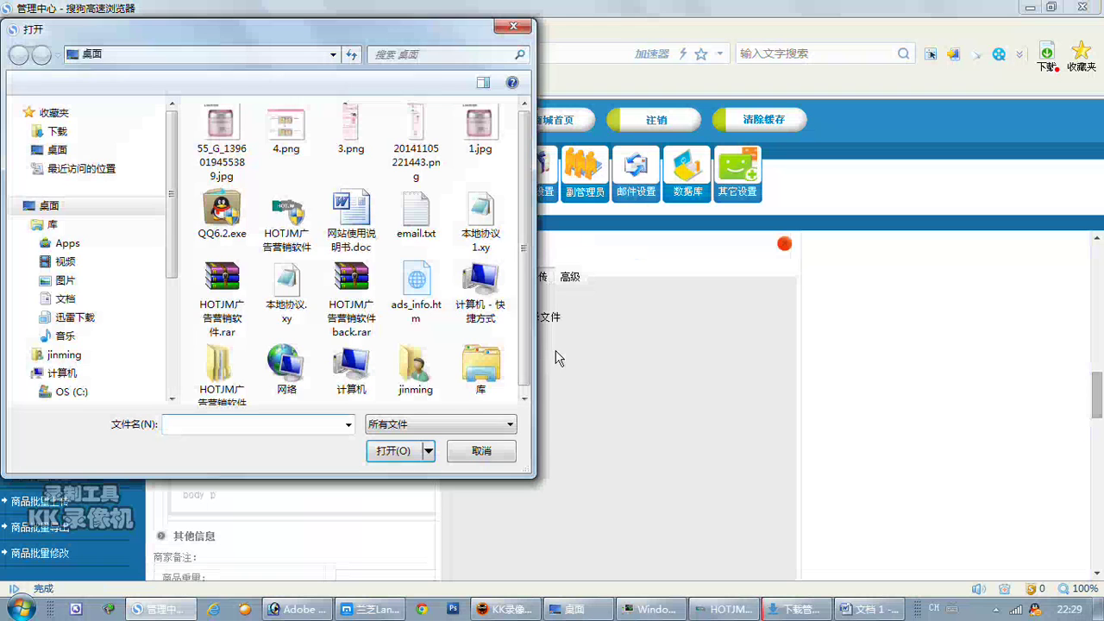
double_click(350, 127)
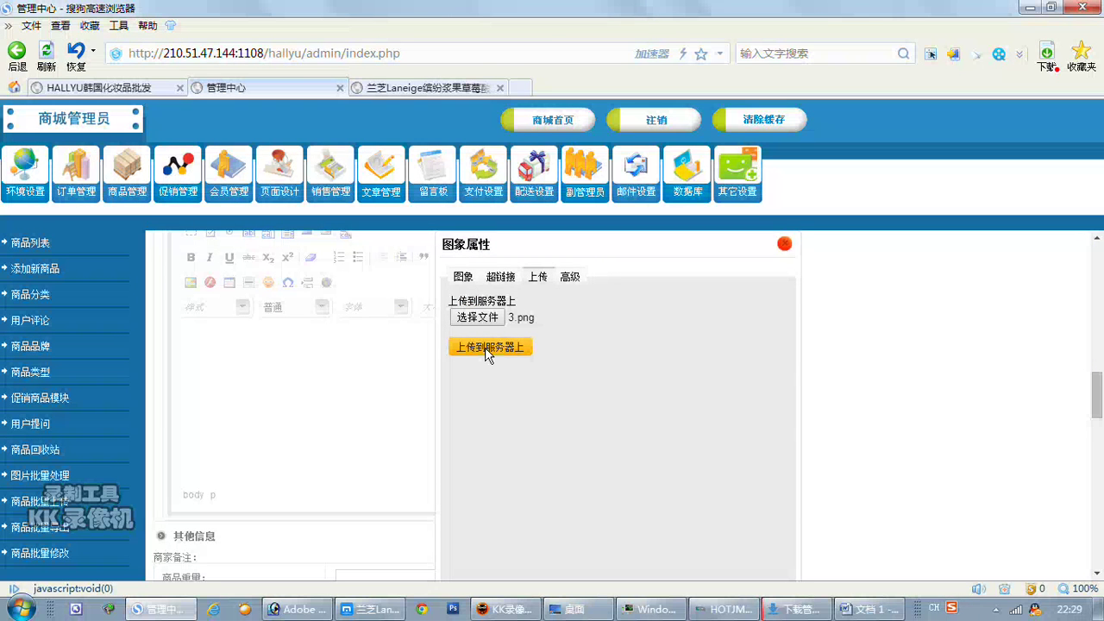
left_click(484, 355)
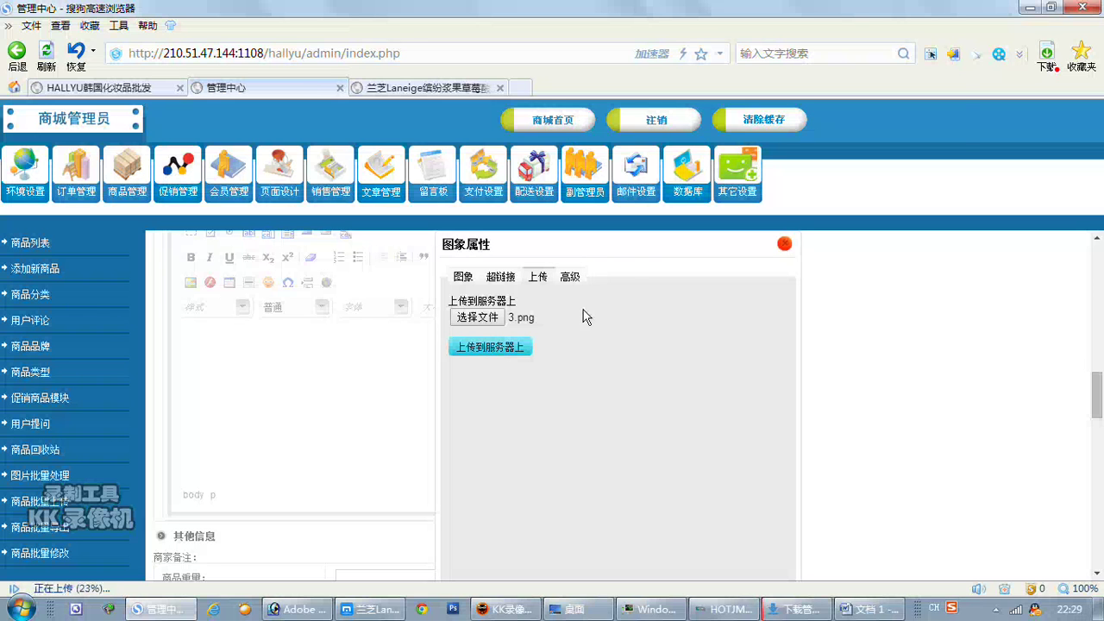
right_click(841, 29)
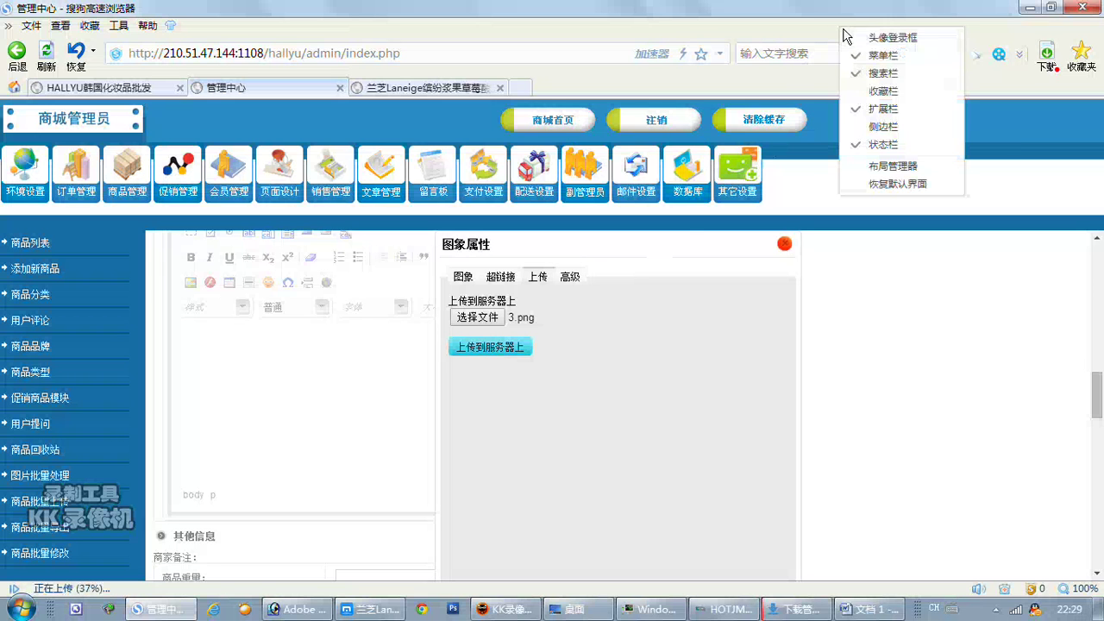
left_click(881, 57)
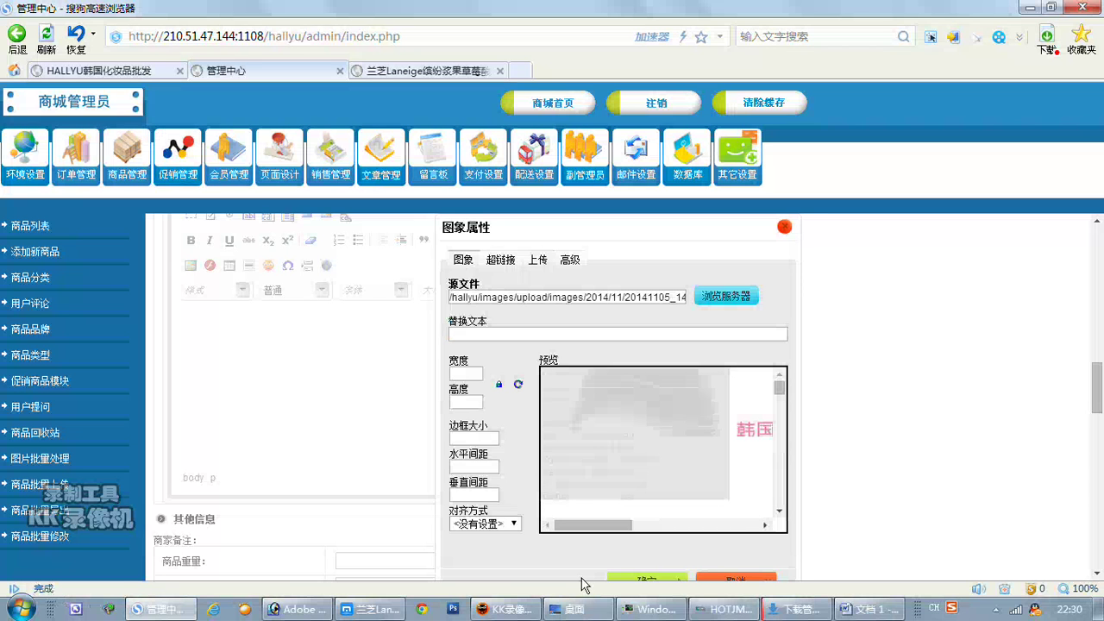
Insert the 3.png LANEIGE detail image into 详细描述 and add an empty line below it.
left_click(627, 575)
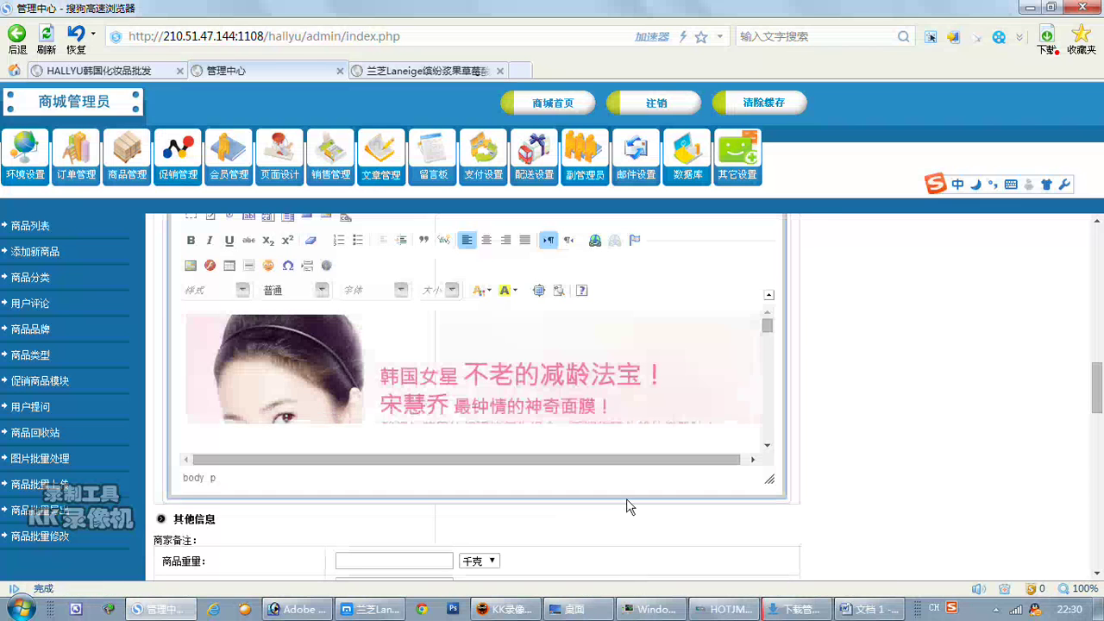
left_click_drag(766, 328, 784, 368)
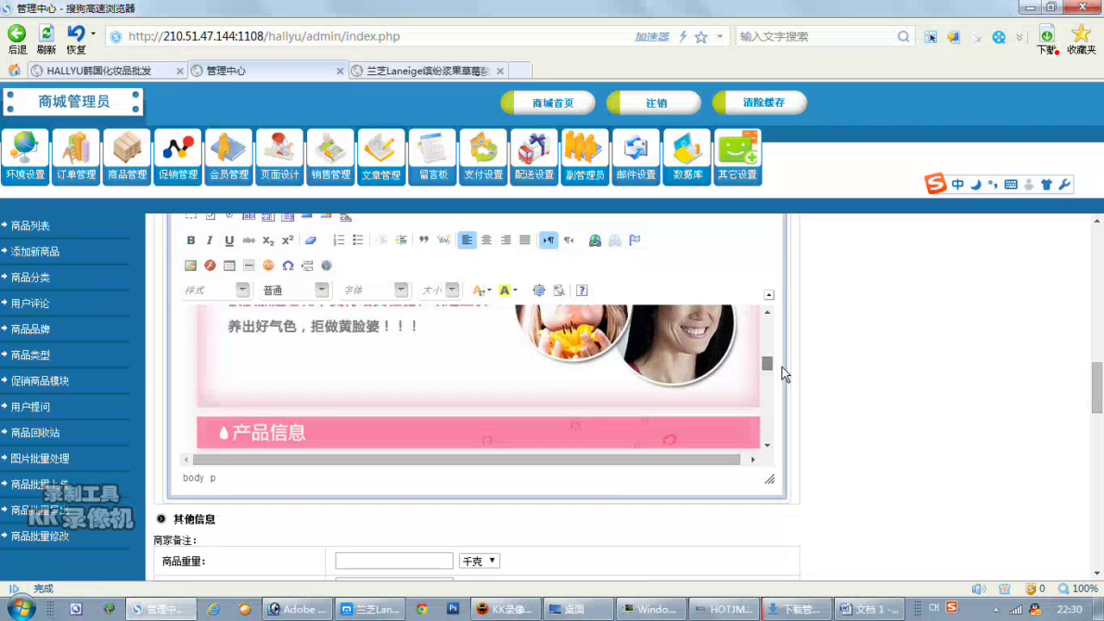
left_click_drag(784, 367, 784, 394)
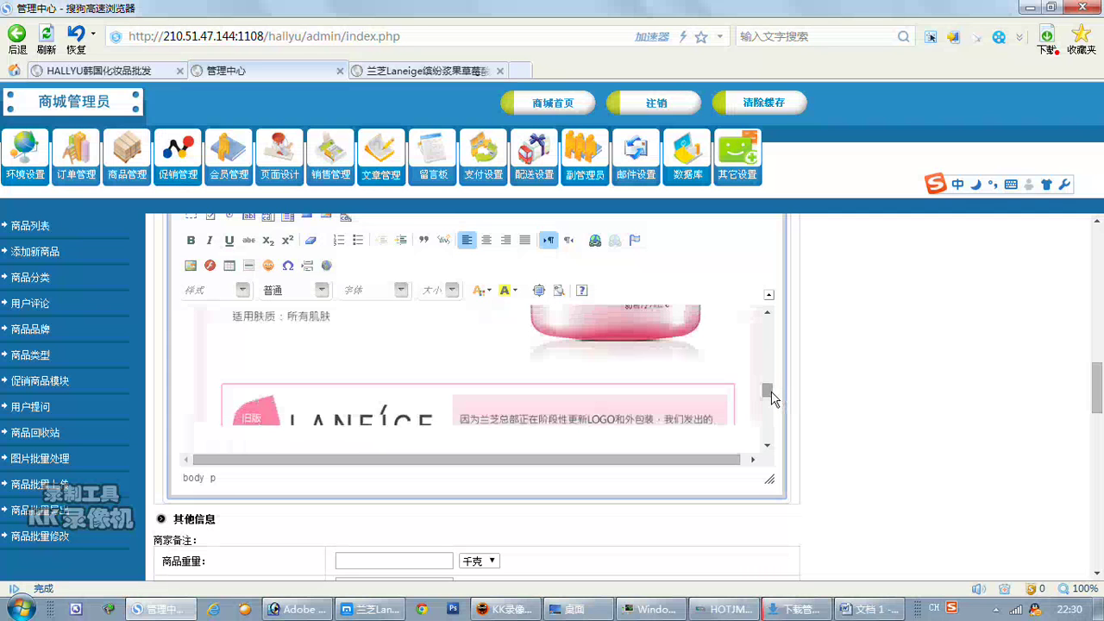
left_click_drag(776, 393, 772, 440)
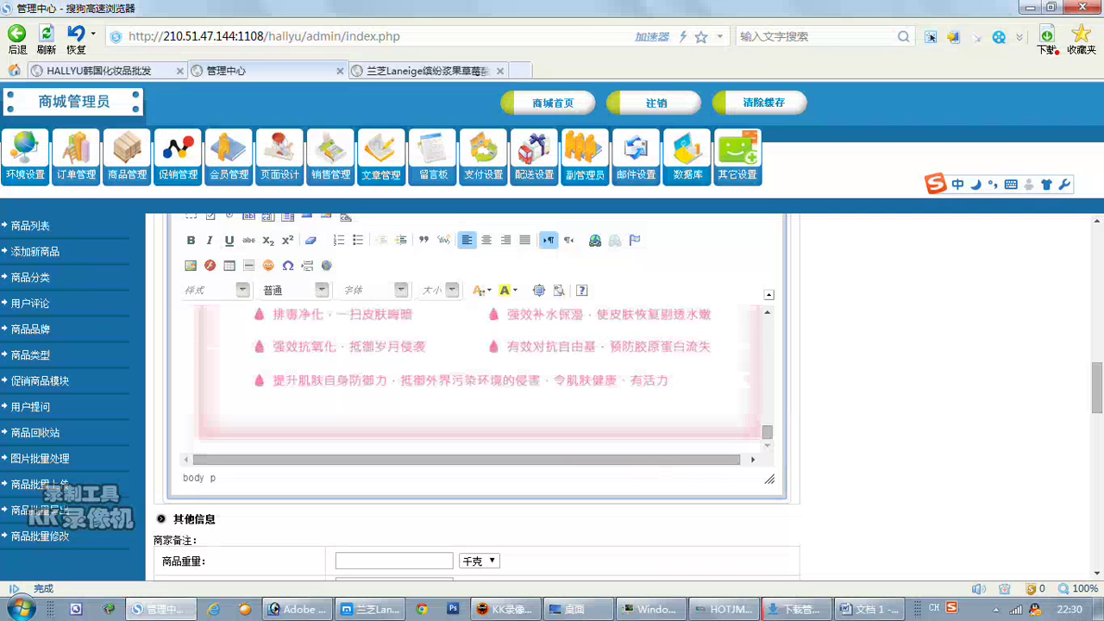
key("Return")
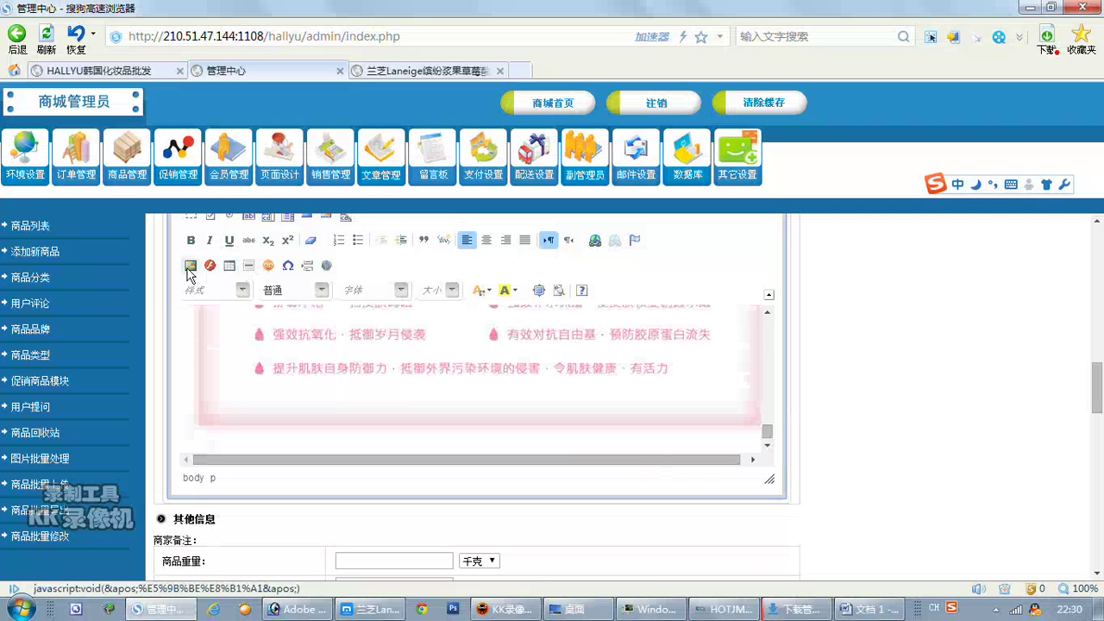
Upload 4.png to the server and insert it into the 详细描述 editor below 3.png.
left_click(191, 264)
left_click(538, 259)
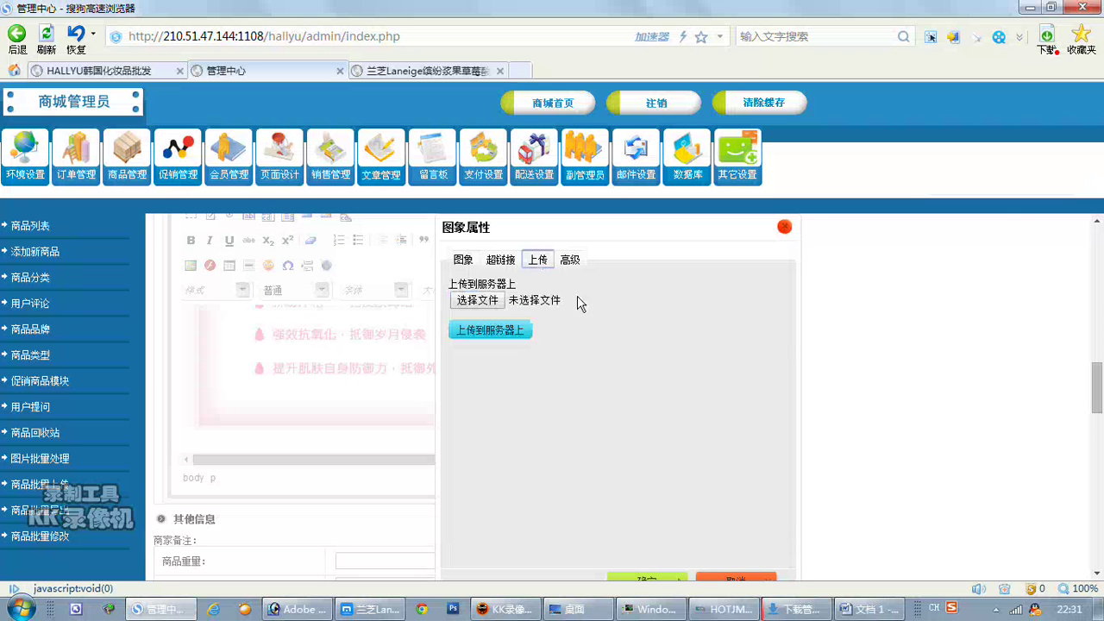
left_click(477, 300)
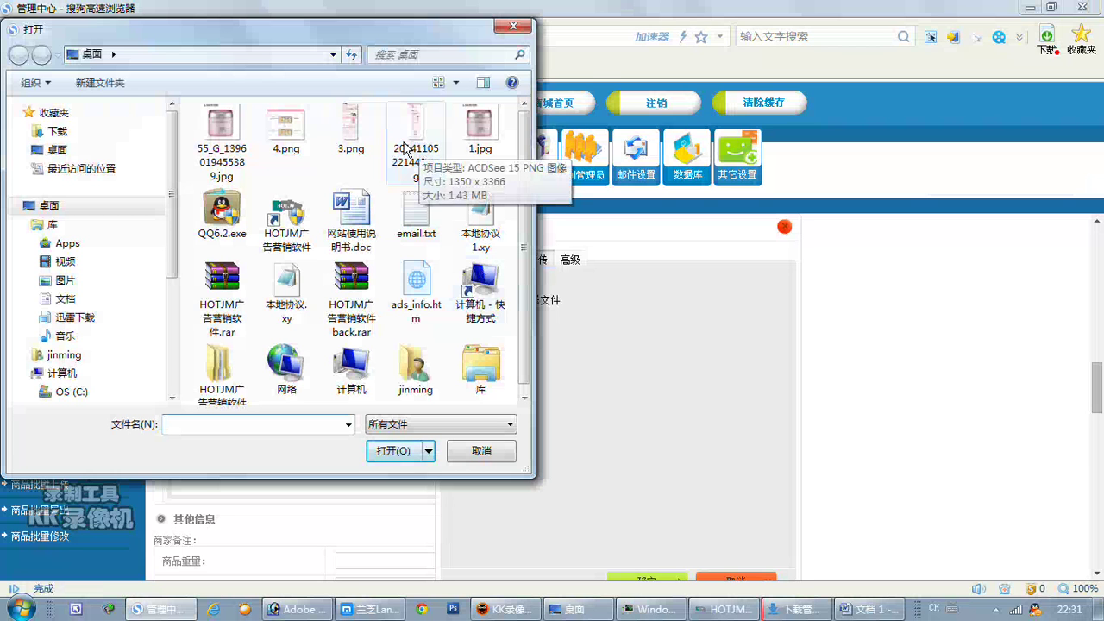
key("Escape")
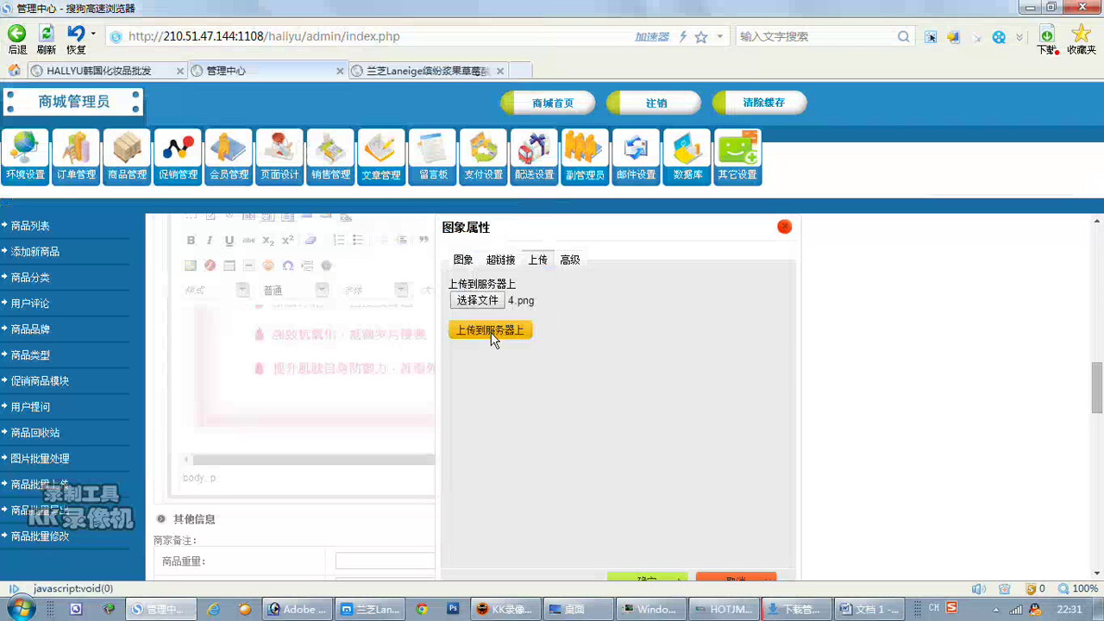
left_click(491, 332)
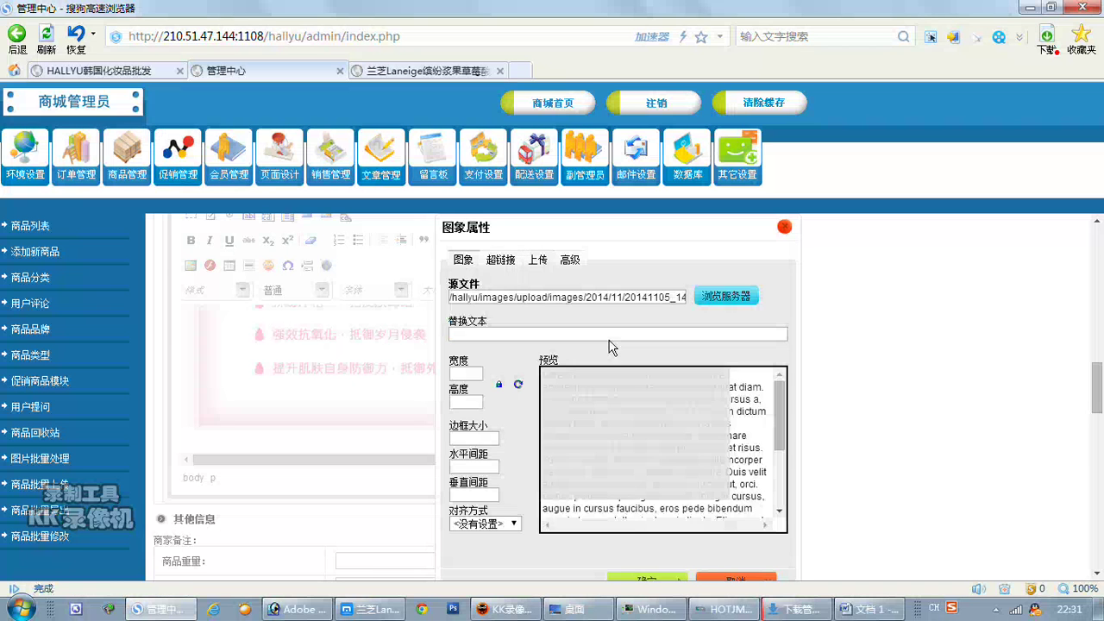
left_click(649, 581)
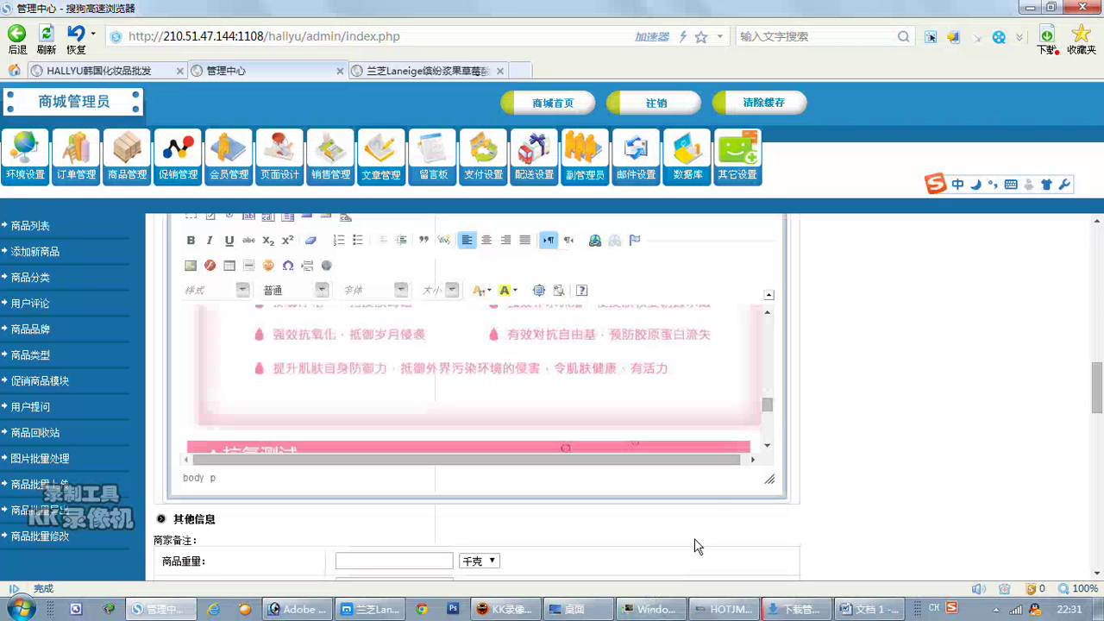
left_click_drag(773, 412, 767, 431)
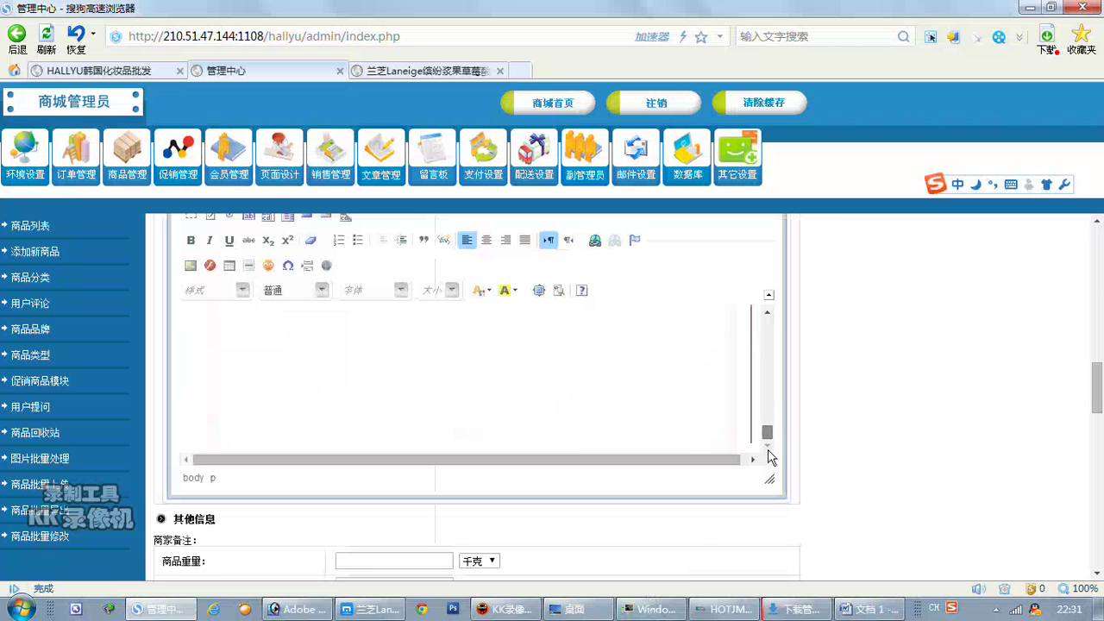
Set the product's stock quantity (商品库存数量) to 100.
scroll(905, 456, "down", 2)
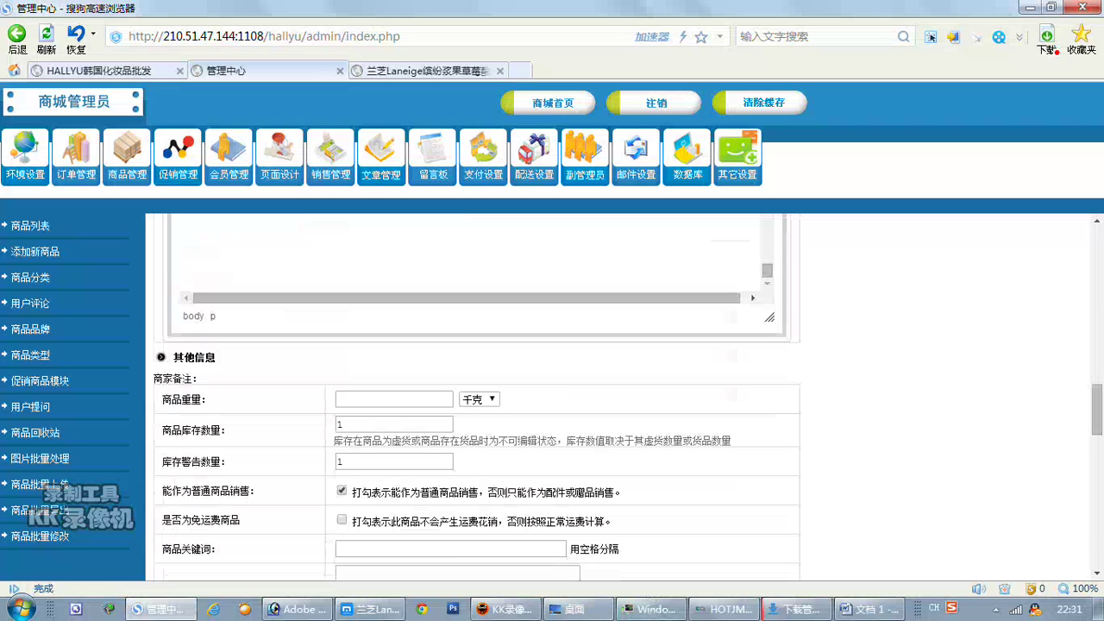
left_click(341, 425)
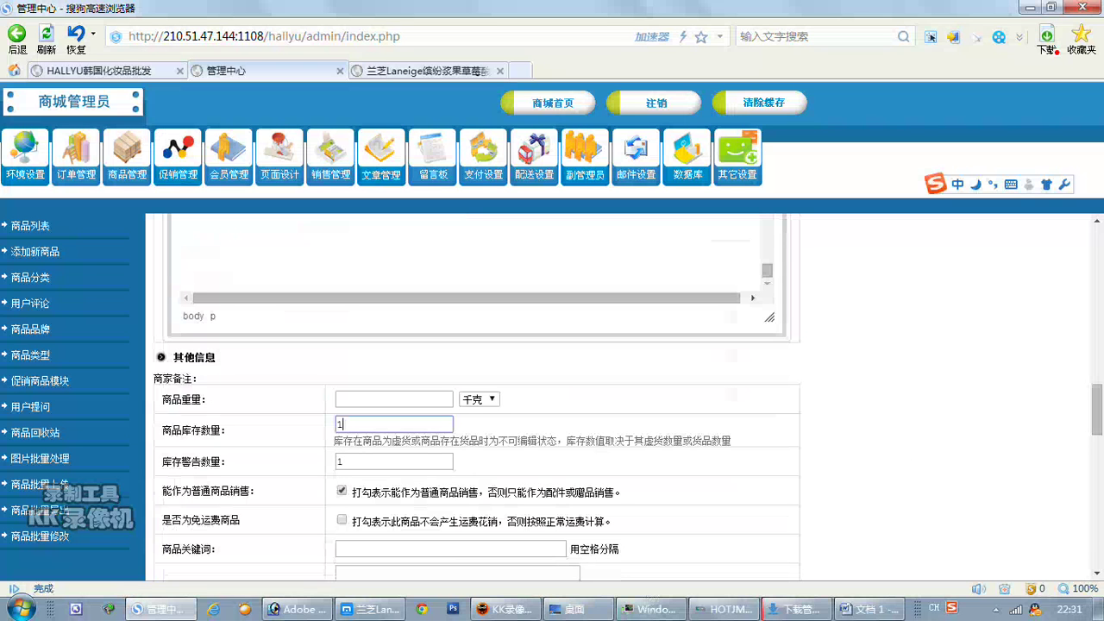
type("00")
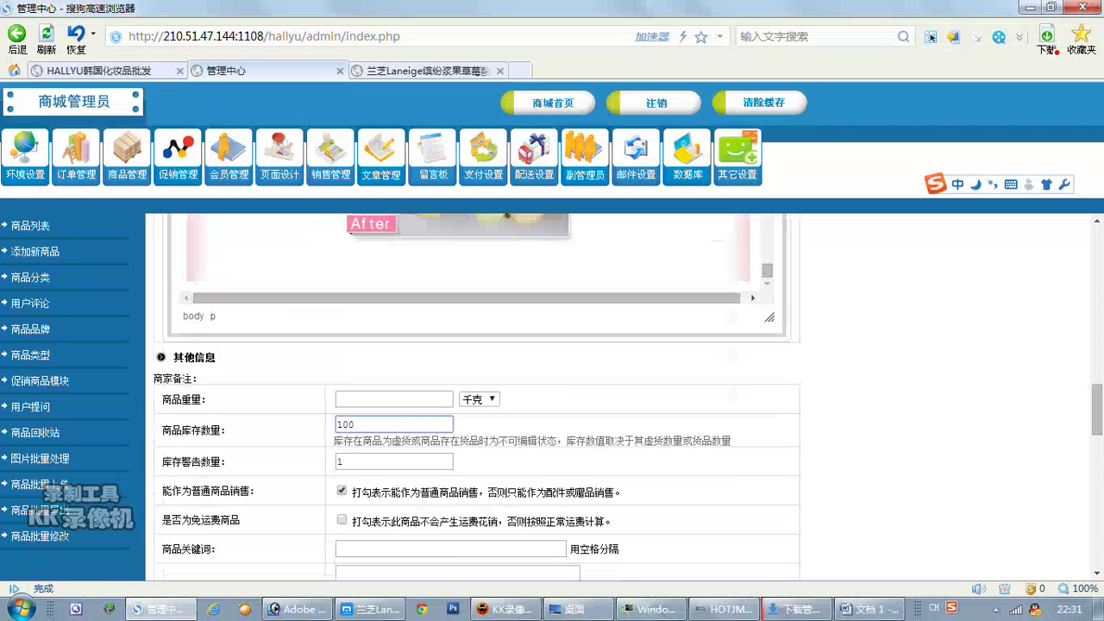
Set the product weight (商品重量) to 300 with the unit switched from 千克 to 克.
left_click(388, 398)
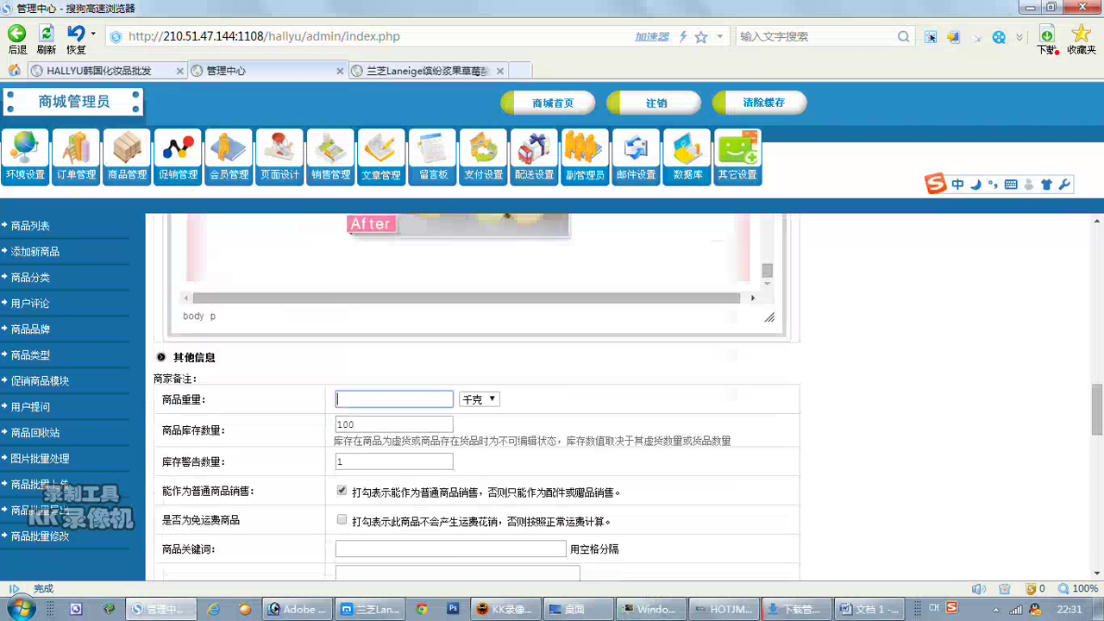
type("1")
left_click(505, 412)
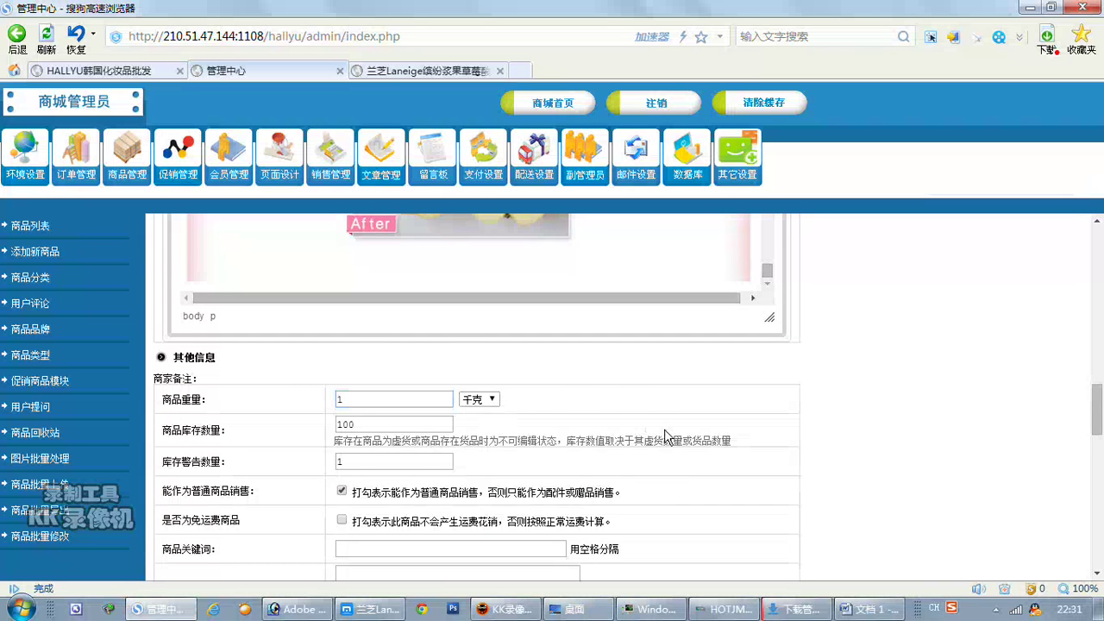
scroll(545, 403, "down", 2)
left_click(492, 319)
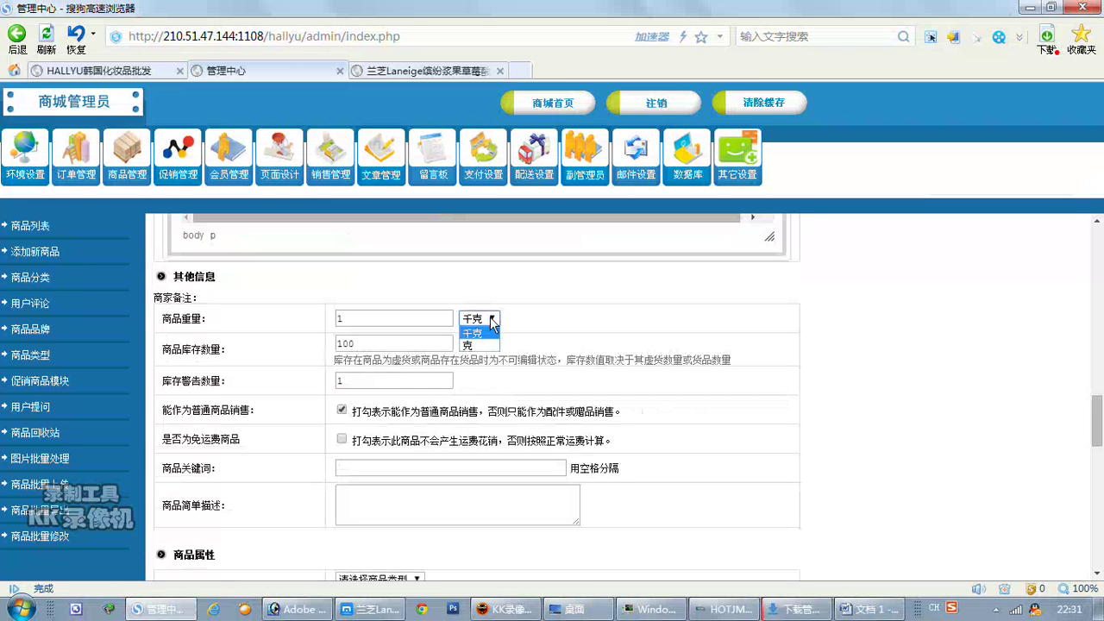
left_click(495, 348)
left_click_drag(347, 318, 330, 332)
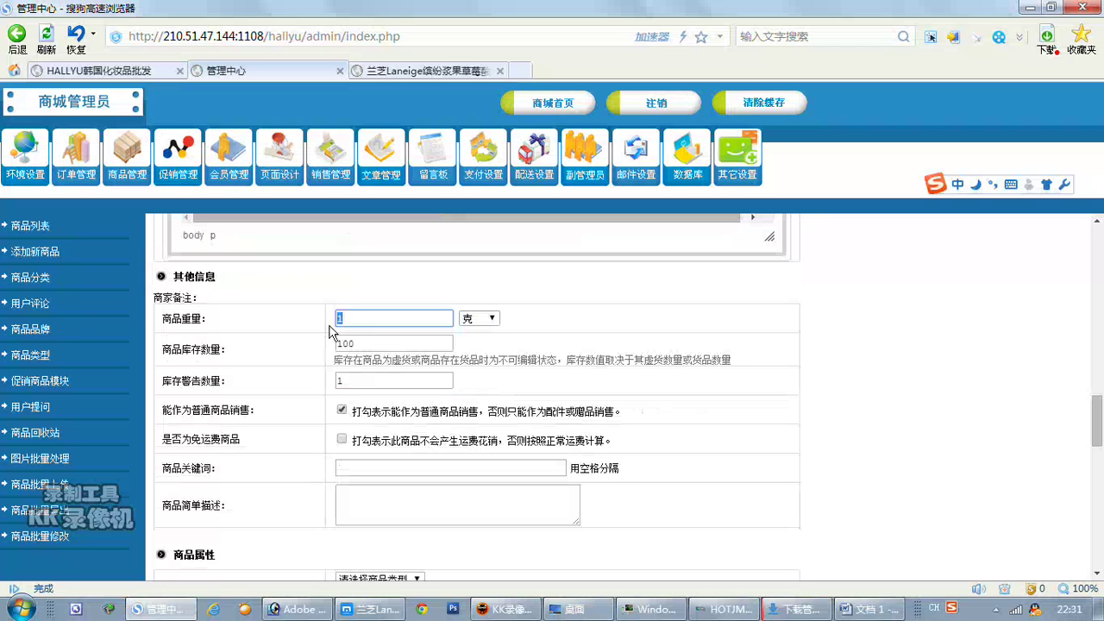
type("300")
left_click(772, 357)
scroll(791, 357, "down", 2)
scroll(792, 357, "down", 1)
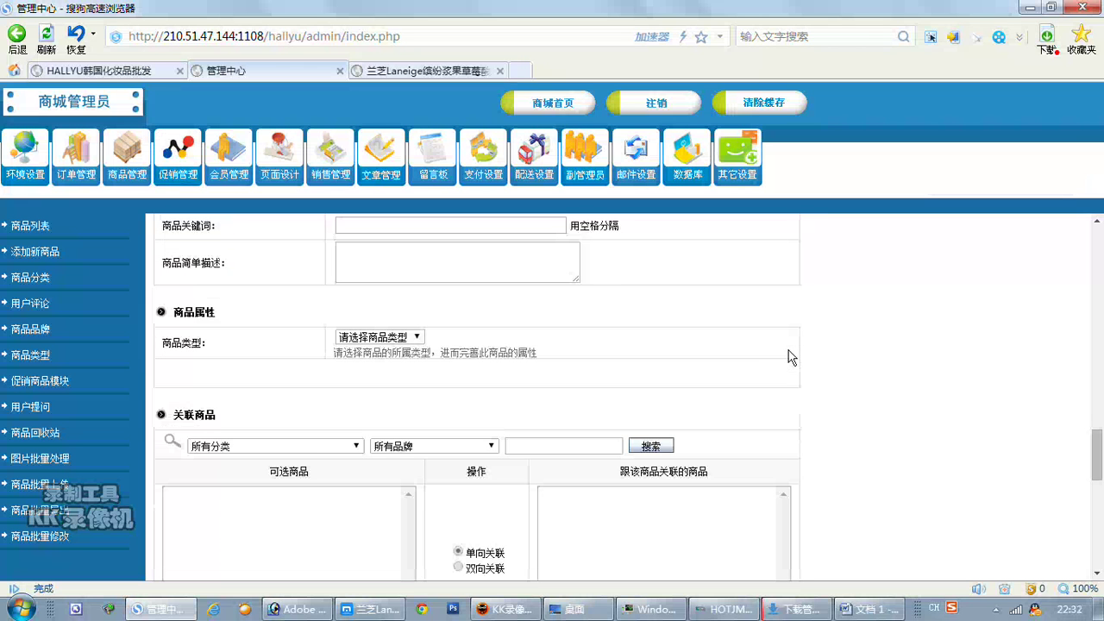
Make the product type 化妆品 with capacity options 250ML and 300ML, the latter priced at 50.
left_click(415, 337)
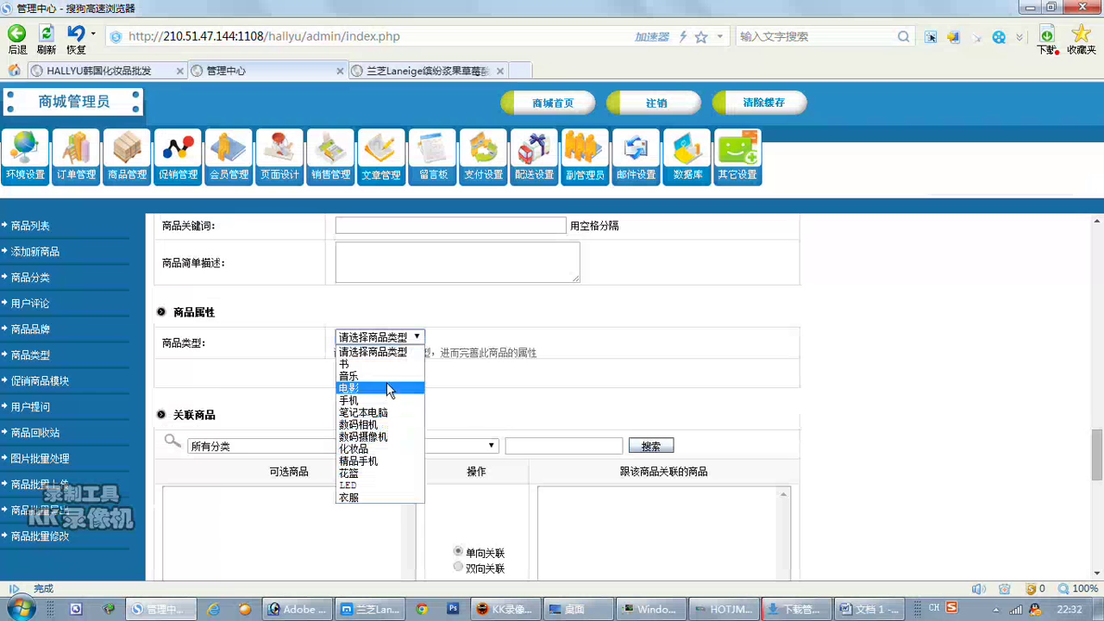
left_click(388, 446)
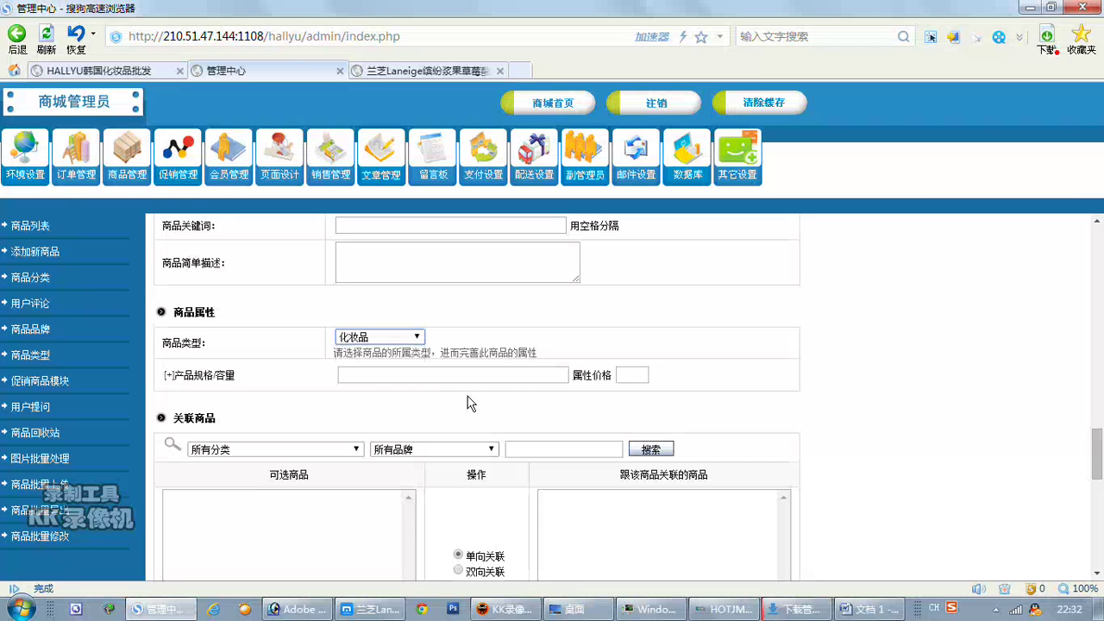
left_click(340, 374)
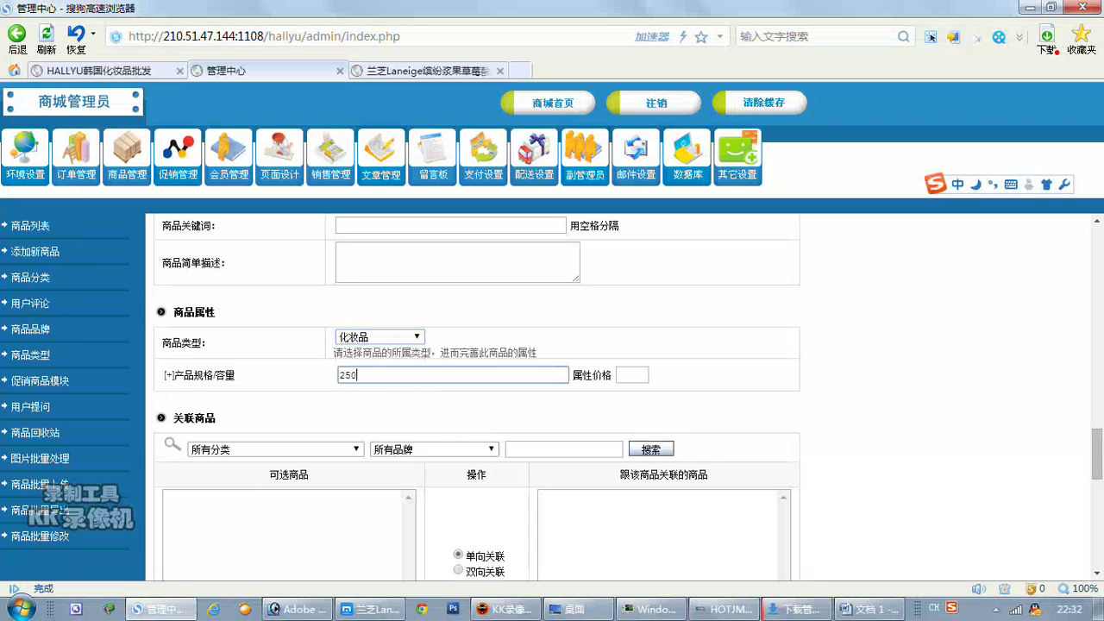
key("shift")
left_click(169, 375)
left_click(357, 404)
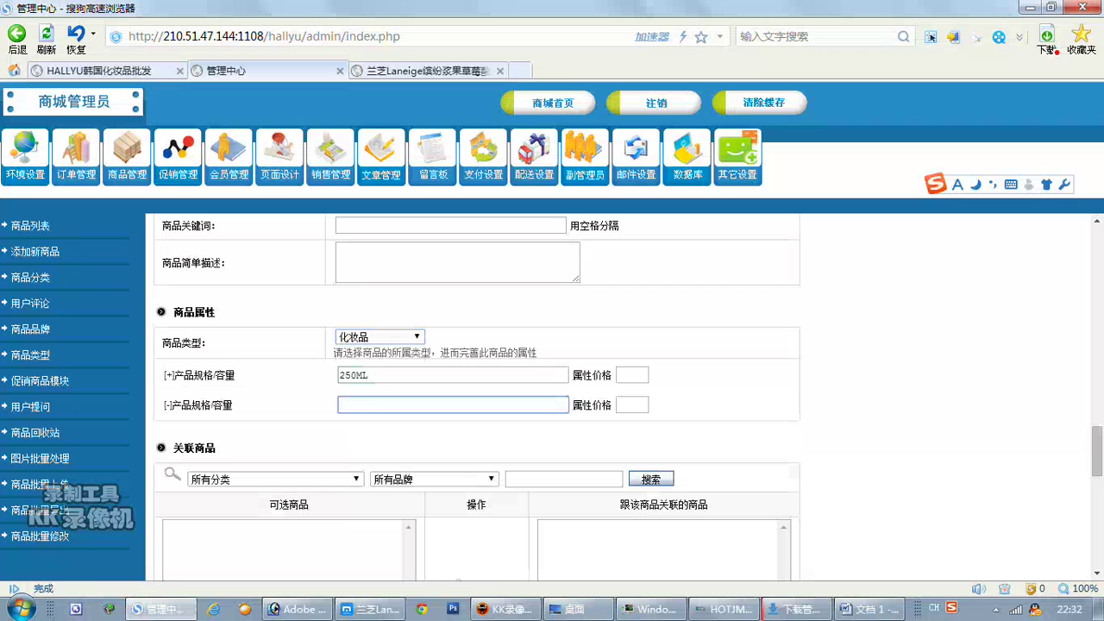
type("300ML")
key("Tab")
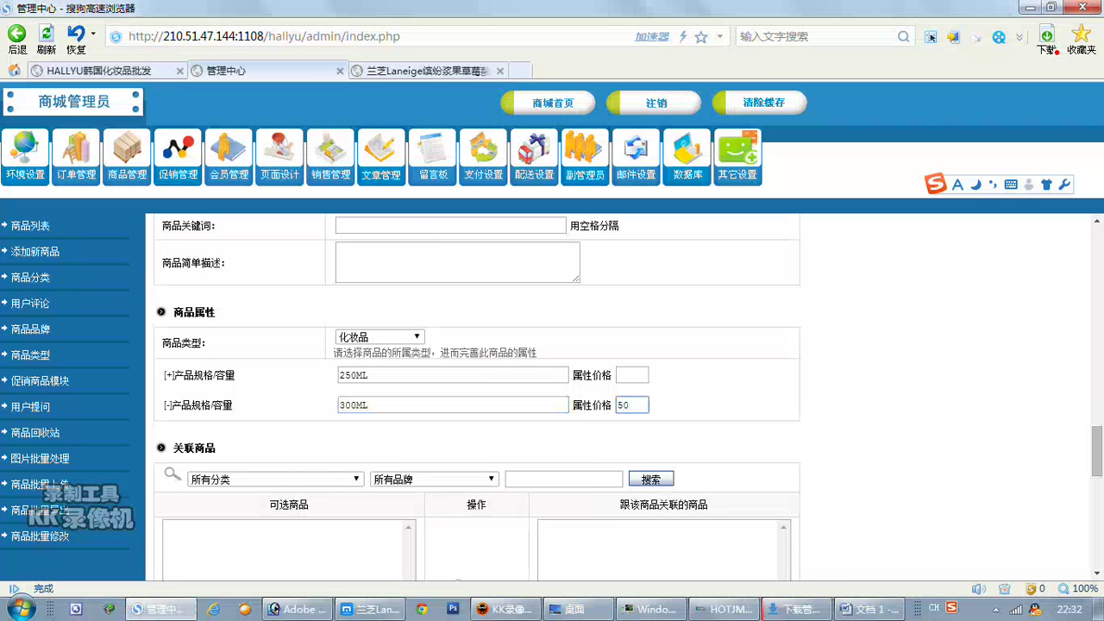
Take a screenshot of the 商品属性 section.
key("ctrl+alt+a")
mouse_move(151, 299)
left_mouse_down()
mouse_move(578, 451)
mouse_move(751, 459)
mouse_move(804, 428)
left_mouse_up()
double_click(772, 416)
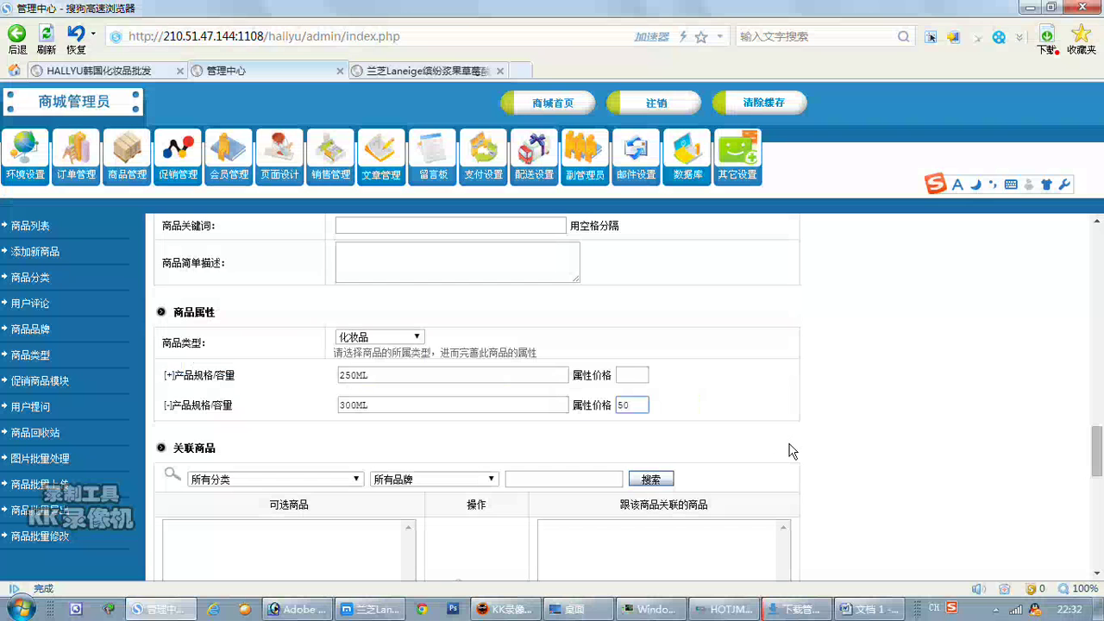
Paste the product-attributes screenshot into the Word notes below the existing text.
left_click(869, 609)
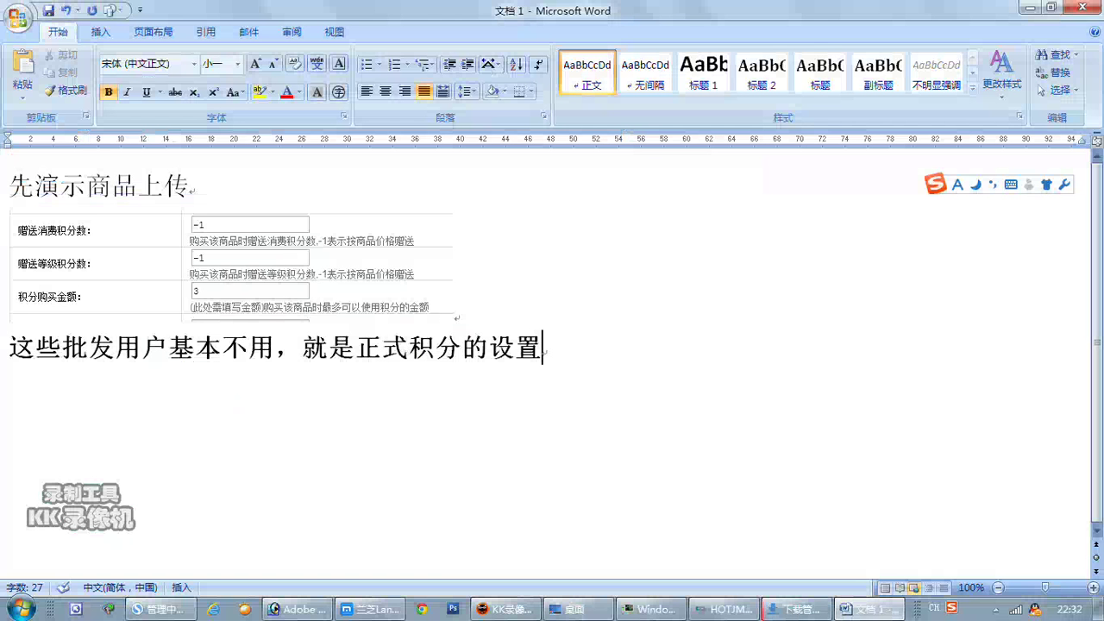
key("Return")
key("Return")
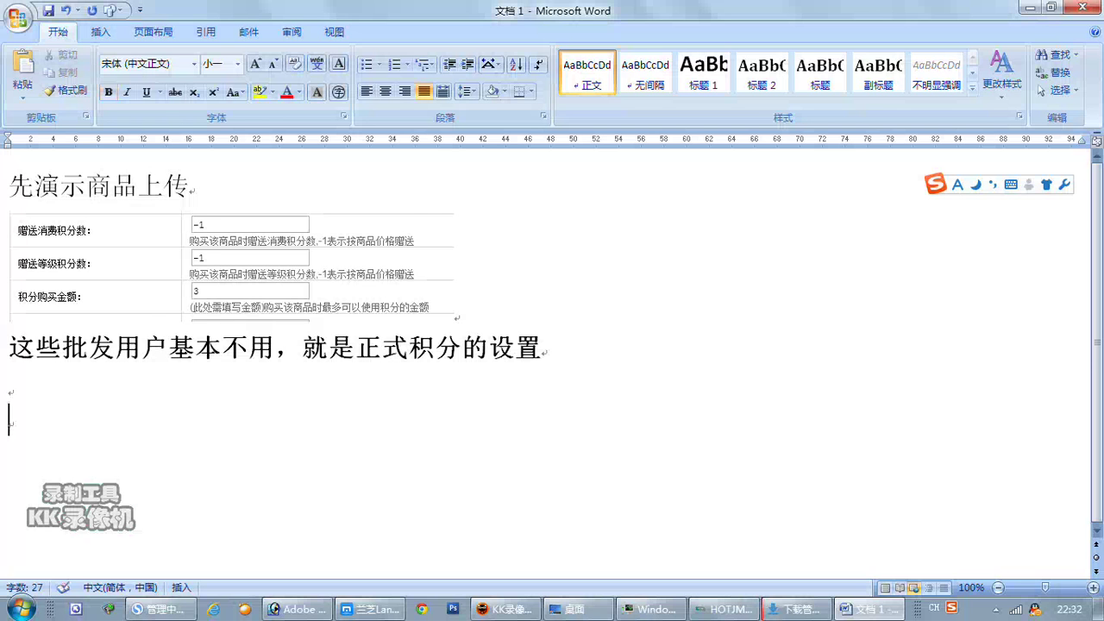
key("ctrl+v")
key("Return")
key("Return")
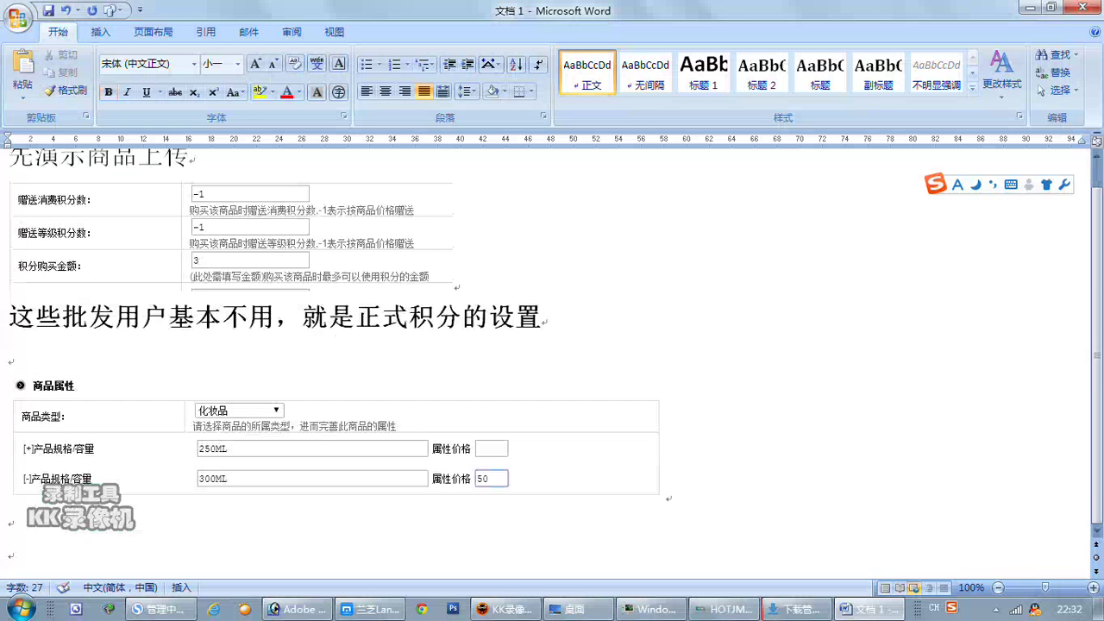
Type the note '250ML 是标准的商品价格，如 300ml 加 50 元' below the screenshot.
type("250")
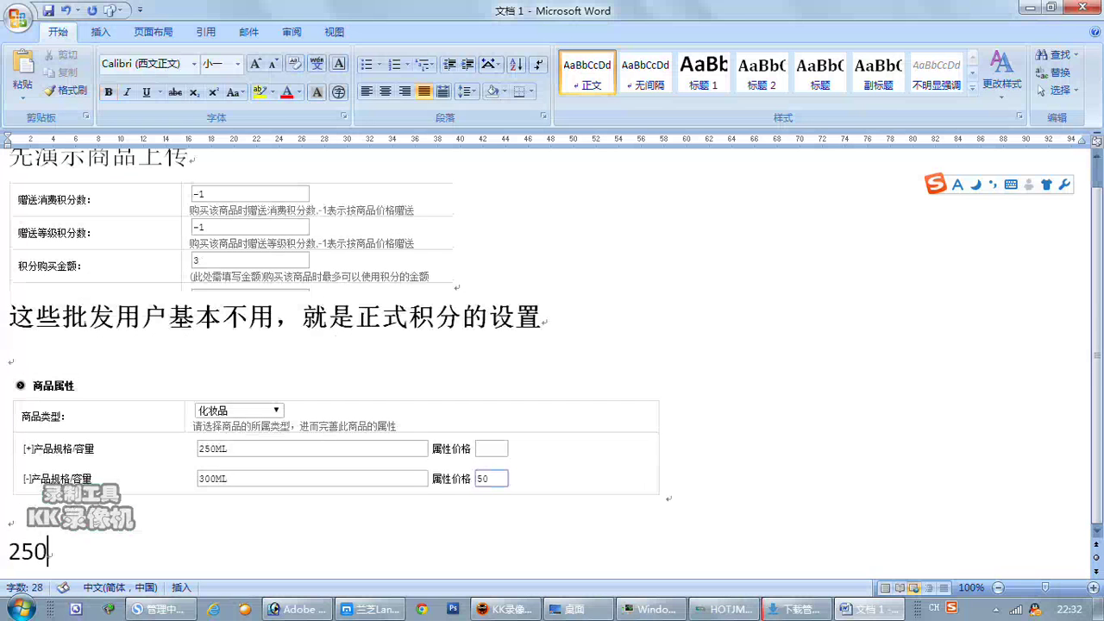
type("MLSHI")
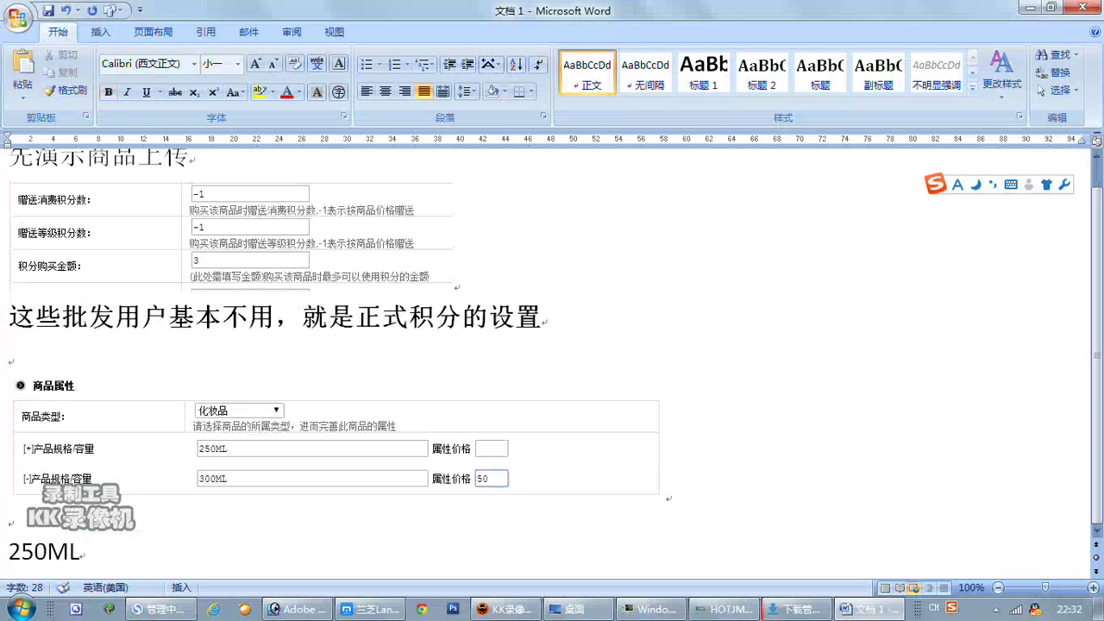
key("BackSpace")
key("BackSpace")
key("BackSpace")
key("Caps_Lock")
type("shi")
key("BackSpace")
key("BackSpace")
key("BackSpace")
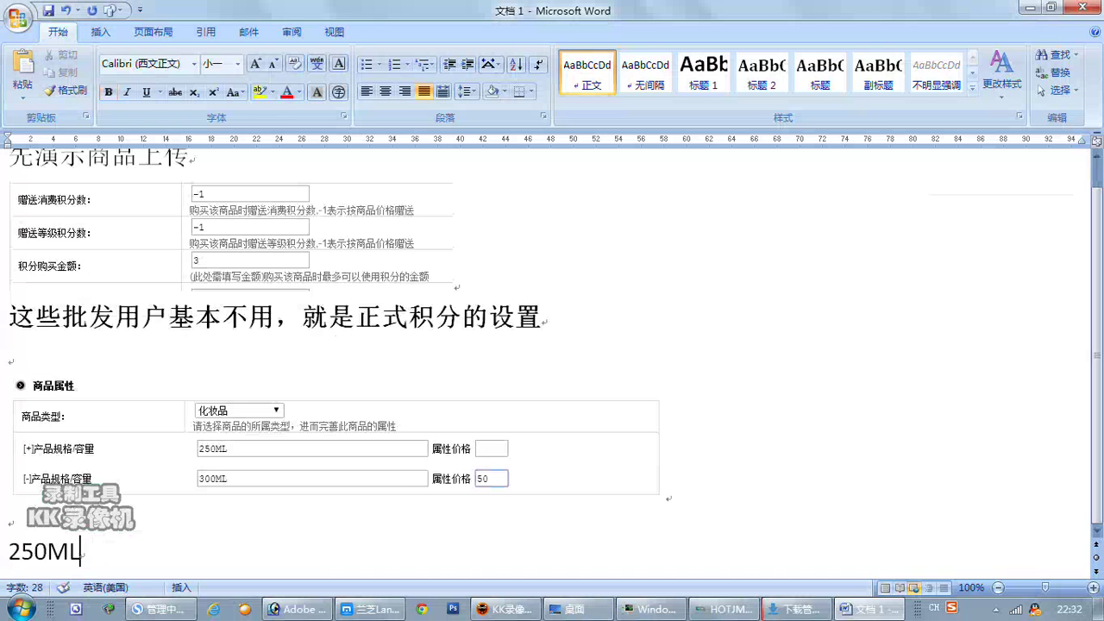
type("shi biao")
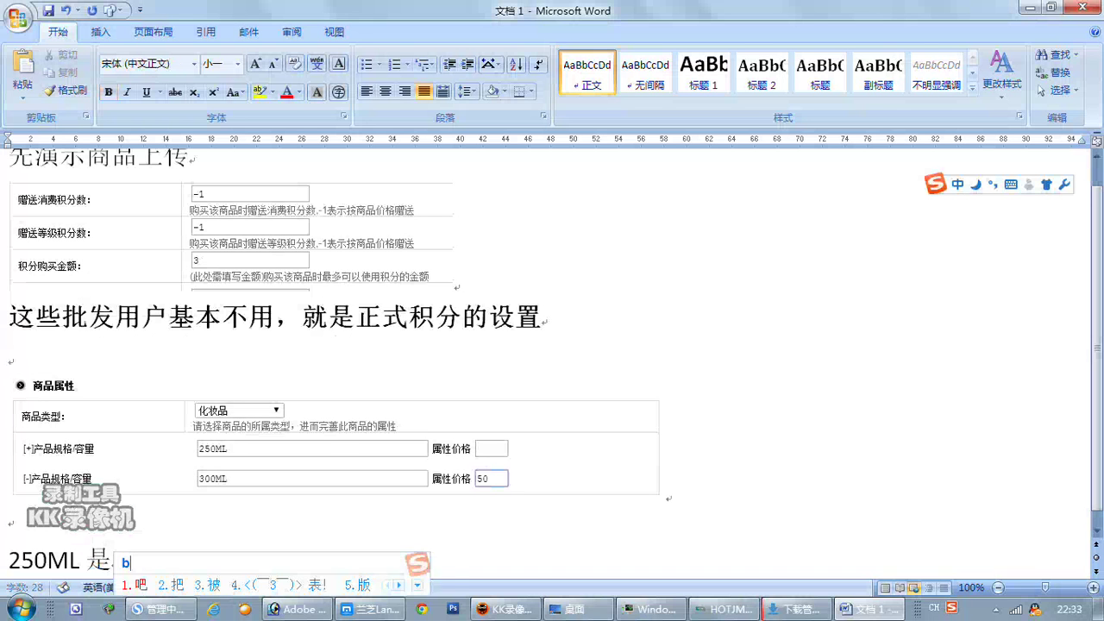
type("zhunde")
key("space")
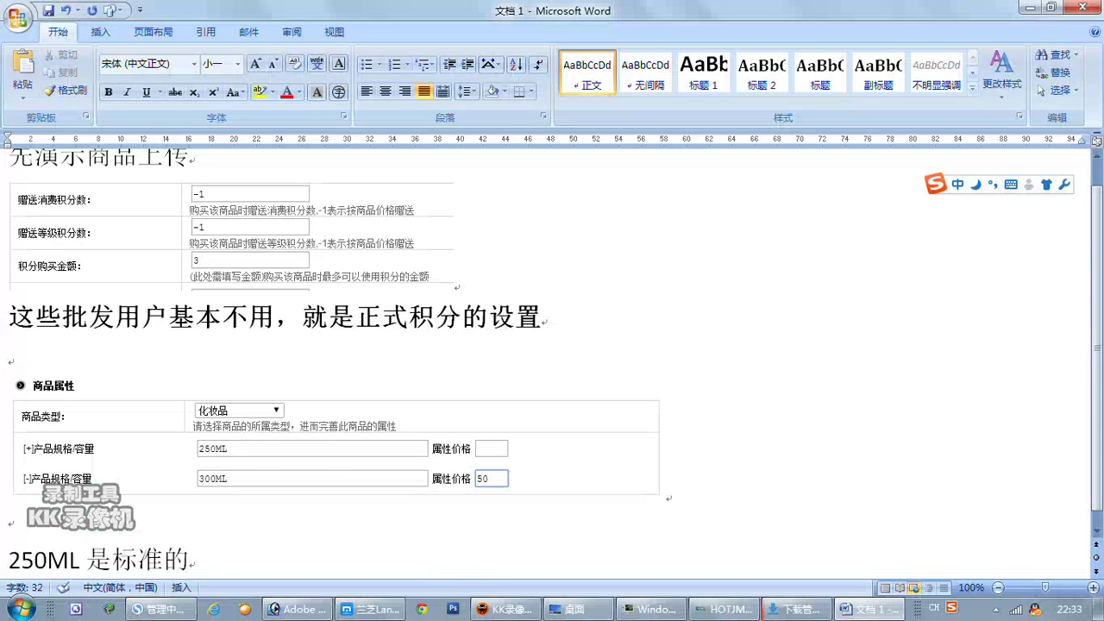
type("jiage")
key("space")
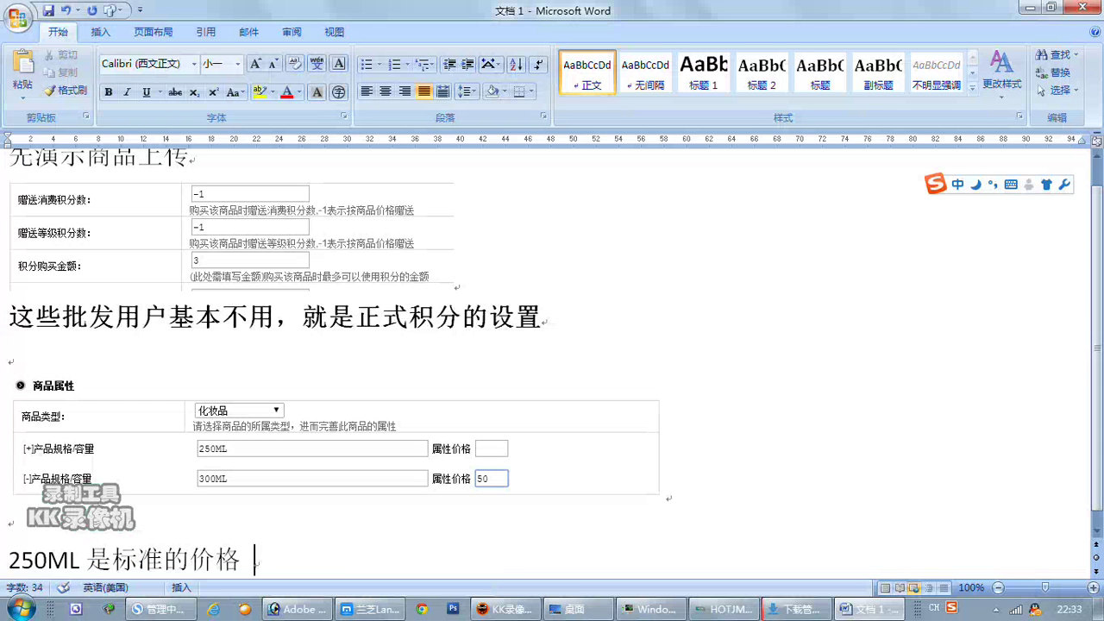
key("Left")
key("Left")
key("Left")
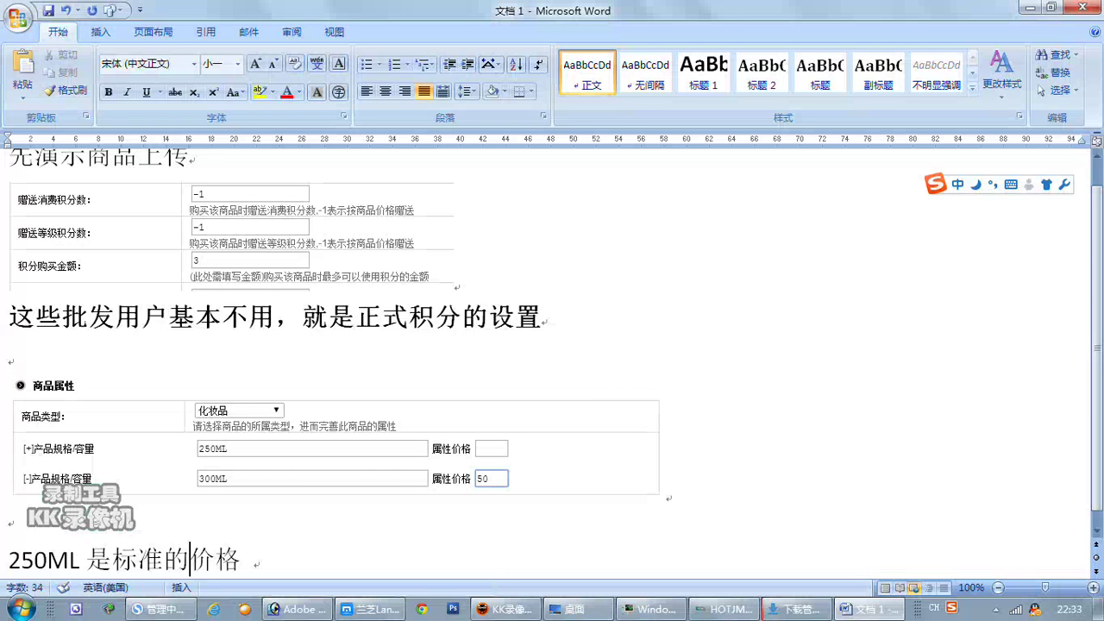
type("shangpin")
key("space")
key("Right")
key("Right")
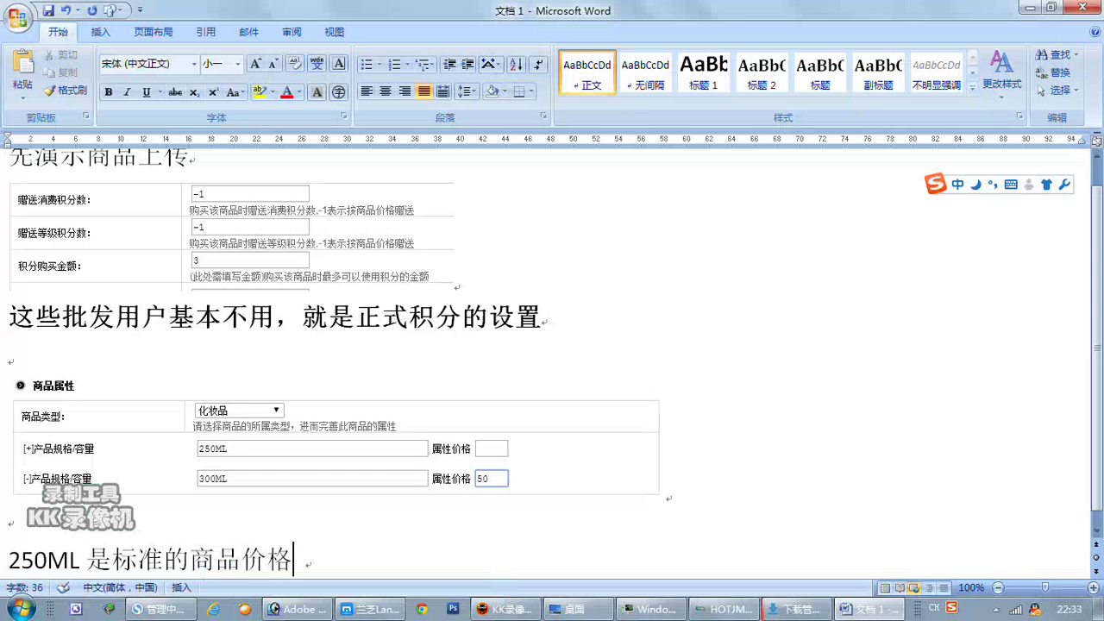
type("，如3")
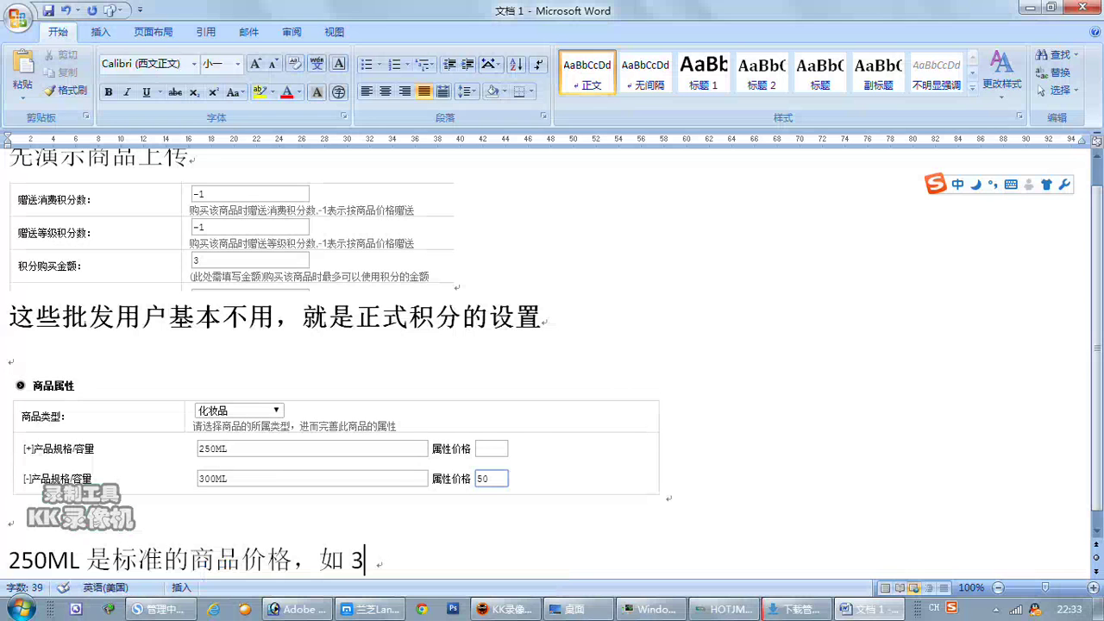
type("00")
type("ml")
key("Return")
type("加")
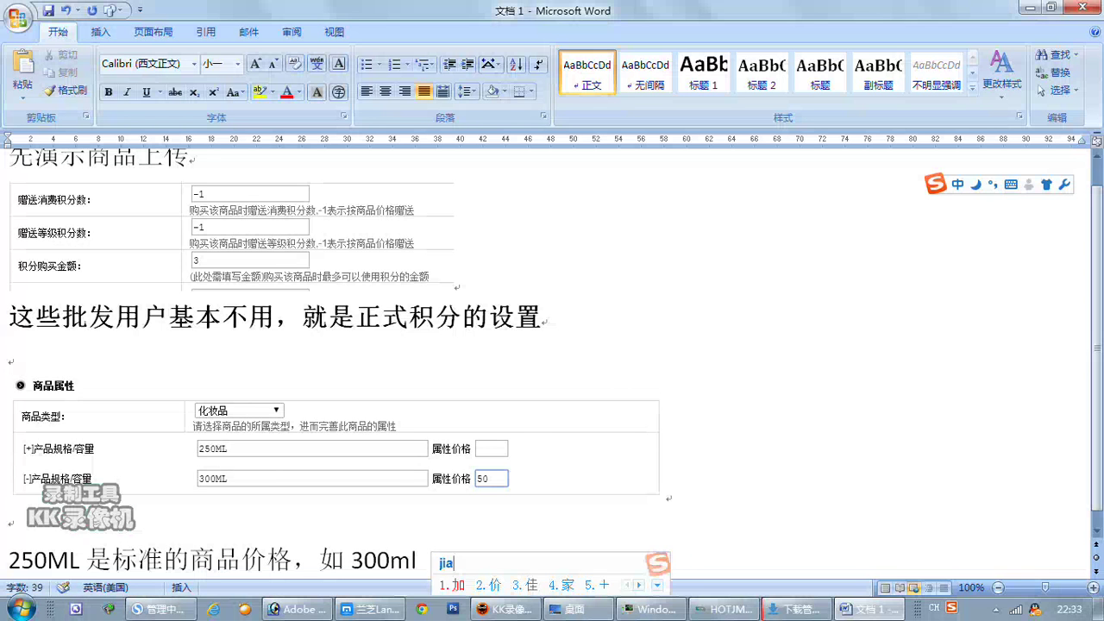
type(" 50 元")
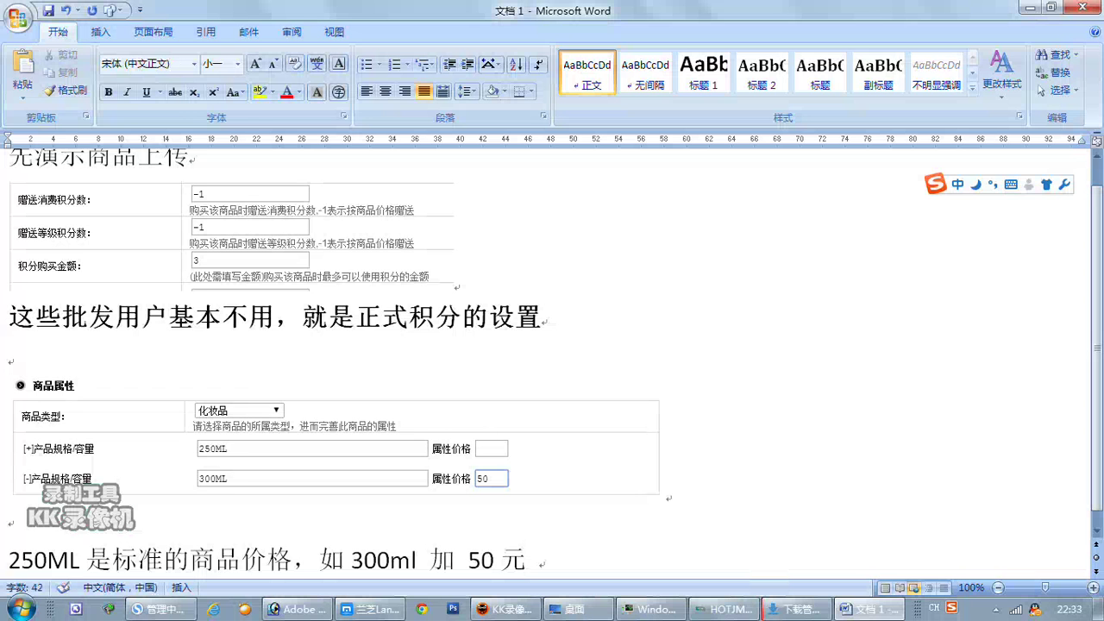
key("Return")
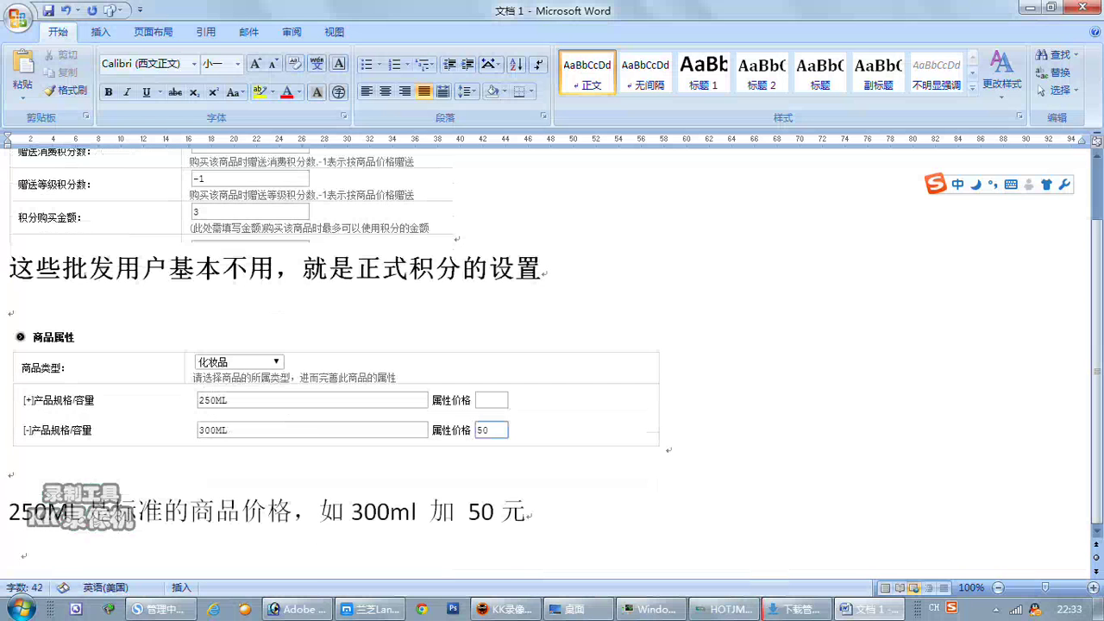
Capture the laneige 化妆水 price row with a red arrow at the 340 shop price, then return to Word.
left_click(160, 609)
scroll(843, 409, "up", 10)
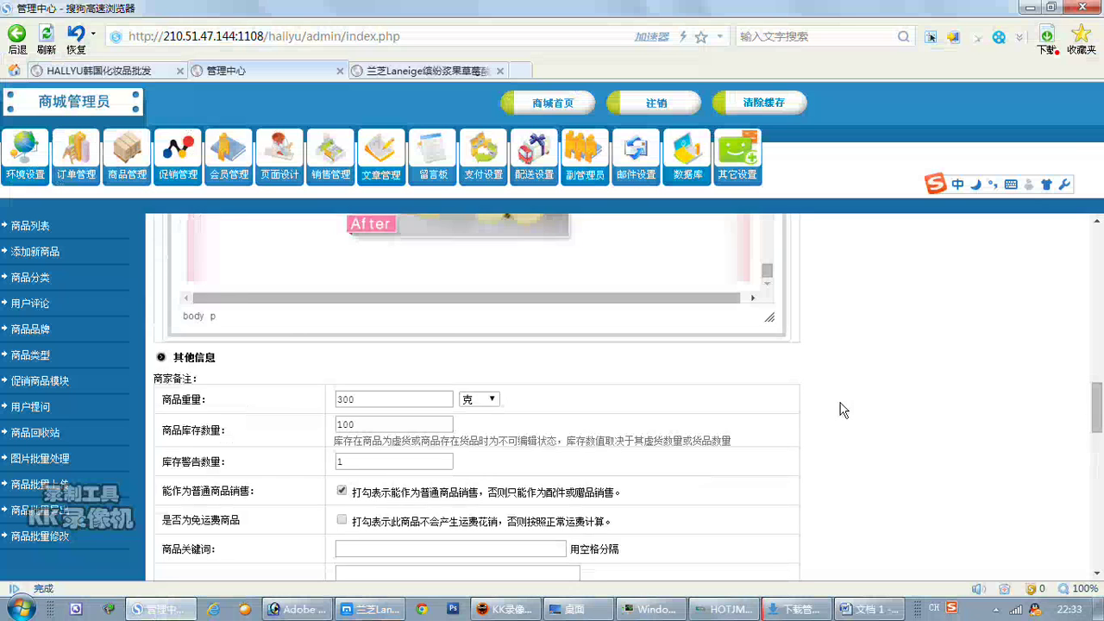
scroll(844, 410, "up", 5)
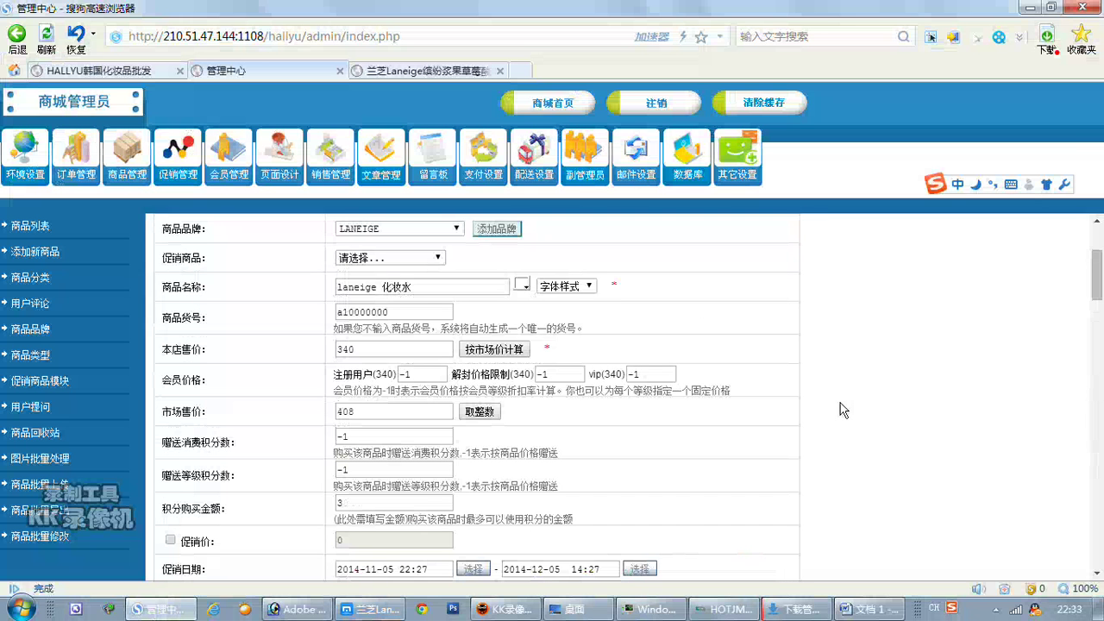
key("ctrl+alt+a")
left_click_drag(144, 323, 694, 381)
left_click(431, 395)
left_click_drag(415, 332, 359, 348)
left_click(671, 396)
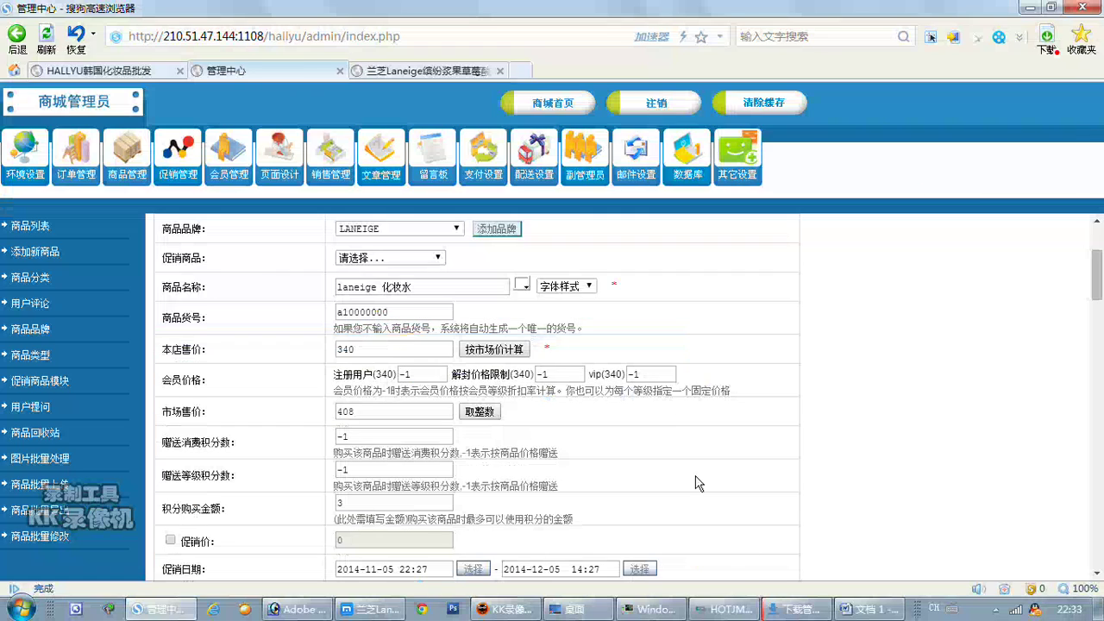
left_click(867, 609)
key("ctrl+b")
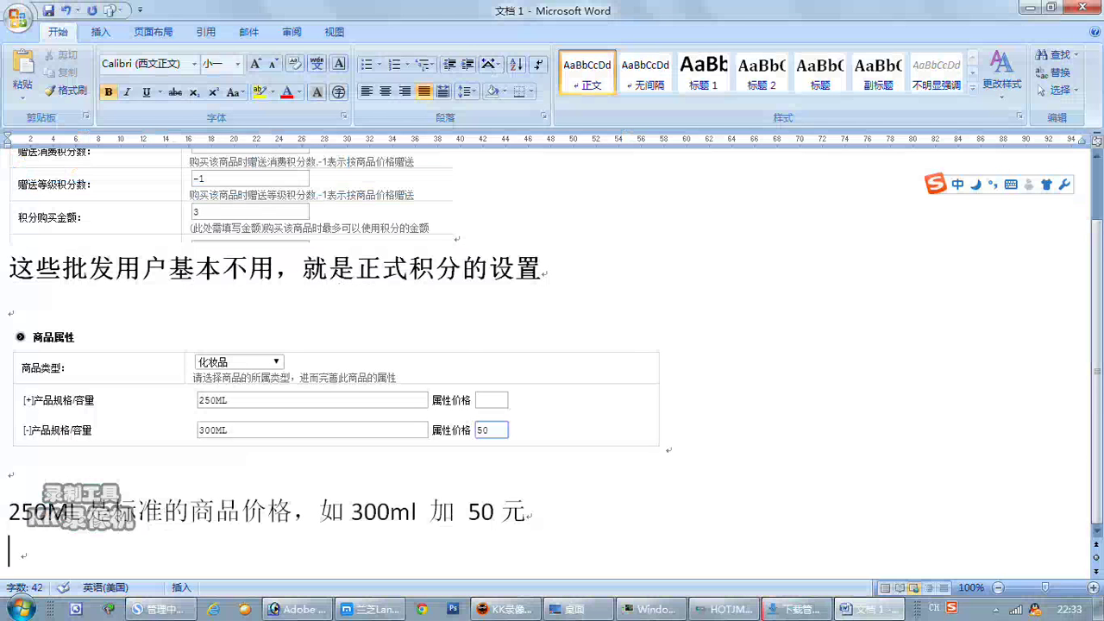
Paste the arrowed price capture and type '300ml 是 390 元' below it.
key("ctrl+v")
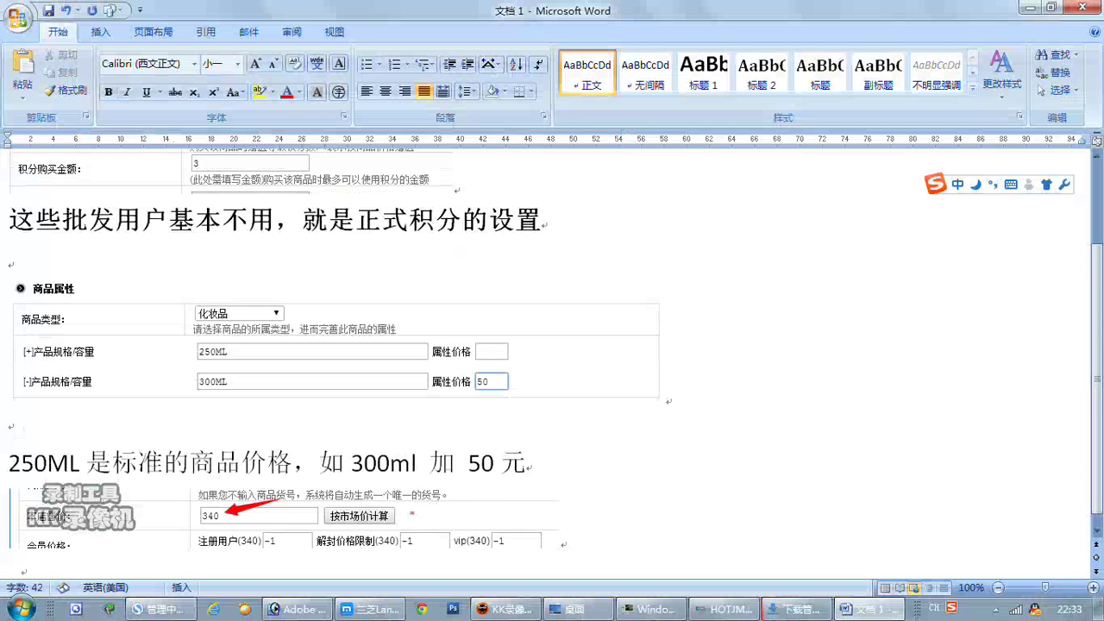
key("Return")
key("Return")
type("300ml")
key("Return")
type("shi")
key("space")
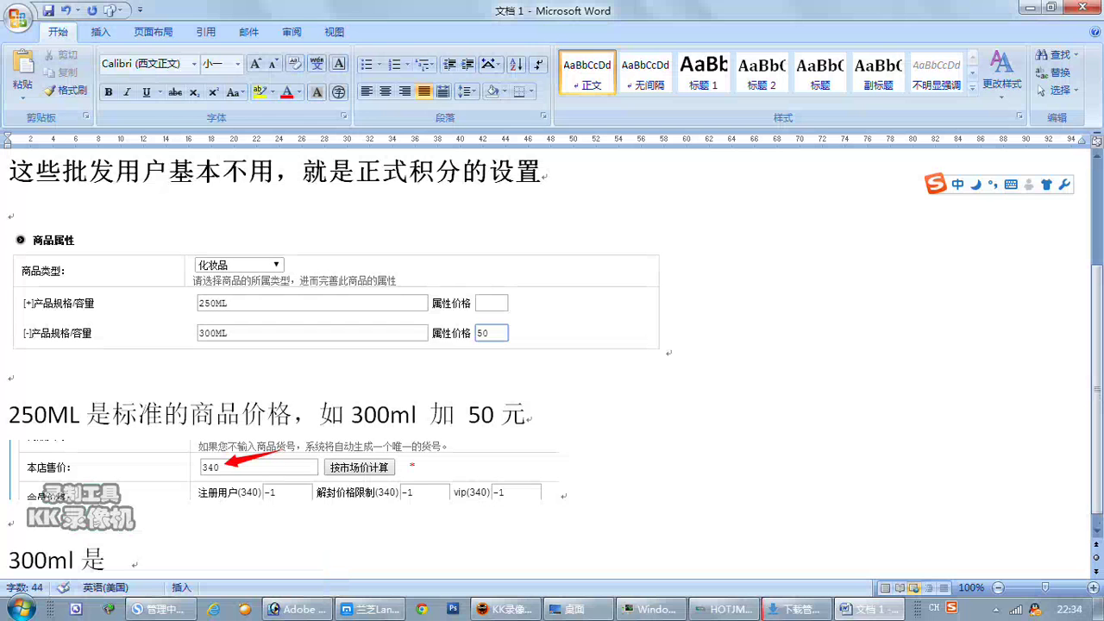
type("390")
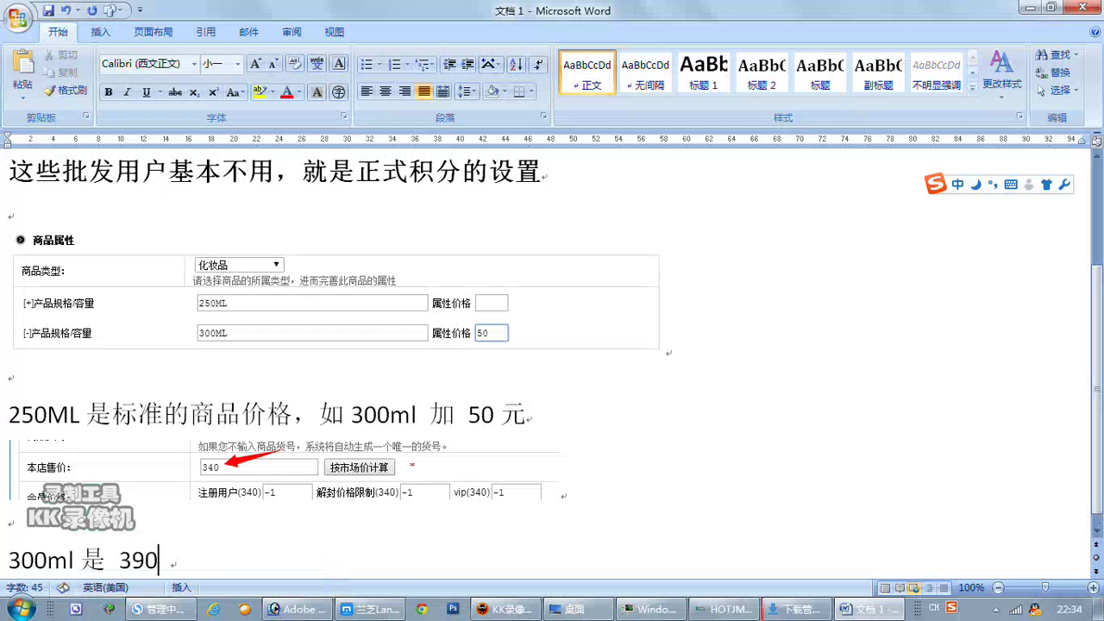
type("yuan")
key("space")
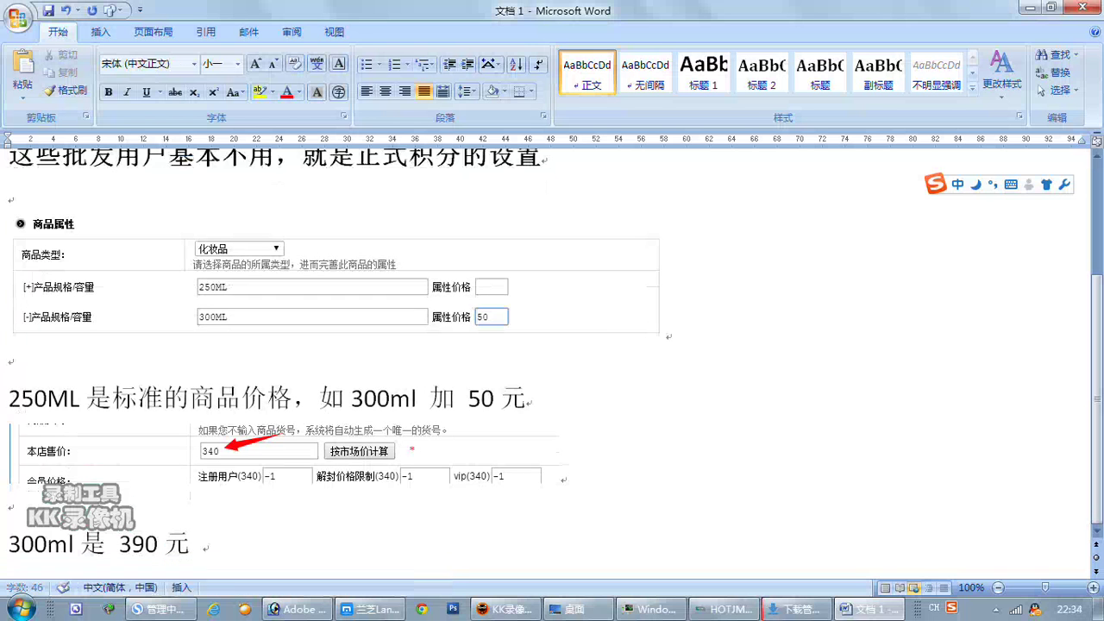
key("Return")
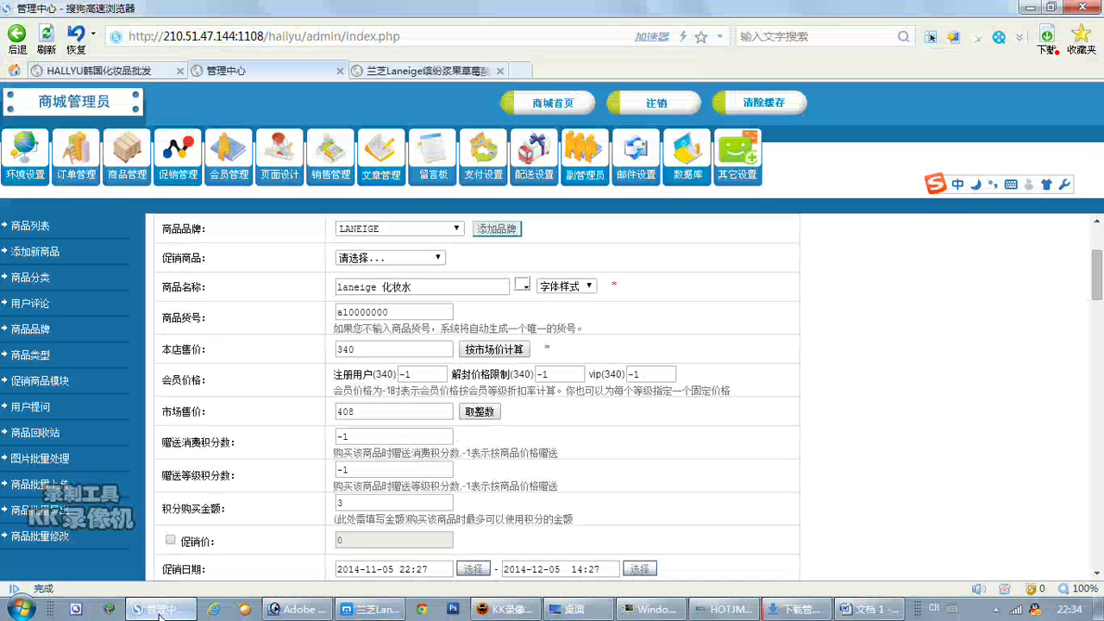
Add 兰芝Laneige臻白清润保湿乳液100ml as a related product and save the new product.
left_click(158, 609)
scroll(328, 390, "down", 15)
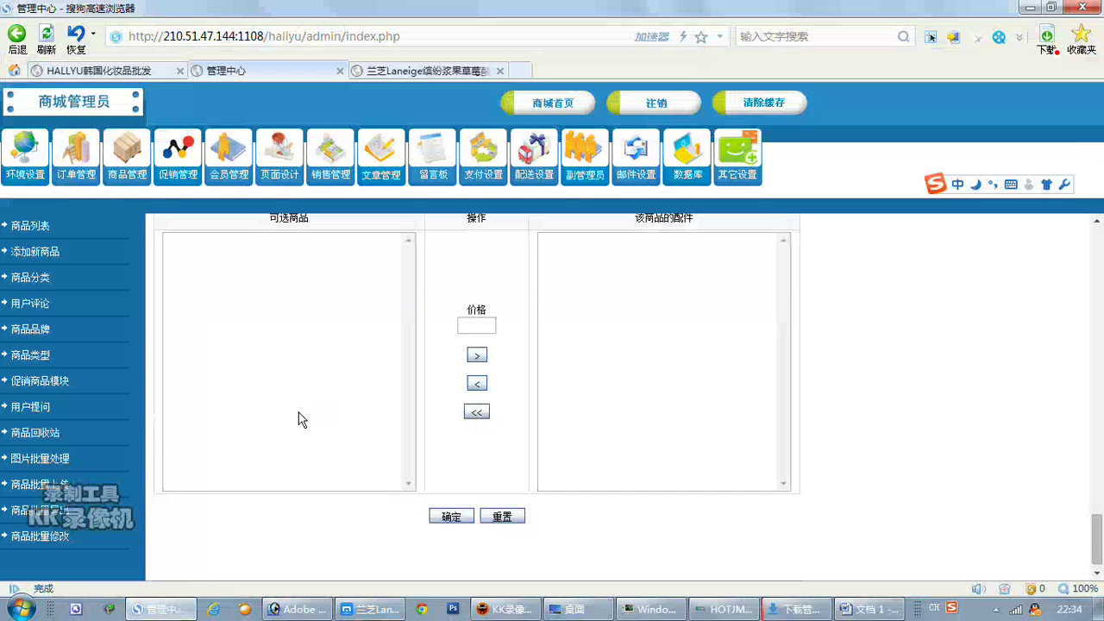
scroll(298, 419, "up", 5)
scroll(385, 431, "down", 2)
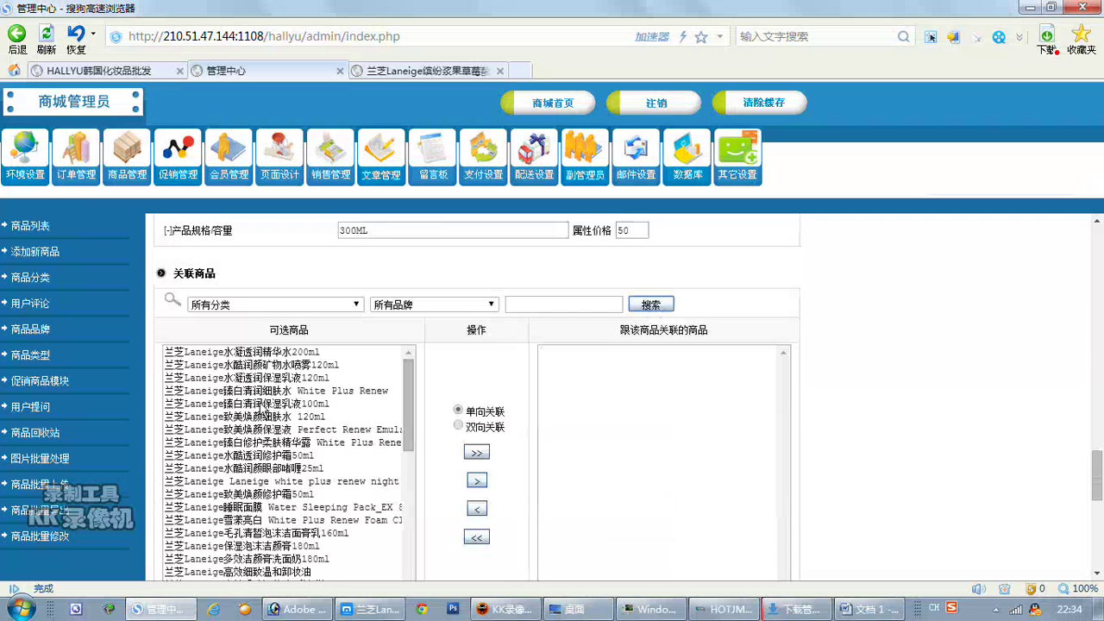
left_click(264, 404)
left_click(479, 458)
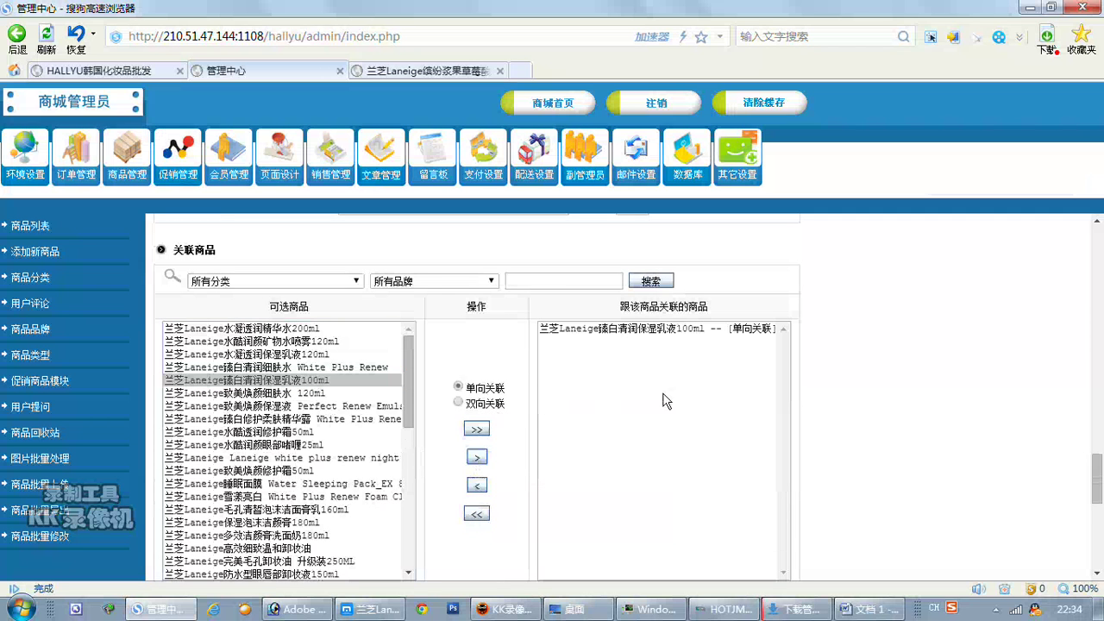
scroll(938, 413, "down", 10)
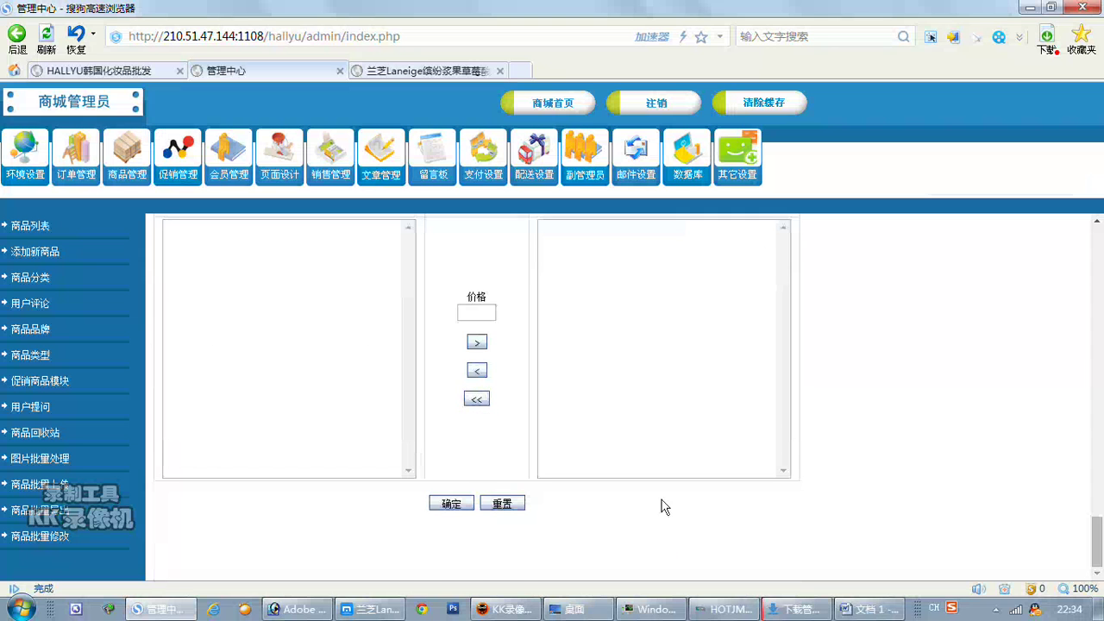
left_click(452, 503)
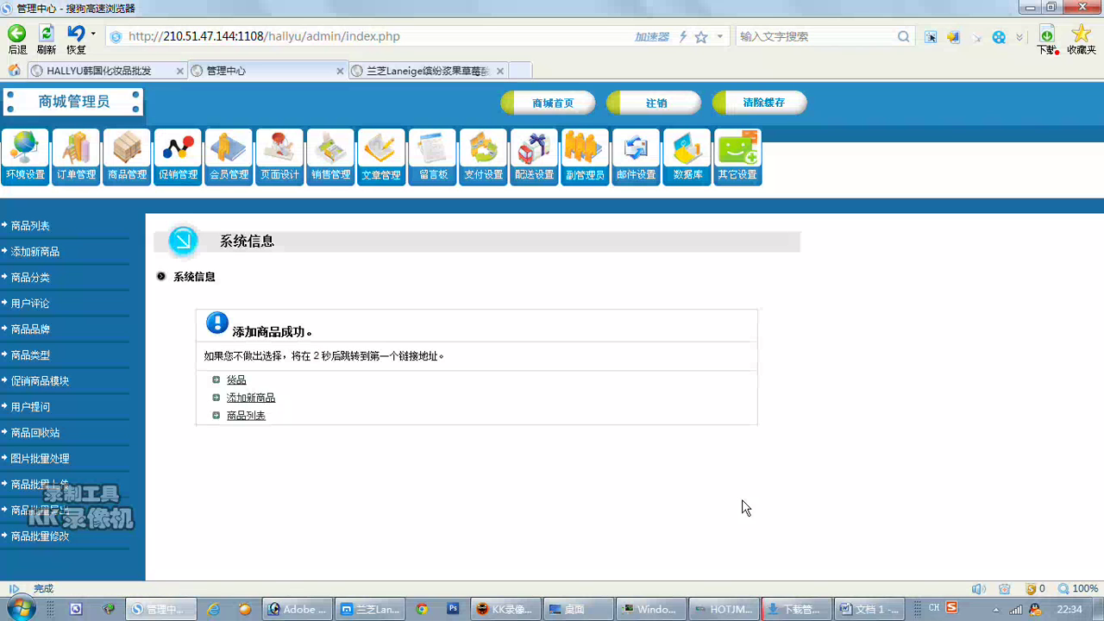
Open the product list to confirm laneige 化妆水 at 340.00, then go to the HALLYU storefront tab.
left_click(256, 417)
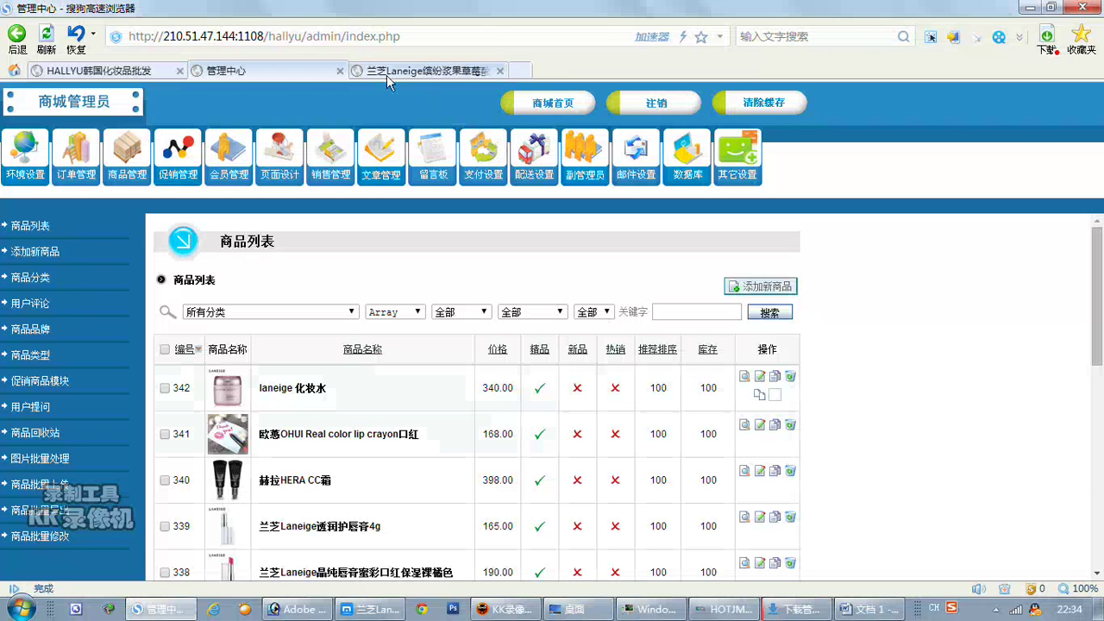
left_click(99, 70)
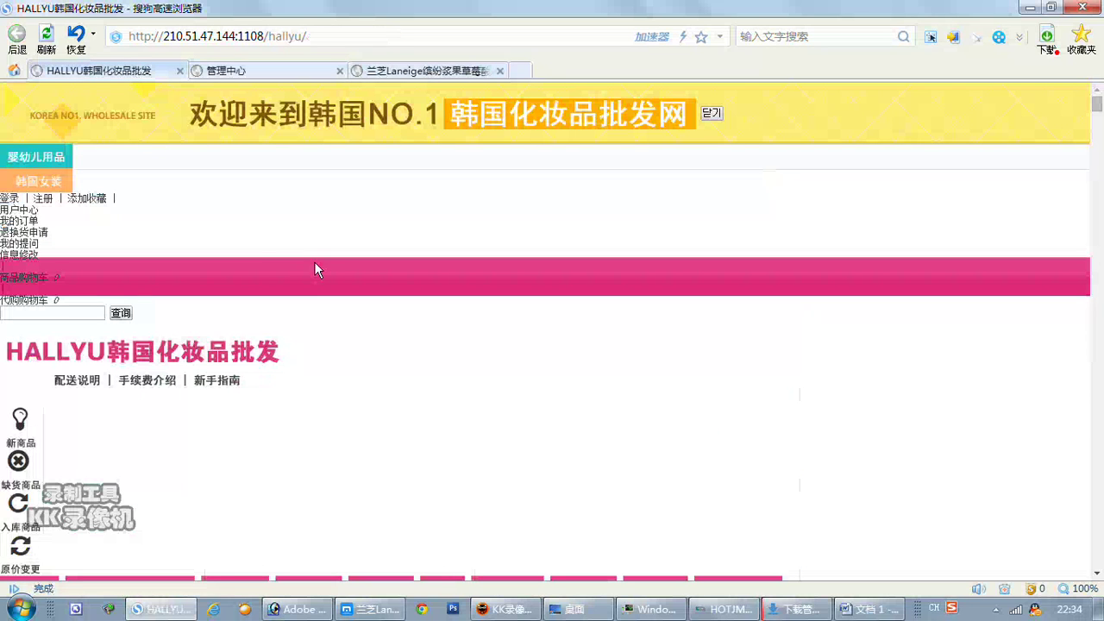
Reload the HALLYU home page, find laneige 化妆水 at 340.00元 and open it, then return to Word.
left_click(46, 36)
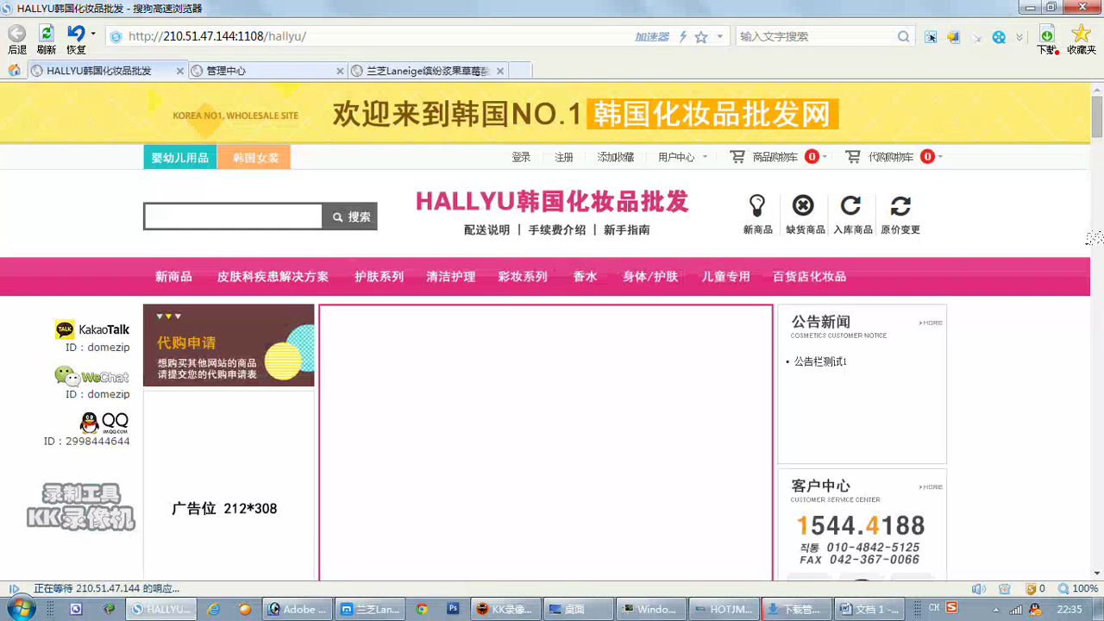
scroll(1093, 238, "down", 6)
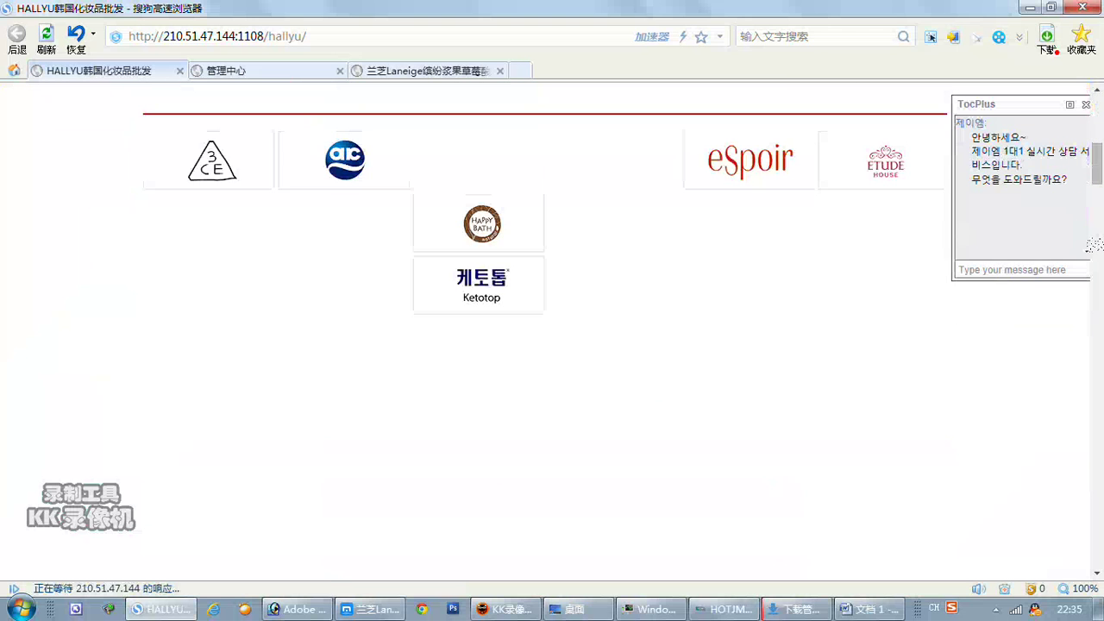
scroll(1085, 242, "down", 5)
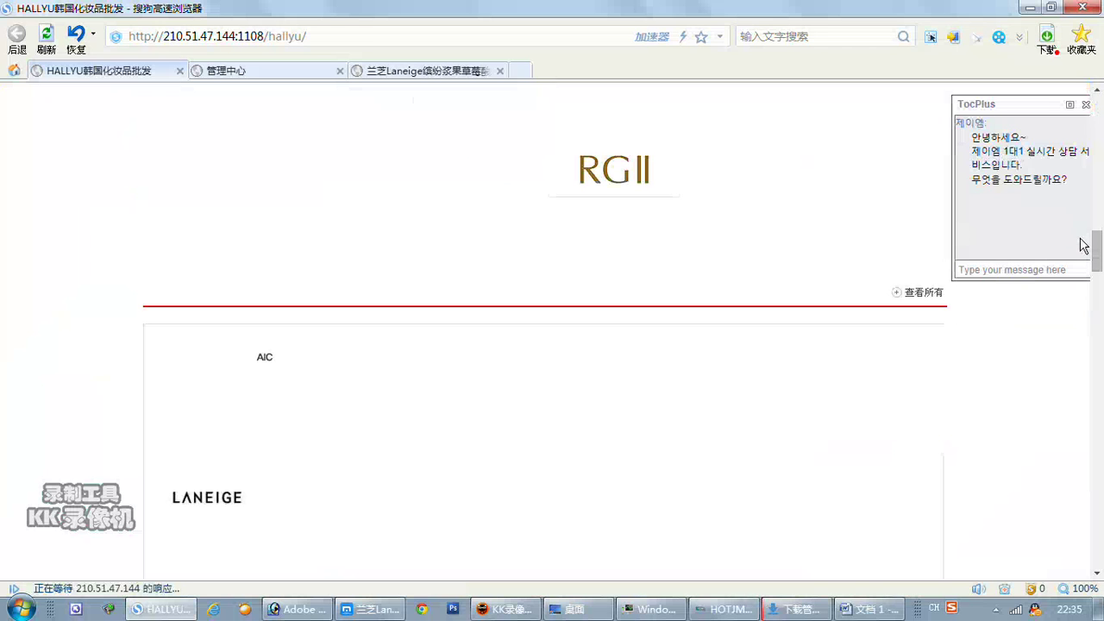
scroll(1084, 245, "down", 1)
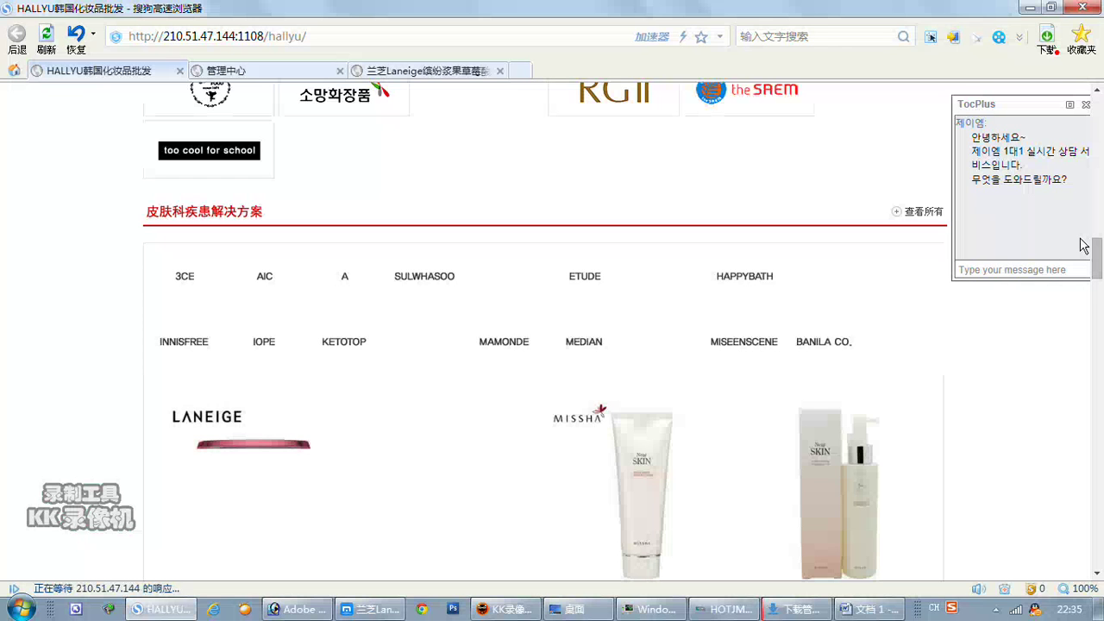
scroll(1084, 245, "down", 2)
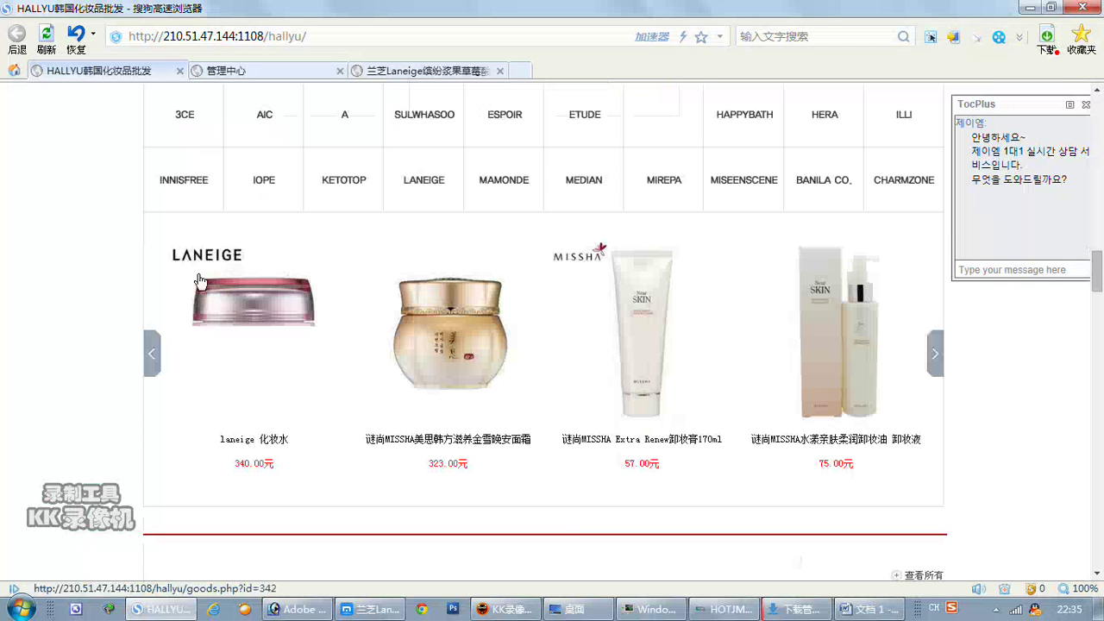
left_click(319, 419)
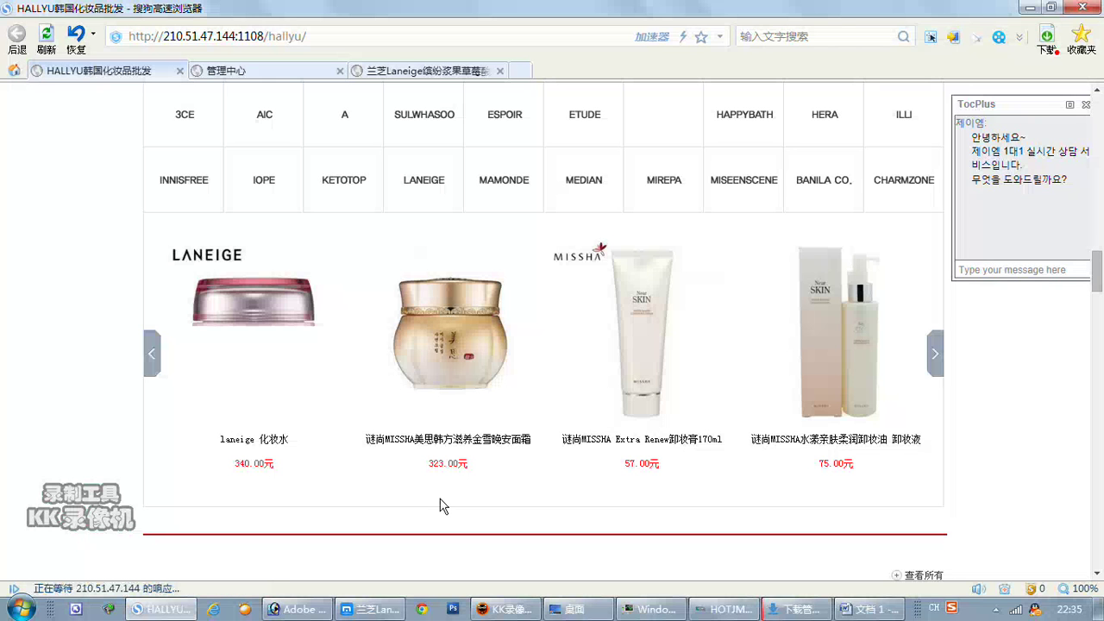
left_click(268, 378)
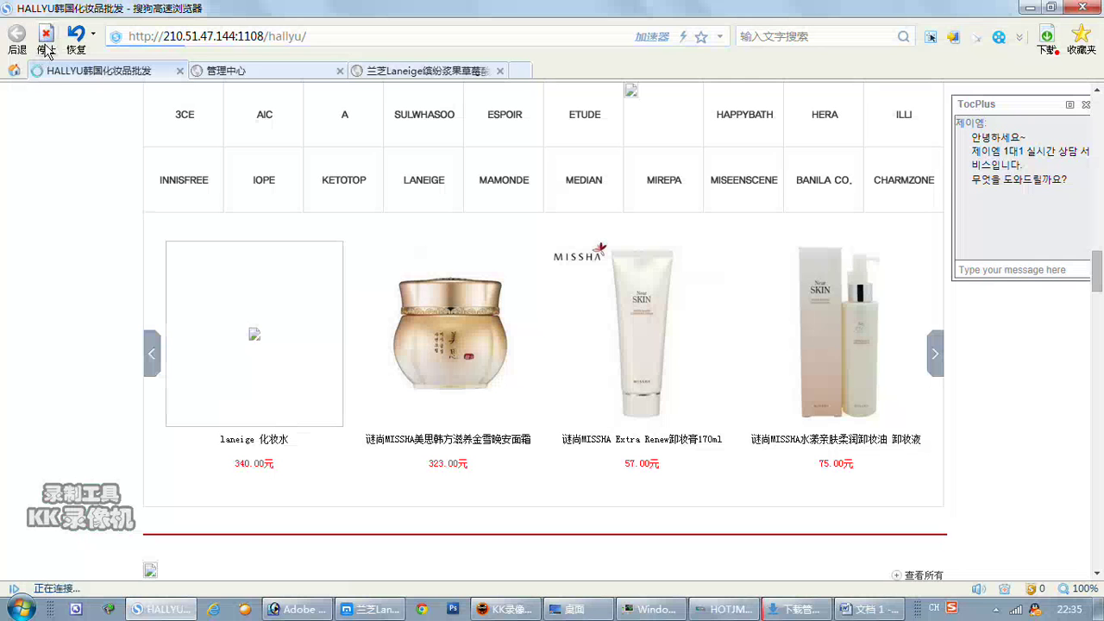
left_click(865, 609)
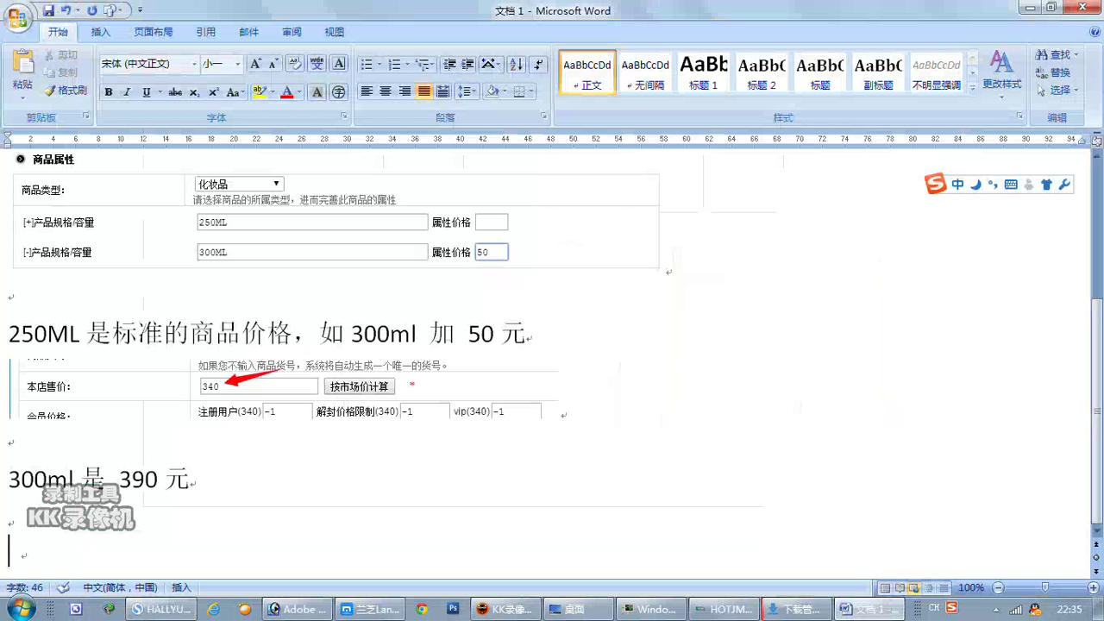
Note '我现在用无线网卡上网速度很慢' in Word, start a new paragraph, and return to the storefront.
type("woxianzai")
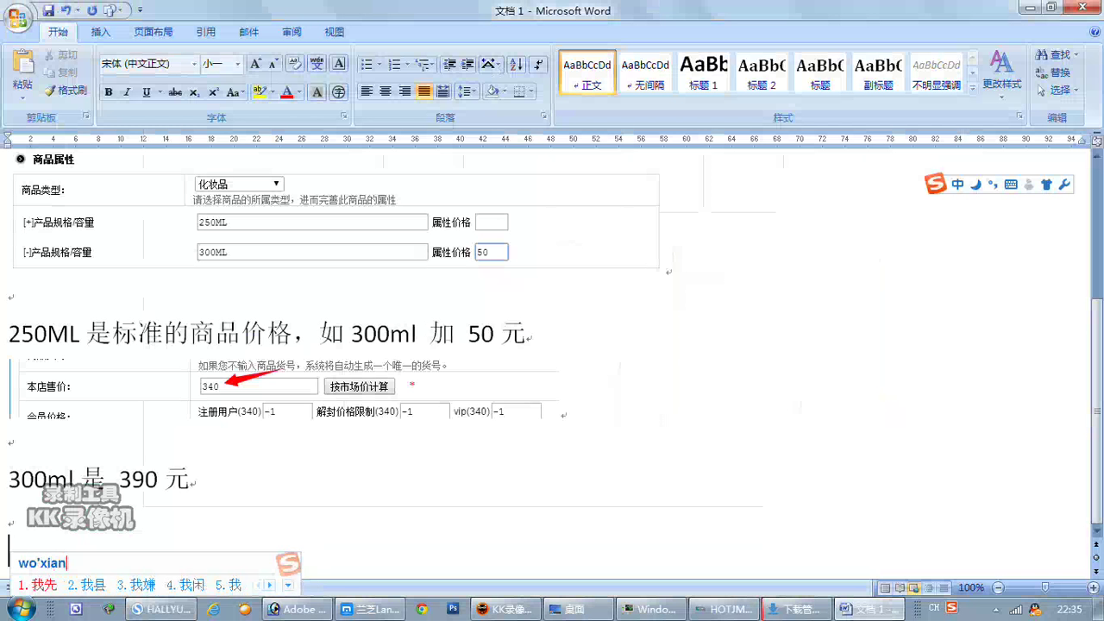
key("space")
type("yong")
key("space")
type("wuxian")
key("space")
type("wangk")
key("space")
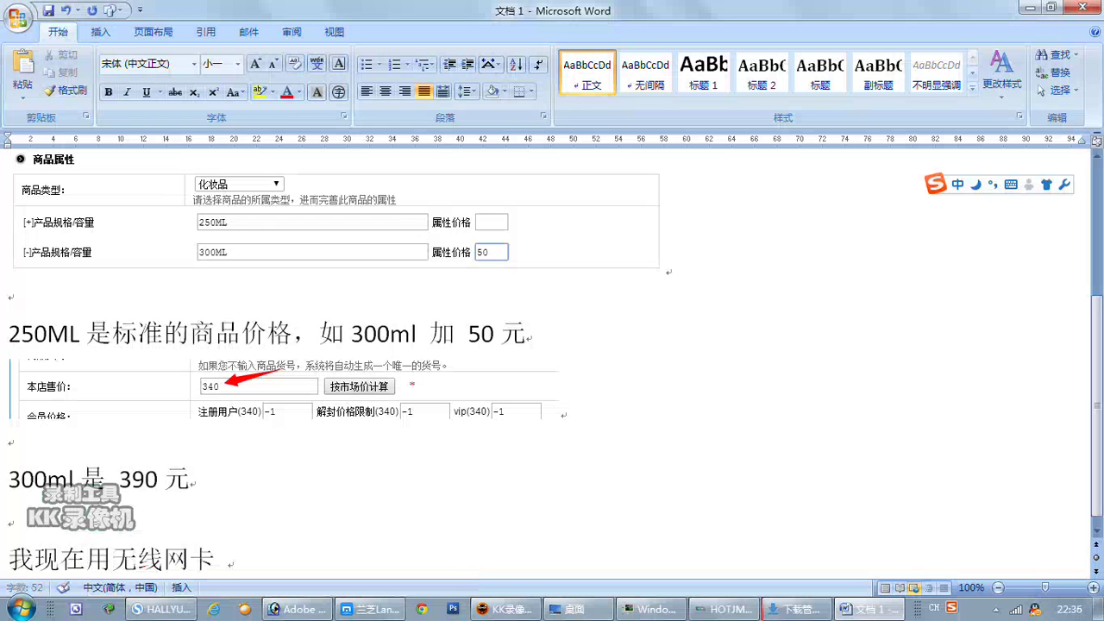
type("shangwang")
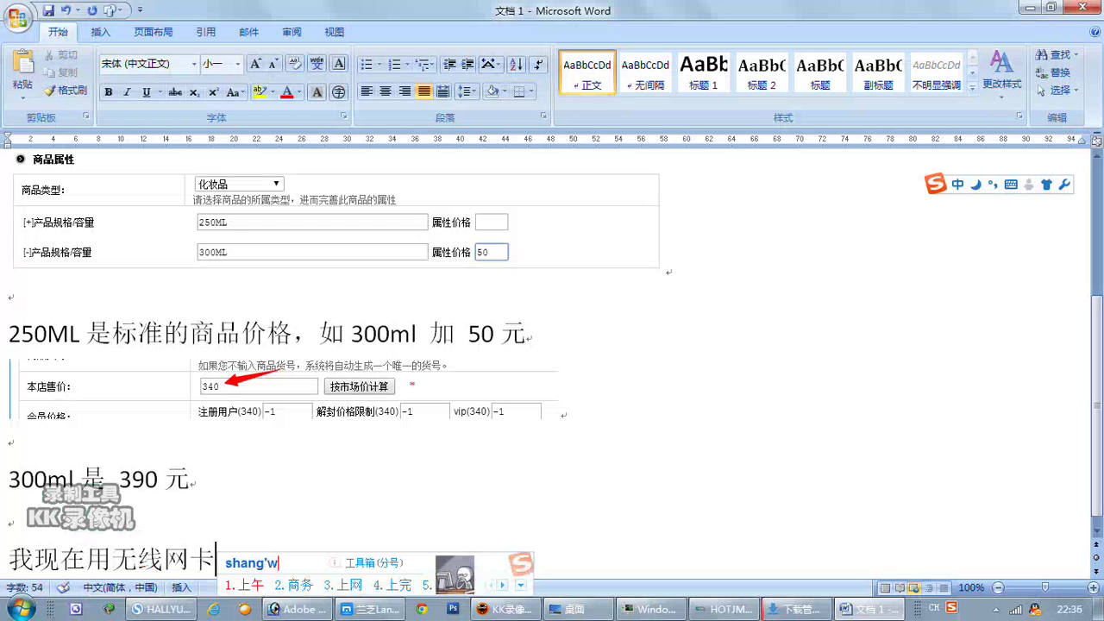
key("space")
type("sudu")
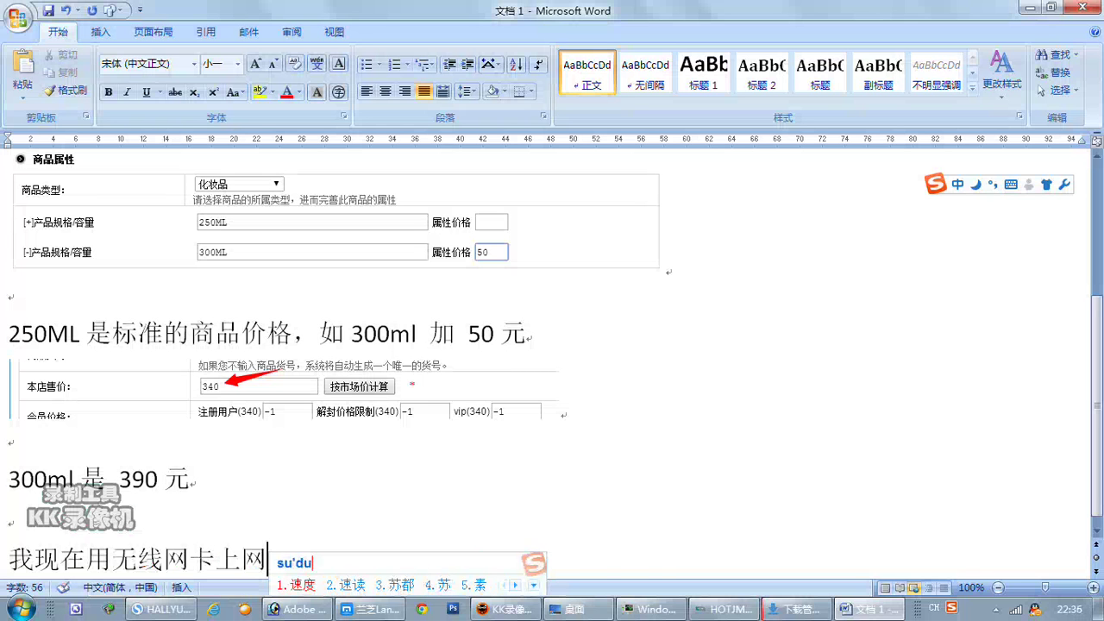
key("space")
type("hanb")
key("BackSpace")
key("BackSpace")
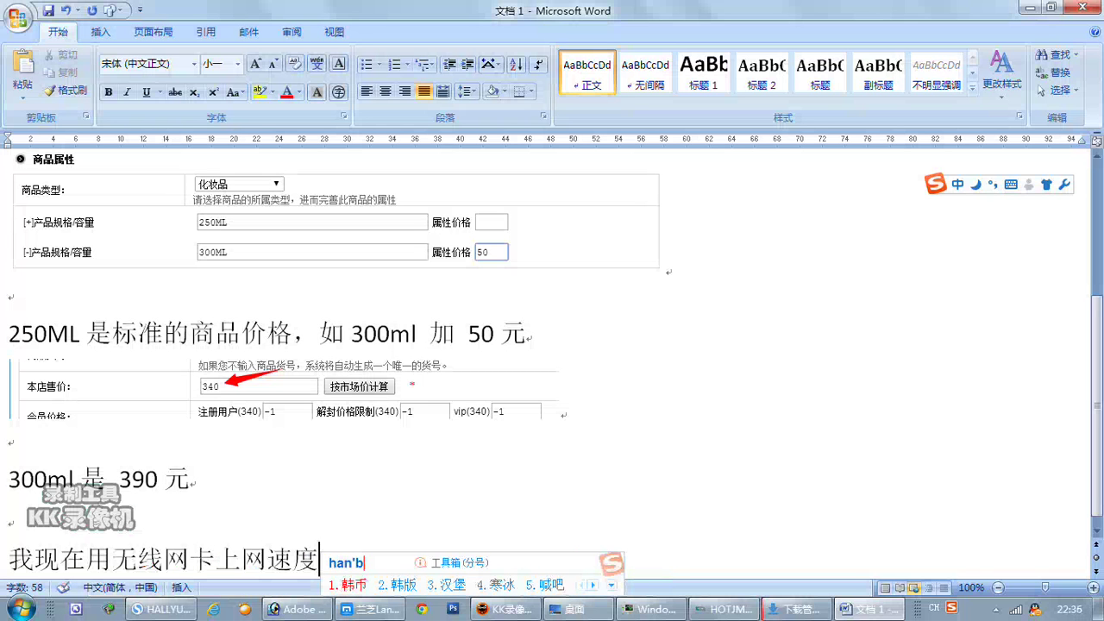
key("BackSpace")
key("BackSpace")
type("henm")
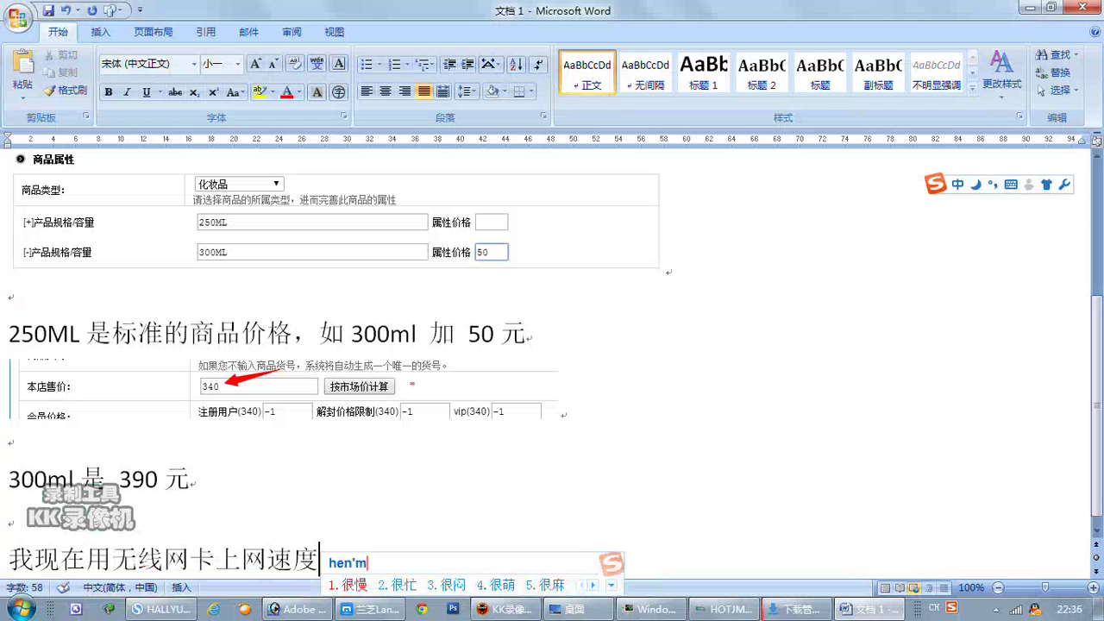
key("space")
key("BackSpace")
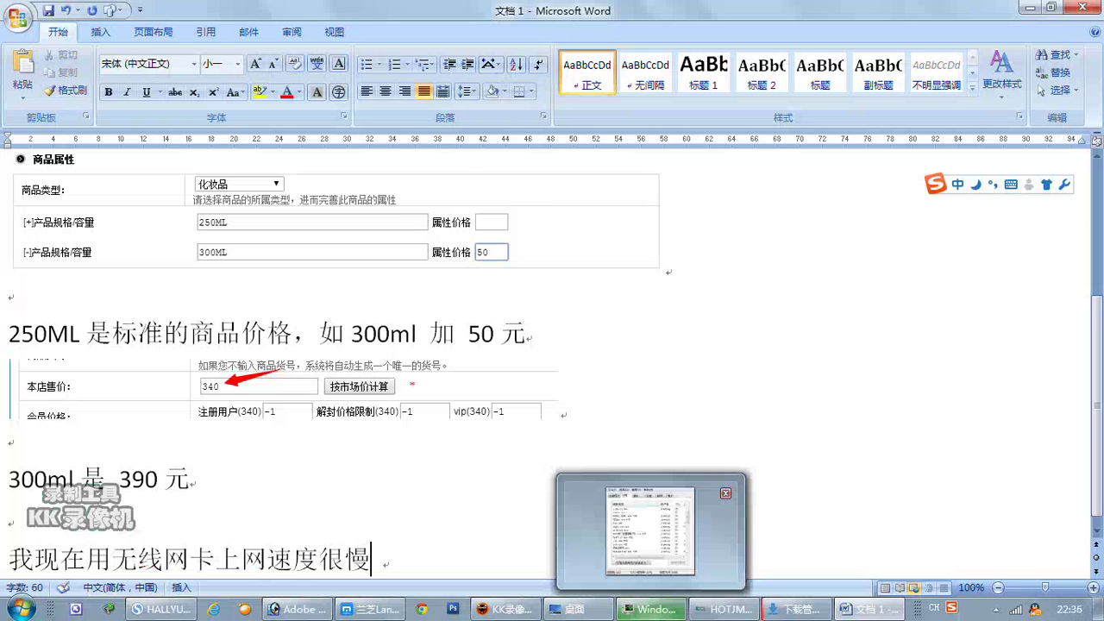
key("Return")
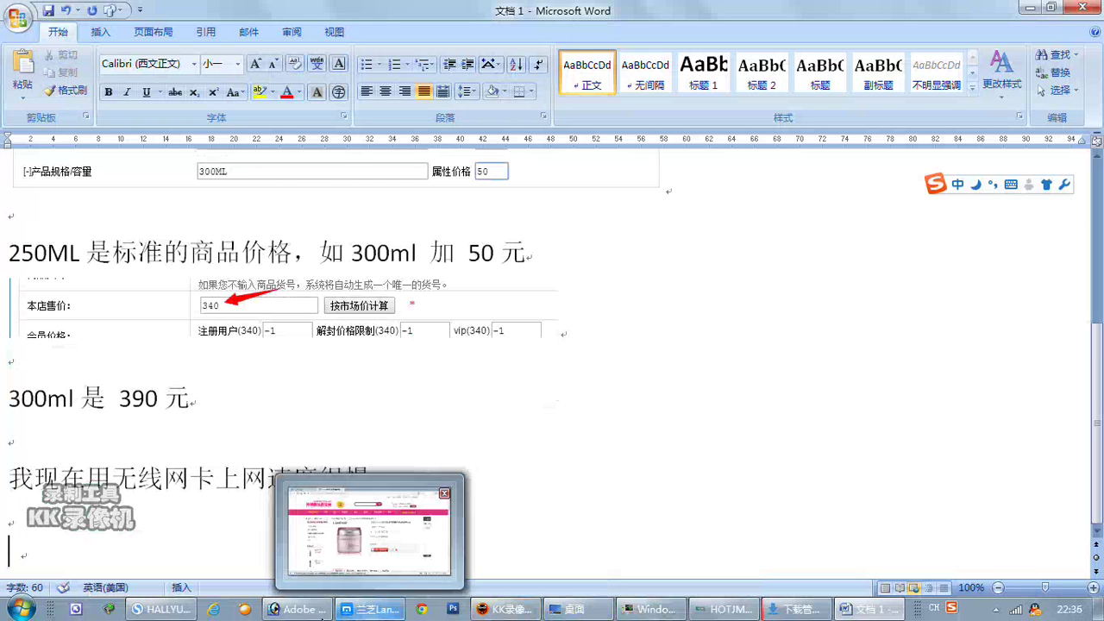
left_click(183, 610)
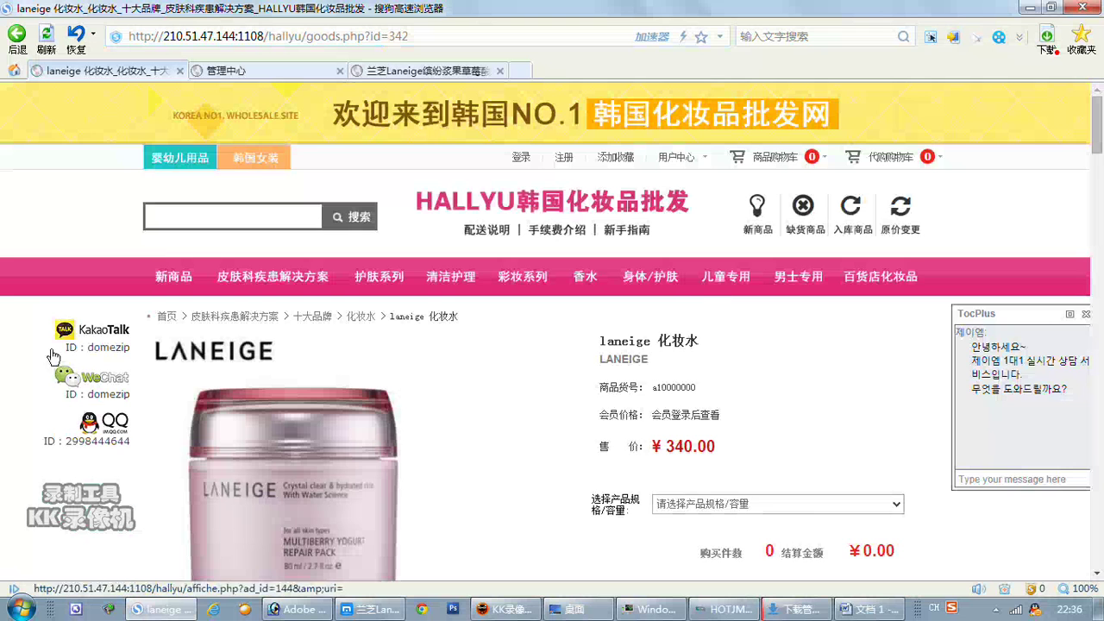
Select both the 250ML and 300ML sizes of the LANEIGE toner.
scroll(828, 423, "down", 1)
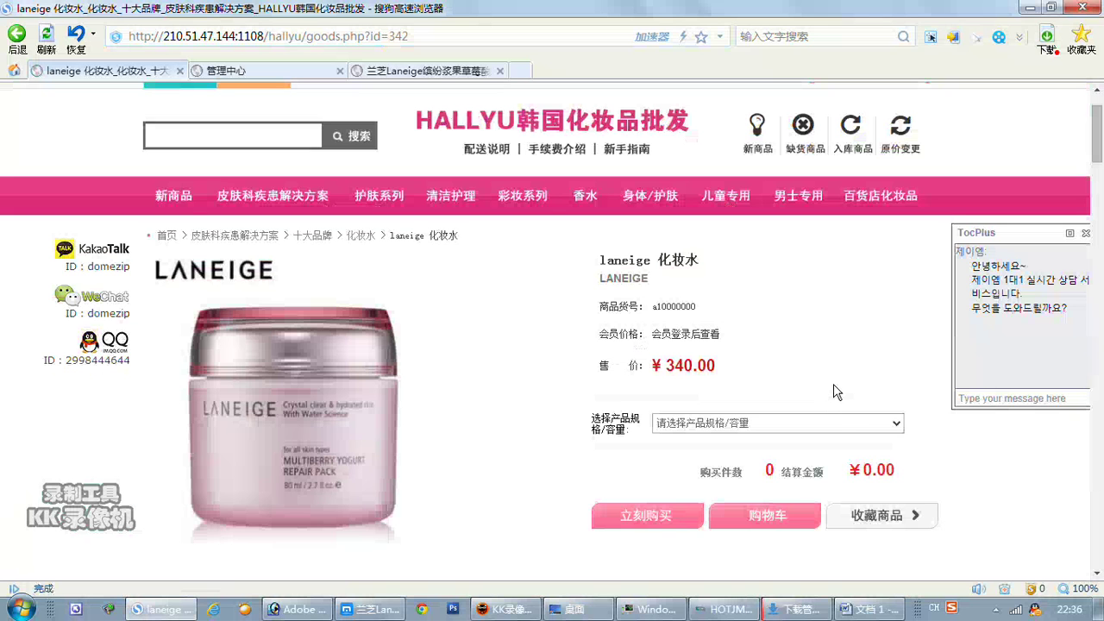
left_click(843, 425)
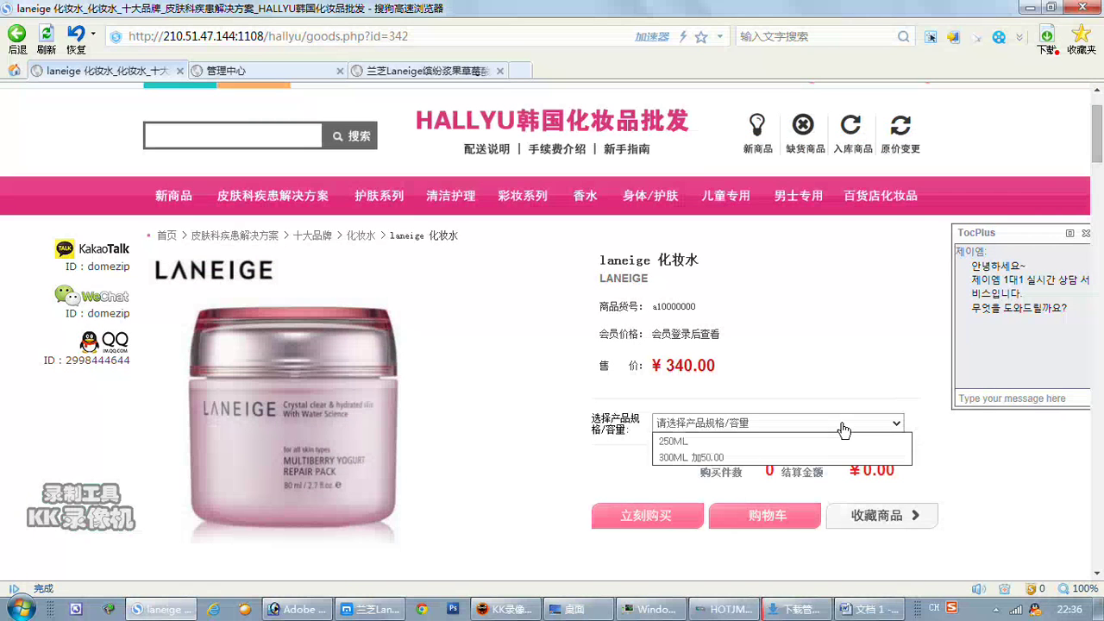
left_click(786, 449)
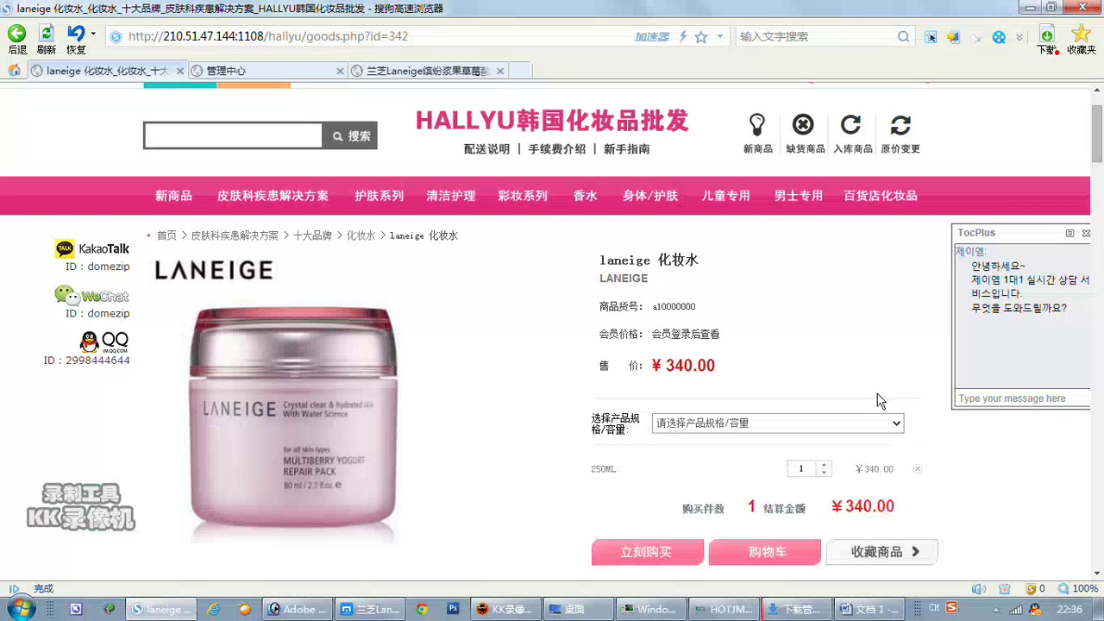
left_click(855, 426)
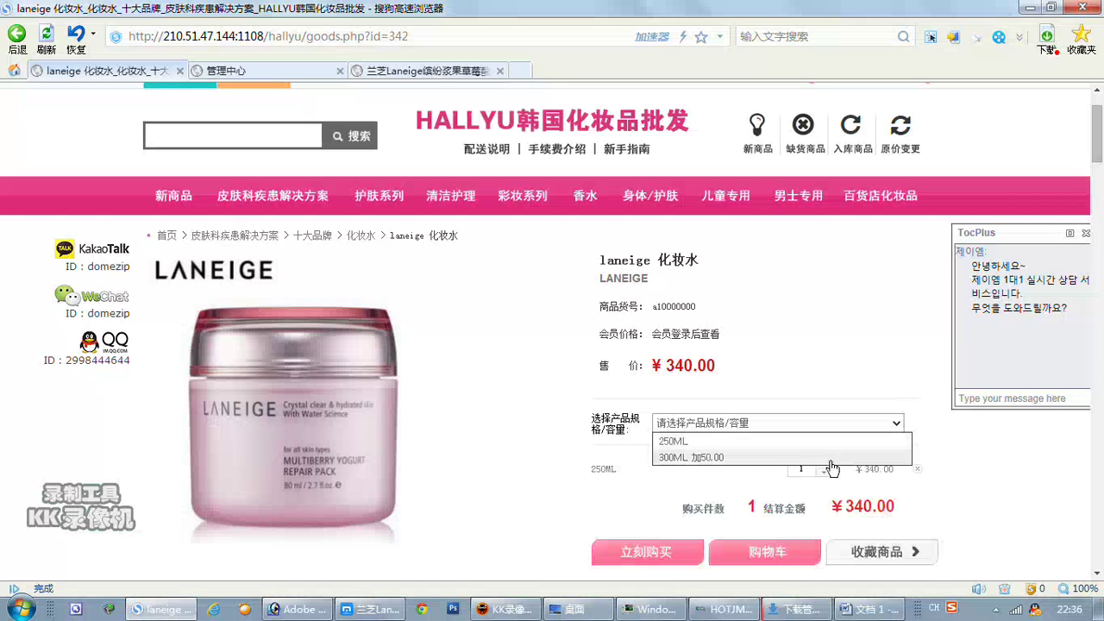
left_click(832, 457)
scroll(906, 403, "down", 3)
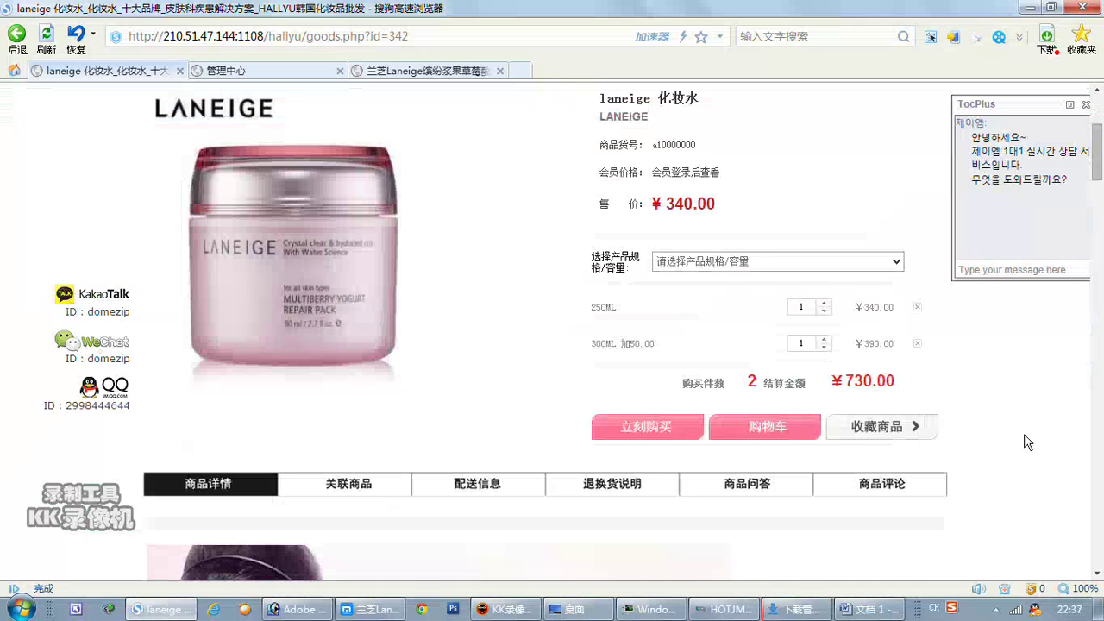
scroll(1027, 441, "up", 1)
scroll(1027, 442, "up", 2)
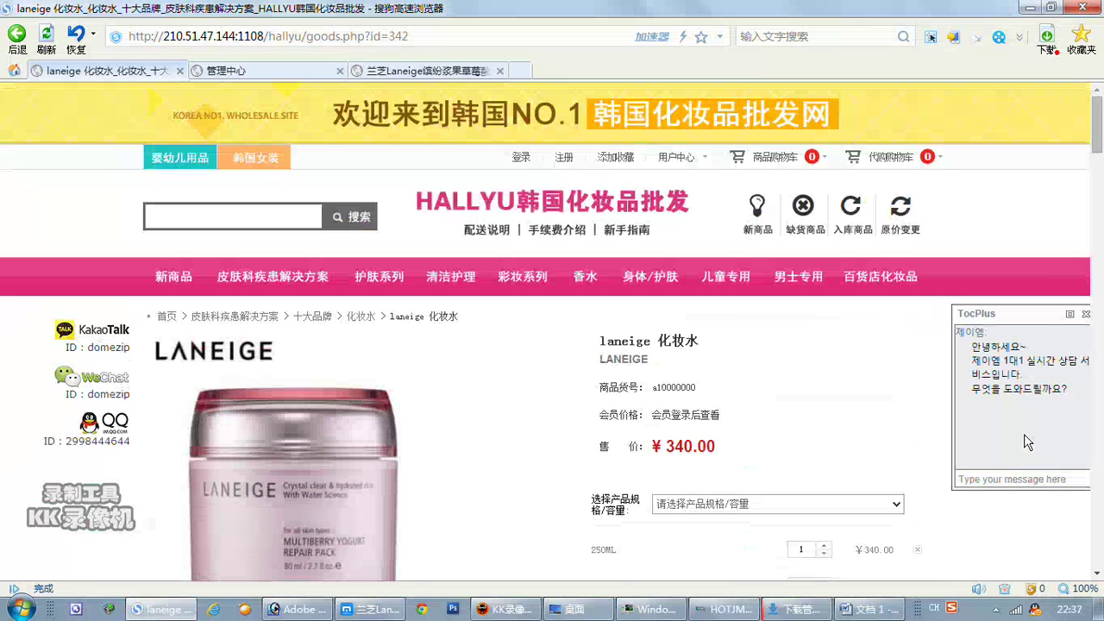
scroll(1024, 433, "down", 3)
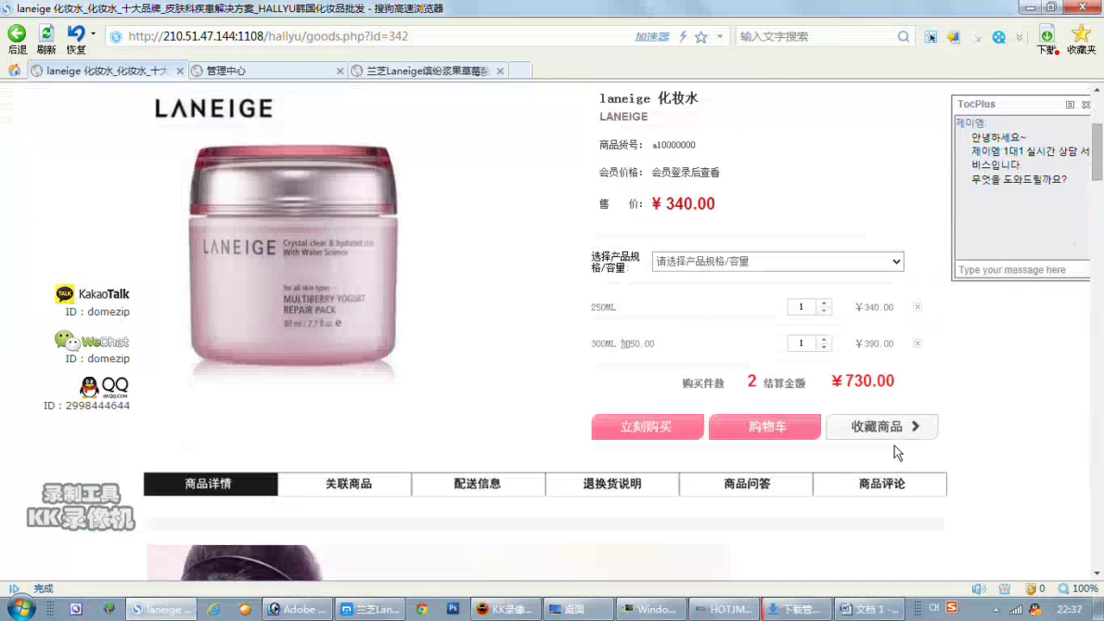
Buy the two chosen sizes now and proceed to checkout with the 730.00 cart.
left_click(662, 436)
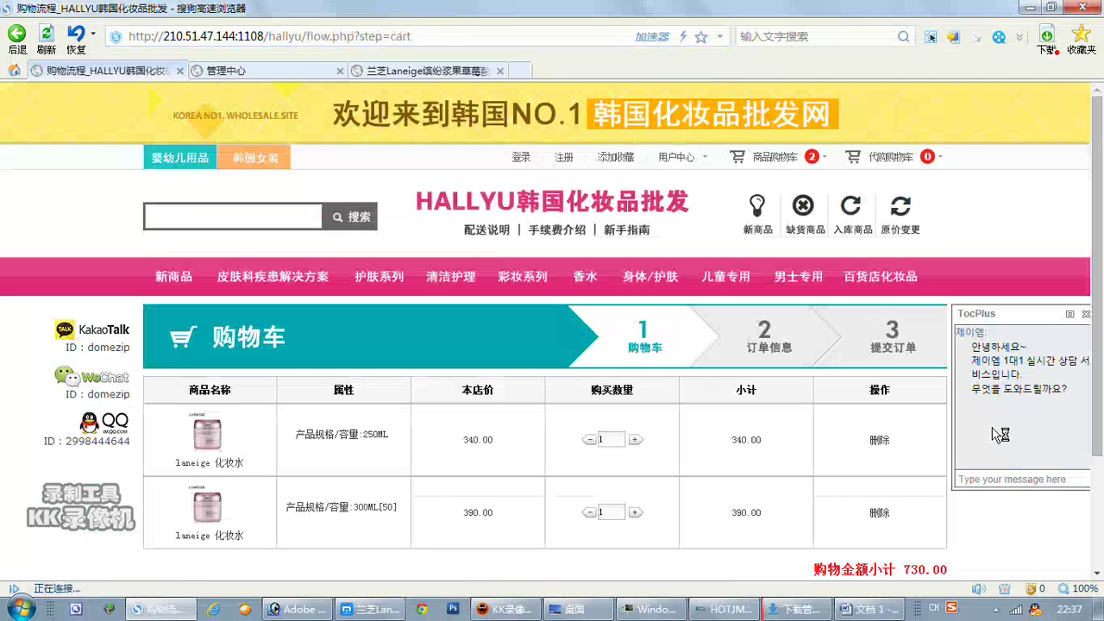
scroll(729, 447, "down", 3)
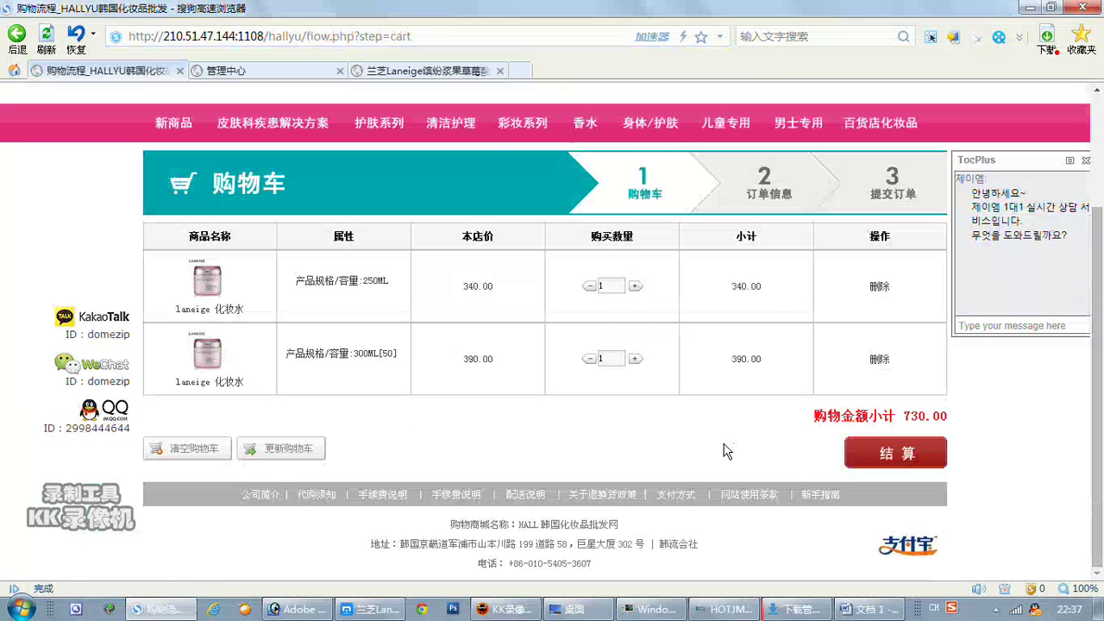
left_click(892, 461)
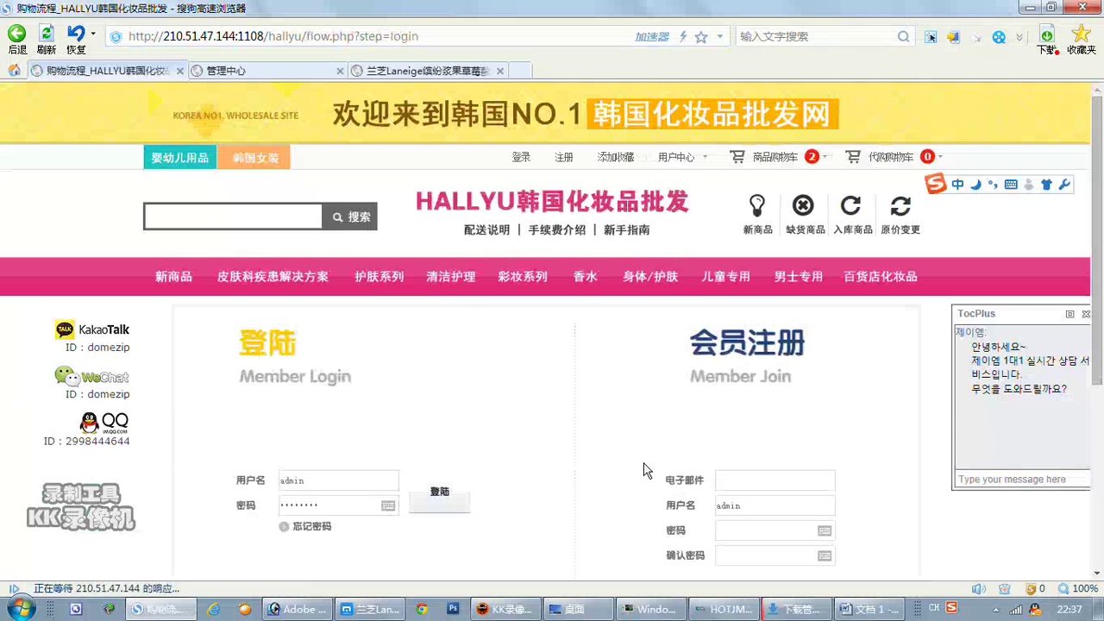
Register a new member by entering an e-mail, username and password in the 会员注册 form.
scroll(638, 460, "down", 1)
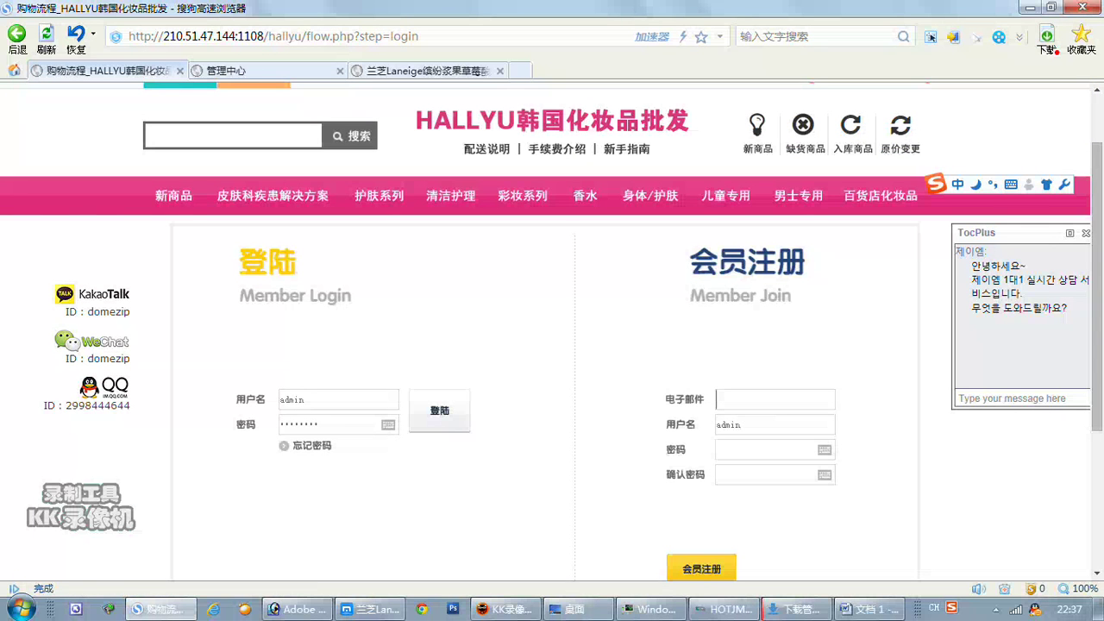
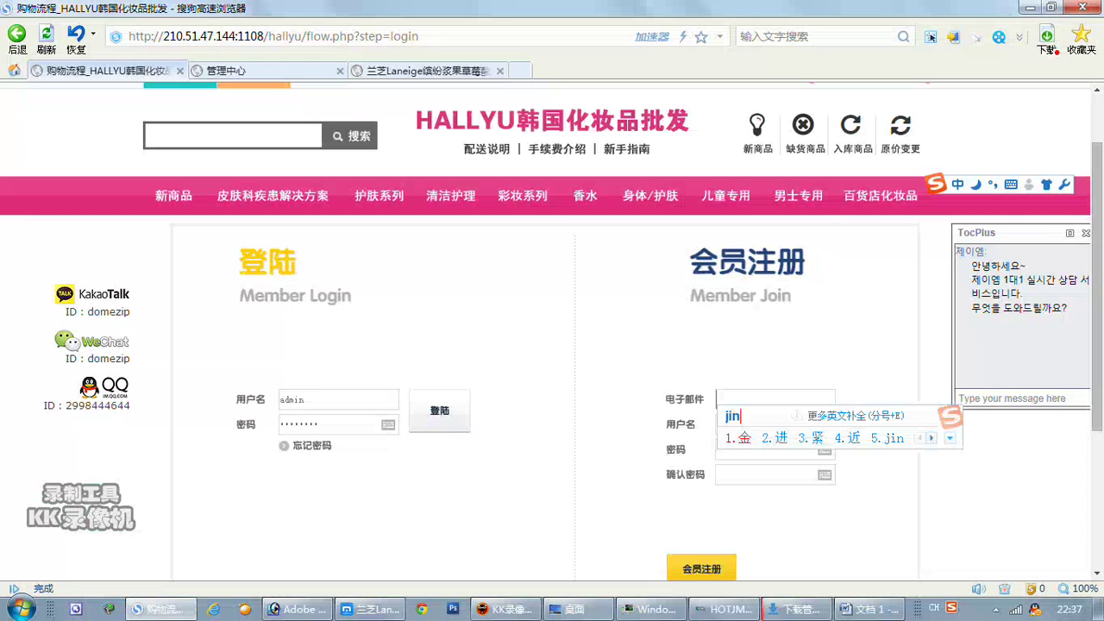
key("Return")
key("shift")
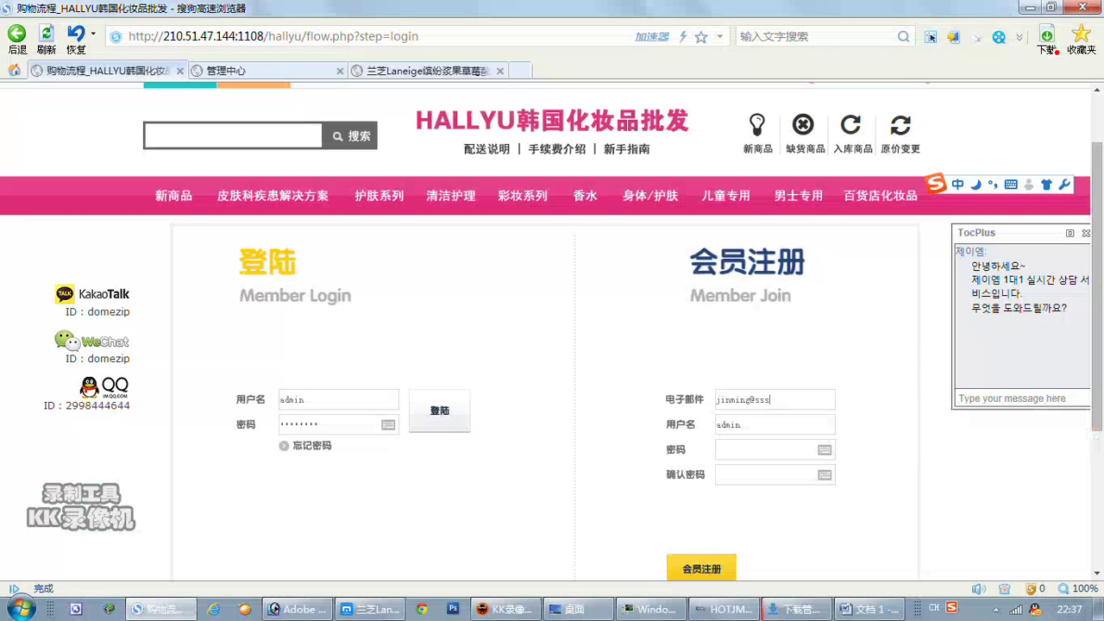
key("Tab")
type("j")
key("Tab")
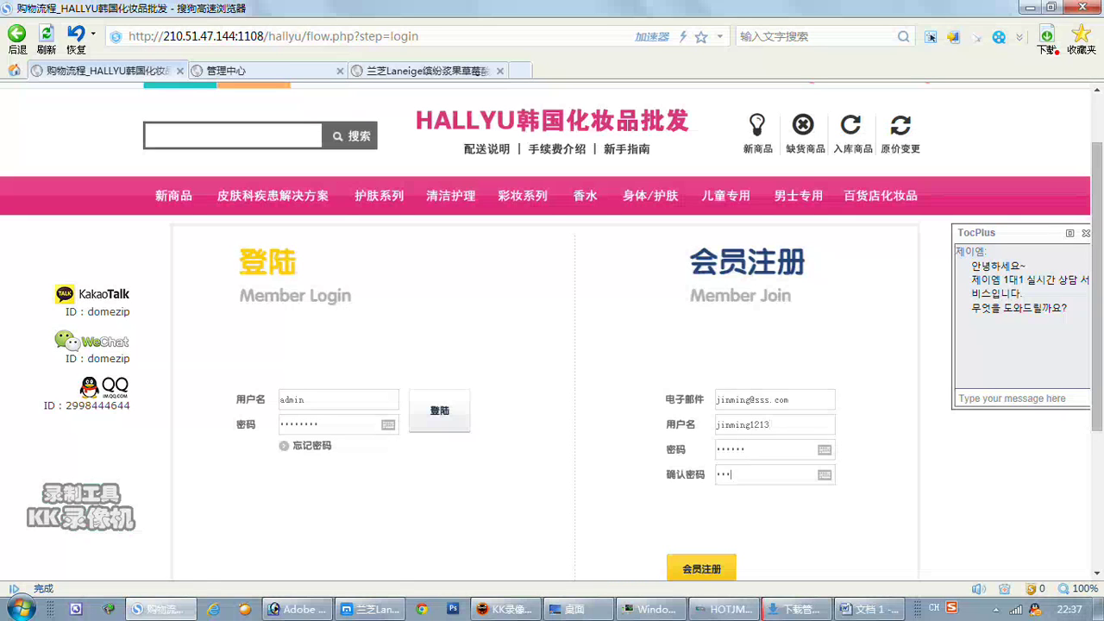
type("6")
left_click(714, 567)
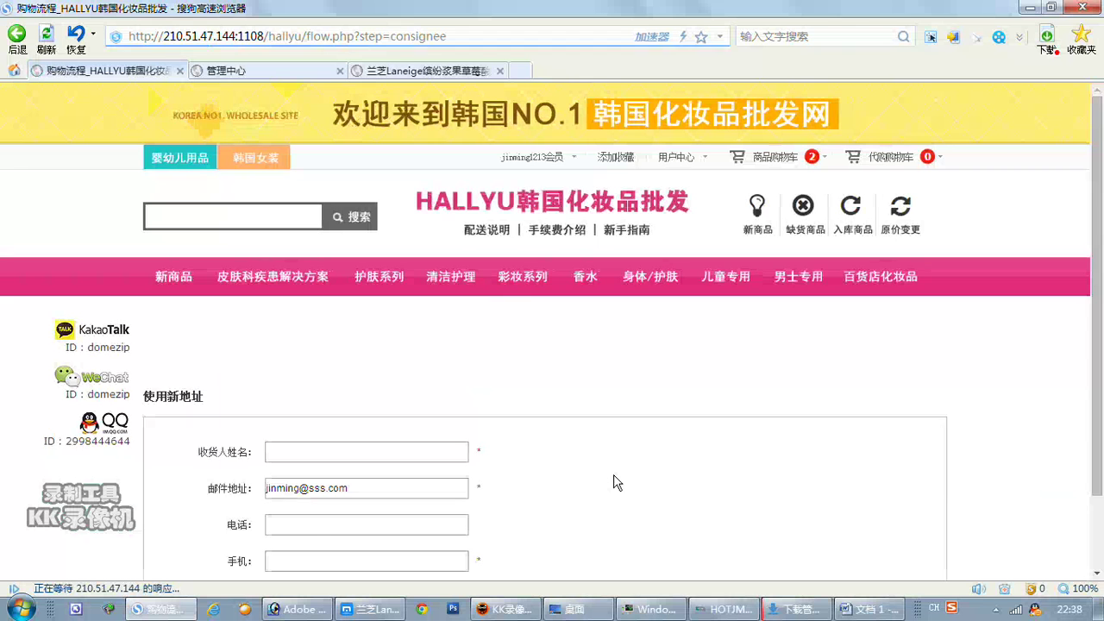
Enter the recipient's name and mobile number in the consignee form.
scroll(617, 482, "down", 1)
scroll(616, 482, "down", 1)
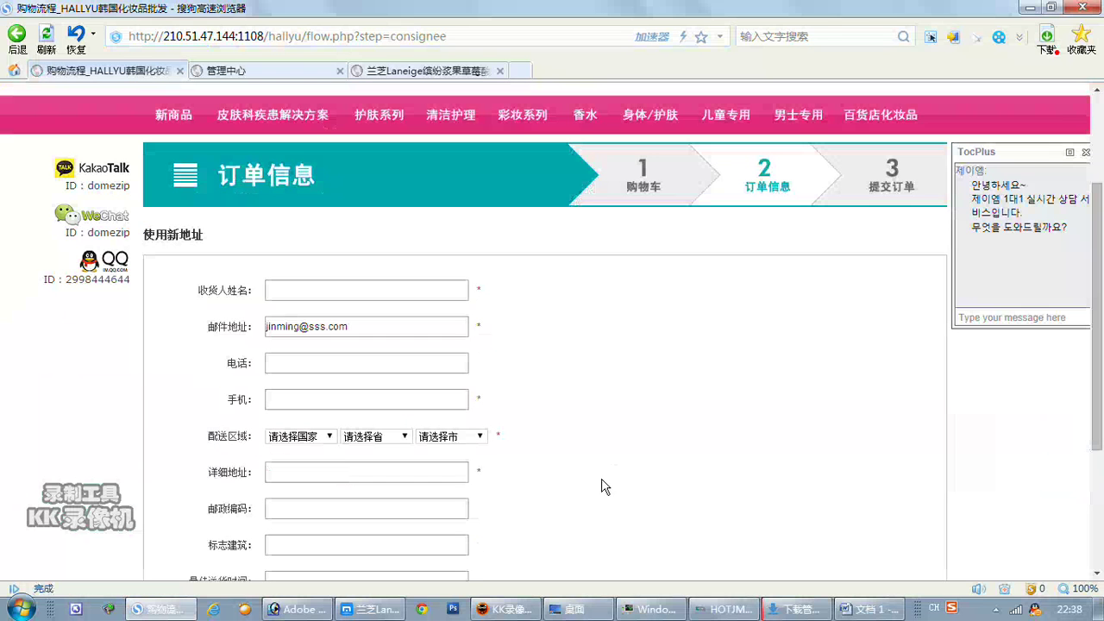
left_click(457, 293)
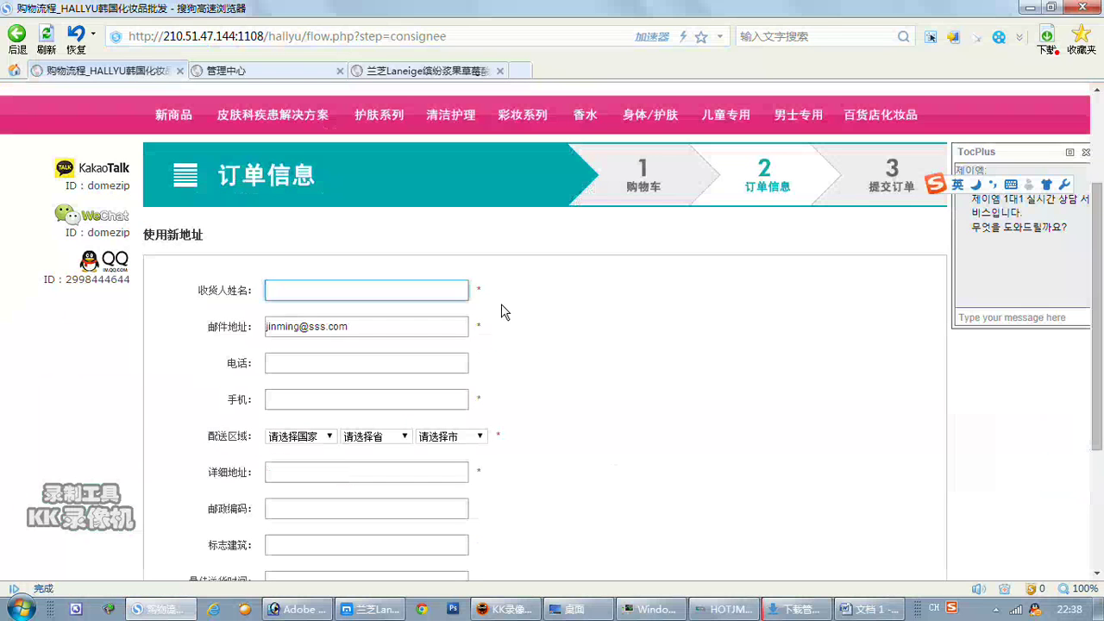
key("shift")
key("space")
left_click(382, 398)
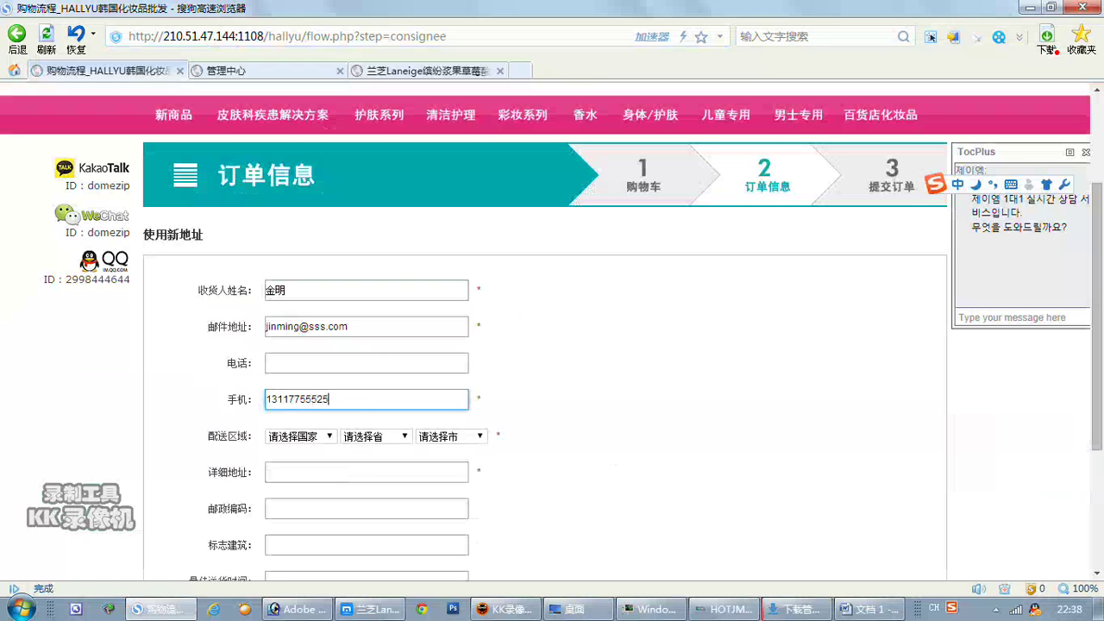
Set the delivery region to 中国 / 上海 / 上海 / 宝山区.
left_click(325, 437)
left_click(326, 464)
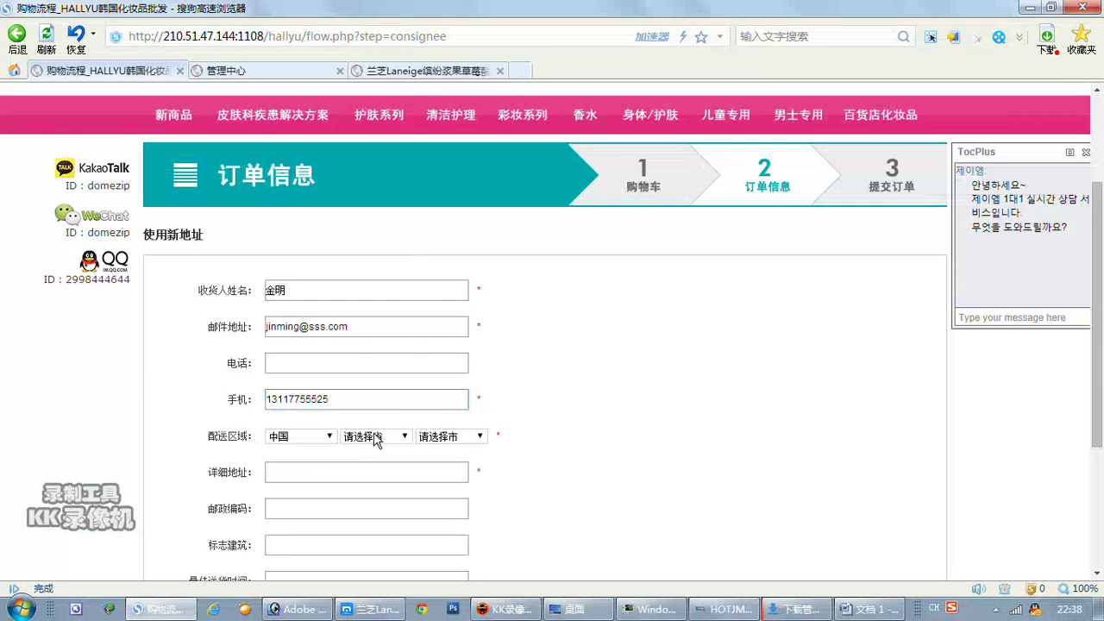
left_click(374, 437)
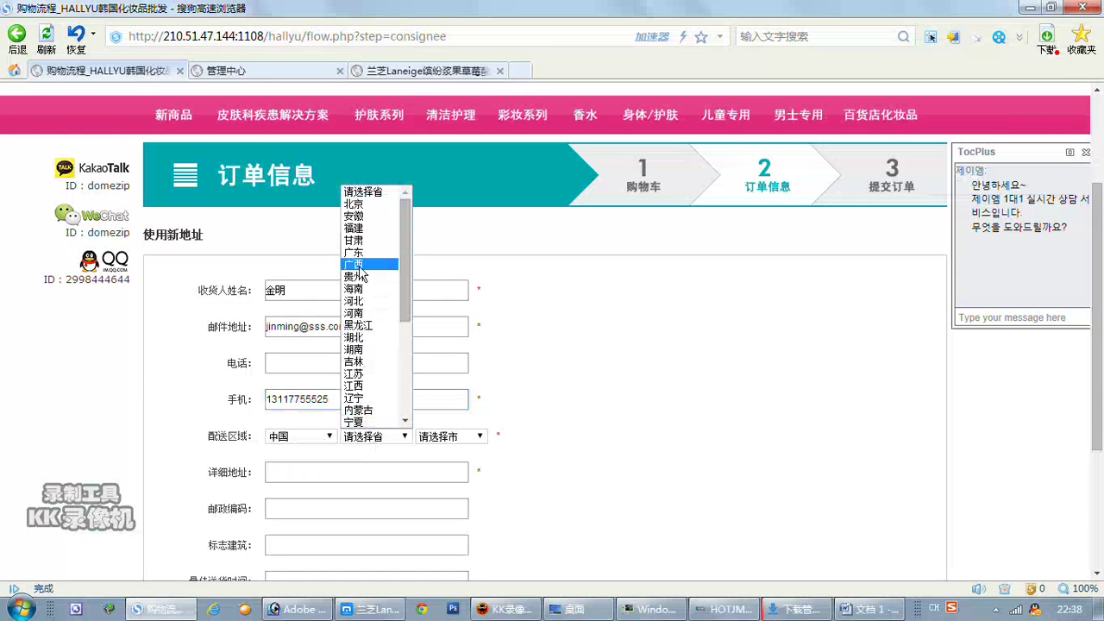
scroll(360, 275, "down", 4)
left_click(371, 322)
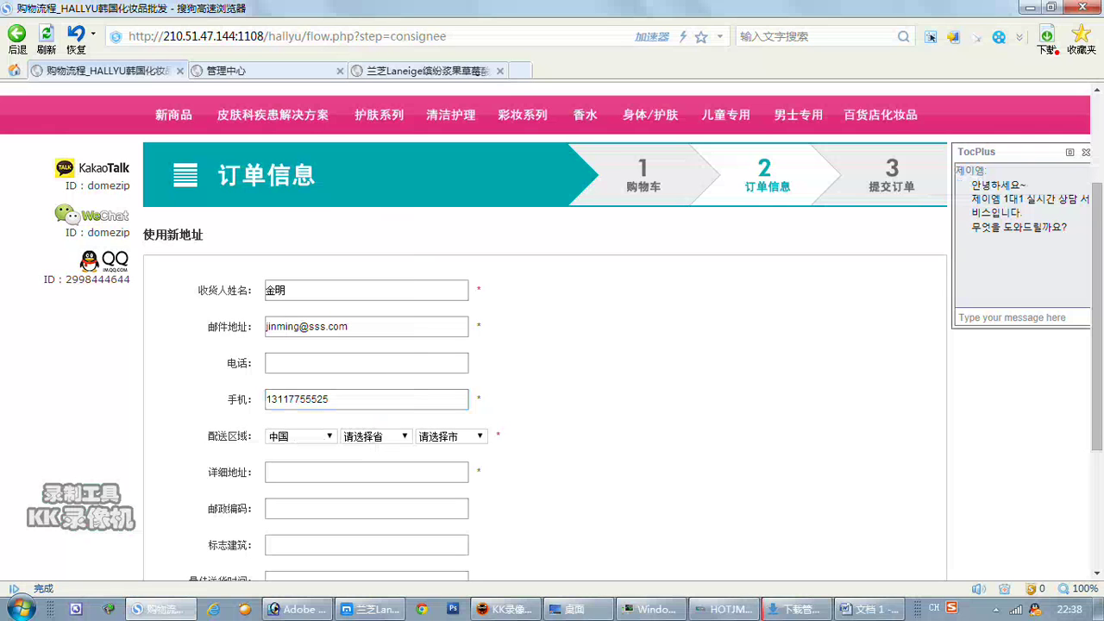
left_click(477, 438)
left_click(472, 464)
left_click(528, 437)
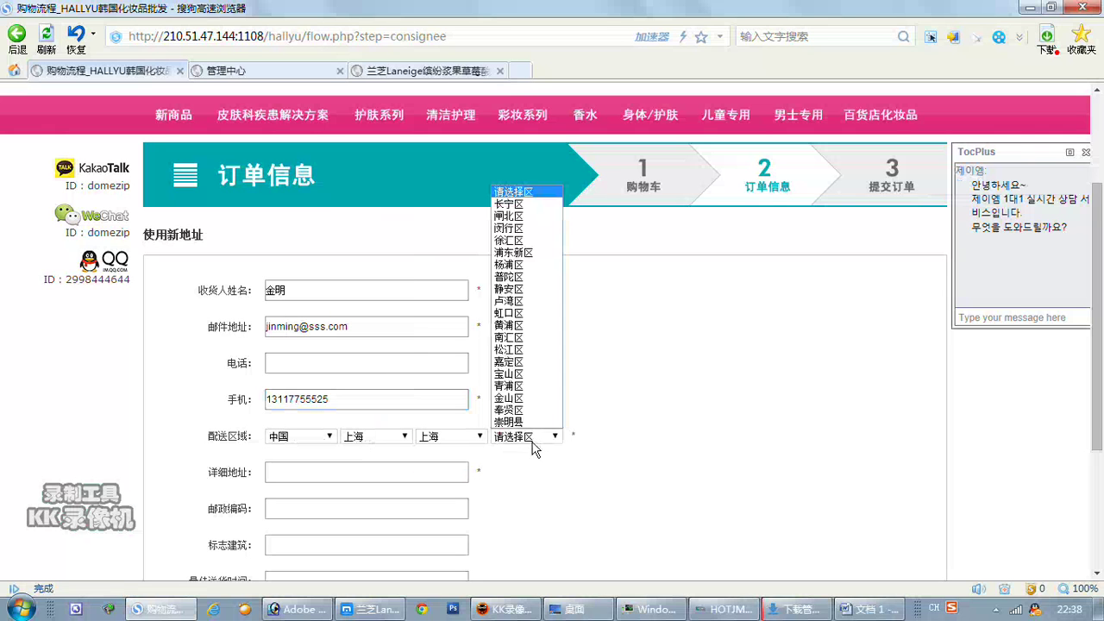
left_click(508, 373)
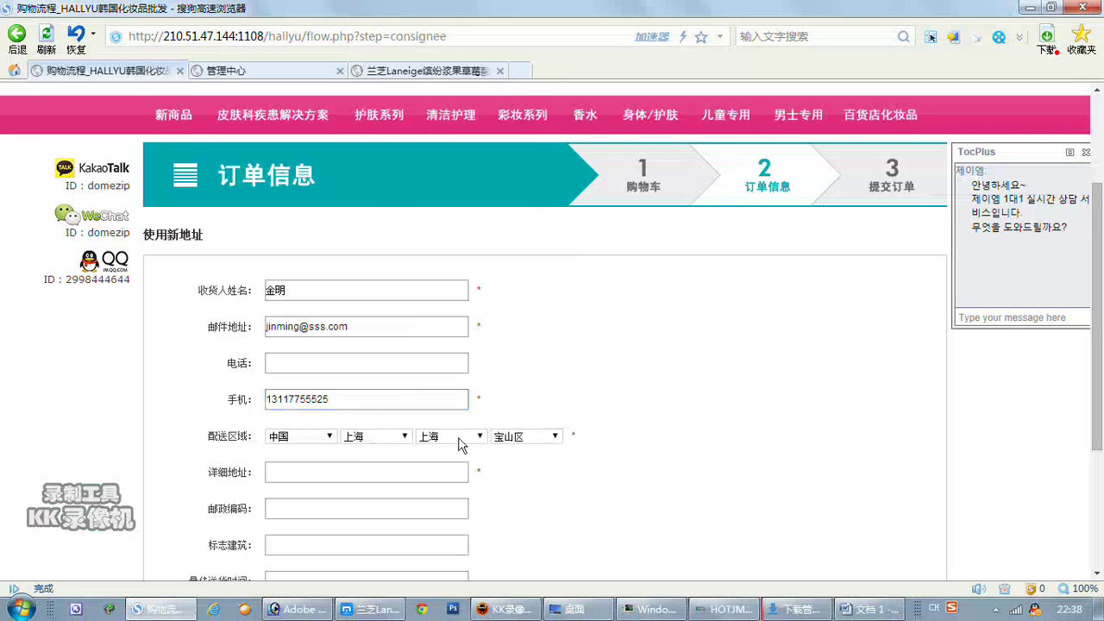
Fill in the detailed street address and submit it as the delivery address.
key("Tab")
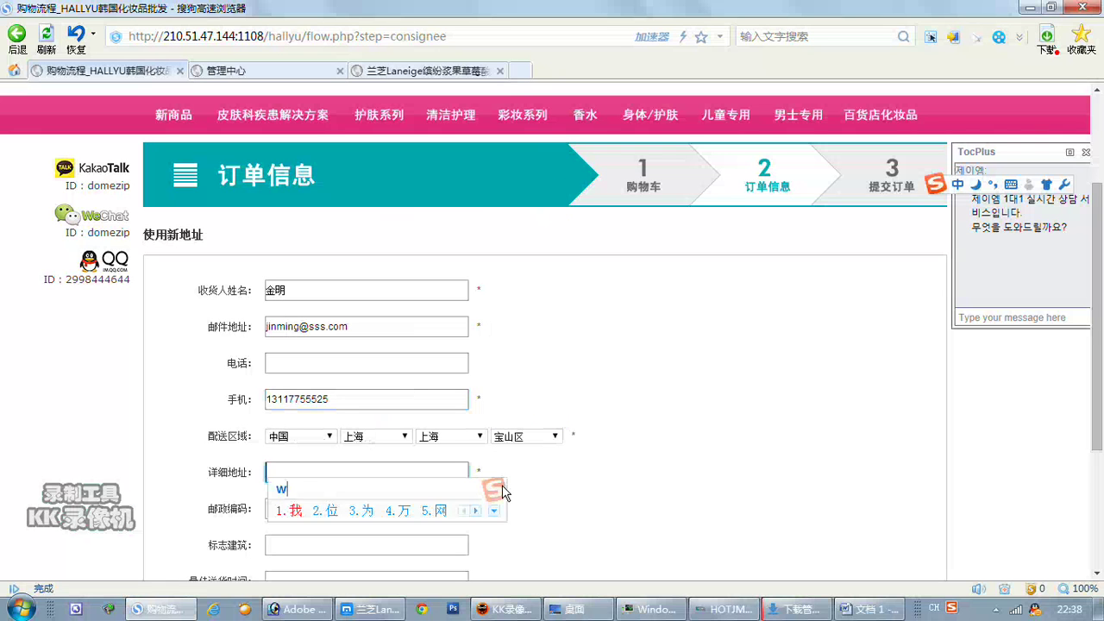
key("space")
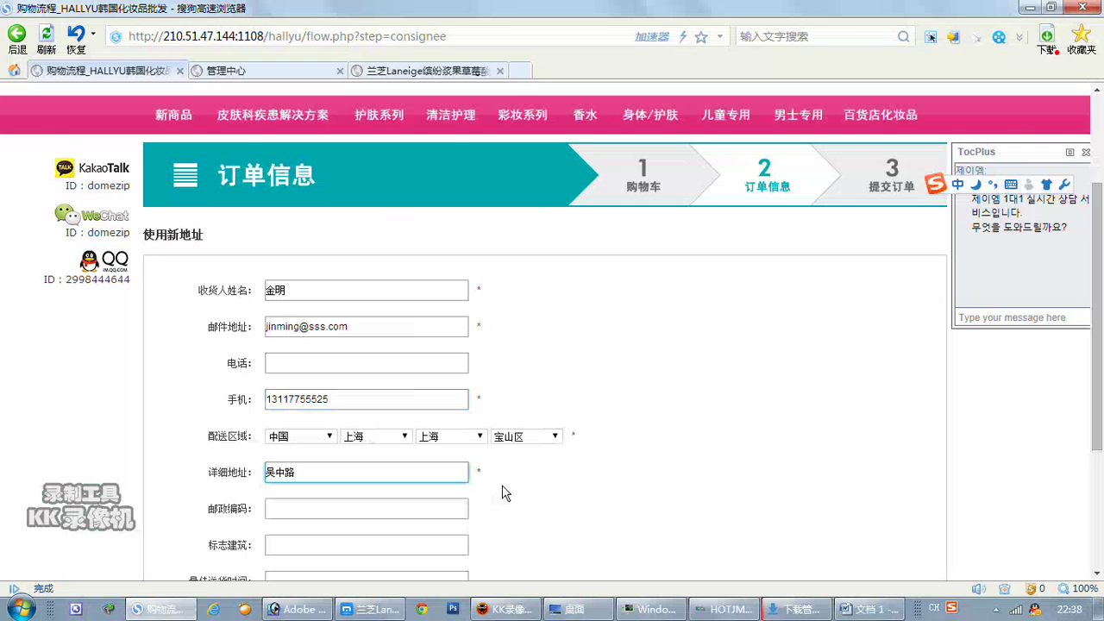
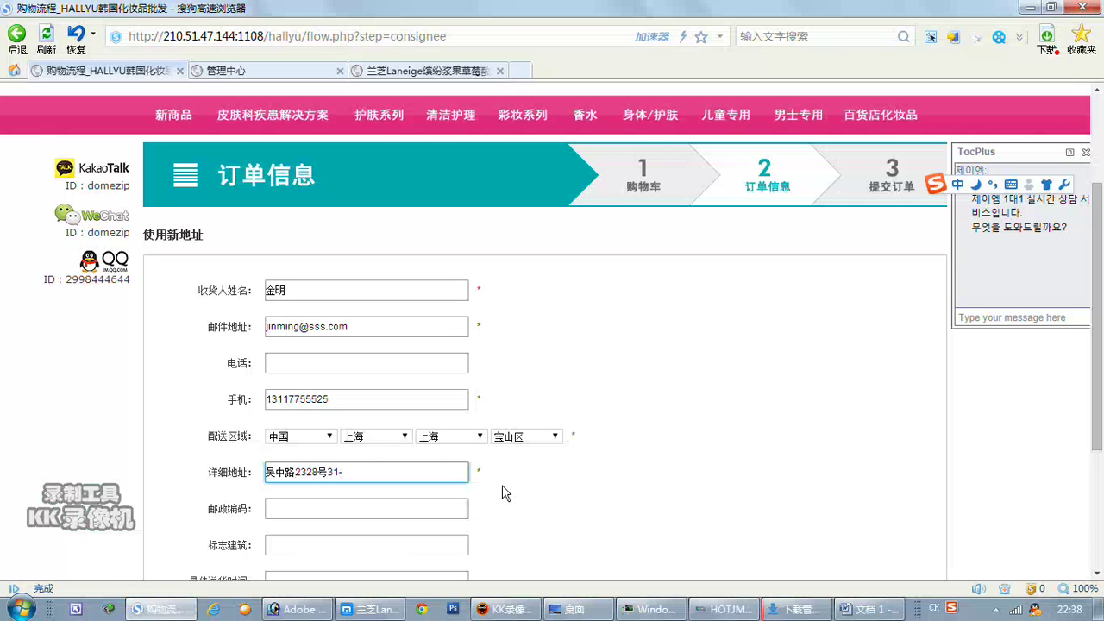
scroll(506, 492, "down", 2)
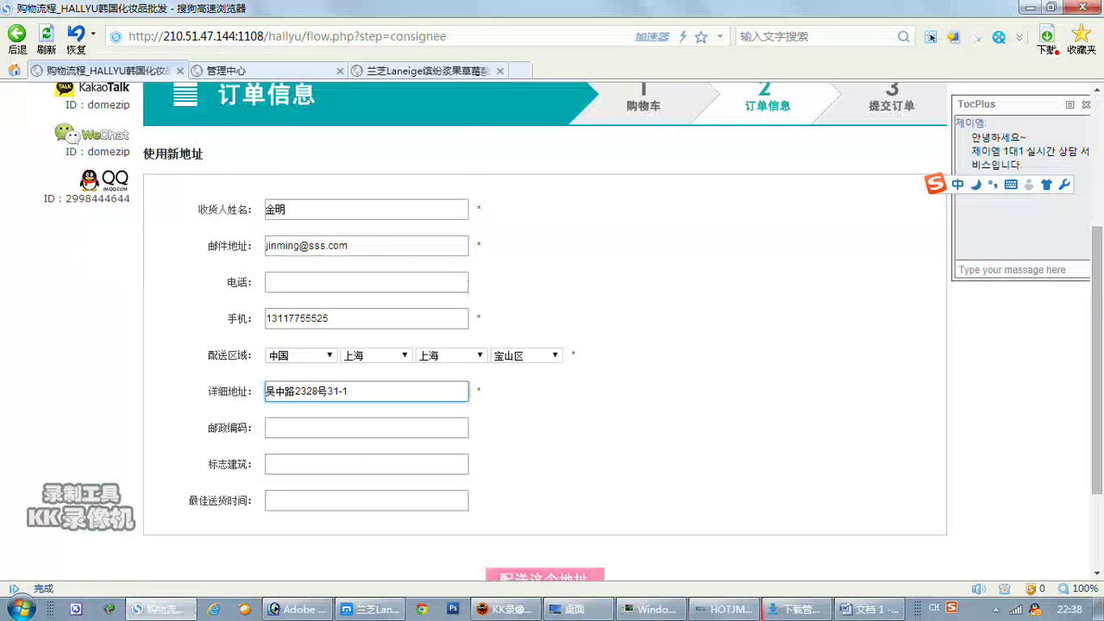
scroll(419, 492, "down", 2)
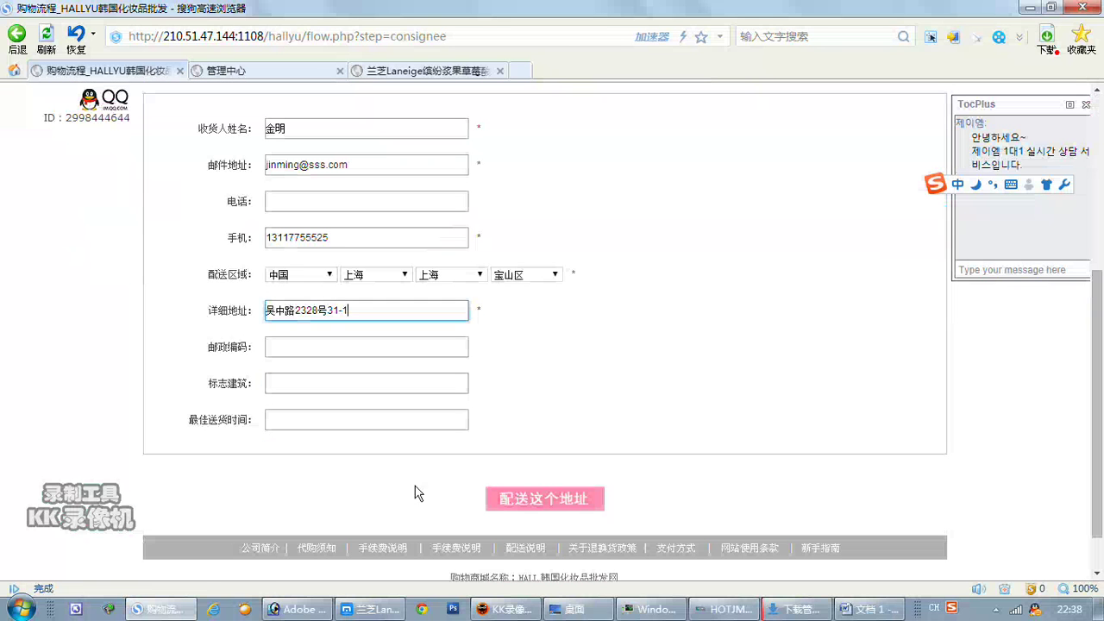
left_click(522, 495)
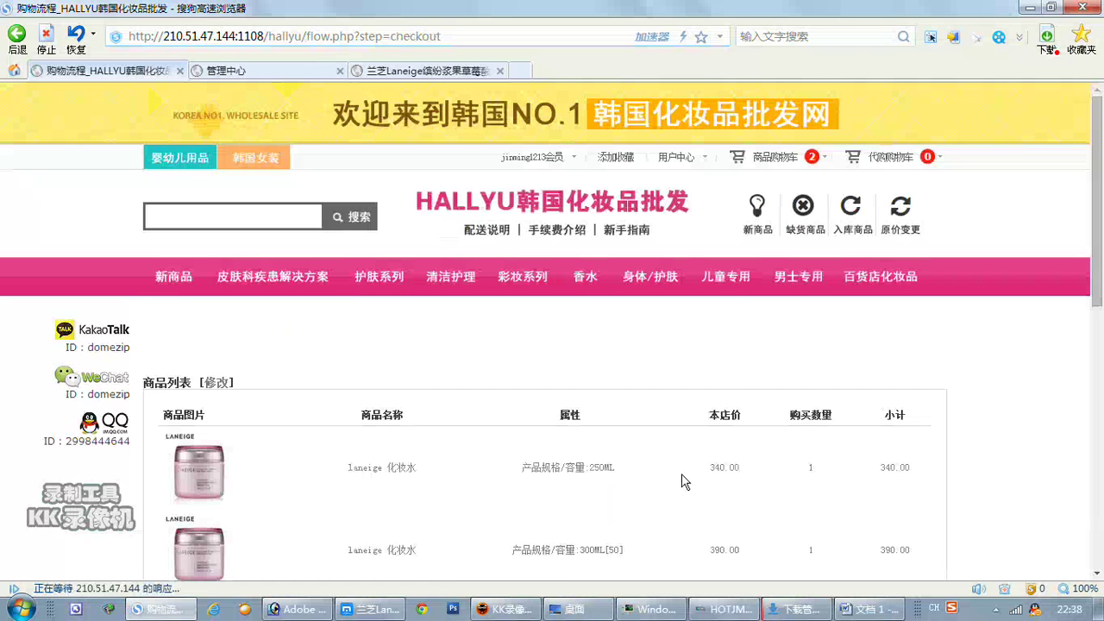
Choose 申通快递 shipping and 银行汇款/转帐 payment, bringing the total to 803.40.
scroll(680, 481, "down", 2)
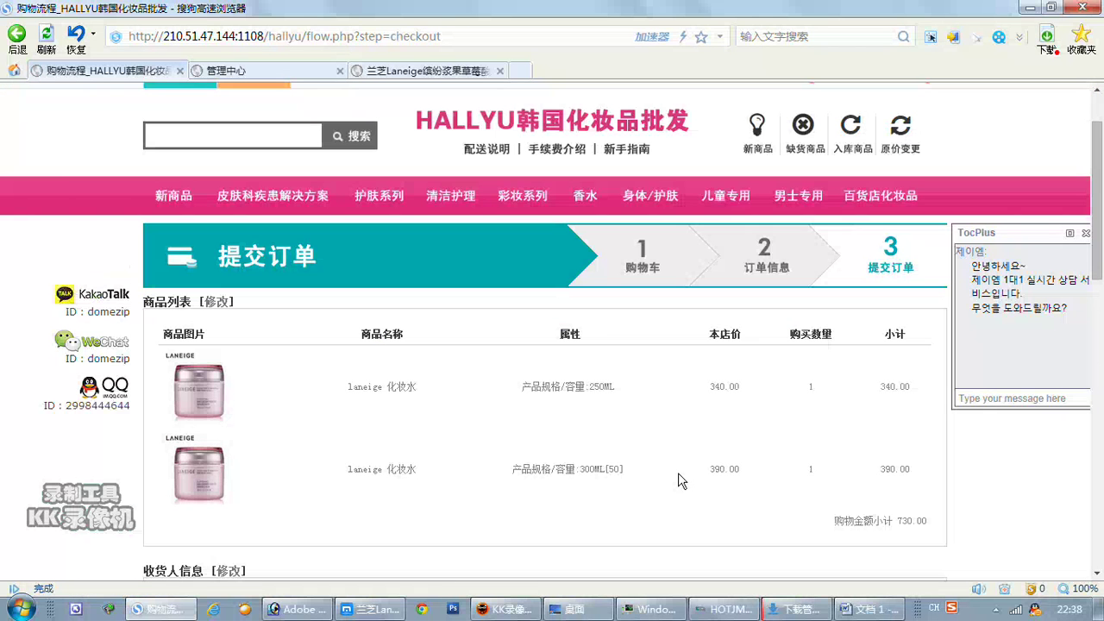
scroll(675, 457, "down", 2)
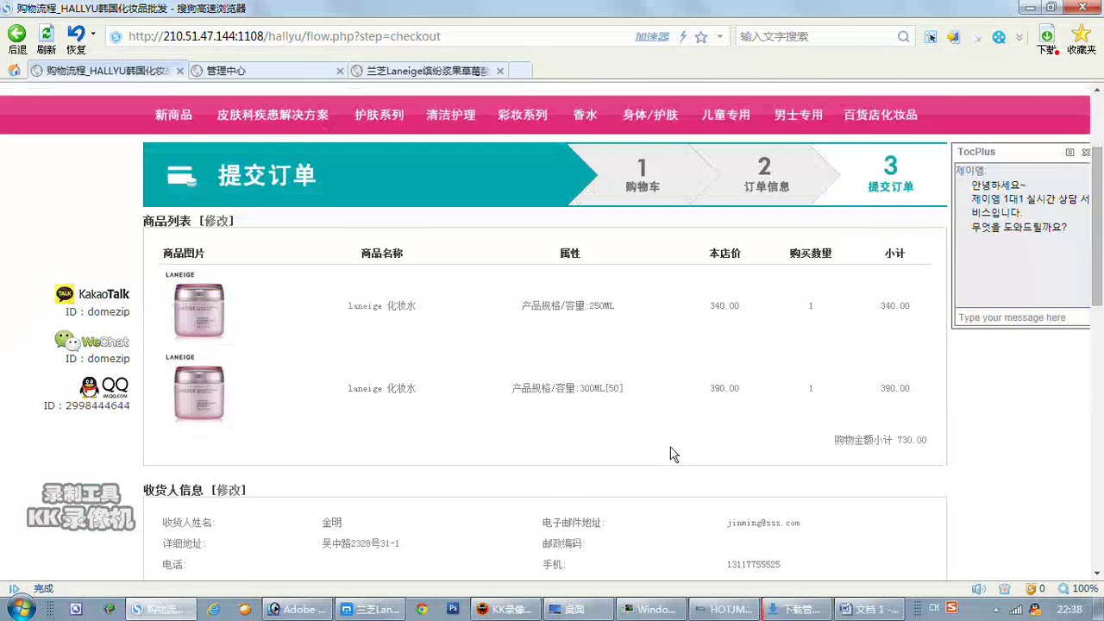
scroll(673, 455, "down", 4)
scroll(674, 455, "down", 4)
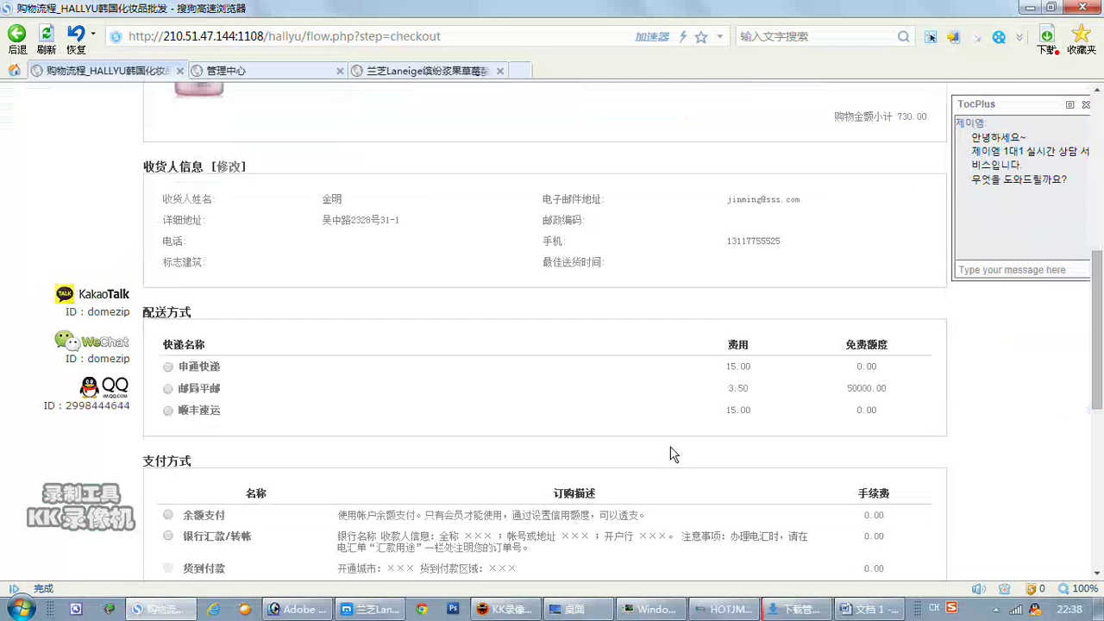
scroll(673, 455, "down", 2)
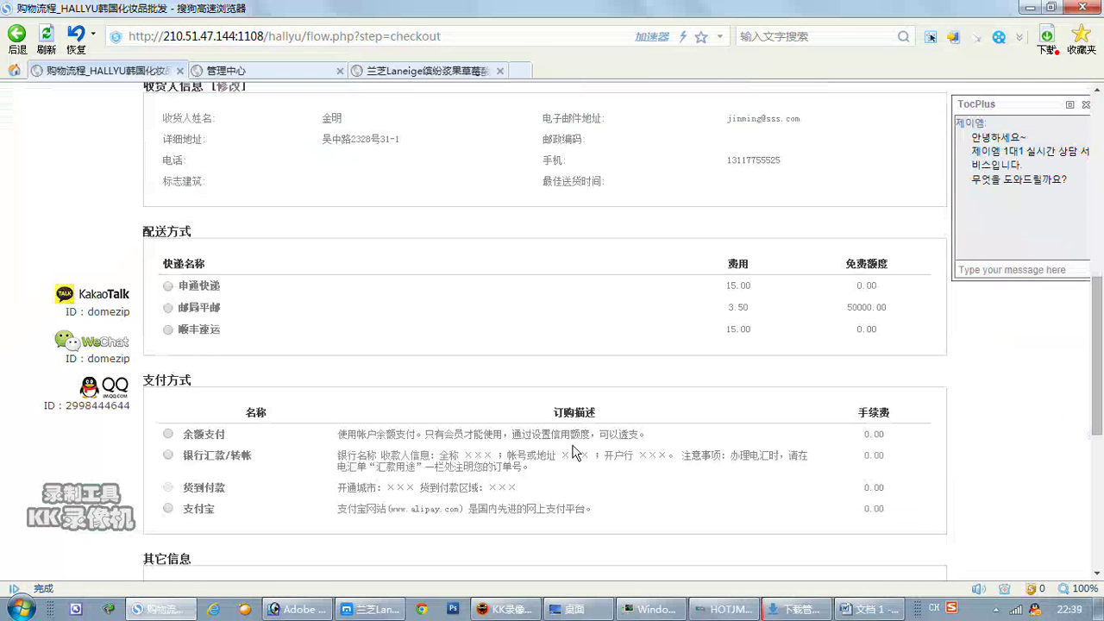
left_click(168, 287)
scroll(439, 319, "down", 4)
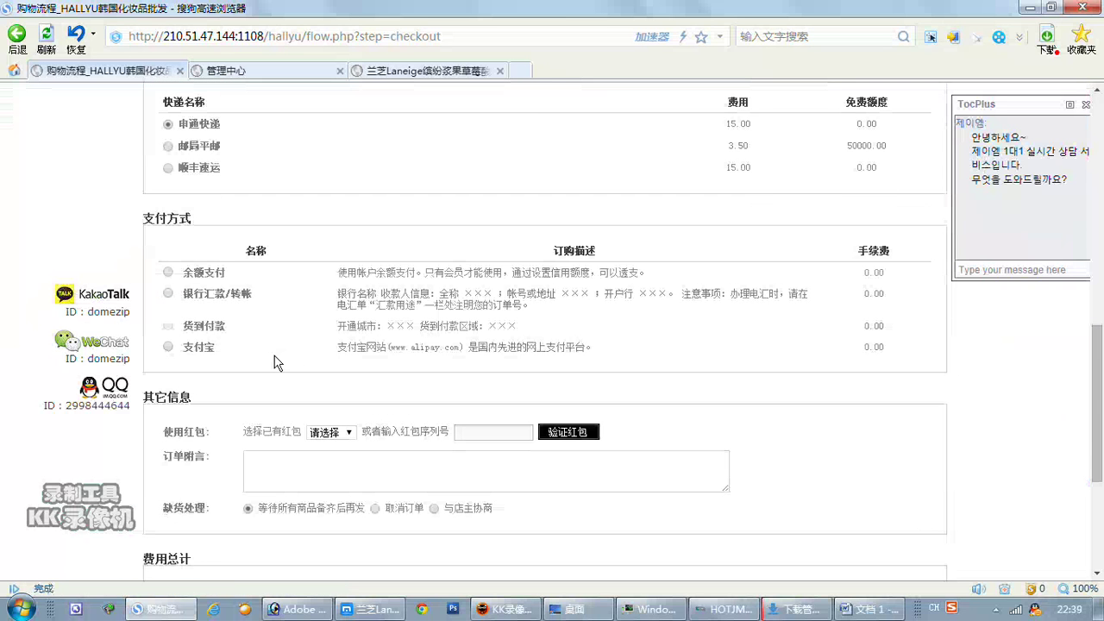
left_click(169, 293)
scroll(418, 335, "down", 6)
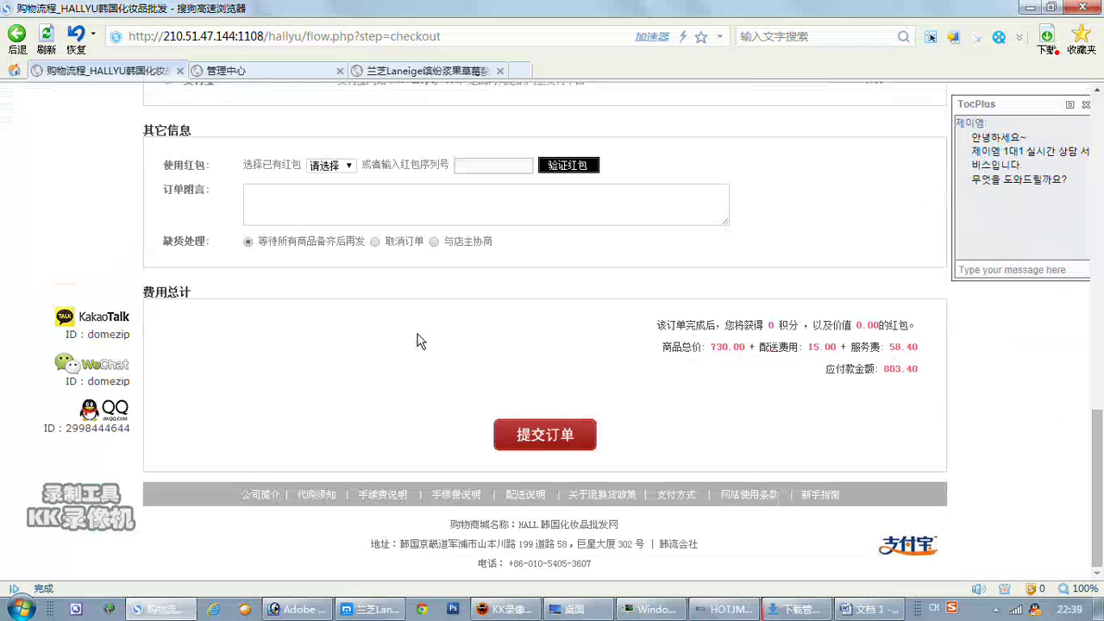
scroll(617, 378, "up", 2)
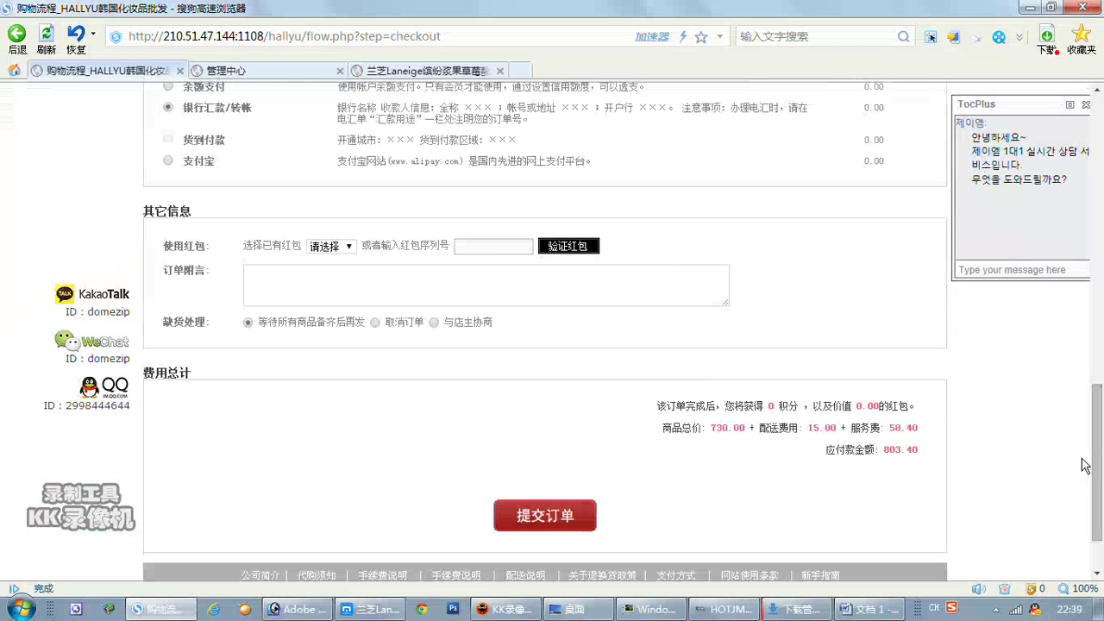
Capture the order totals with a red arrow pointing at the 58.40 服务费.
key("ctrl+alt+a")
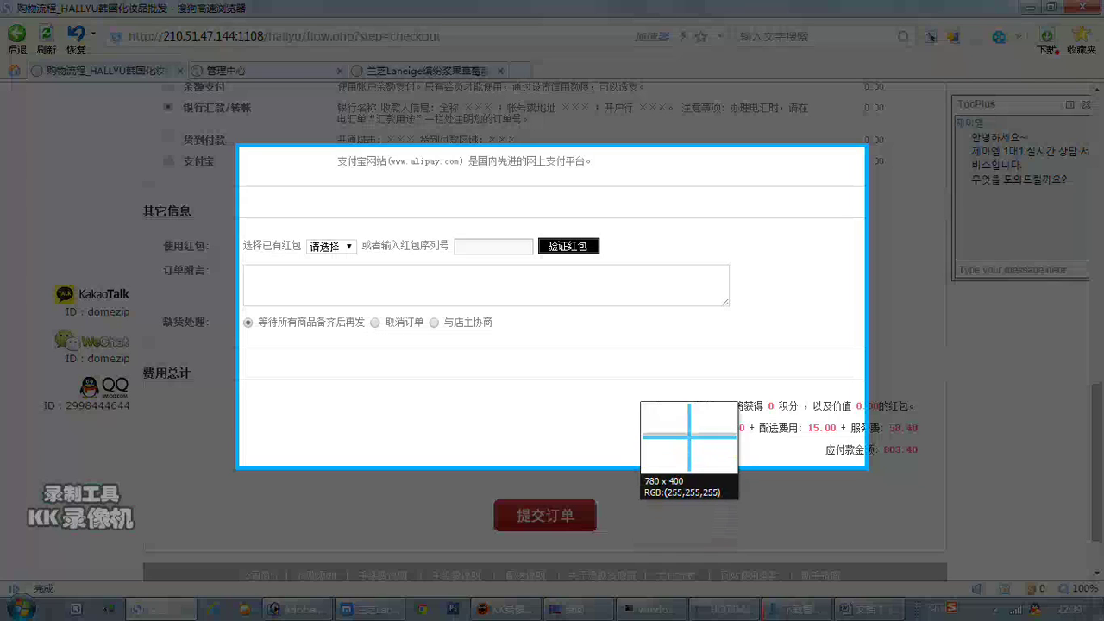
left_click_drag(635, 366, 1008, 500)
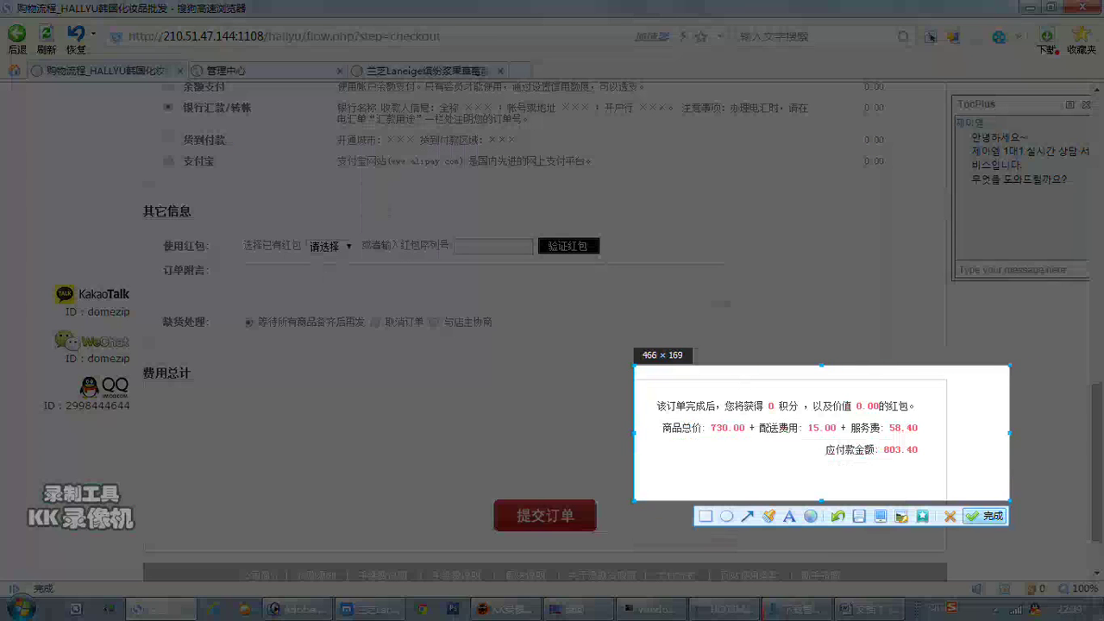
left_click(746, 517)
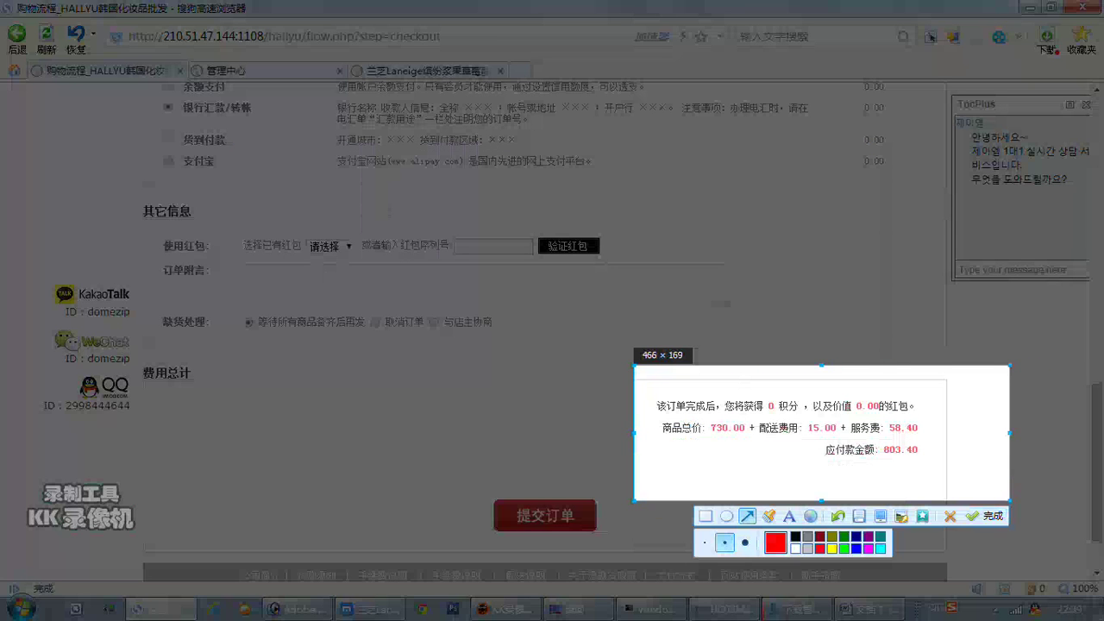
left_click_drag(945, 403, 871, 424)
left_click(987, 515)
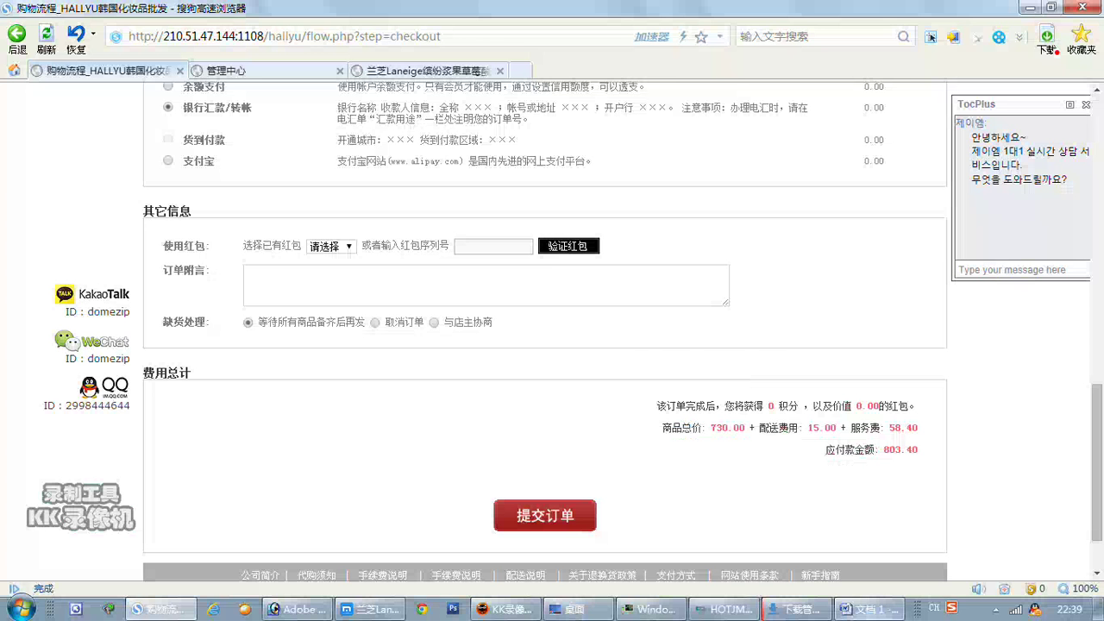
Paste the capture into Word and note the service fee is set to 8% in the backend.
key("alt+Tab")
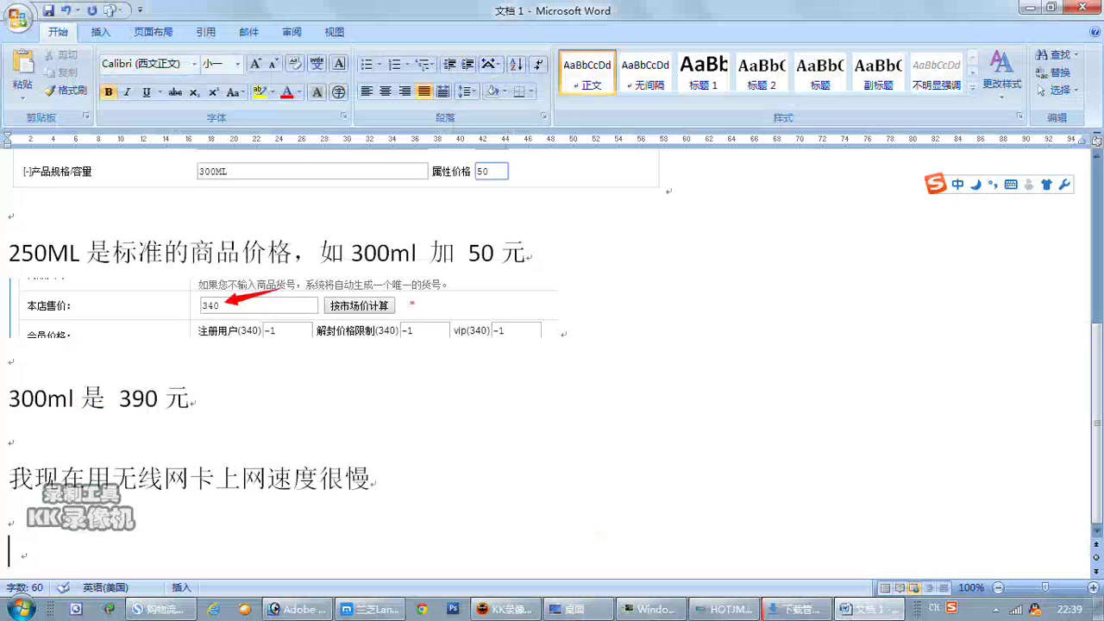
key("ctrl+v")
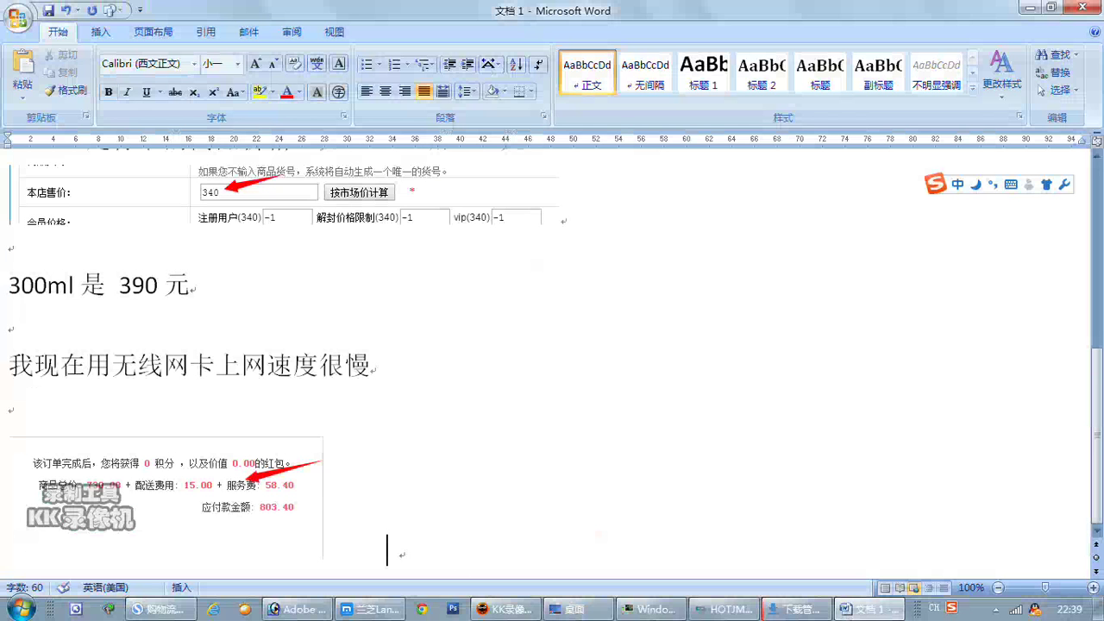
key("Return")
key("Return")
type("fuwufei houtai shezhi de")
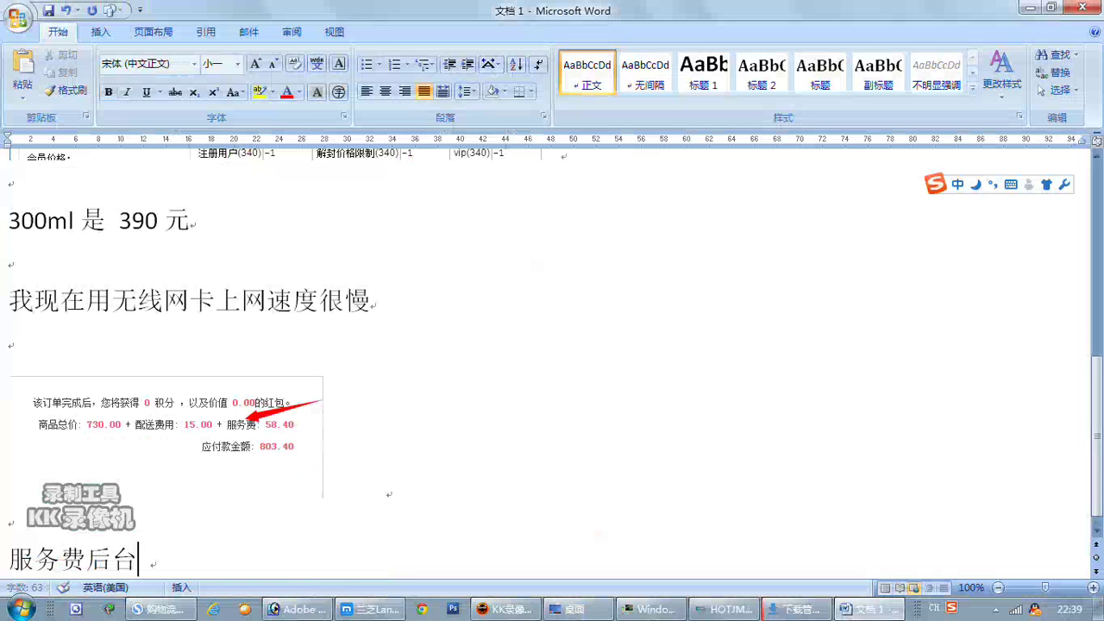
type("shi  ")
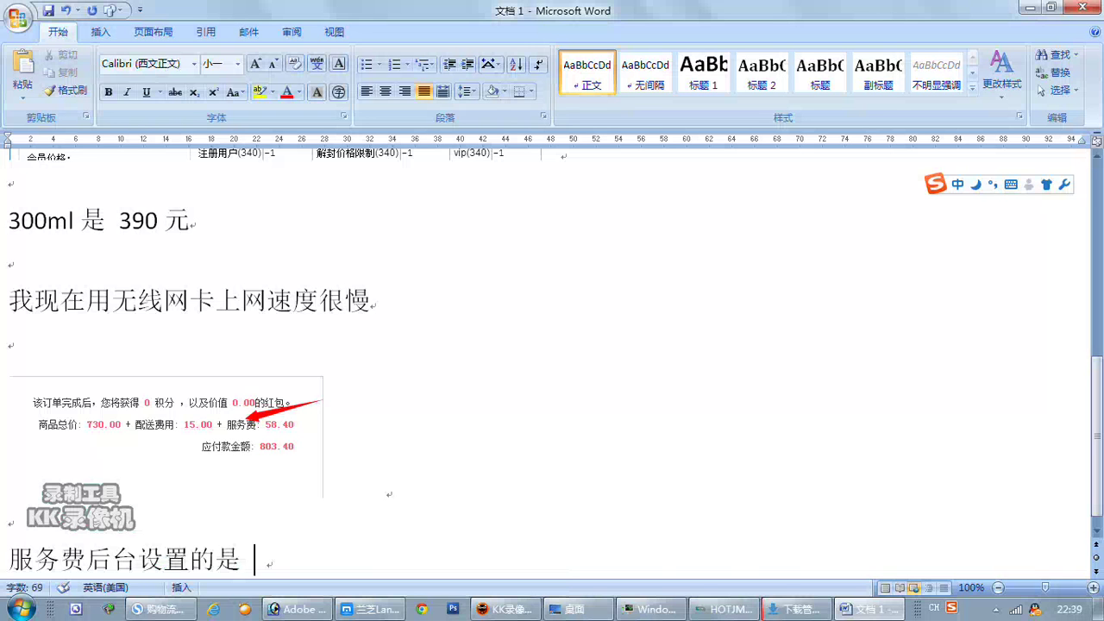
type("8%")
Submit the LANEIGE order and capture the 2000.00 minimum-purchase error message.
left_click(181, 616)
left_click(589, 518)
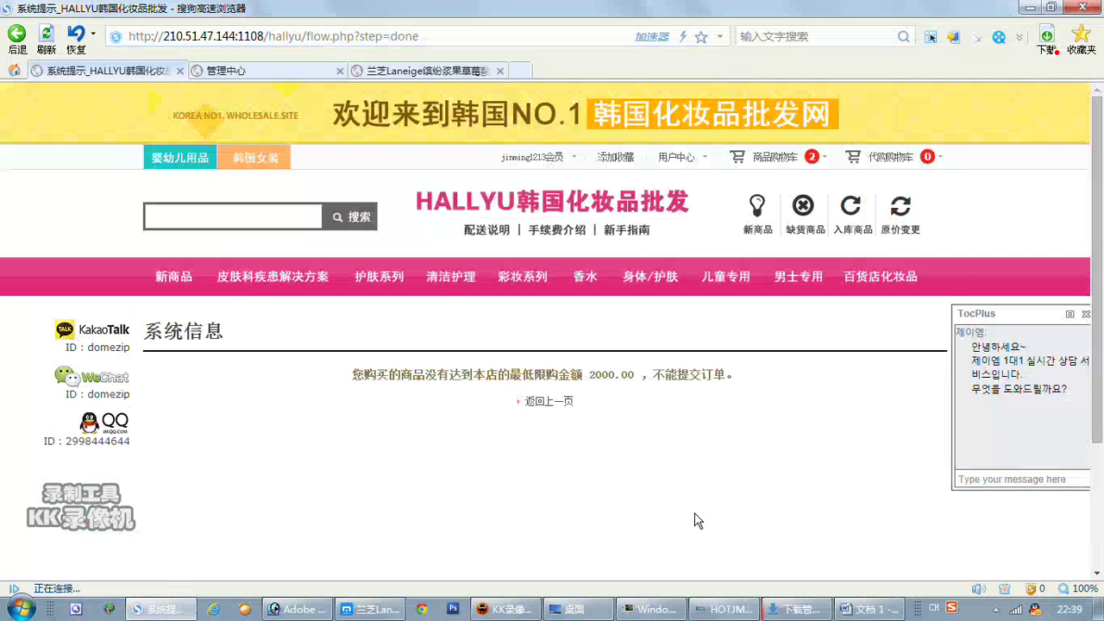
key("ctrl+alt+a")
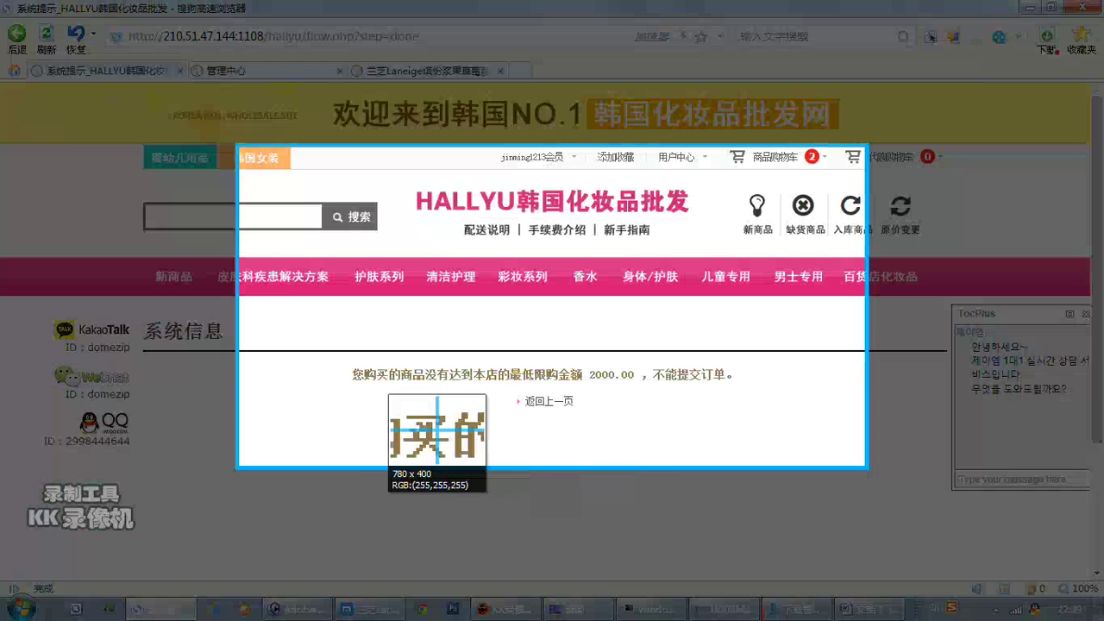
left_click_drag(328, 347, 600, 386)
left_click(736, 401)
double_click(736, 402)
Paste the error capture into Word with a note that this member will be unlocked.
left_click(871, 609)
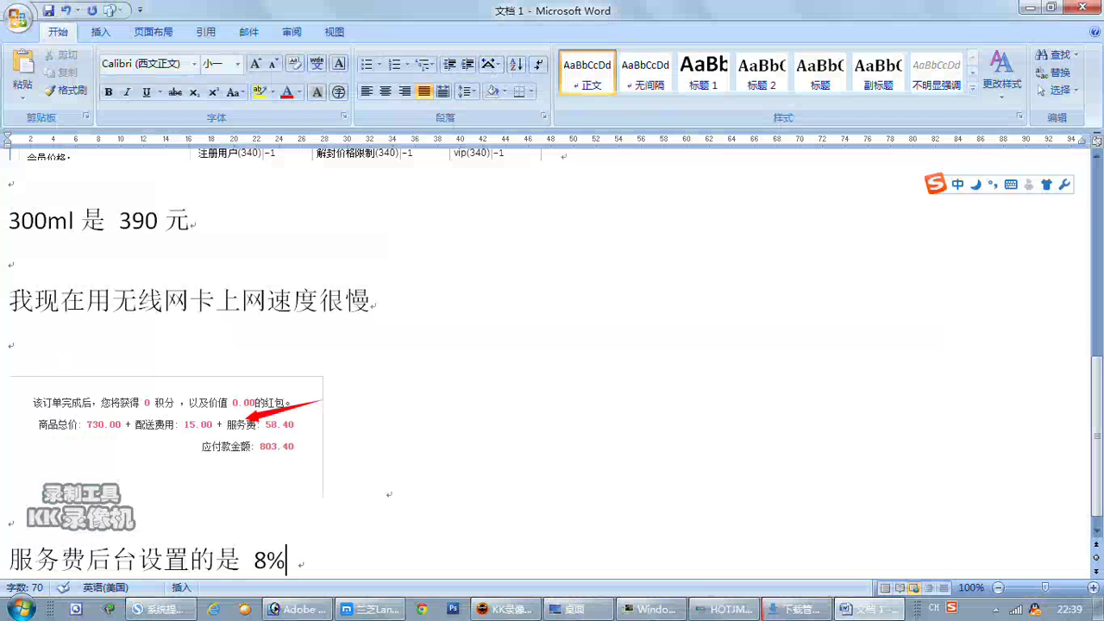
key("Return")
key("Return")
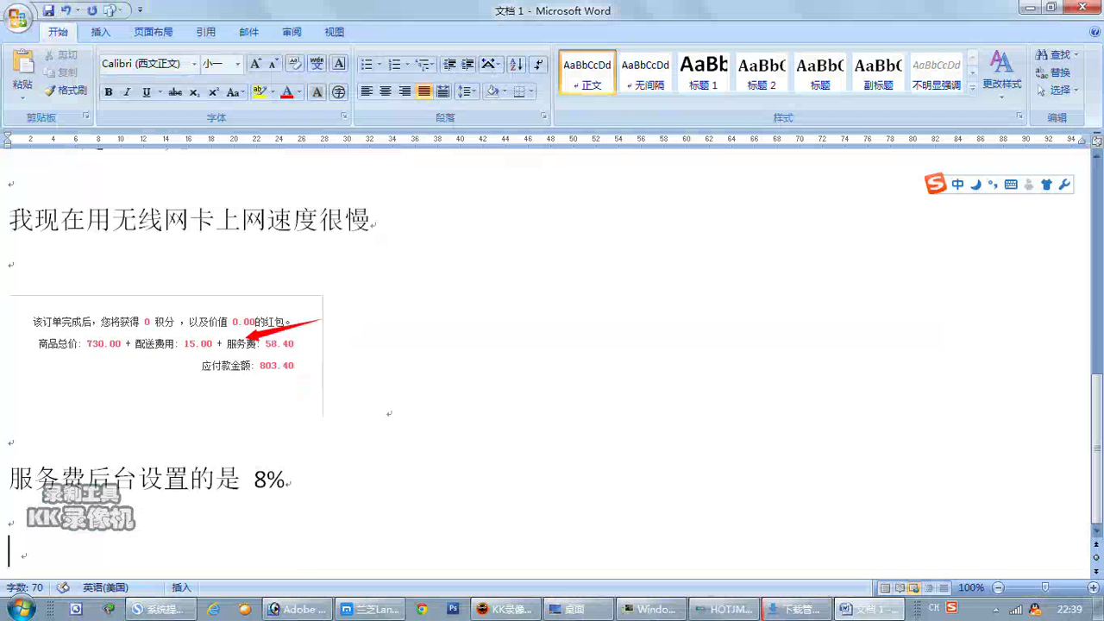
key("ctrl+v")
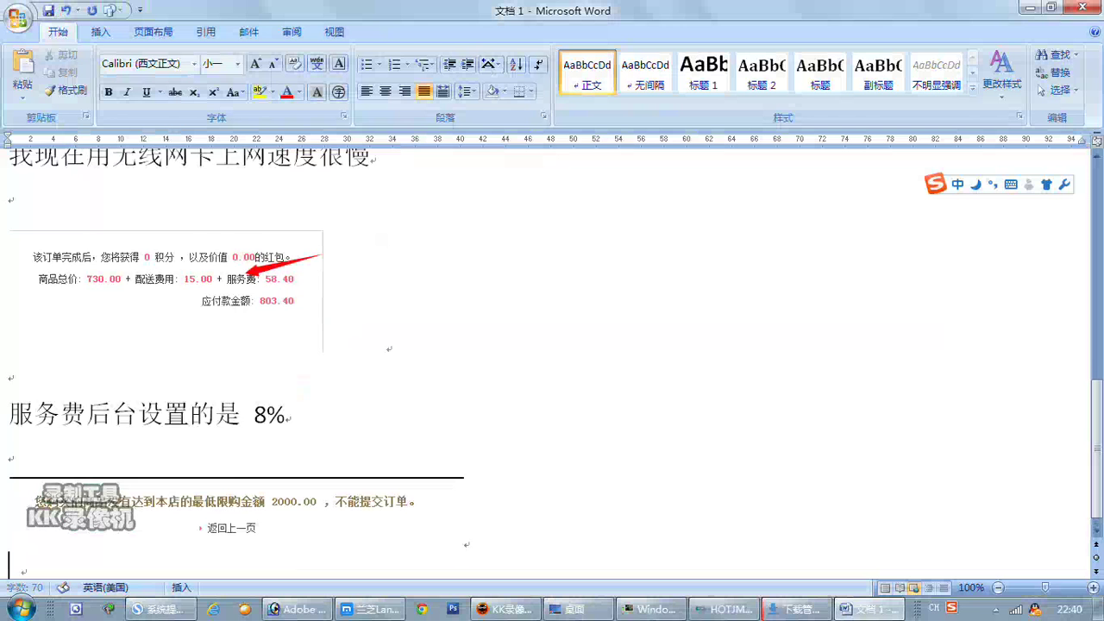
type("现在")
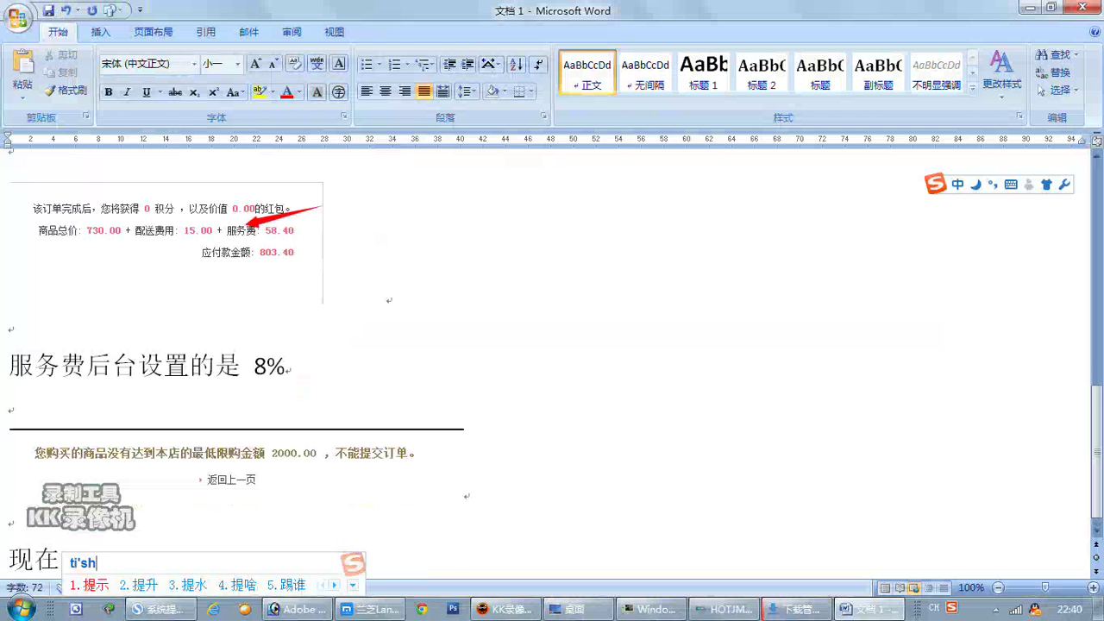
type("提示")
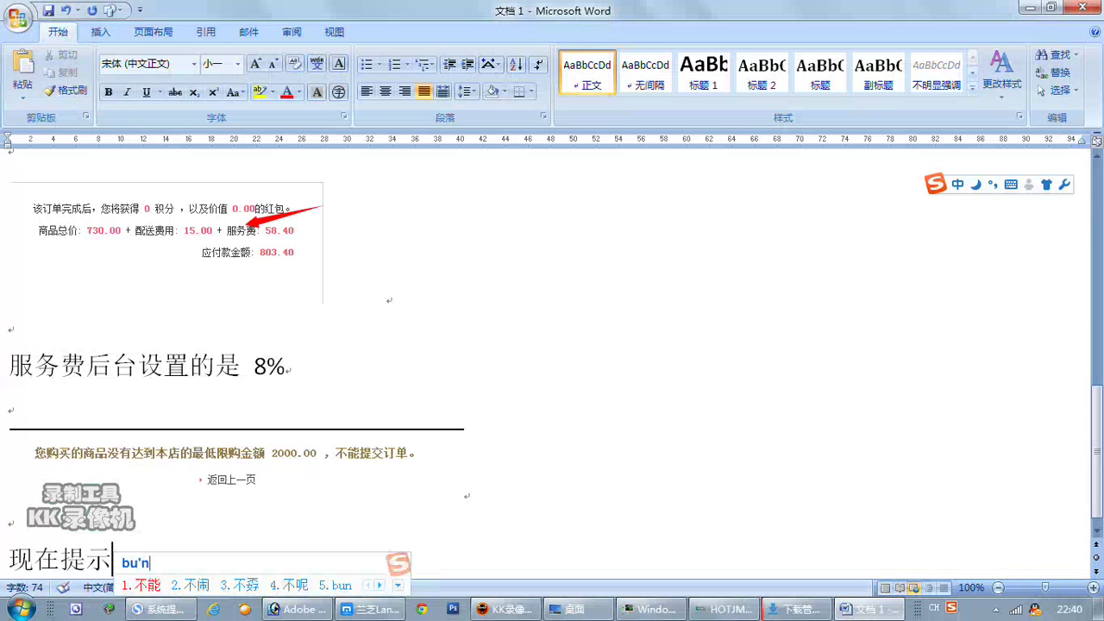
type("不能购买")
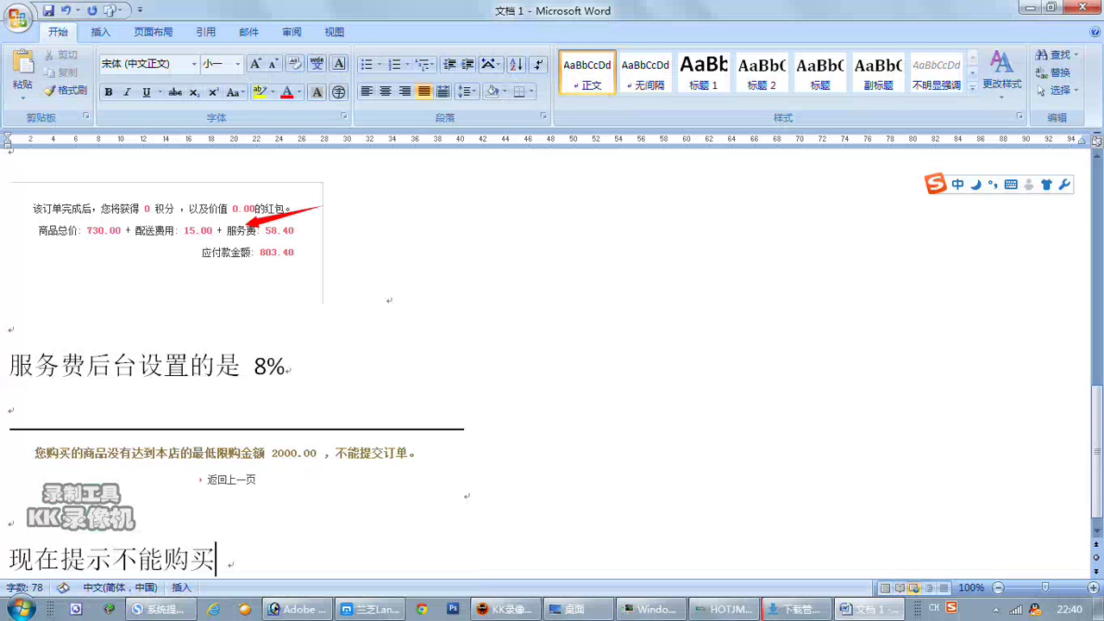
type("，我们给这个会员")
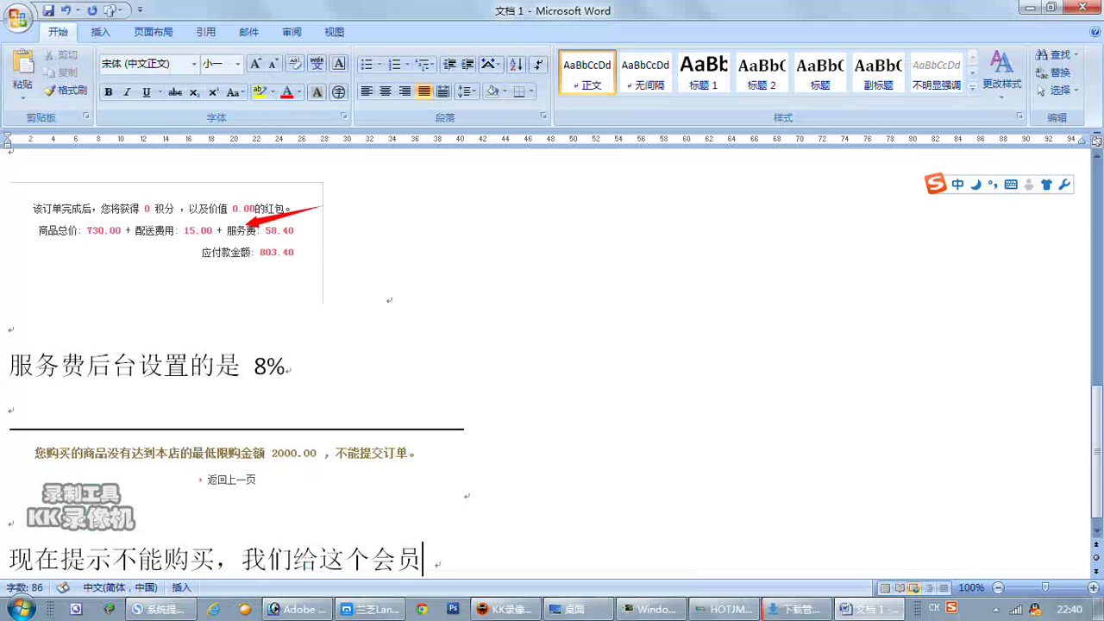
type("jief")
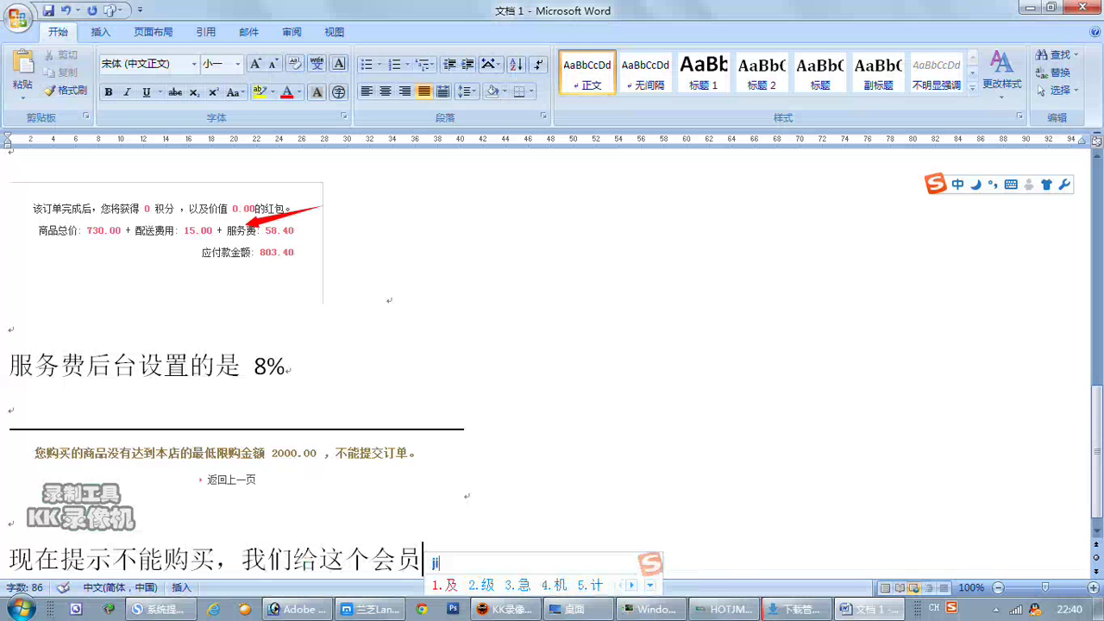
key("space")
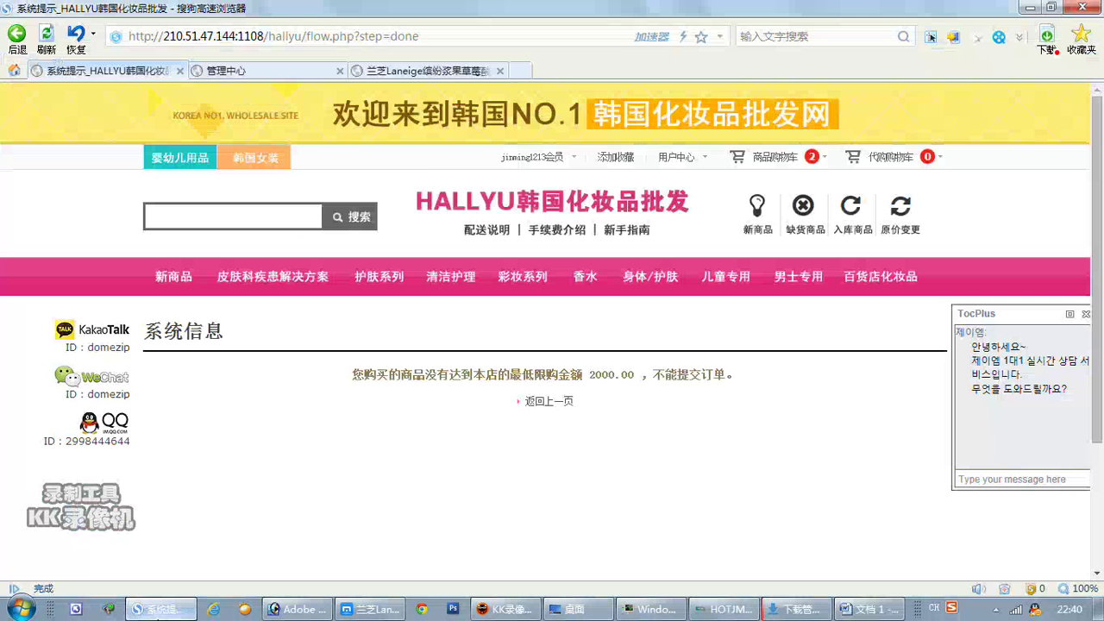
left_click(158, 609)
Set the newest member's level to 解封价格限制 in admin and save it.
left_click(259, 71)
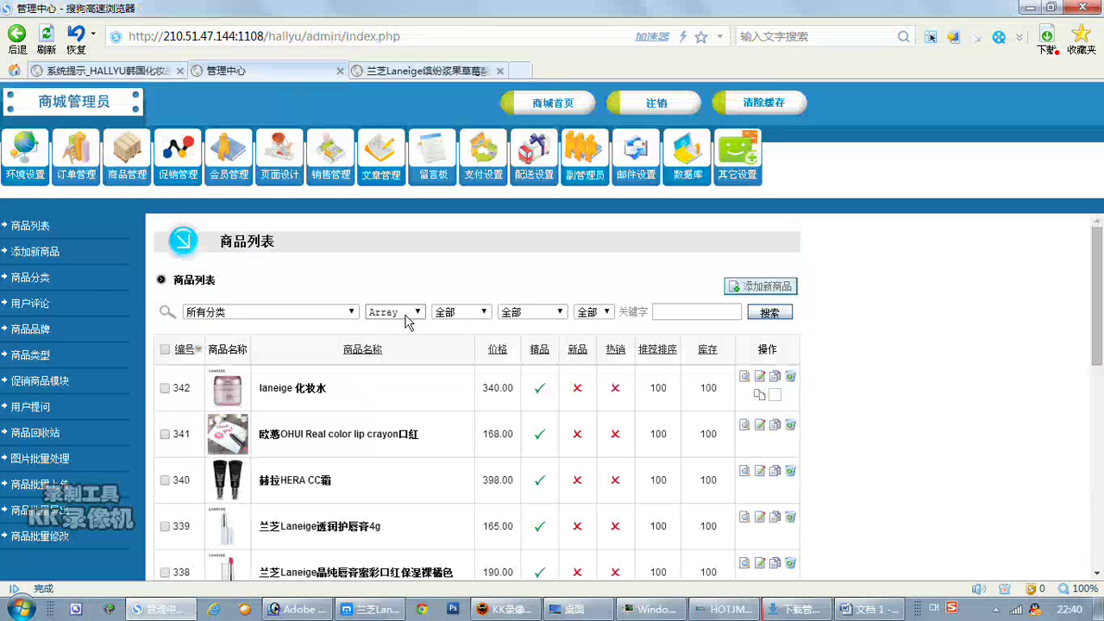
left_click(247, 175)
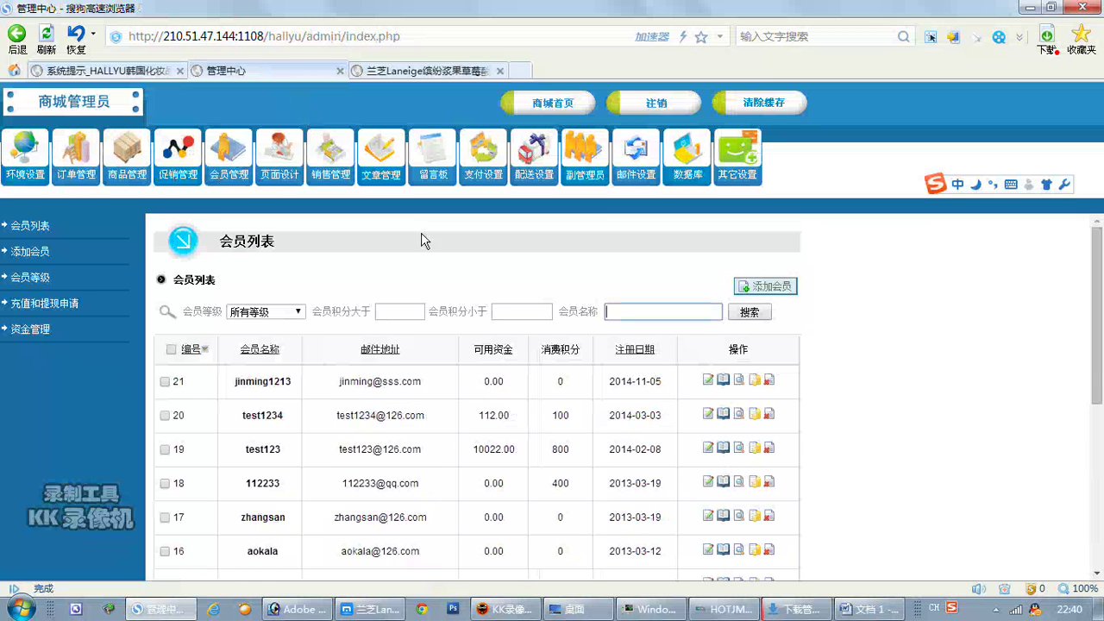
left_click(708, 380)
scroll(890, 394, "down", 3)
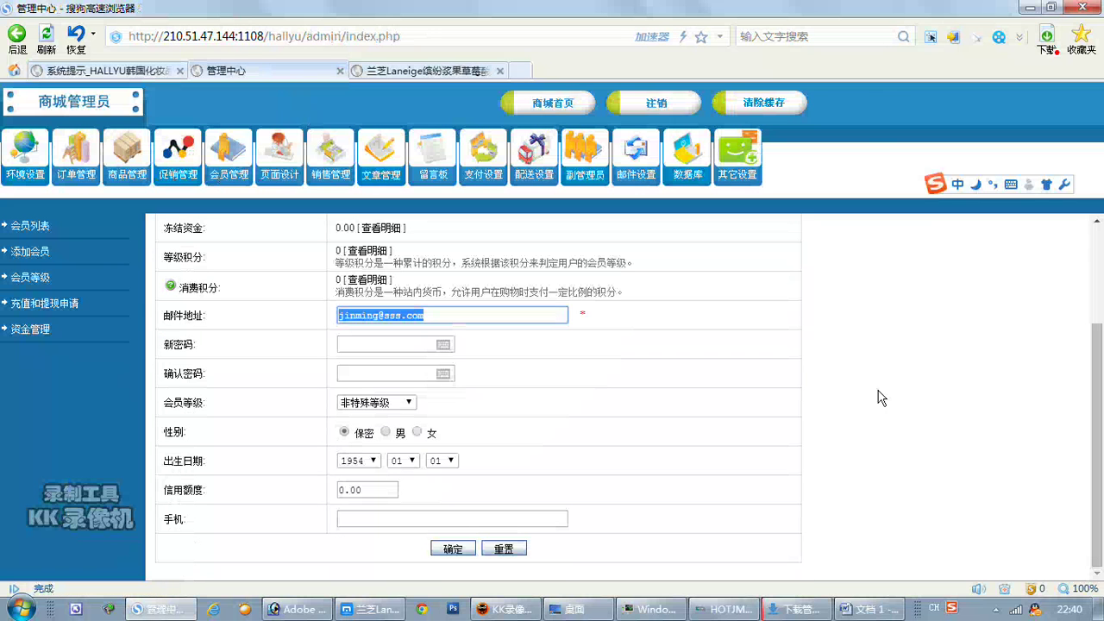
left_click(406, 403)
left_click(406, 429)
left_click(453, 549)
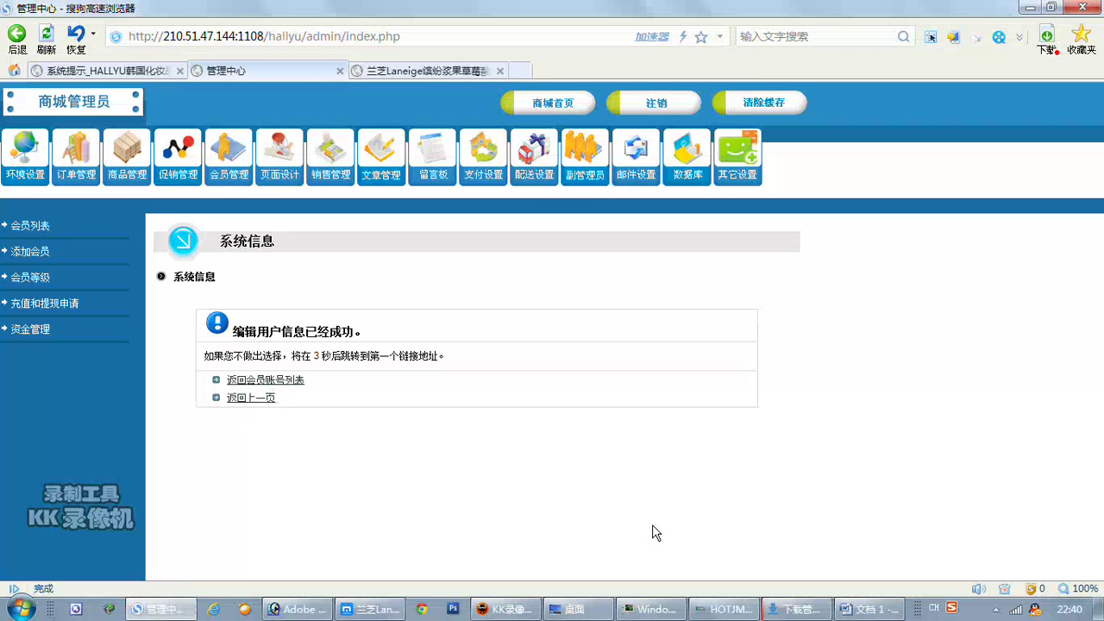
left_click(126, 71)
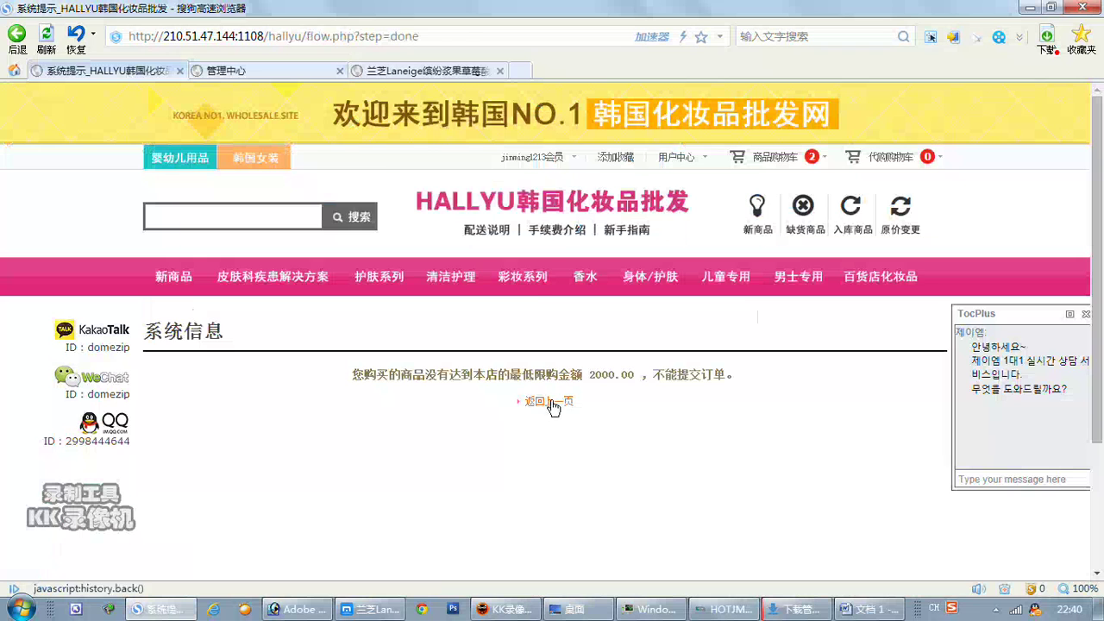
Reload checkout and resubmit the LANEIGE order, now accepted with 803.40 due.
left_click(551, 402)
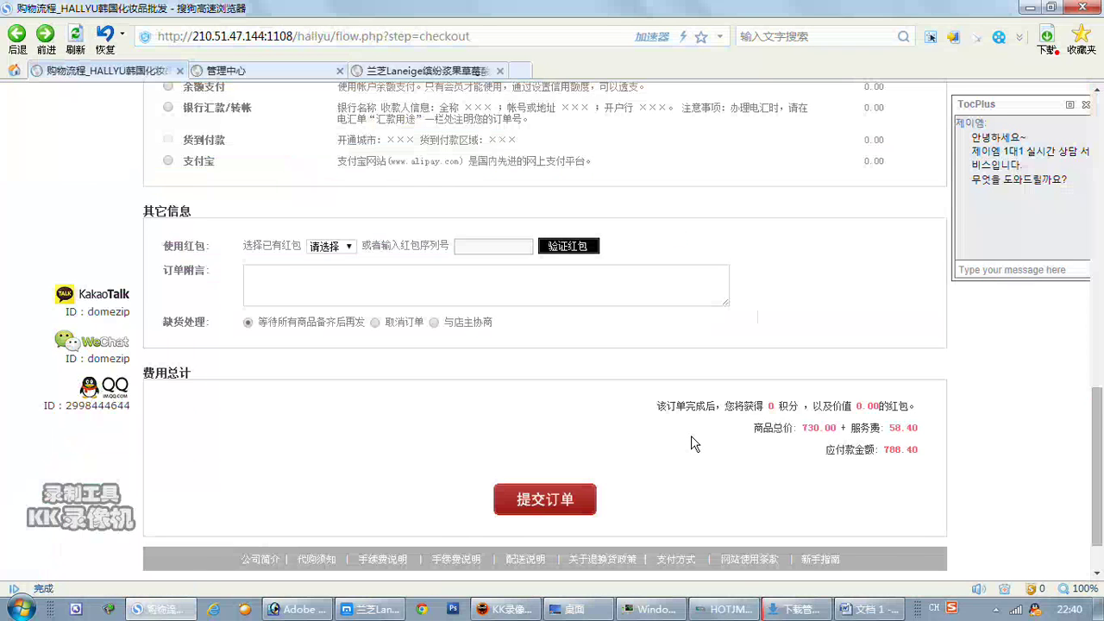
scroll(690, 444, "down", 1)
left_click(76, 34)
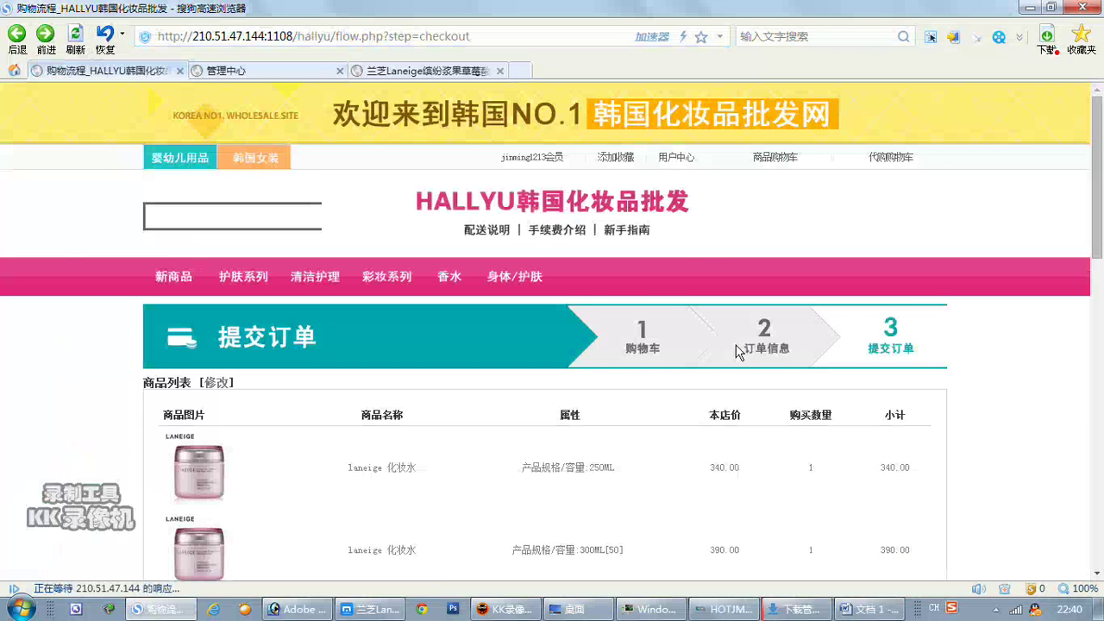
scroll(734, 359, "down", 12)
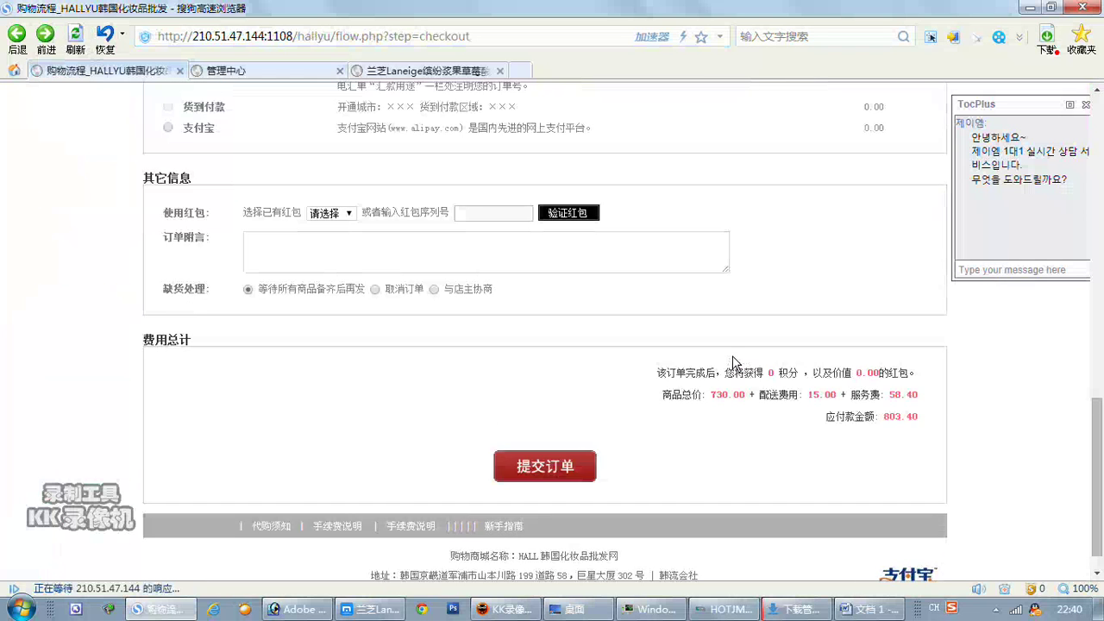
left_click(550, 437)
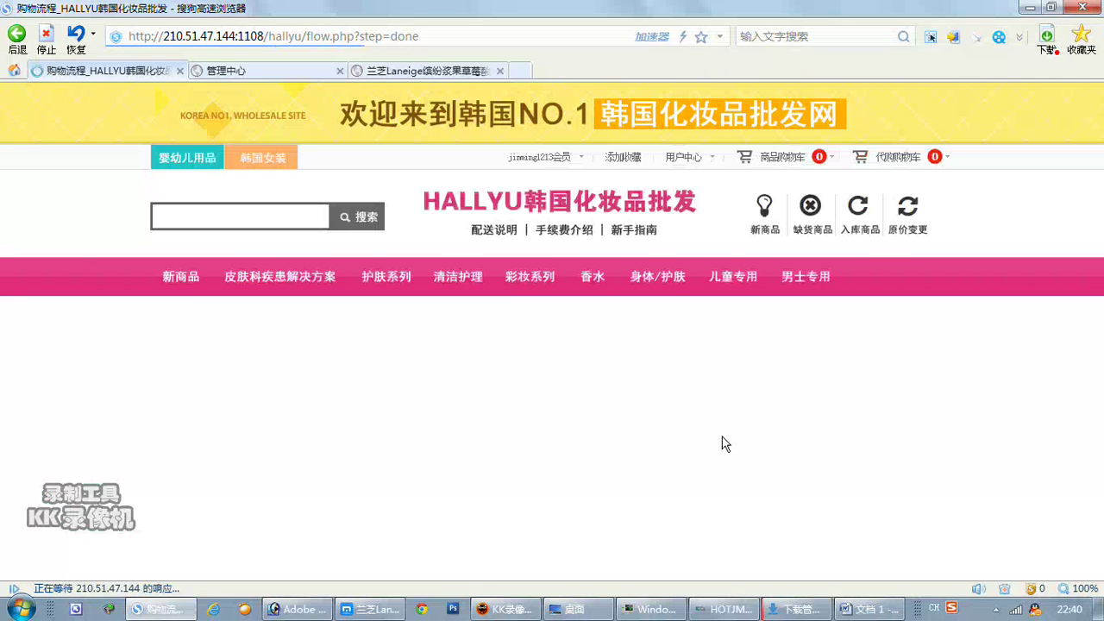
scroll(781, 449, "down", 1)
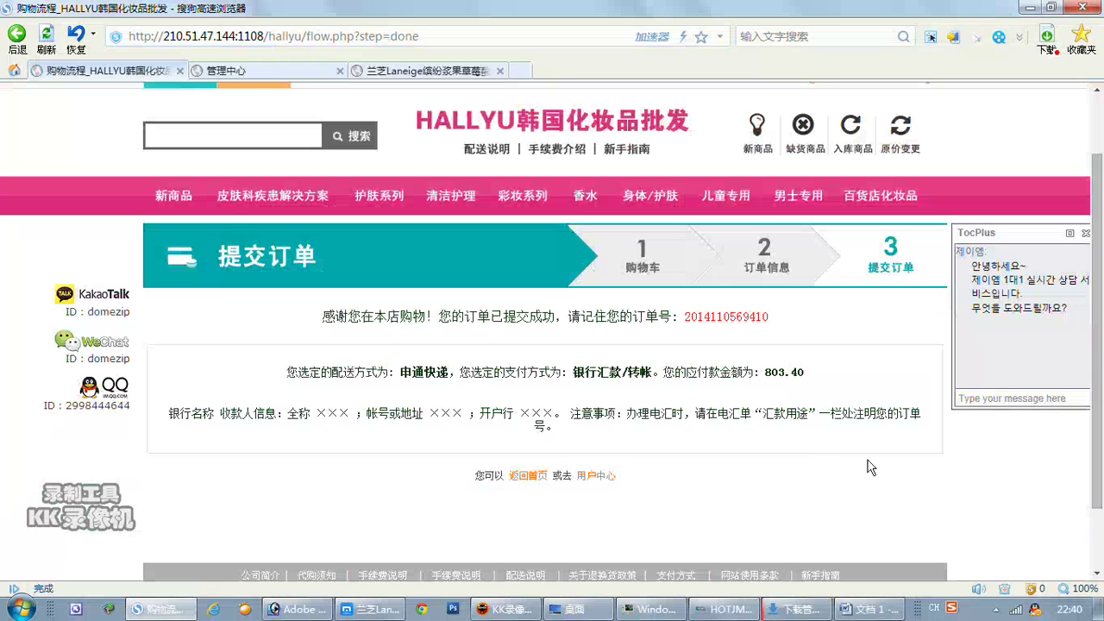
key("ctrl+alt+a")
Paste the order confirmation capture into Word and note 现在可以购买了.
left_click_drag(145, 293, 948, 505)
double_click(715, 478)
left_click(871, 608)
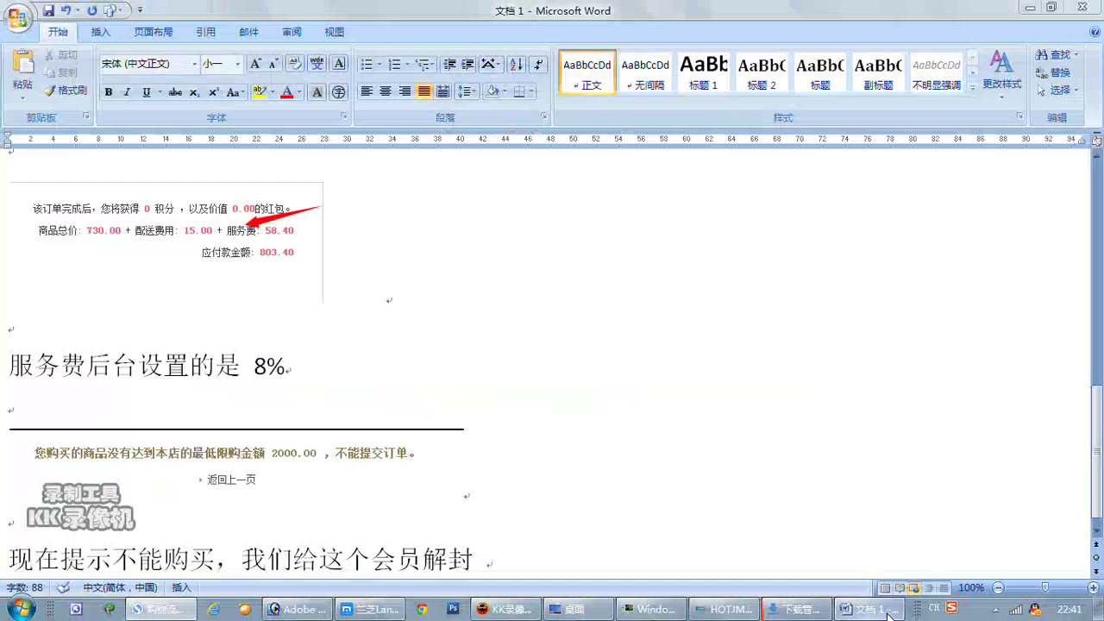
key("Return")
key("Return")
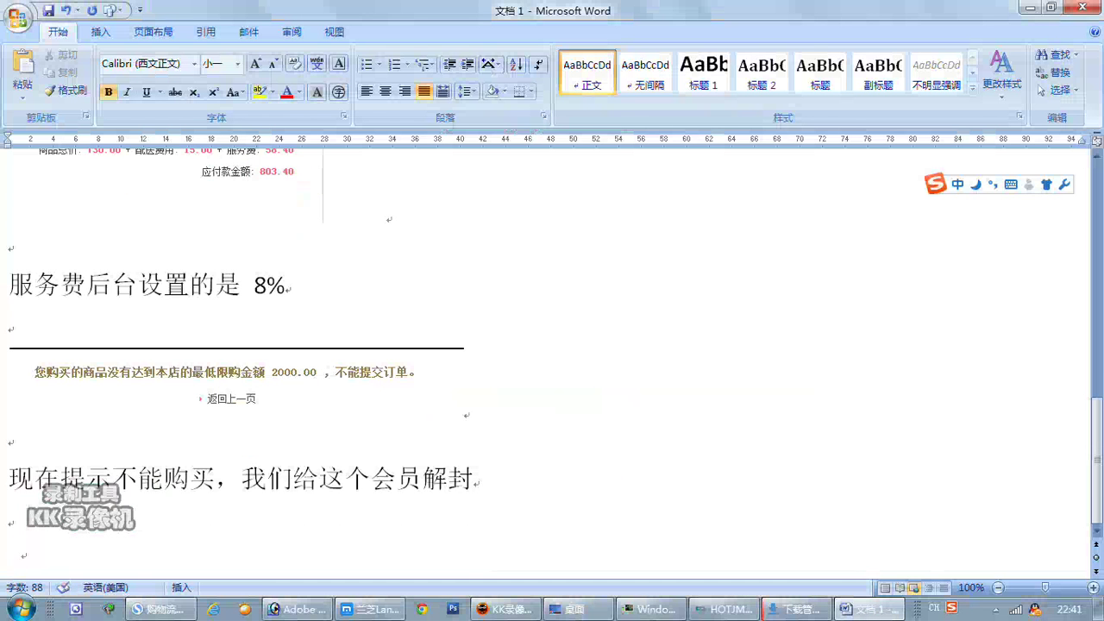
key("ctrl+v")
key("Return")
key("Return")
type("xianzai keyi gou")
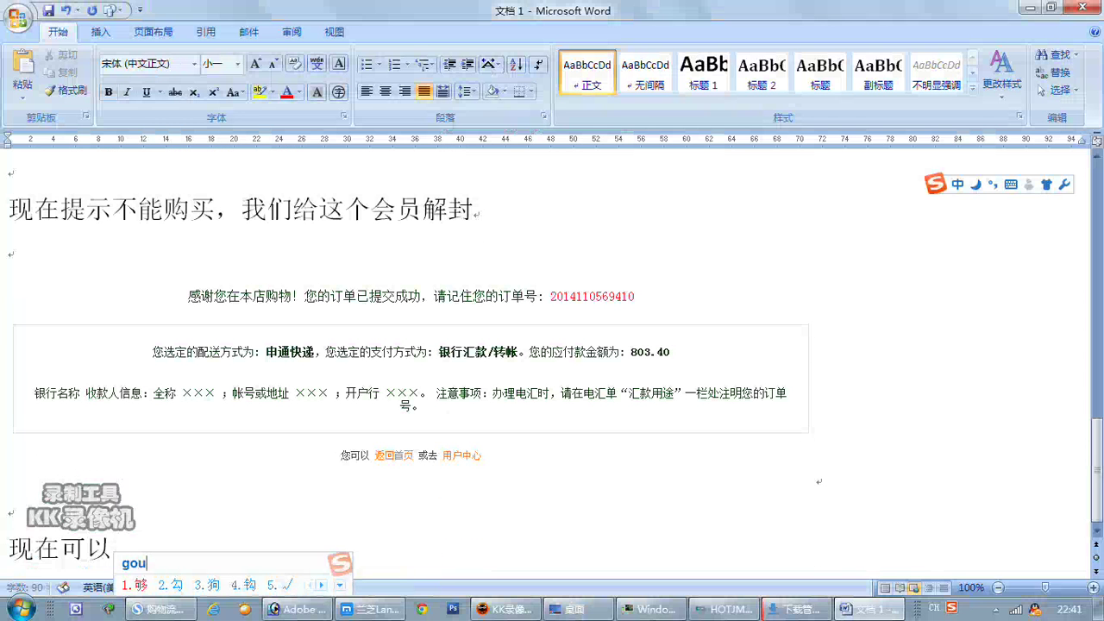
type("mai le")
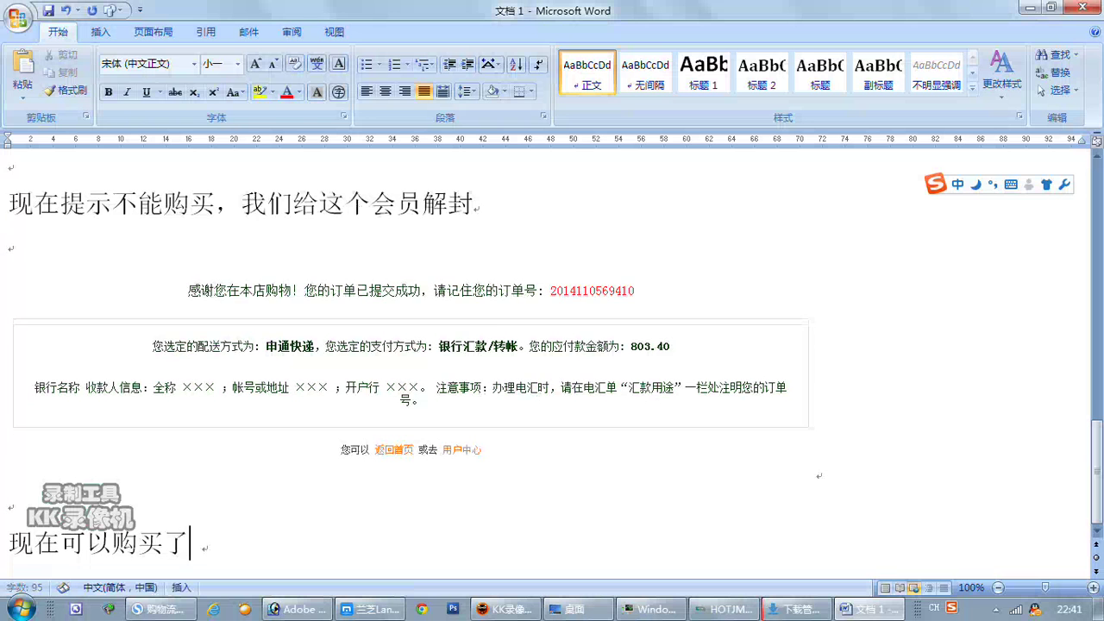
Add the line 现在咱们再看下代购申请 to the notes.
key("Return")
key("Return")
key("Return")
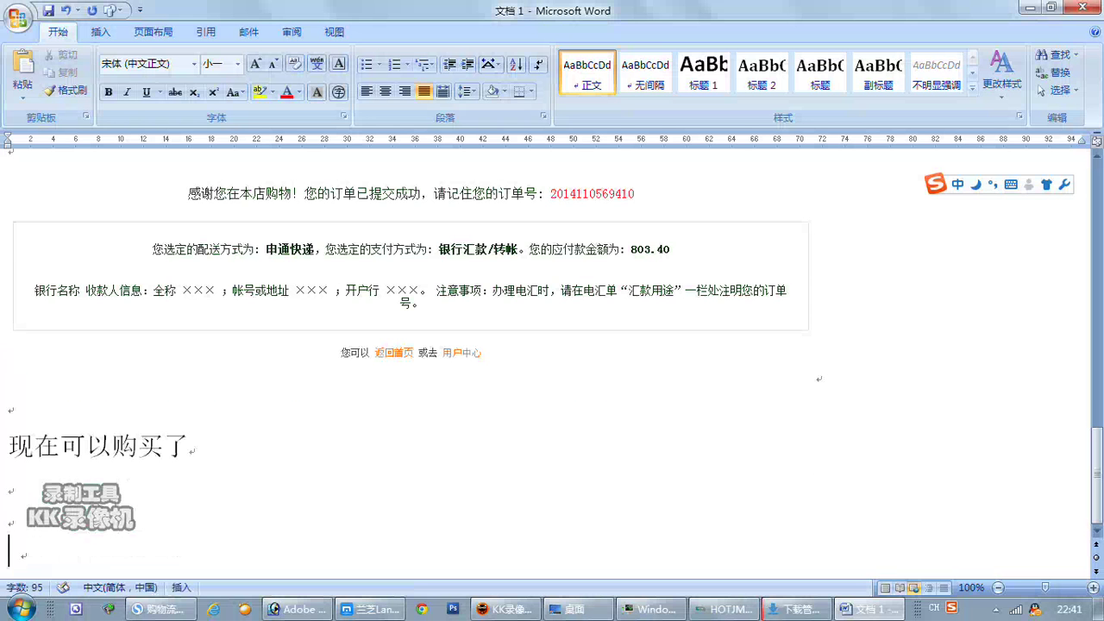
key("ctrl+shift")
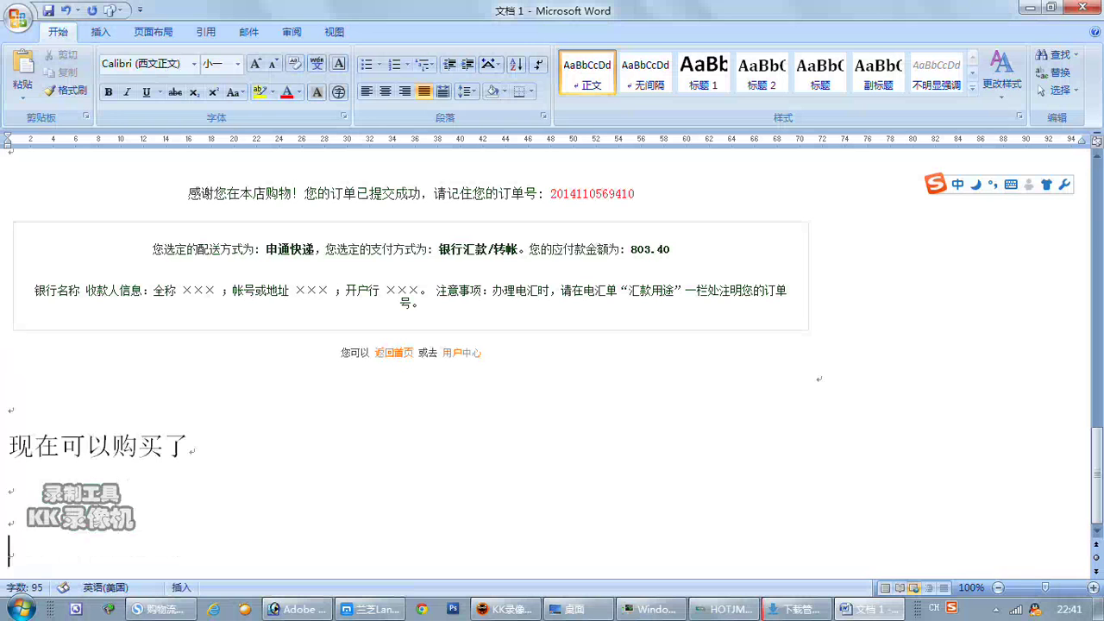
left_click(9, 520)
key("ctrl+shift")
type("xianzai")
key("space")
type("zanmen")
key("space")
type("zaik")
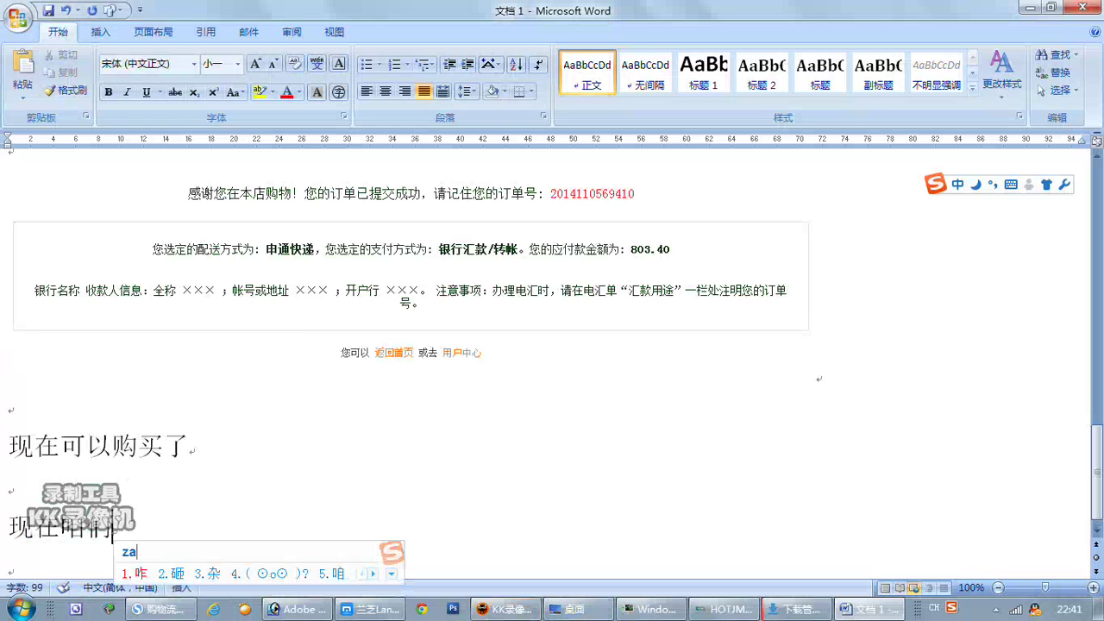
key("space")
type("xia")
key("space")
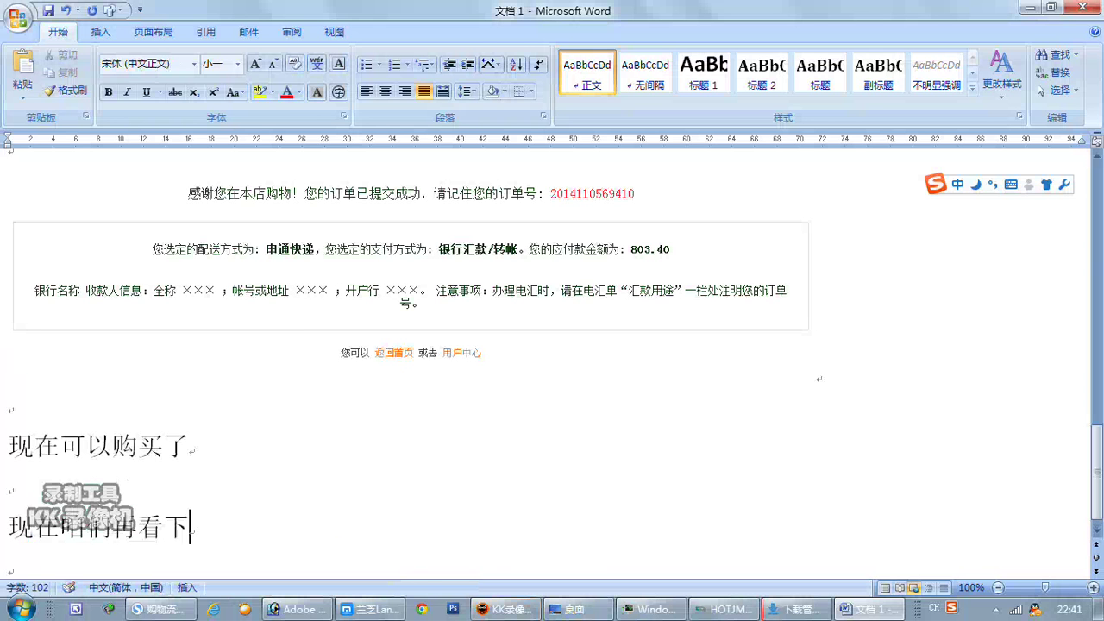
type("daig")
key("space")
type("shenqi")
key("space")
key("BackSpace")
key("BackSpace")
type("shengq")
key("space")
key("BackSpace")
key("BackSpace")
type("shenq")
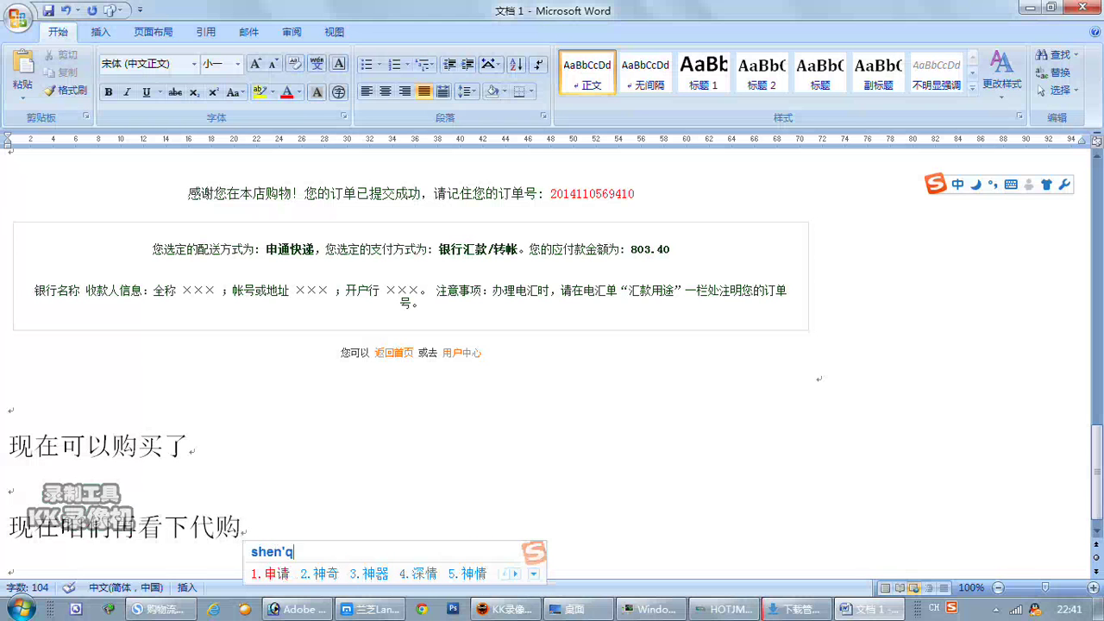
key("space")
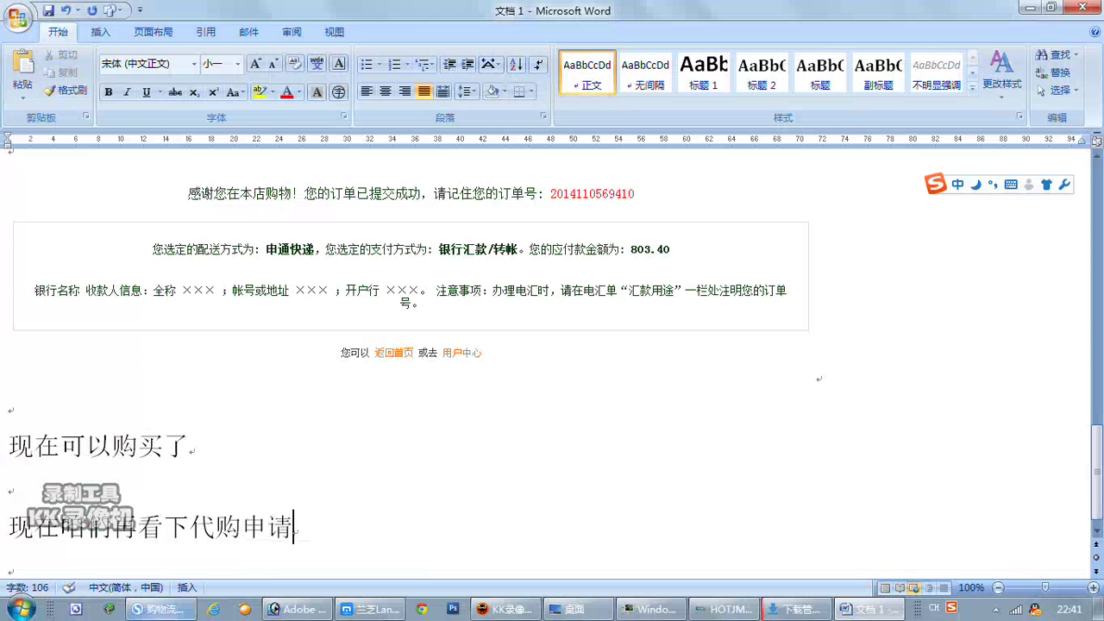
left_click(160, 608)
Reset the test member's level to 非特殊等级 and save, then return to the storefront tab.
left_click(282, 68)
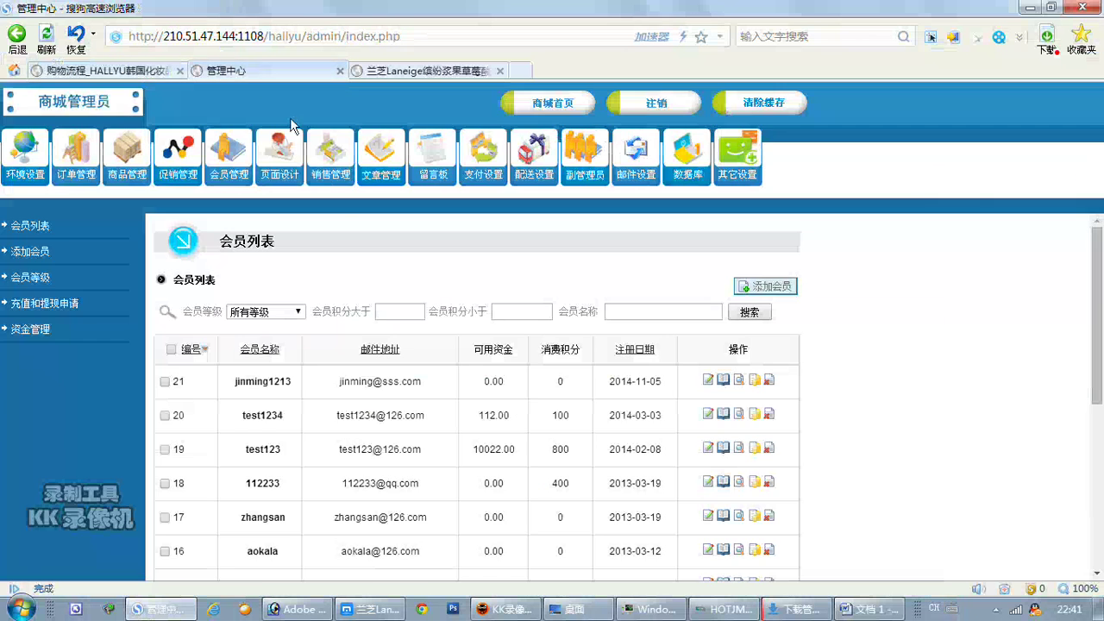
left_click(709, 381)
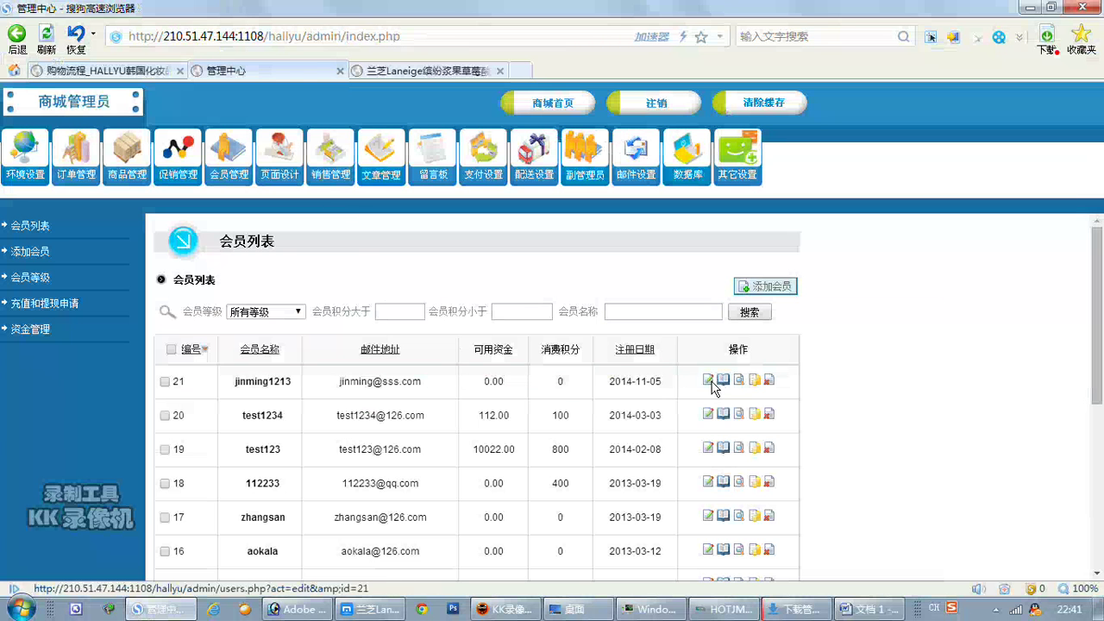
scroll(604, 423, "down", 3)
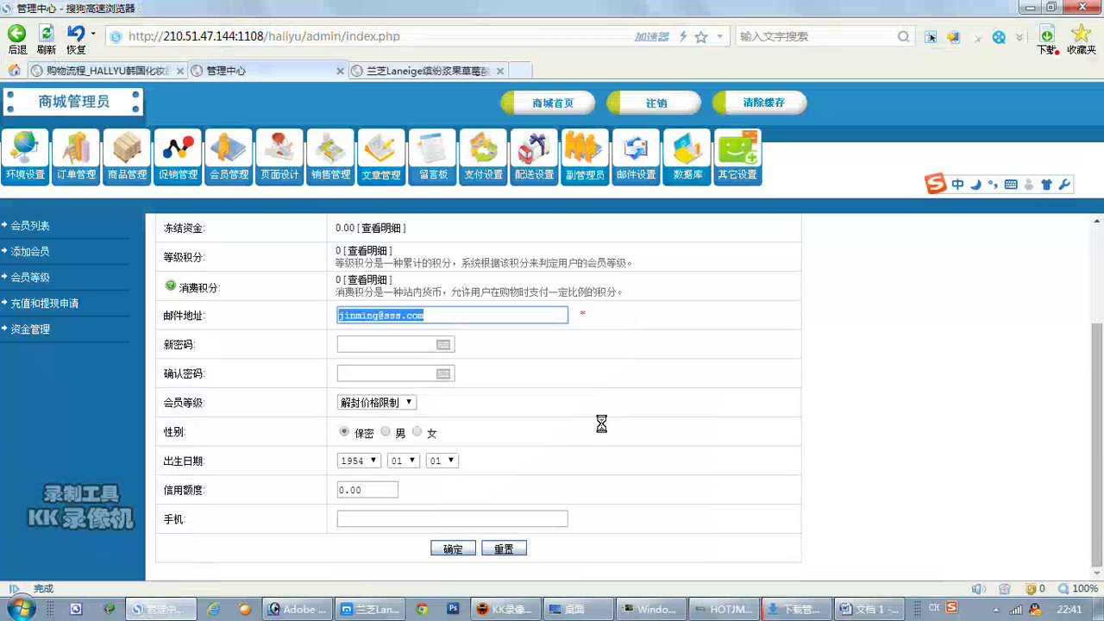
left_click(410, 405)
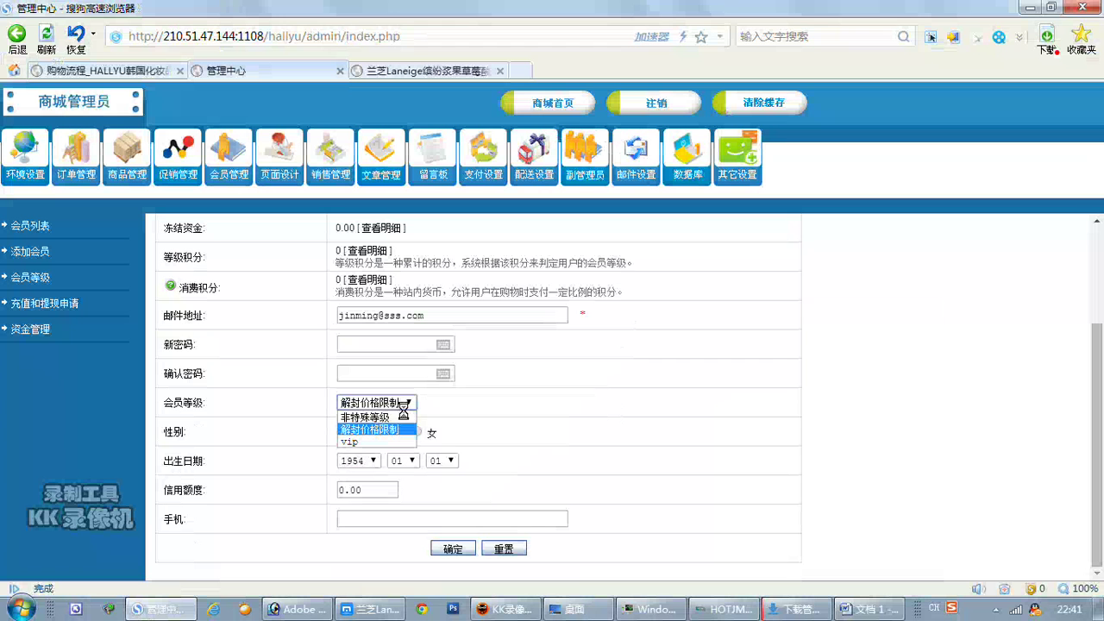
left_click(404, 418)
left_click(463, 550)
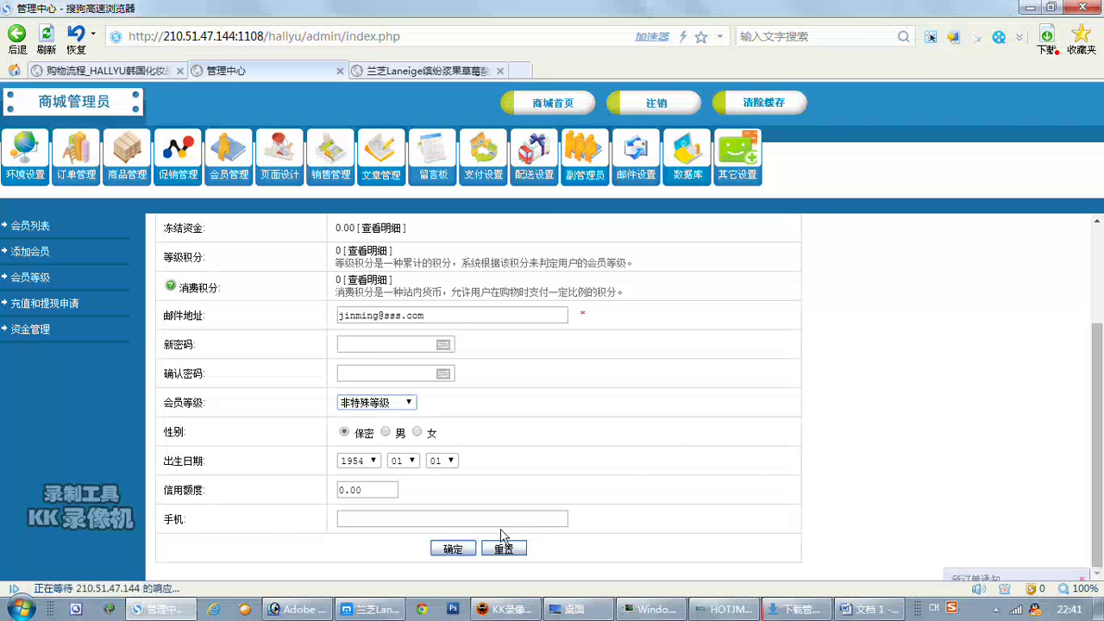
left_click(104, 70)
scroll(209, 183, "up", 2)
Reload the HALLYU home page with the 代购申请 banner and minimize the KK recorder window.
key("F5")
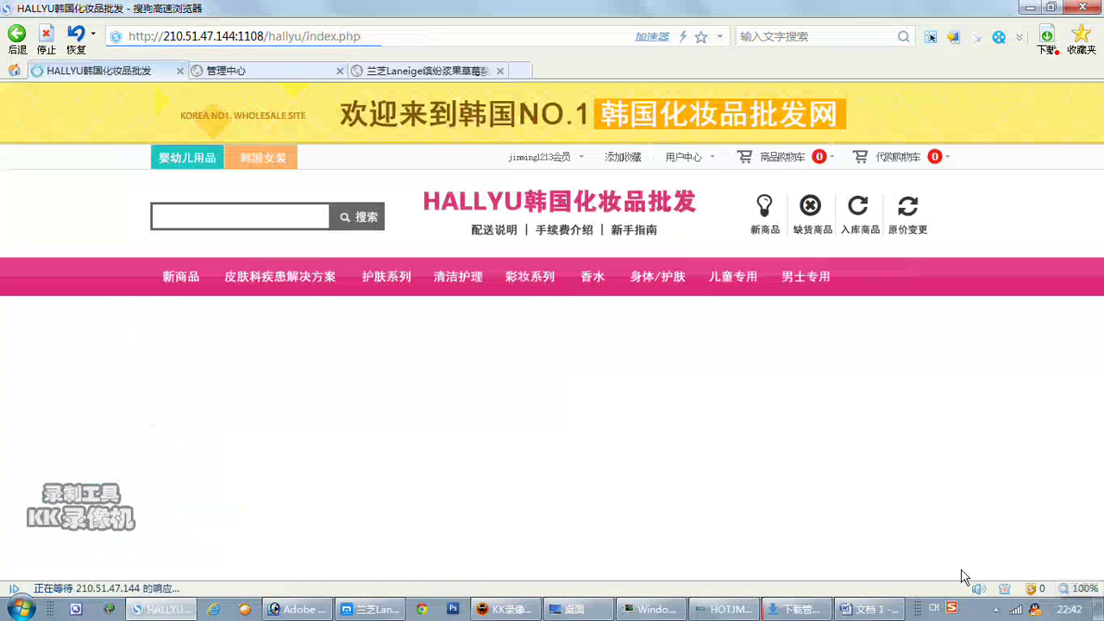
left_click(996, 610)
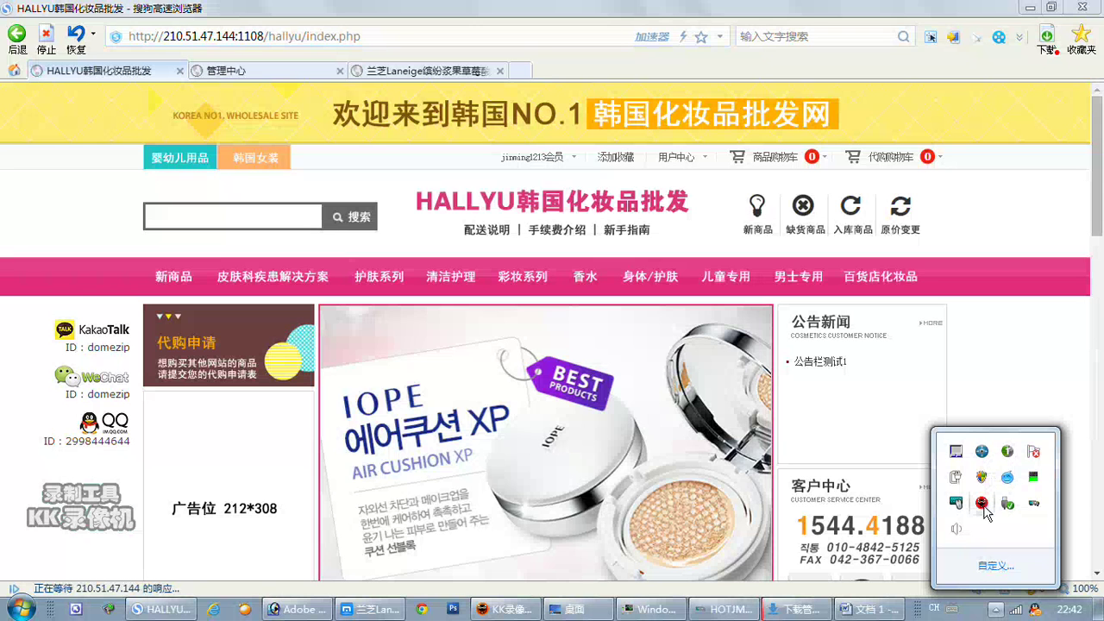
left_click(975, 510)
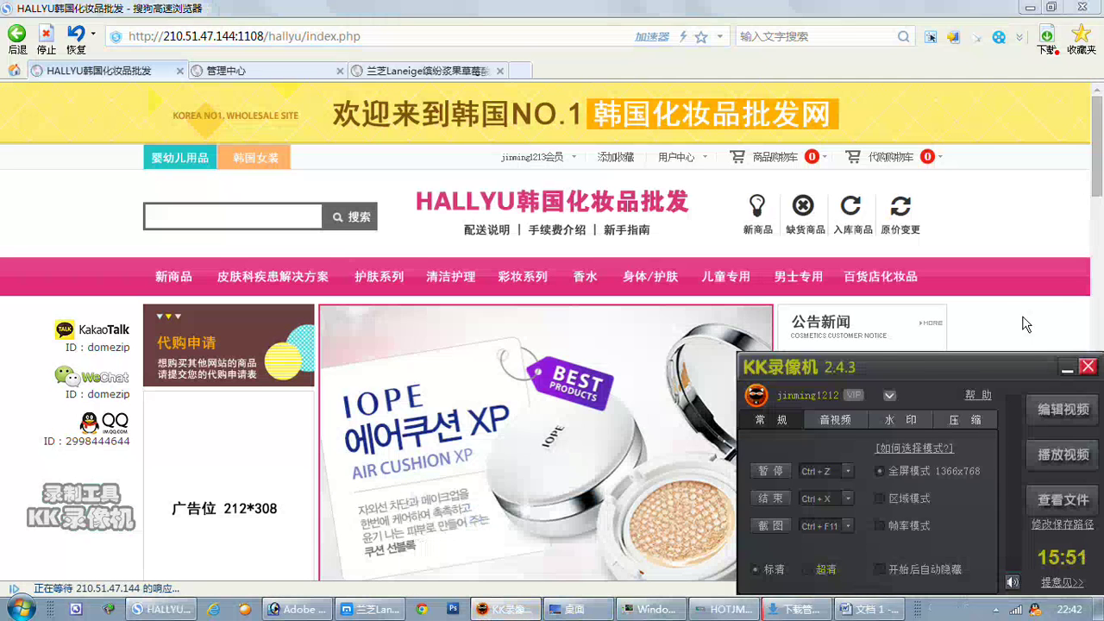
left_click(1067, 369)
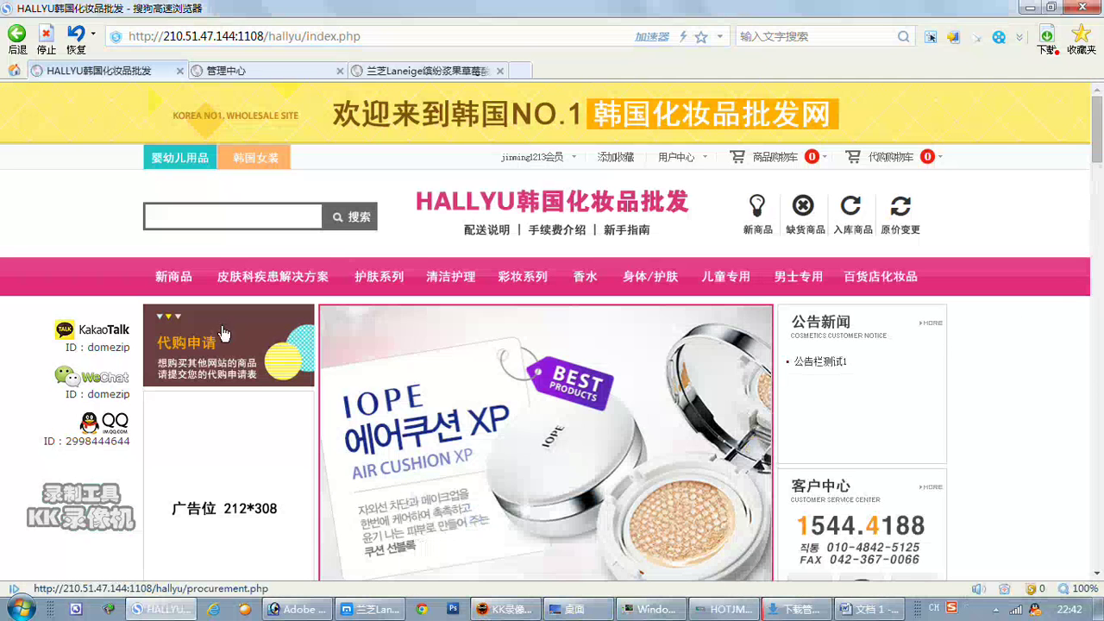
From the 代购申请 banner, log in on the member form with the test member's username and password.
left_click(209, 347)
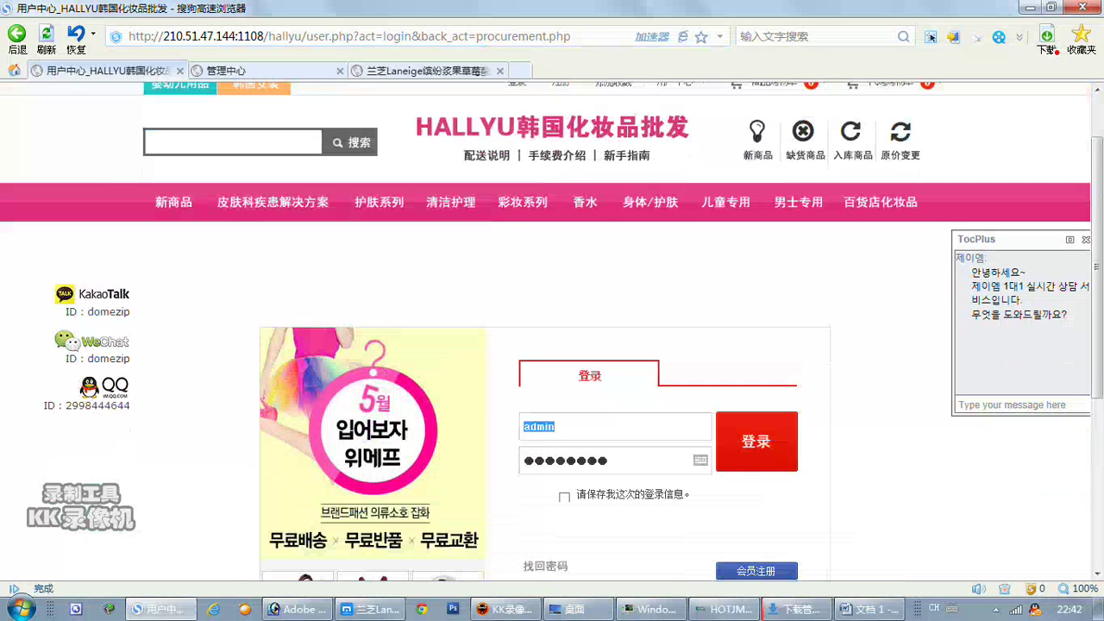
type("jinming1214")
key("BackSpace")
type("3")
key("Tab")
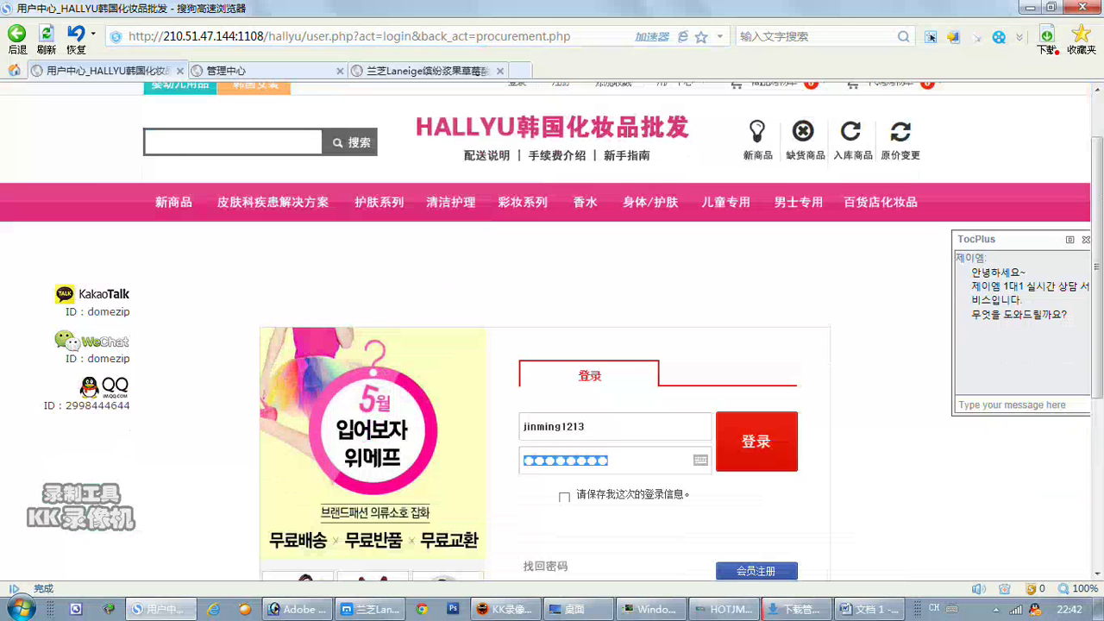
type("••")
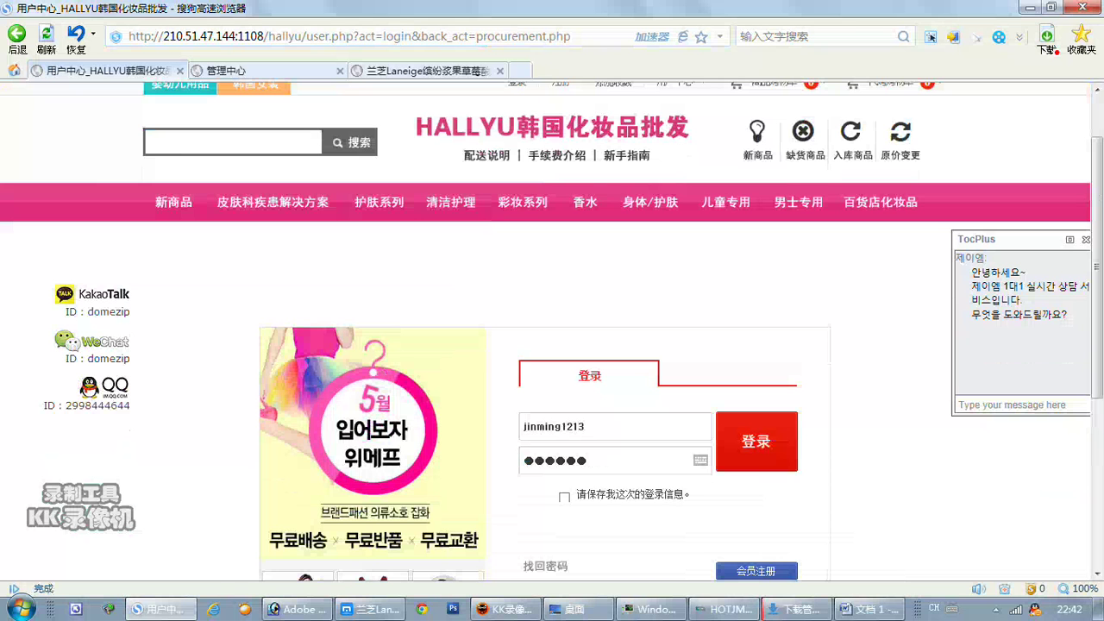
type("••••")
key("Return")
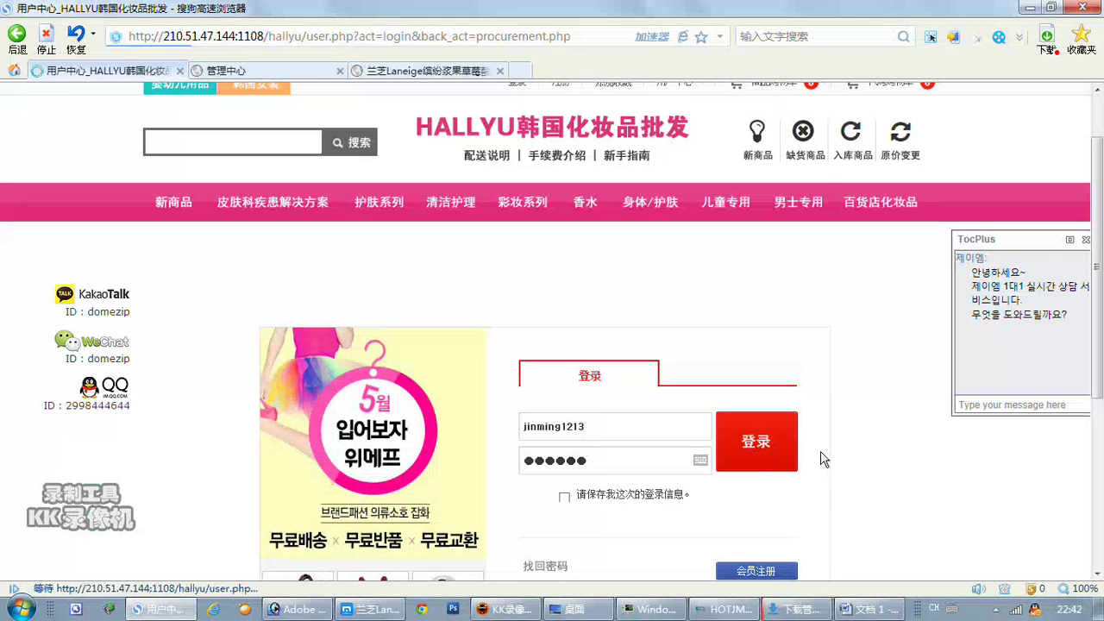
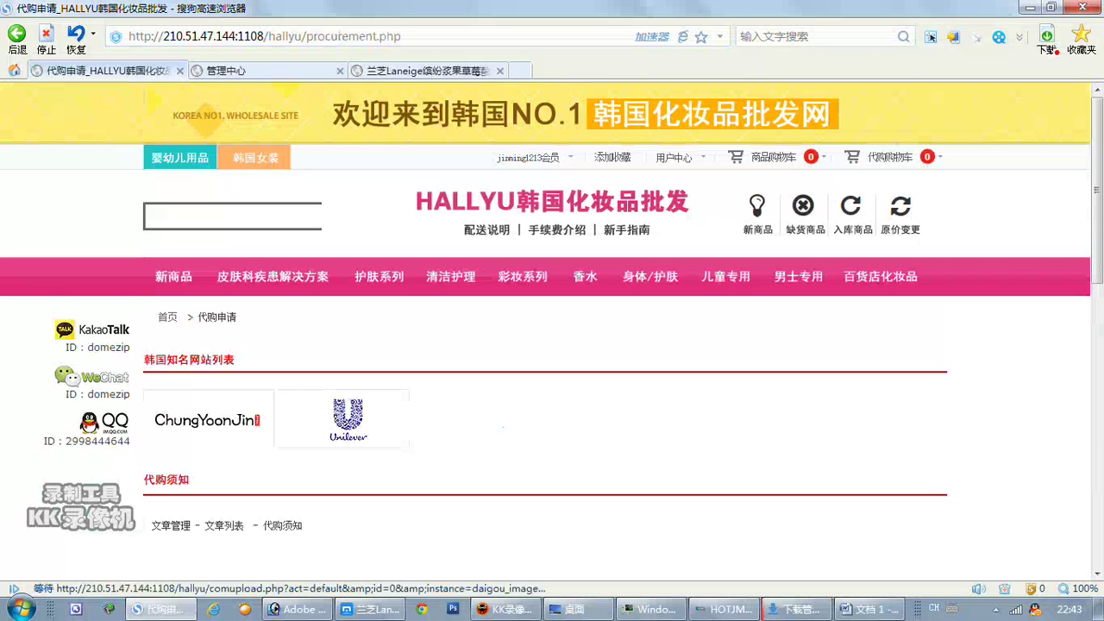
Enter product1's name as laneige 化妆水测试1 and its colour as 蓝色.
scroll(529, 390, "down", 5)
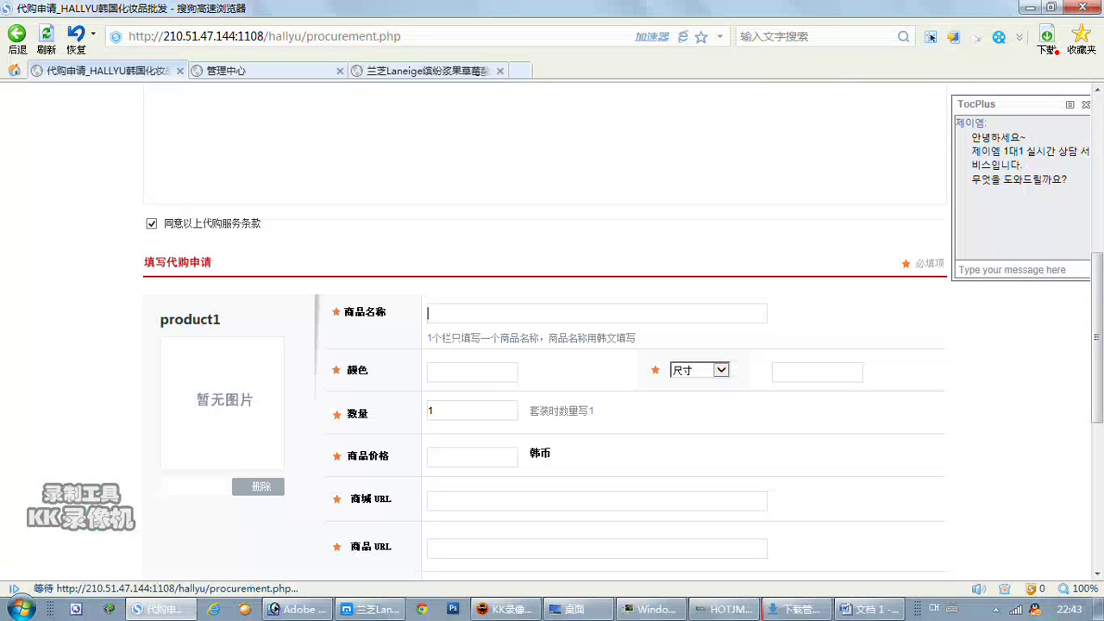
type("laneige")
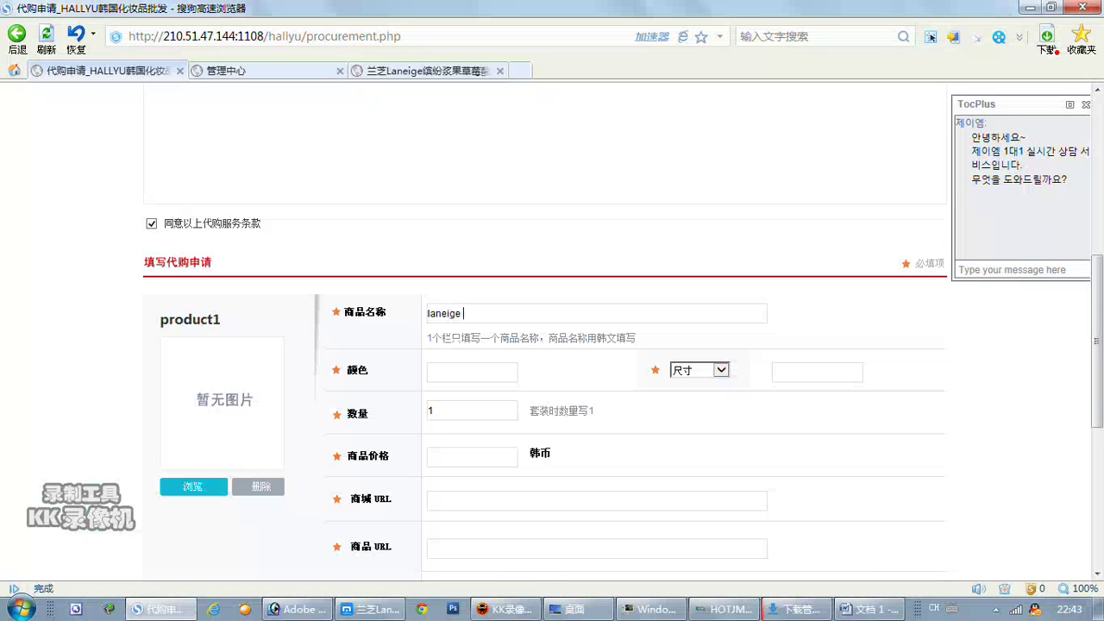
key("ctrl+space")
type("测试商品")
key("BackSpace")
key("BackSpace")
key("BackSpace")
key("BackSpace")
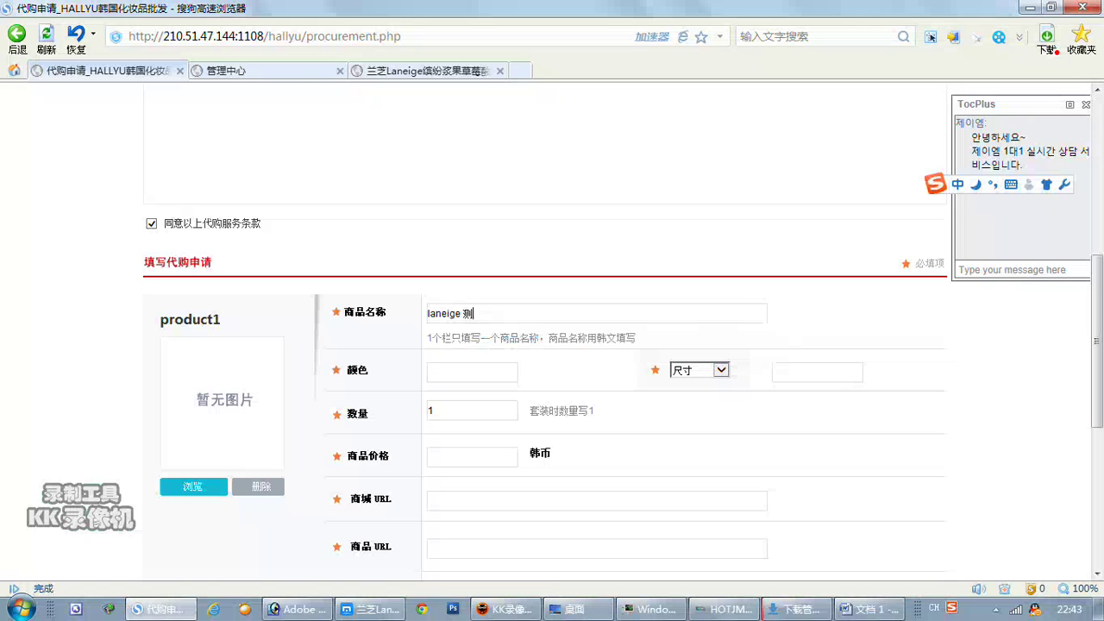
type("huazhuangs")
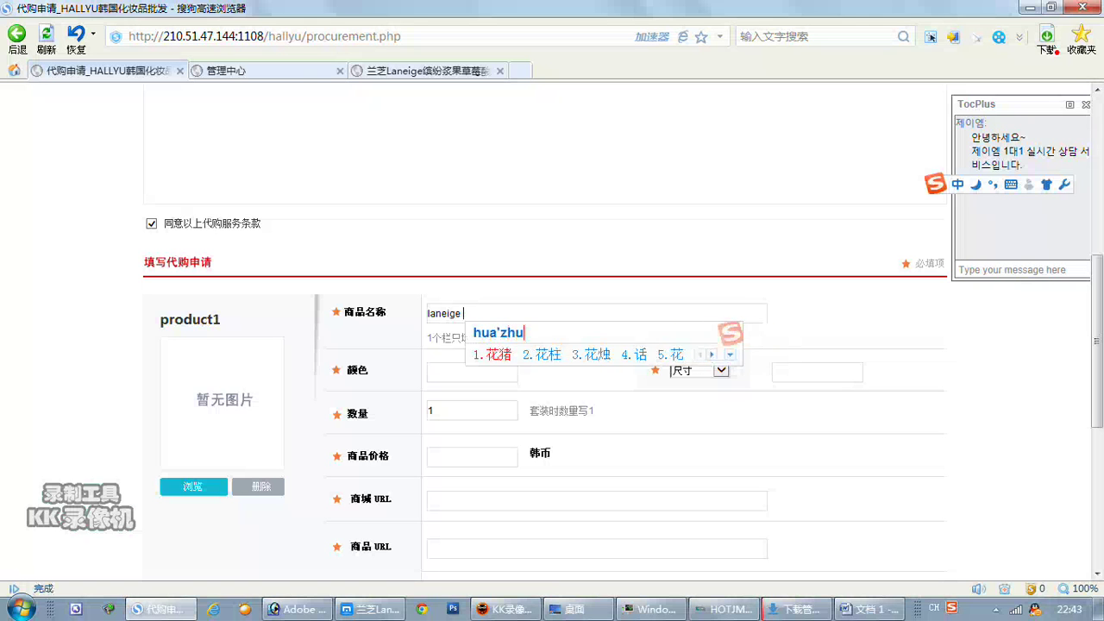
key("space")
type("ceshi")
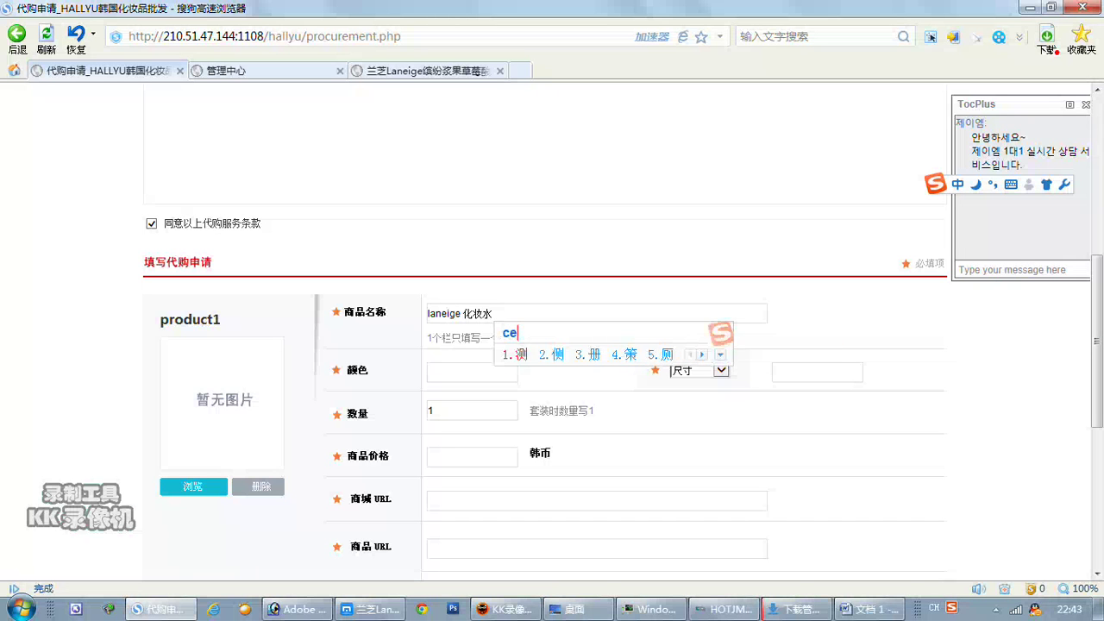
key("space")
type("1")
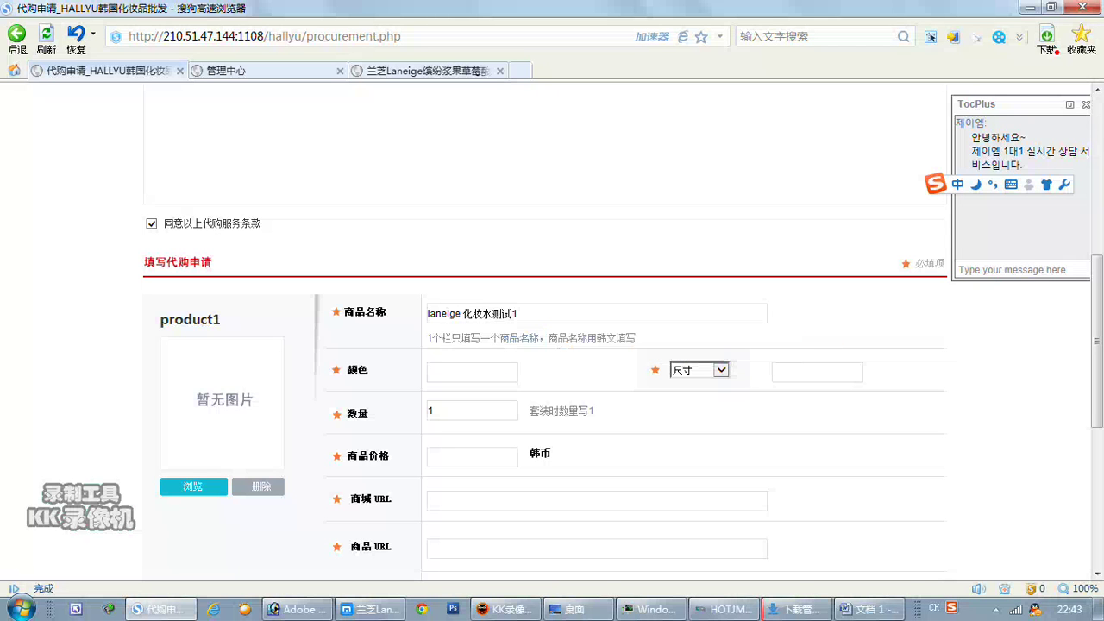
type("lanse")
key("space")
Set product1's specification to 容量 250ml, price 10000 won and quantity 2.
left_click(721, 370)
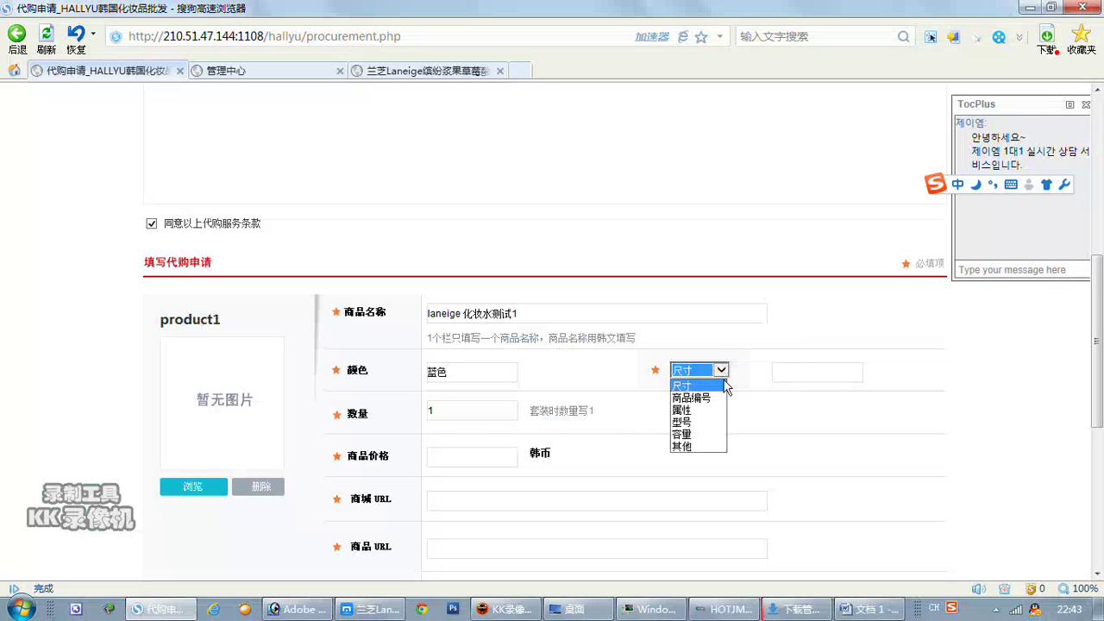
left_click(707, 434)
left_click(774, 372)
type("250")
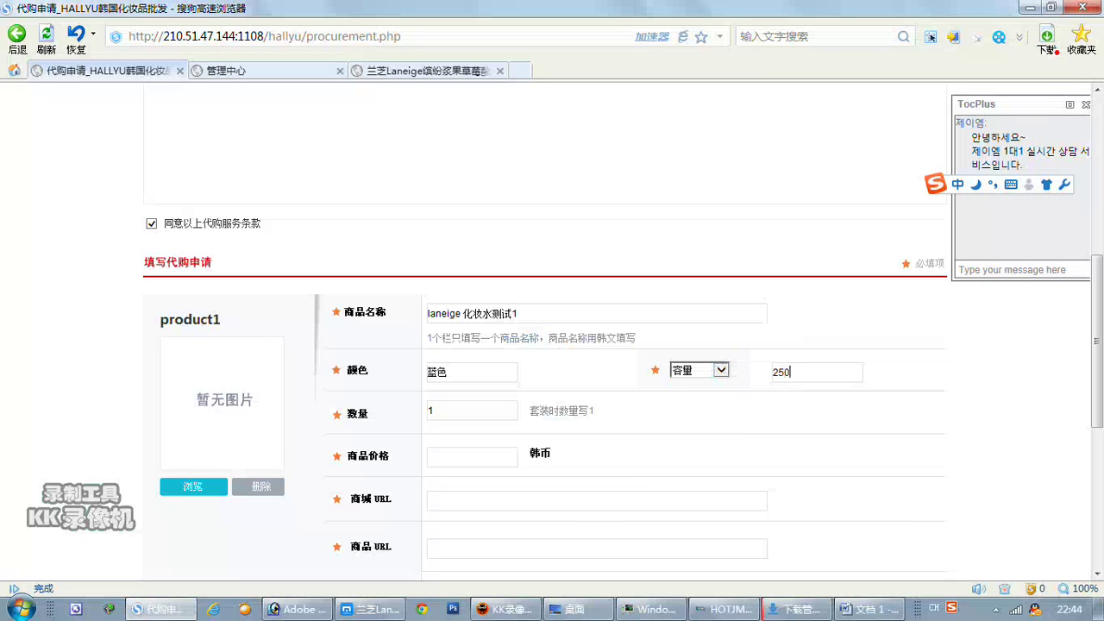
type("ml")
key("Return")
key("Tab")
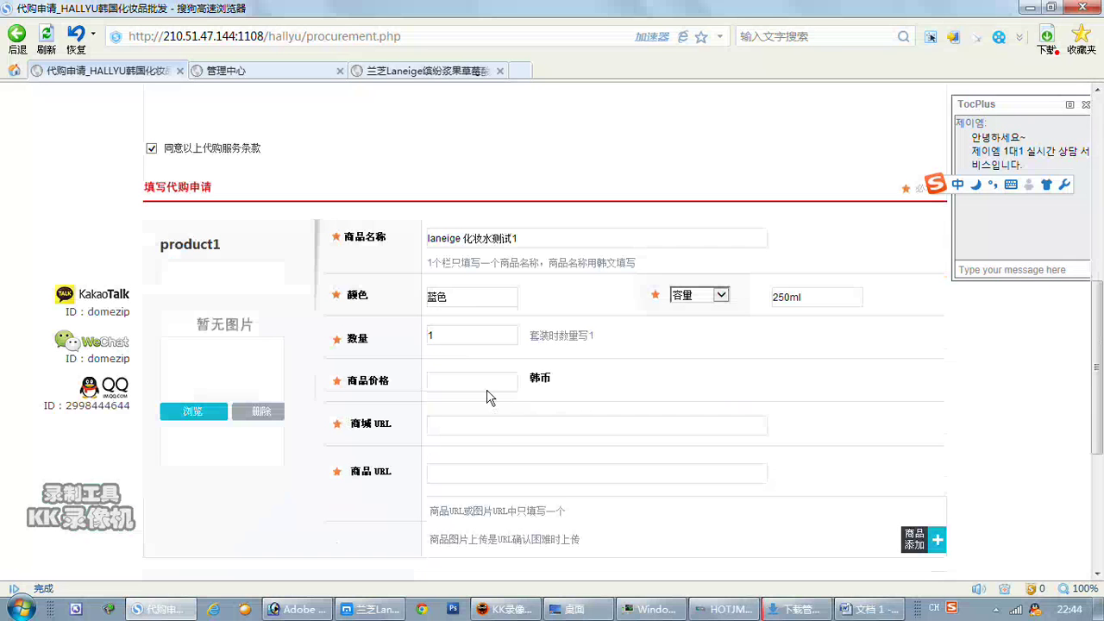
type("10000")
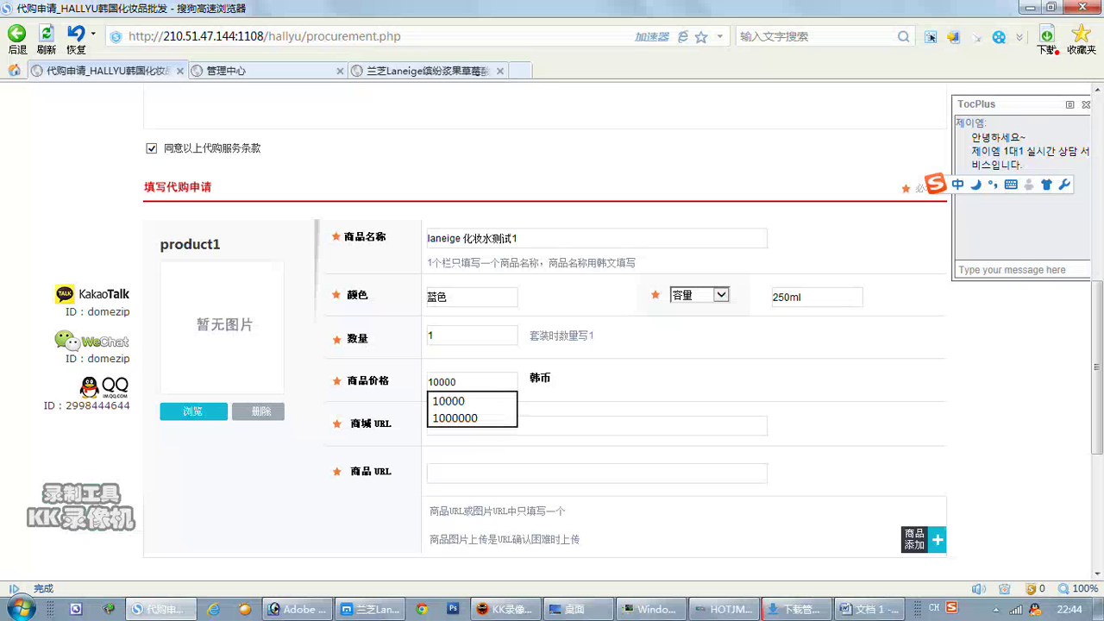
key("Escape")
key("shift+Tab")
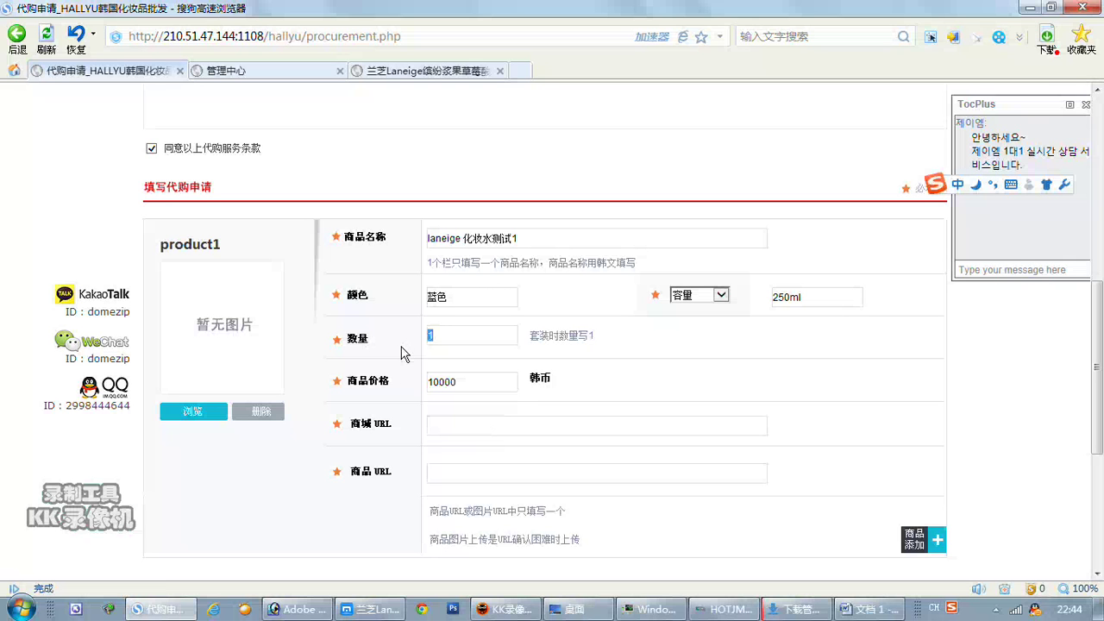
type("2")
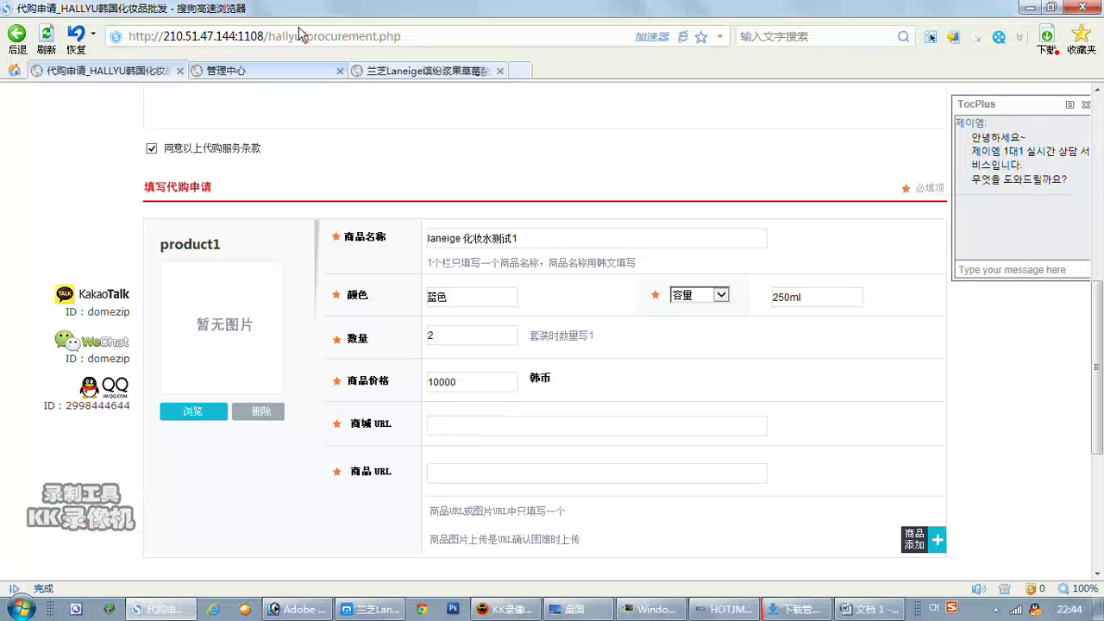
Copy the page address into product1's shop URL and the base site address into its product URL.
left_click(371, 36)
key("ctrl+c")
left_click(509, 426)
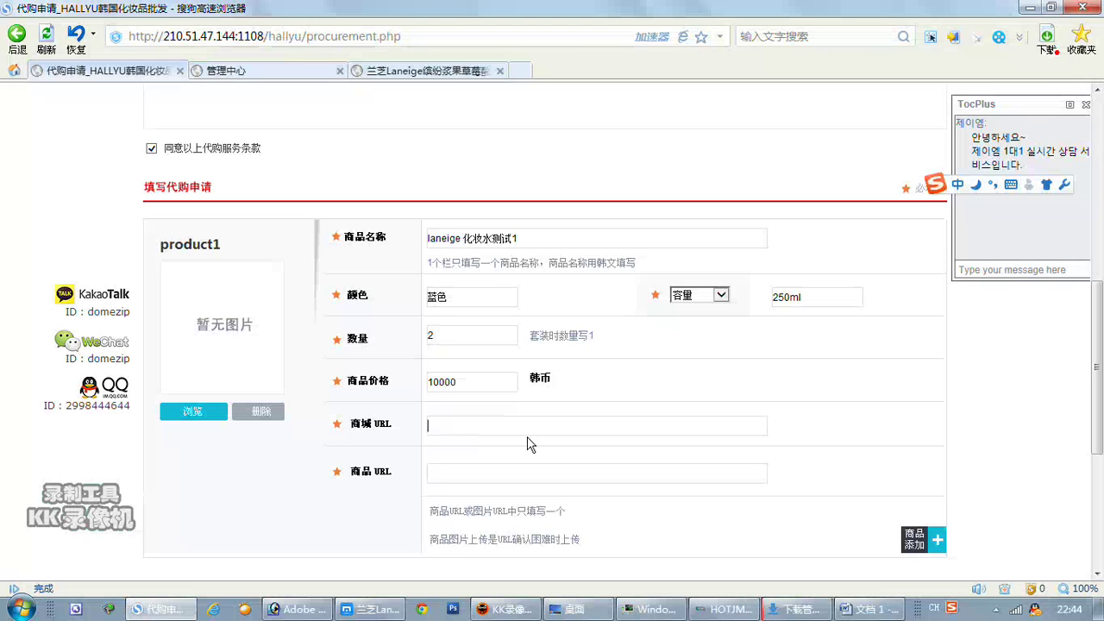
key("ctrl+v")
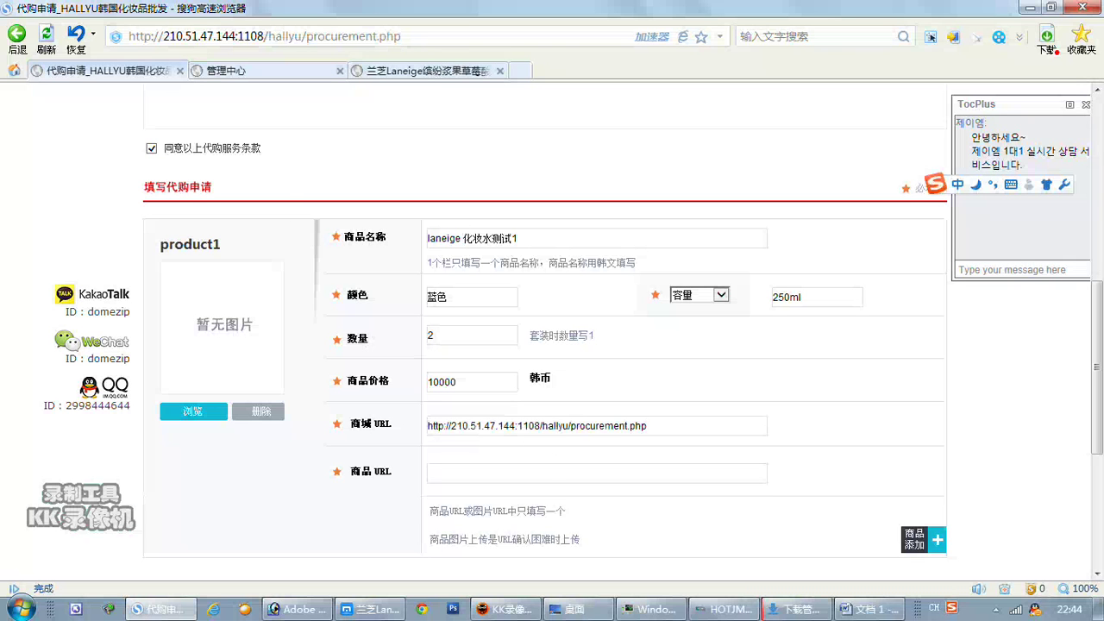
left_click(250, 37)
left_click_drag(304, 36, 127, 36)
key("ctrl+c")
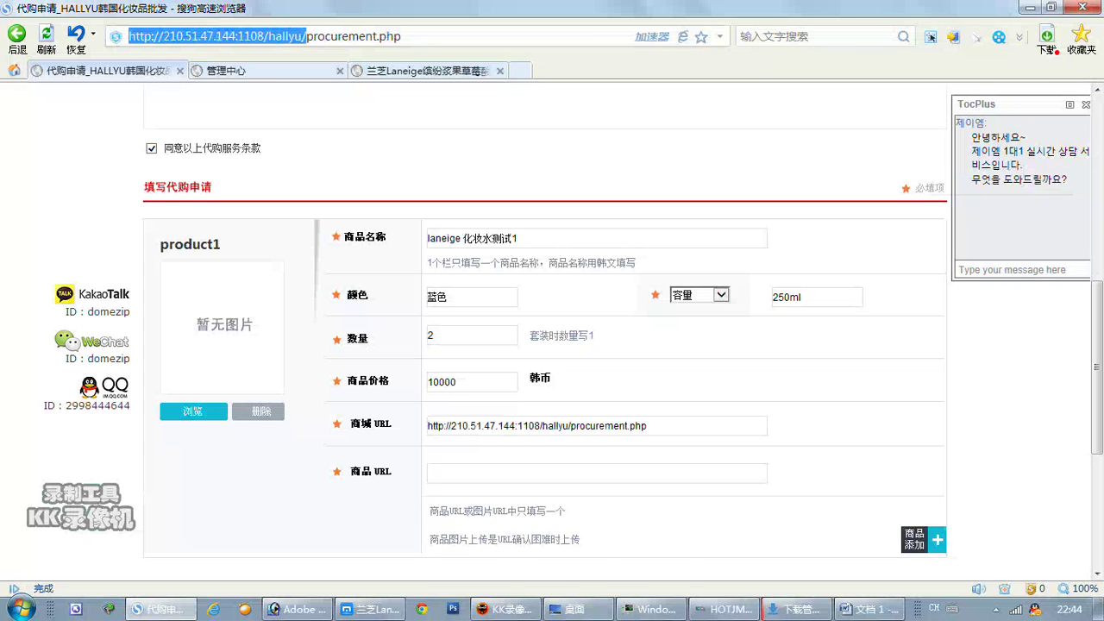
double_click(496, 472)
key("ctrl+v")
scroll(552, 345, "down", 5)
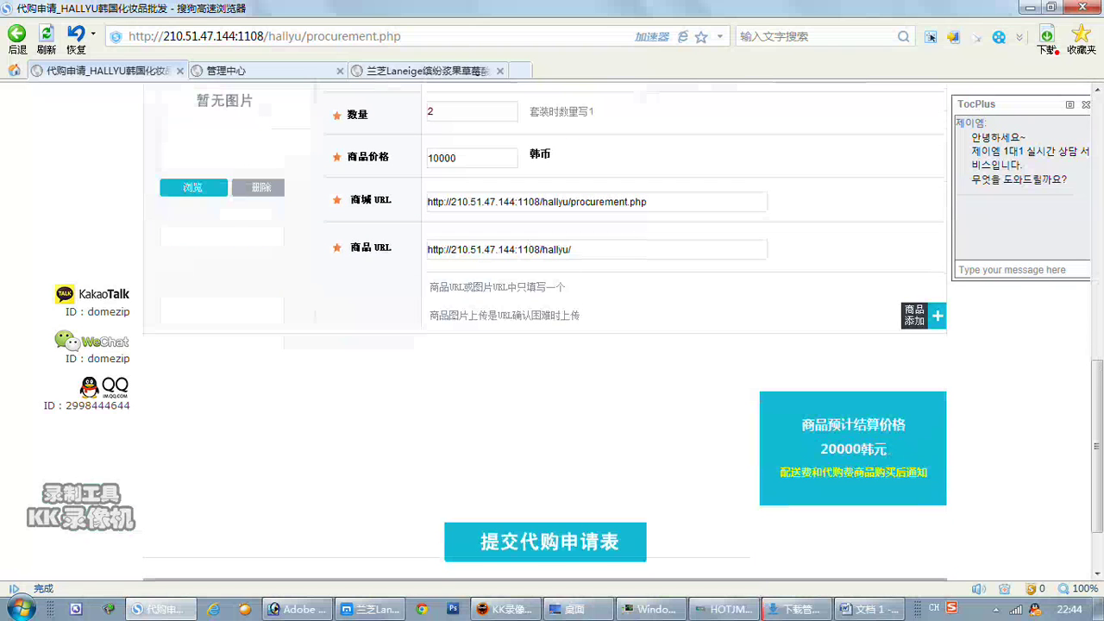
Add a second product and name it laneige 化妆水测试2.
left_click(937, 316)
scroll(746, 403, "down", 2)
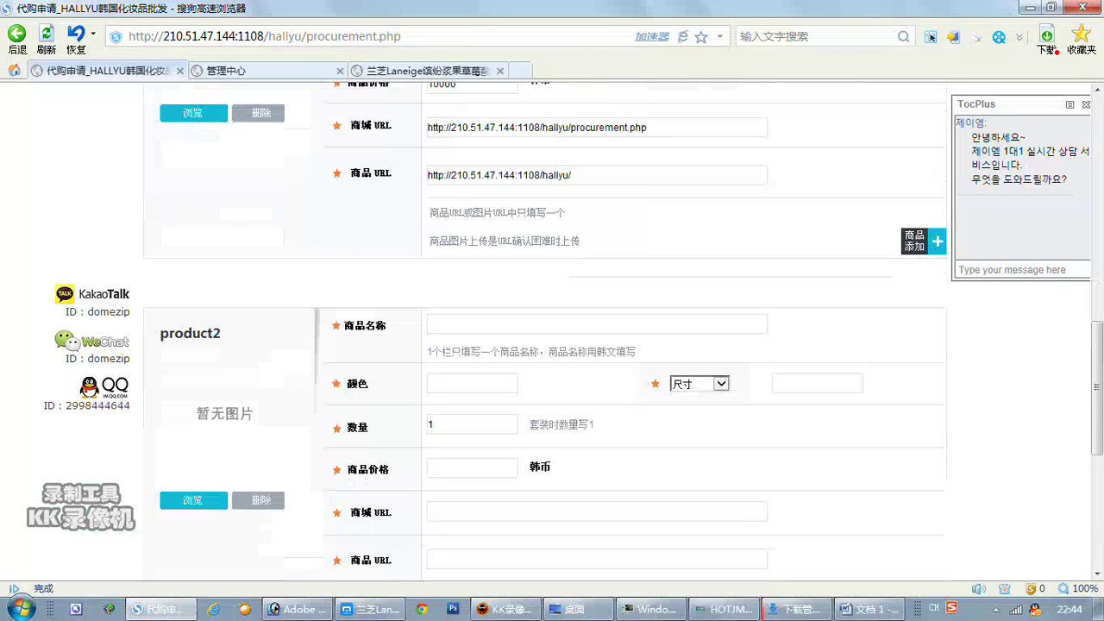
left_click(449, 324)
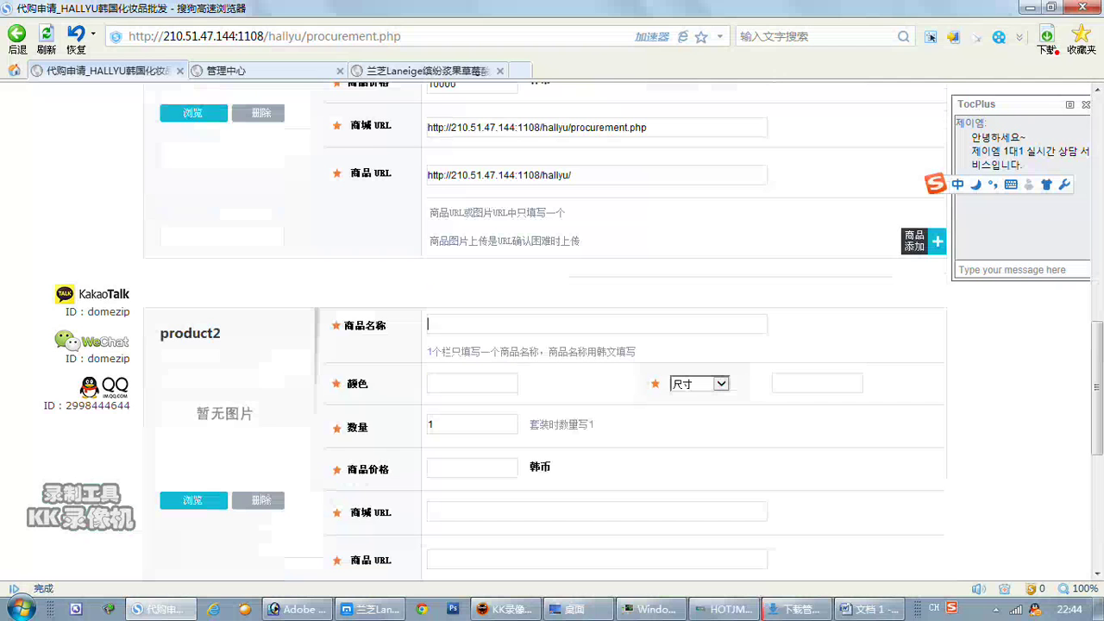
scroll(552, 344, "up", 5)
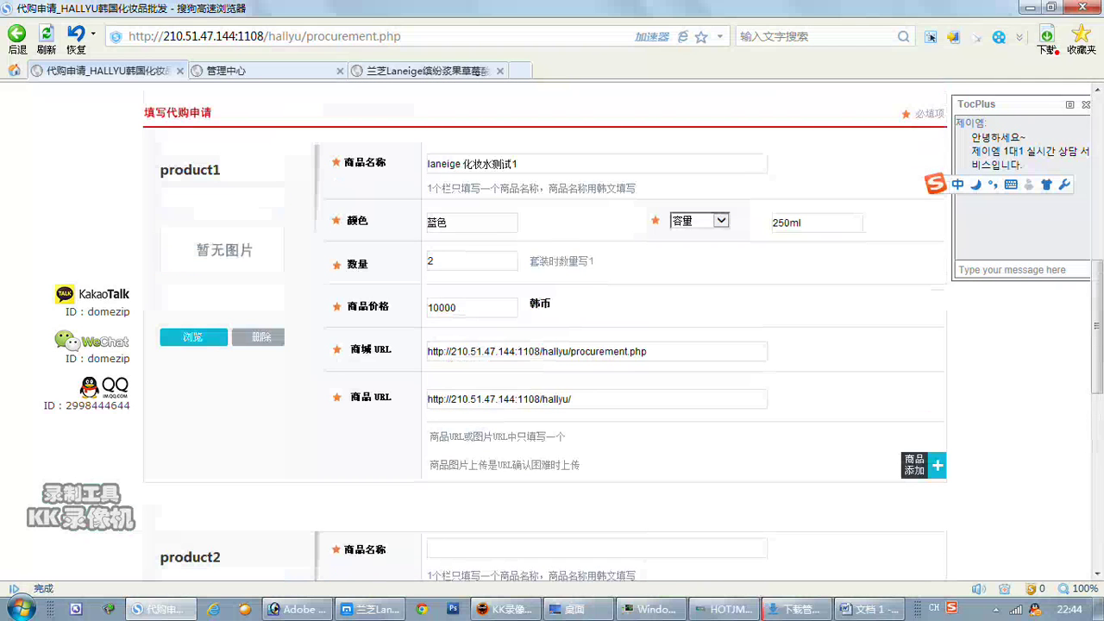
left_click_drag(428, 163, 517, 164)
scroll(394, 312, "down", 5)
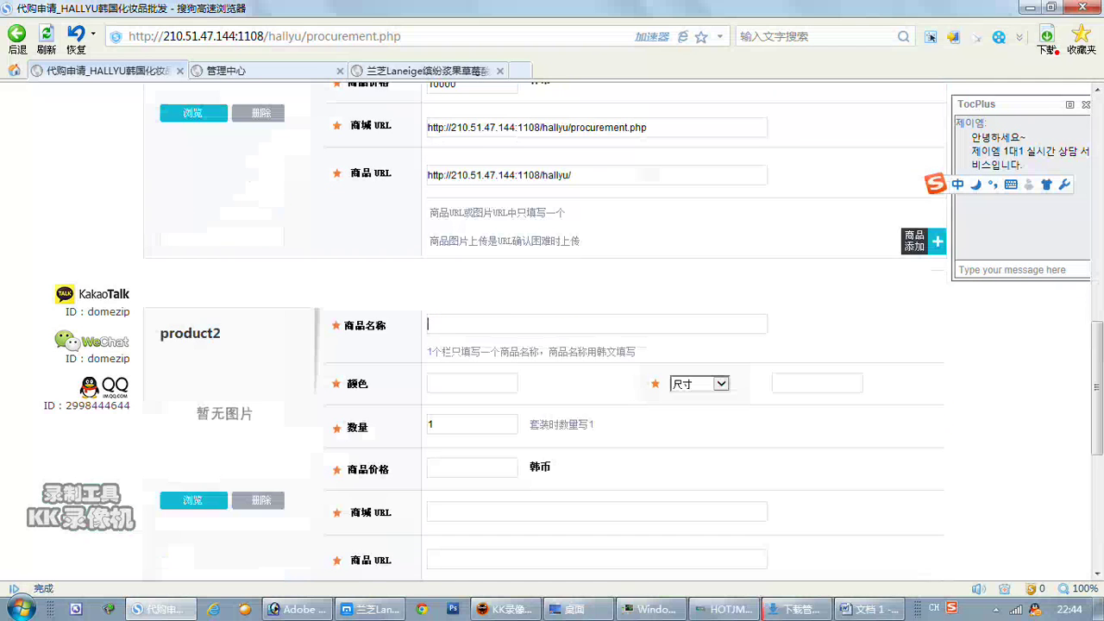
key("ctrl+v")
key("BackSpace")
type("2")
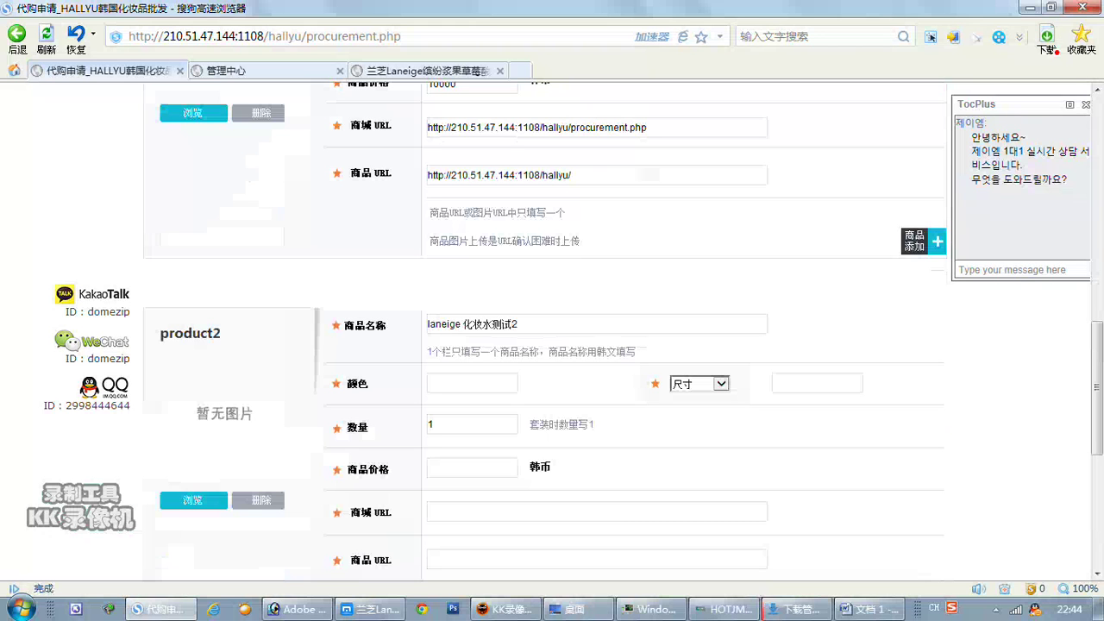
Give product2 colour 红色, 商品编号 23454555, quantity 5 and price 20000.
left_click(466, 382)
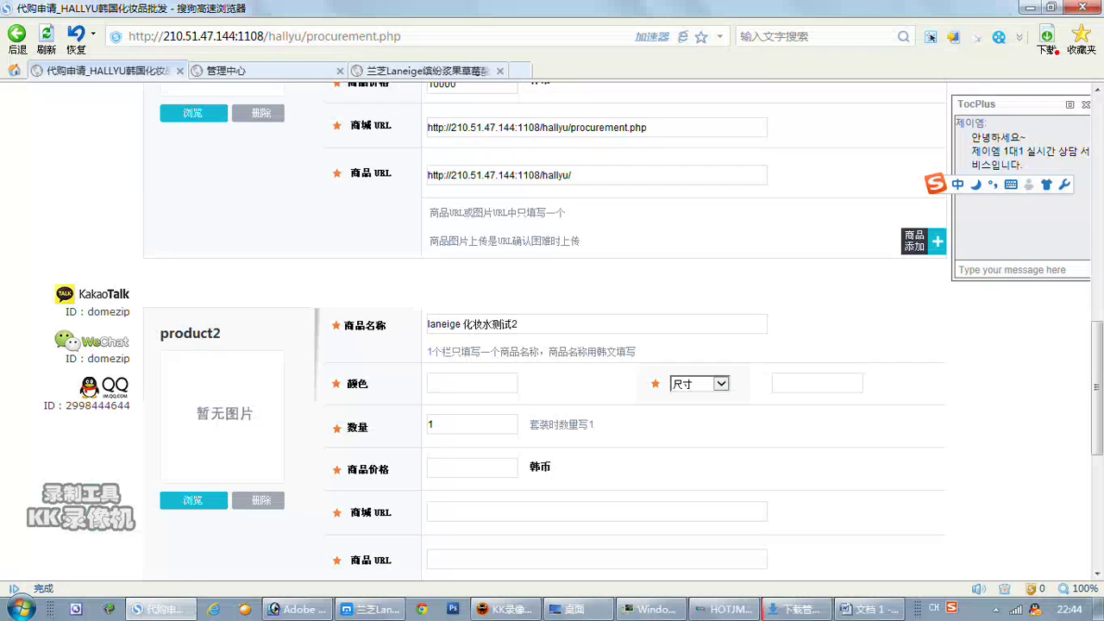
type("红色")
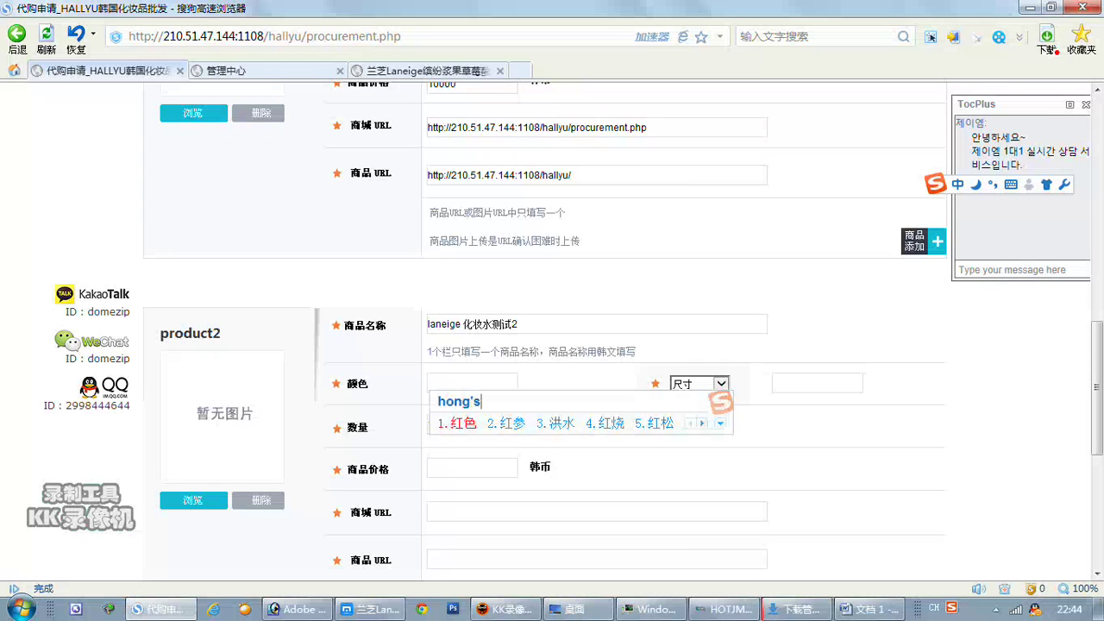
left_click(721, 383)
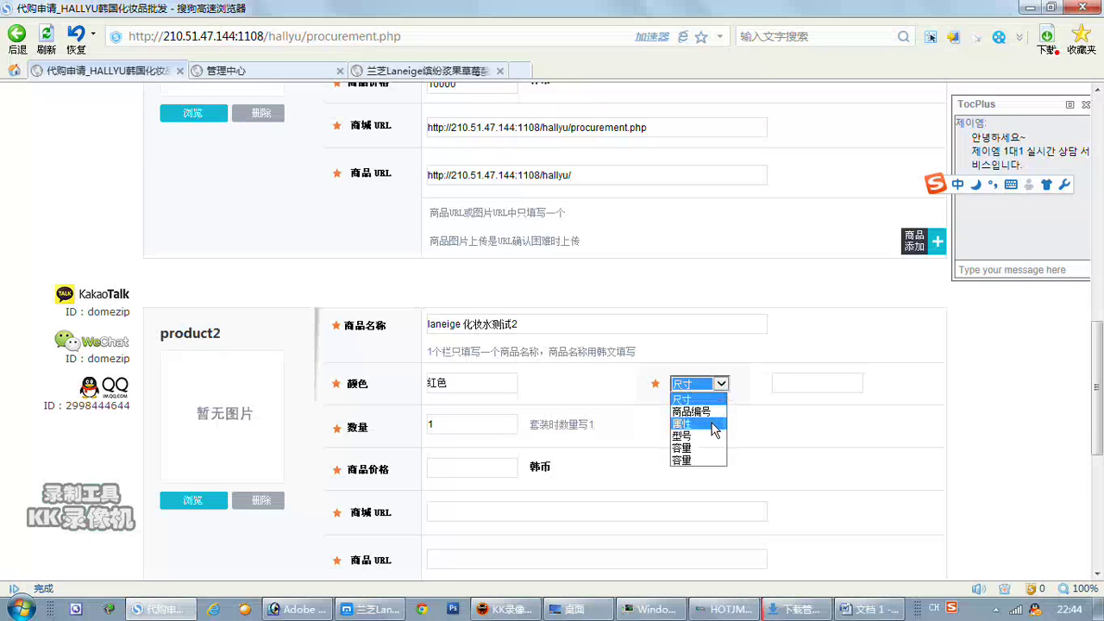
left_click(709, 419)
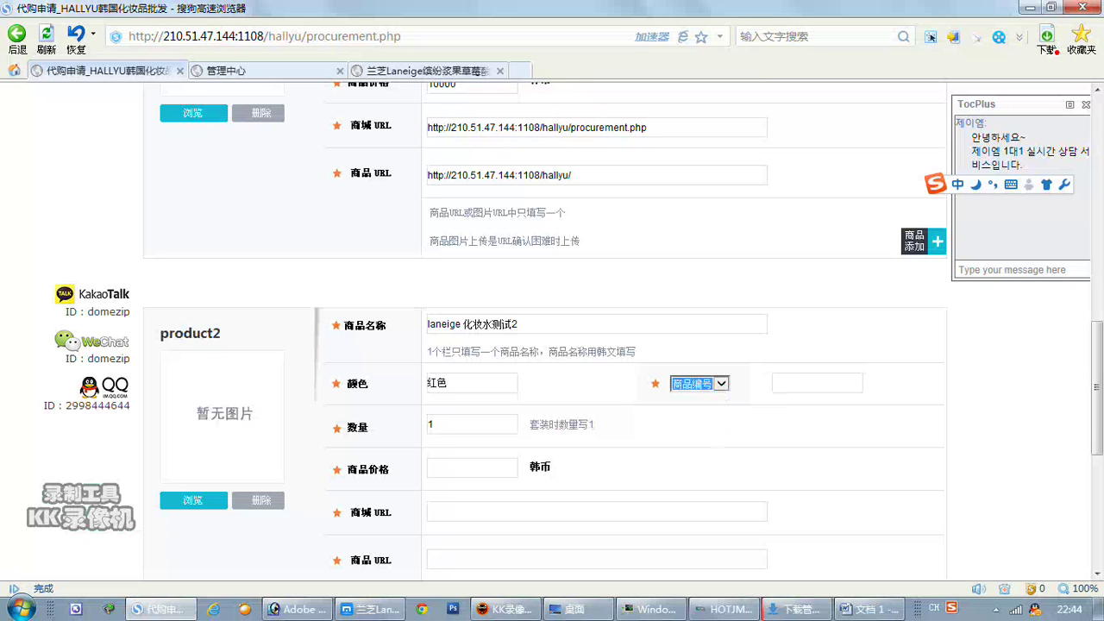
type("23454555")
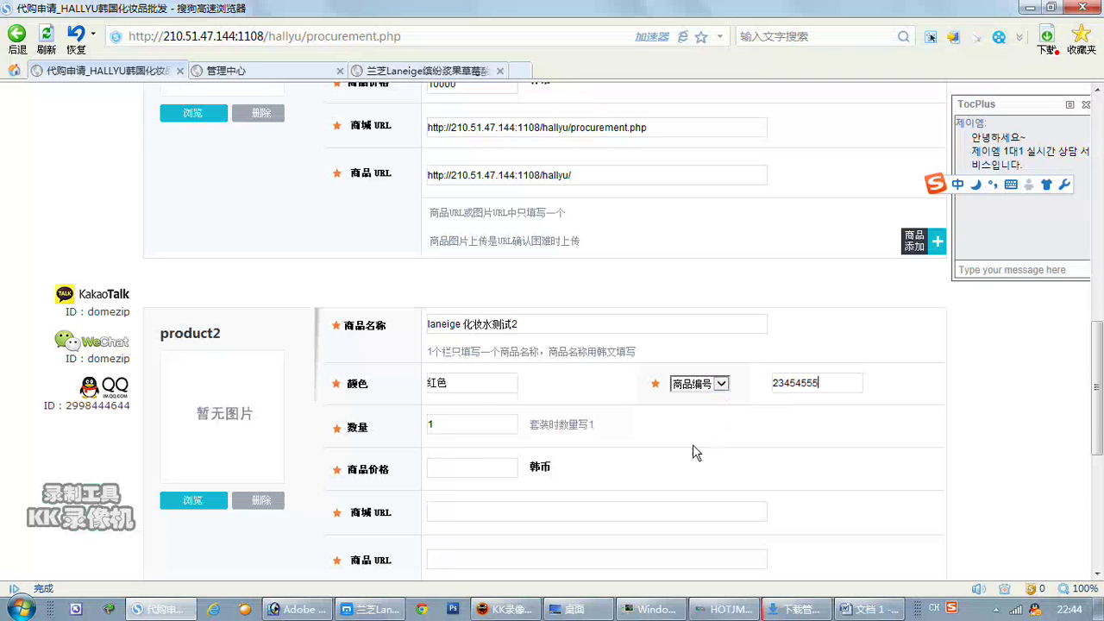
double_click(430, 424)
type("5")
left_click(429, 468)
type("0")
key("BackSpace")
type("2")
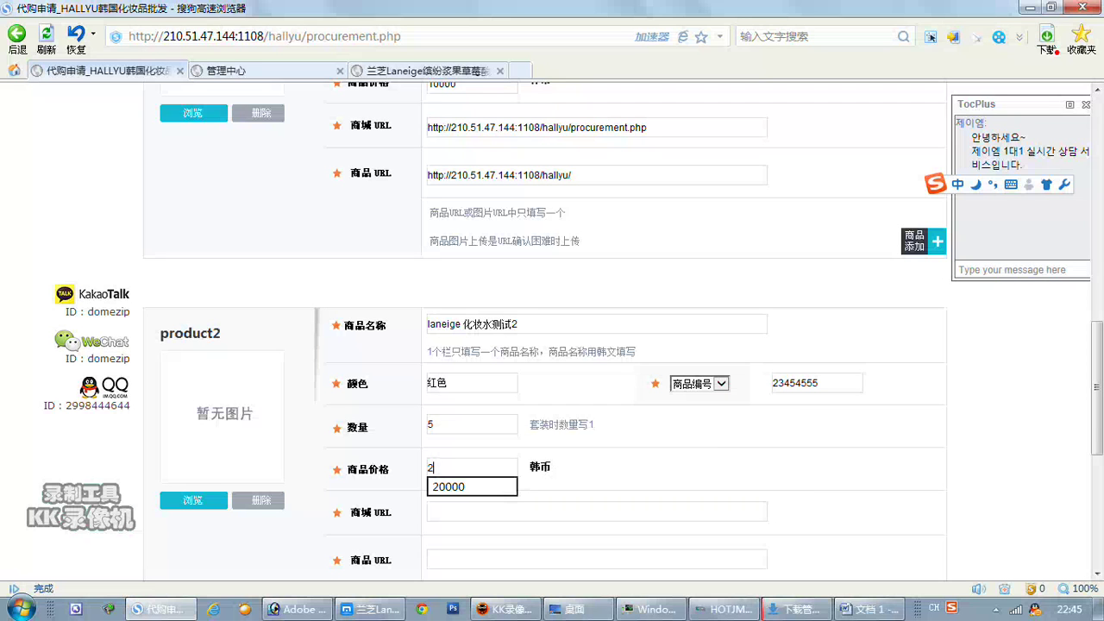
type("0000")
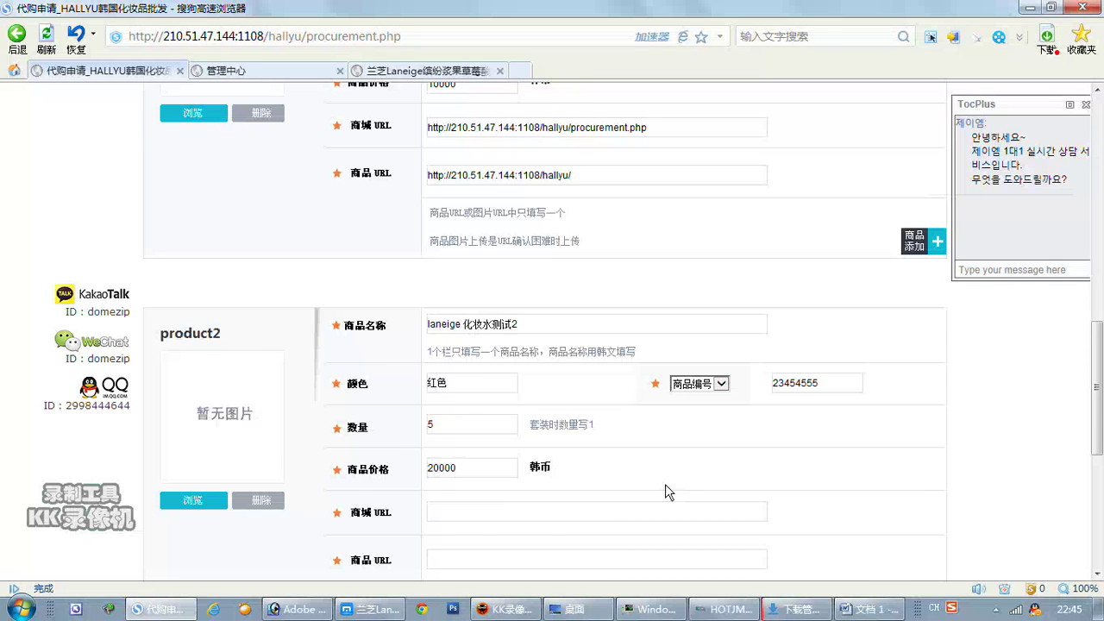
Start typing product2's shop URL, then clear the mistyped field.
scroll(665, 493, "down", 2)
left_click(428, 436)
type("http")
key("Return")
type(":")
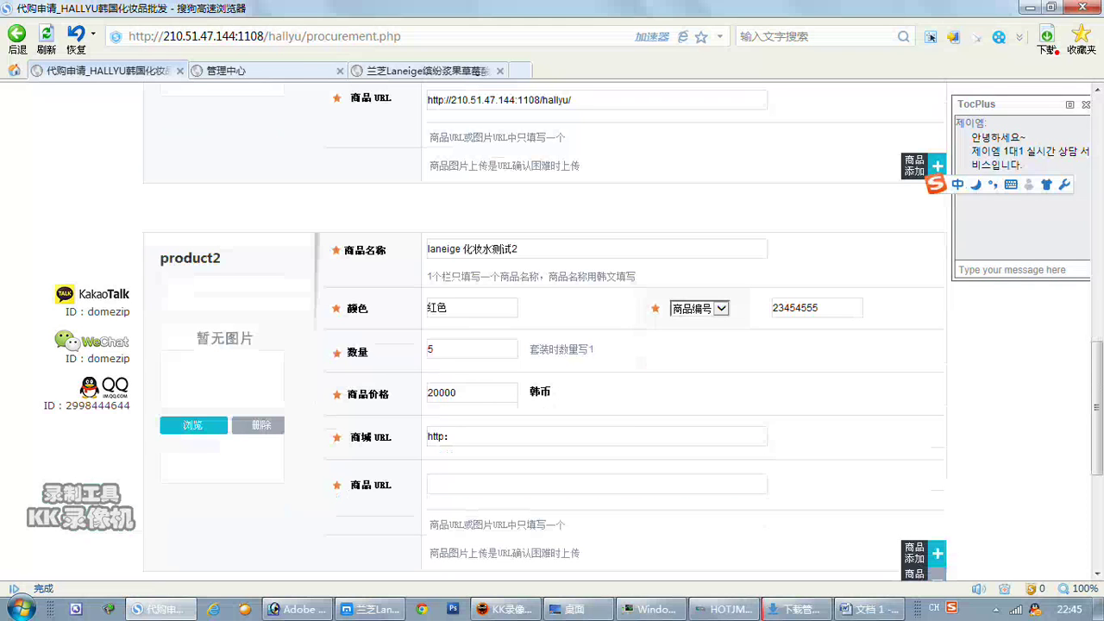
type("、")
key("BackSpace")
key("BackSpace")
key("shift")
key("BackSpace")
key("BackSpace")
key("BackSpace")
key("BackSpace")
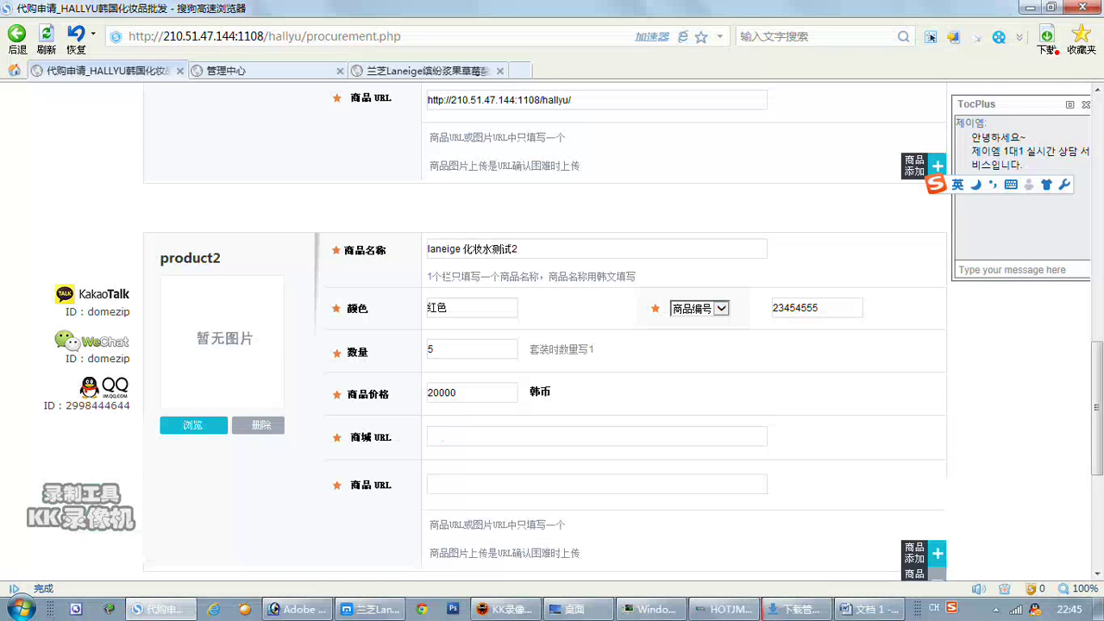
left_click(379, 69)
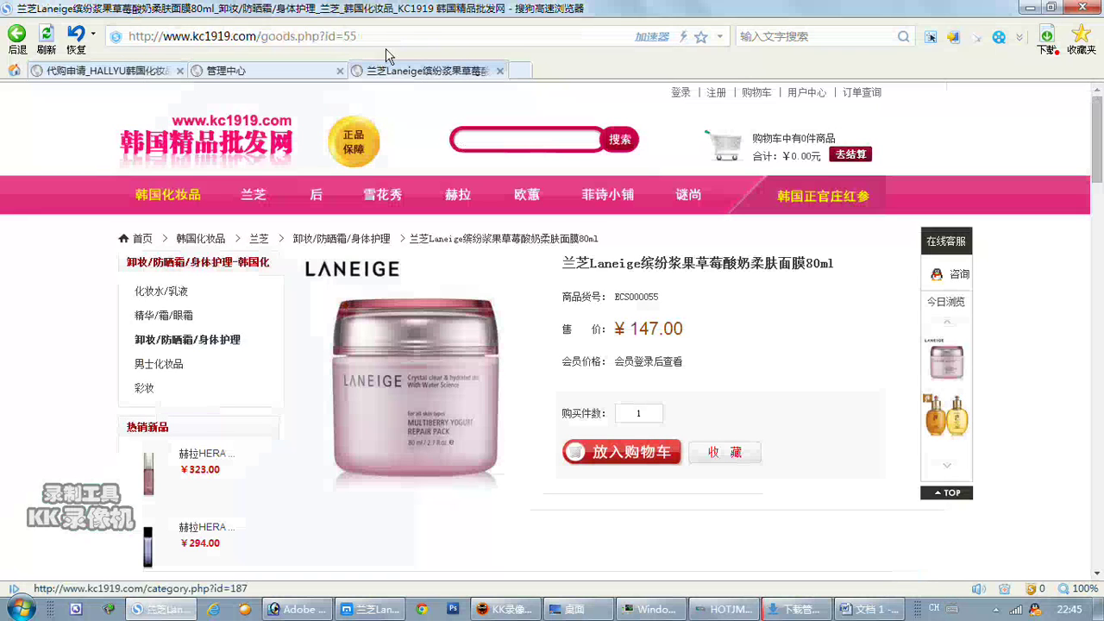
left_click(371, 37)
key("ctrl+c")
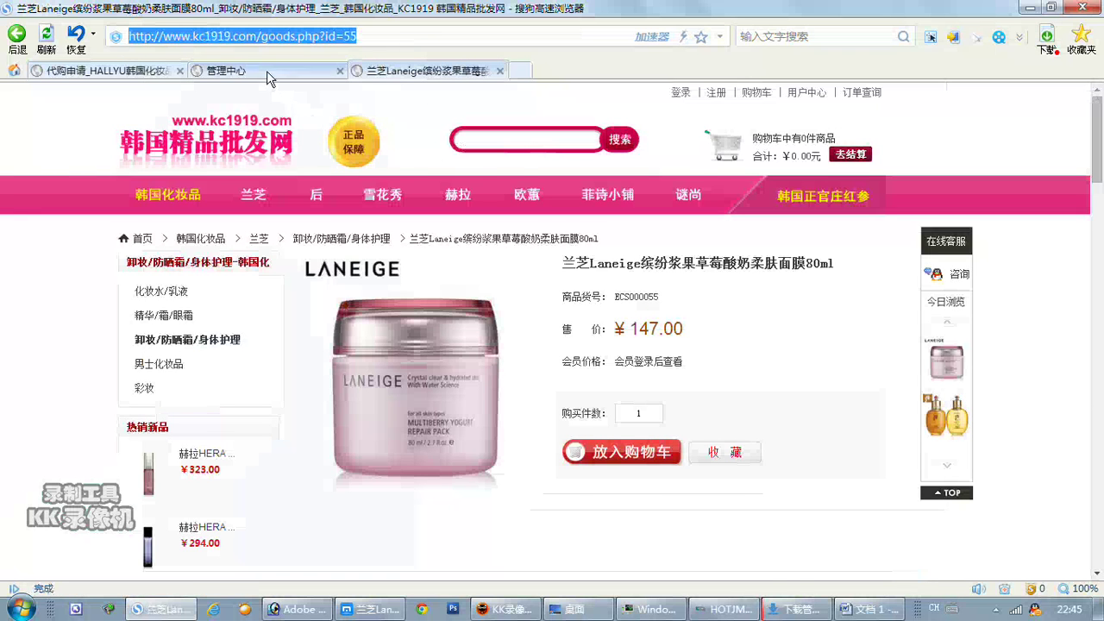
left_click(266, 71)
left_click(129, 71)
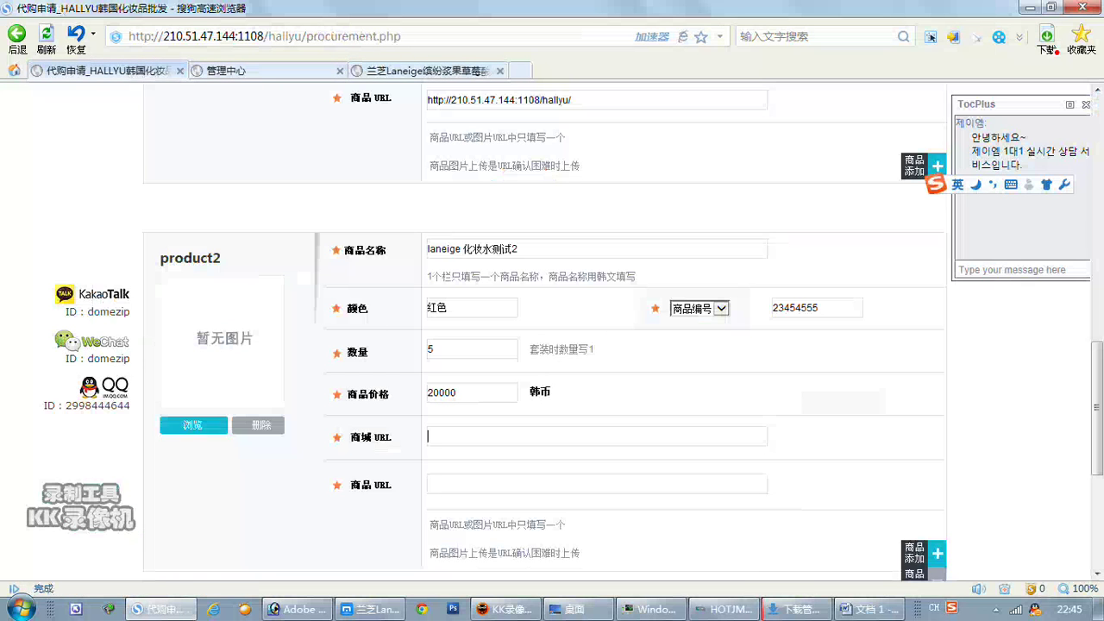
key("ctrl+v")
key("Tab")
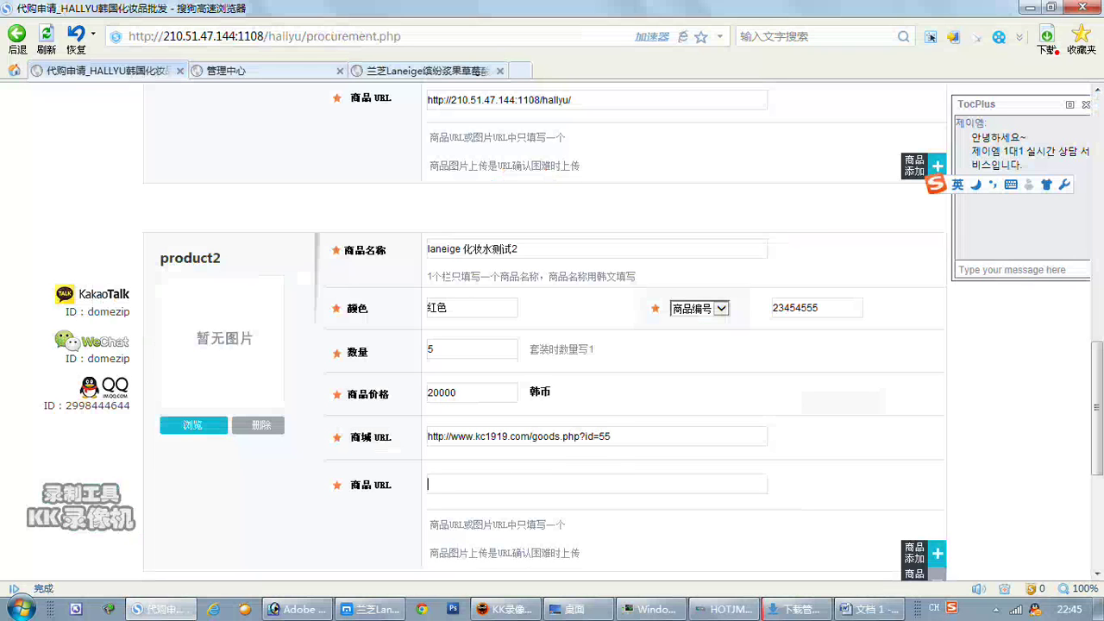
key("ctrl+v")
left_click_drag(611, 436, 532, 436)
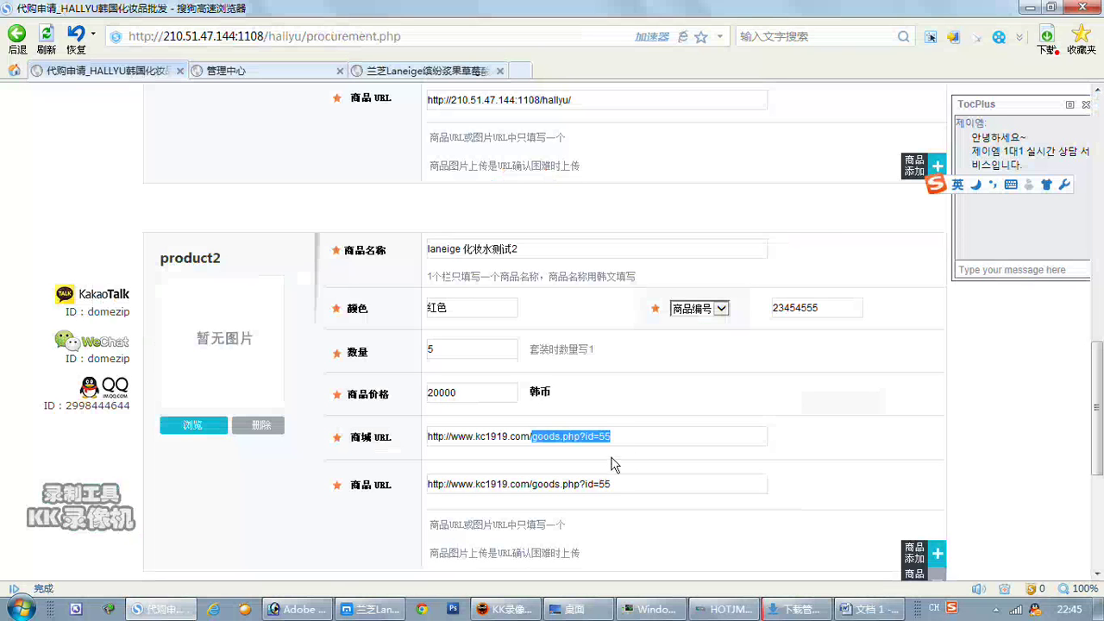
key("BackSpace")
scroll(855, 388, "down", 3)
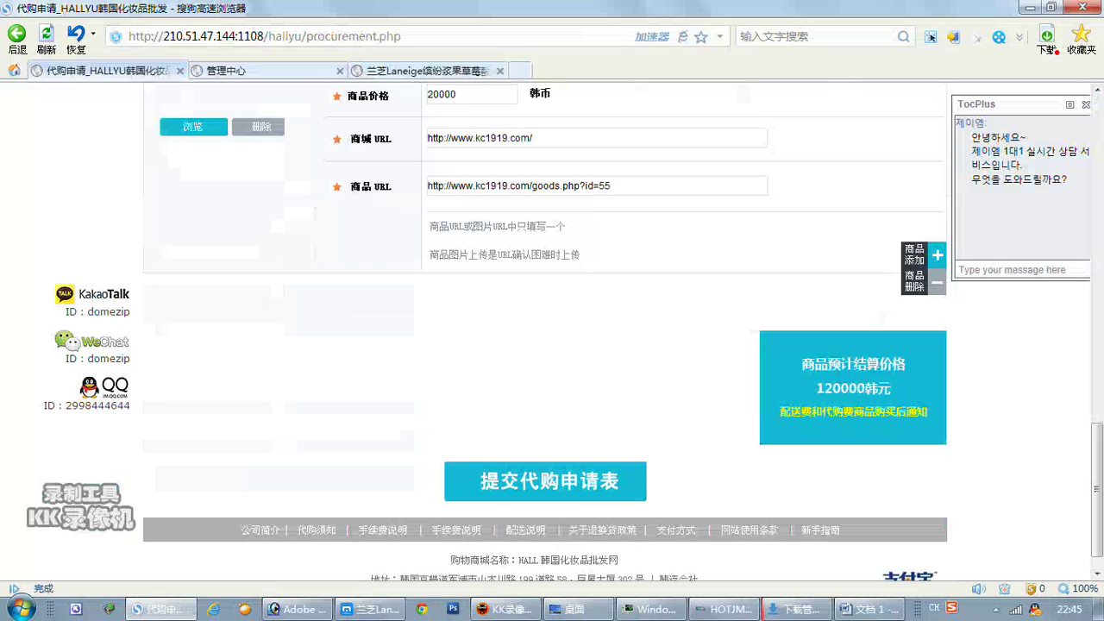
Submit the request and scroll through the list showing both products at 696.34元.
left_click(602, 483)
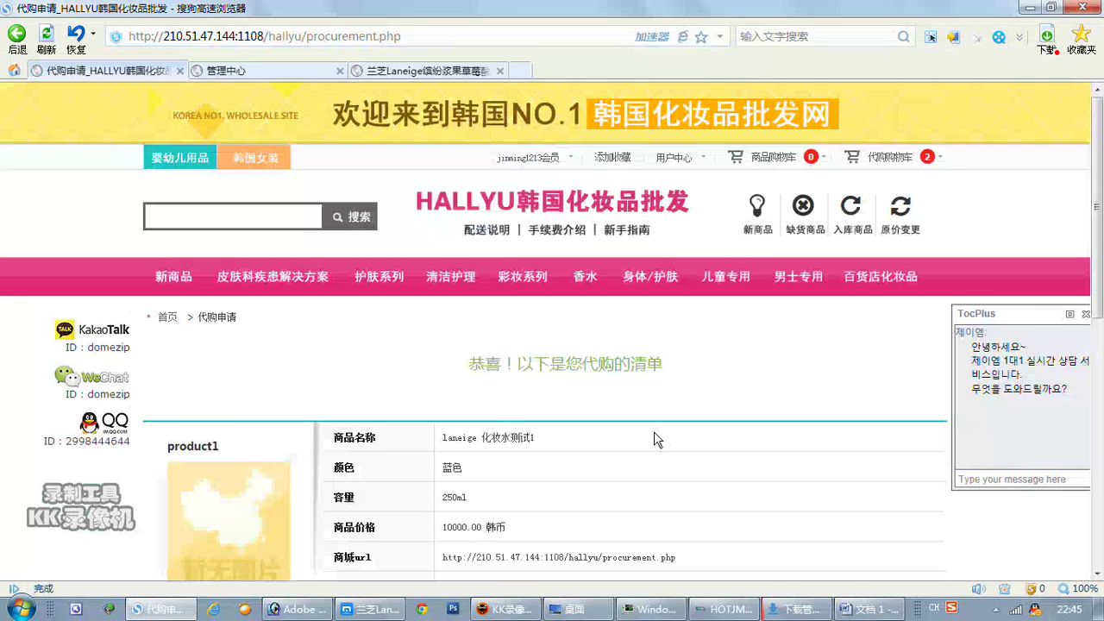
scroll(659, 445, "down", 3)
scroll(664, 450, "down", 2)
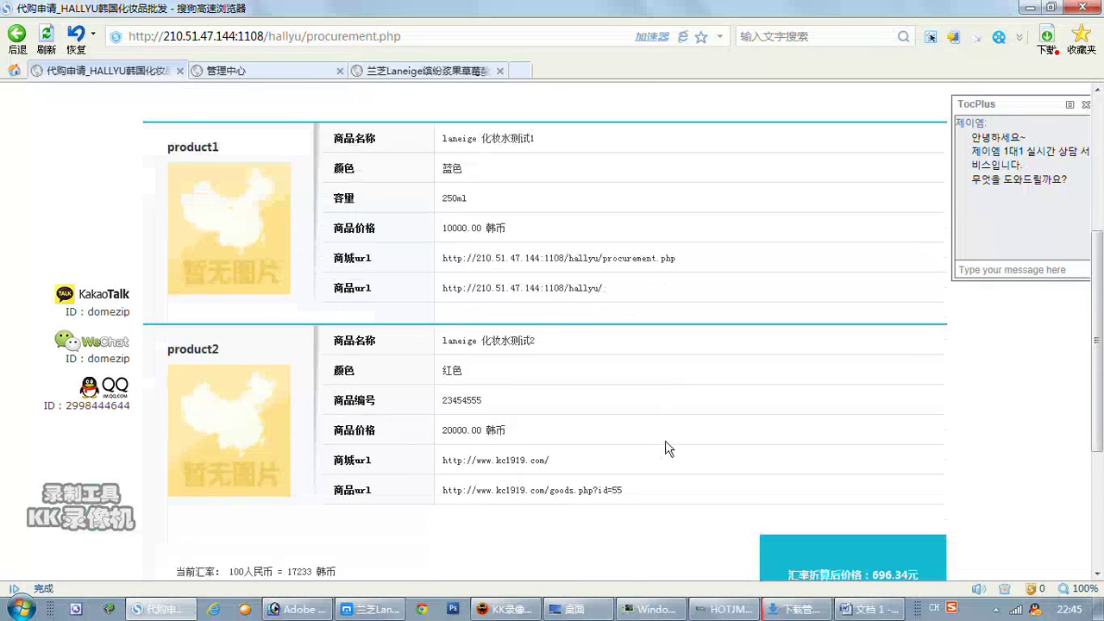
scroll(665, 448, "down", 3)
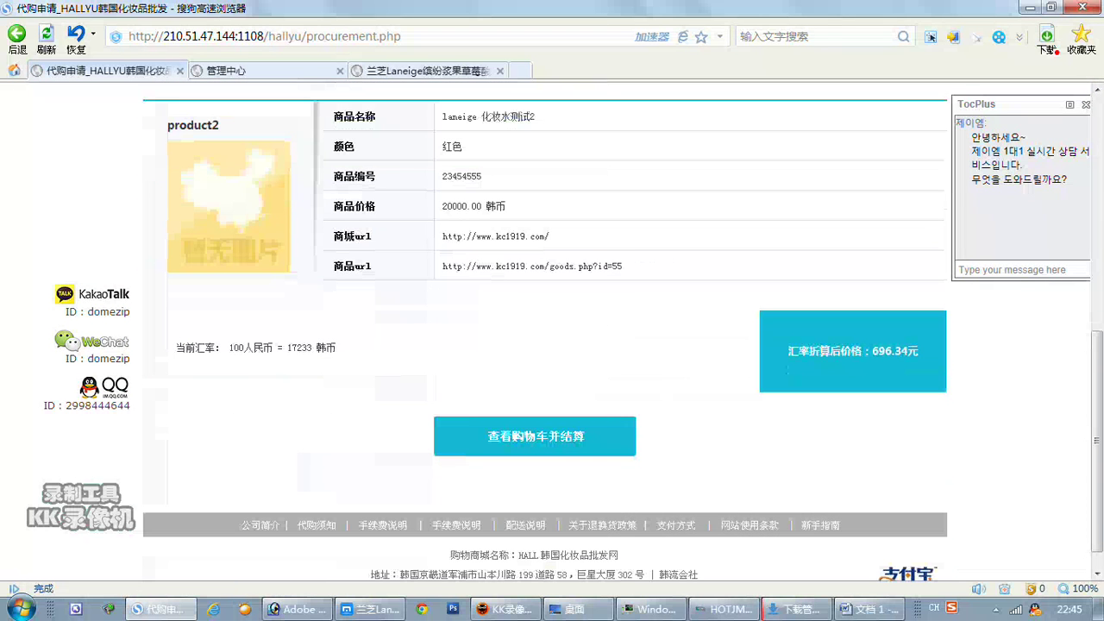
Open the 代购 cart showing both Laneige items totalling 752.06 and proceed to checkout.
left_click(533, 439)
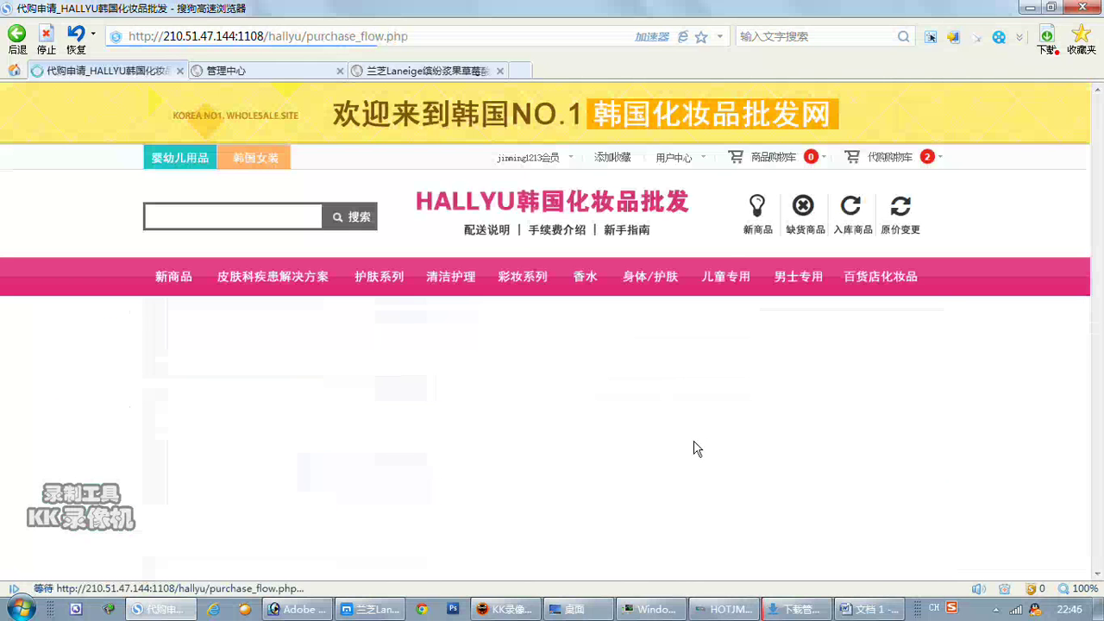
scroll(697, 451, "down", 2)
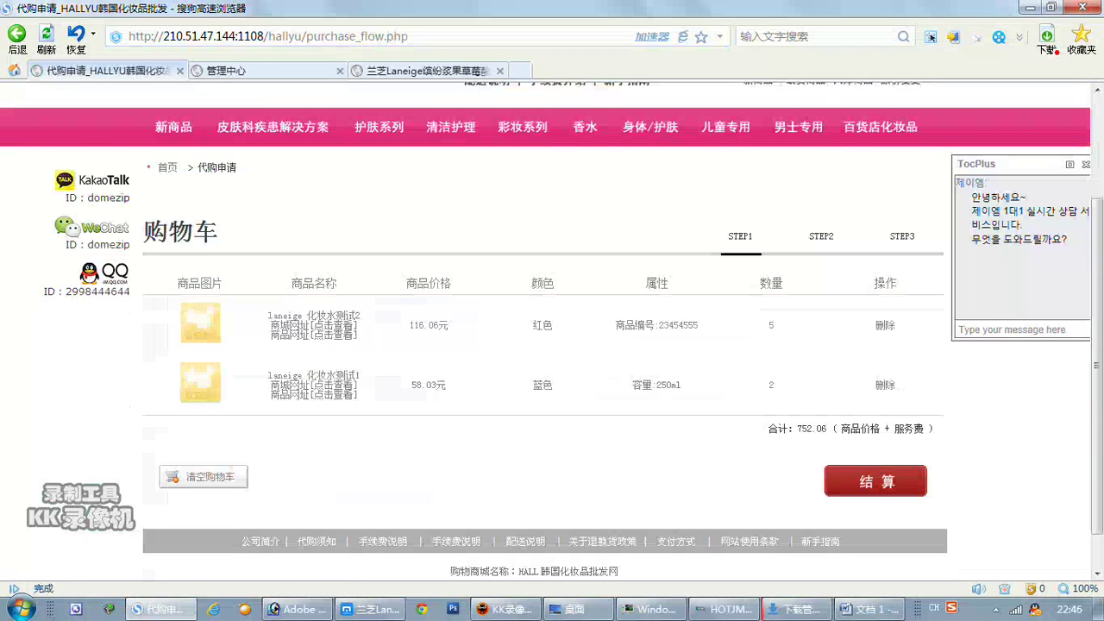
left_click(877, 488)
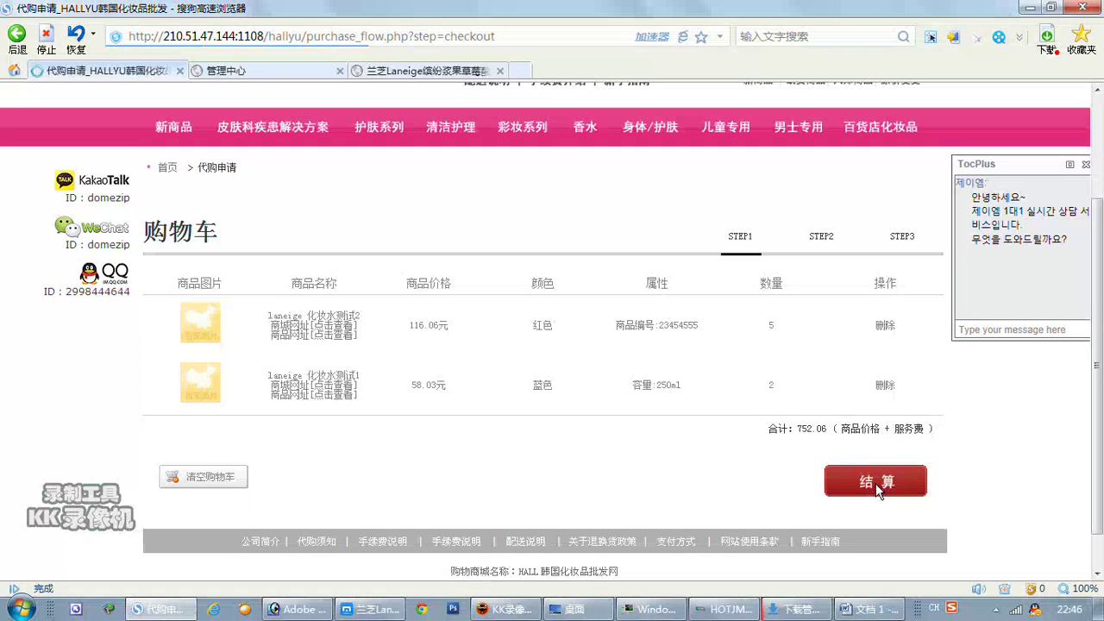
Proceed from the cart to the order confirmation page.
left_click(876, 488)
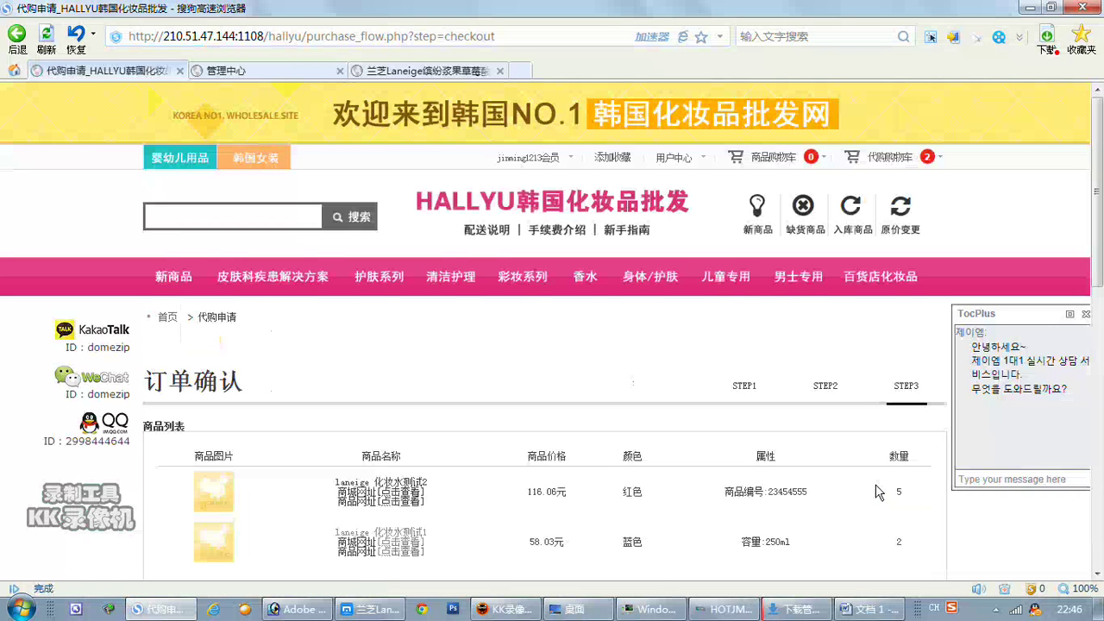
scroll(874, 488, "down", 3)
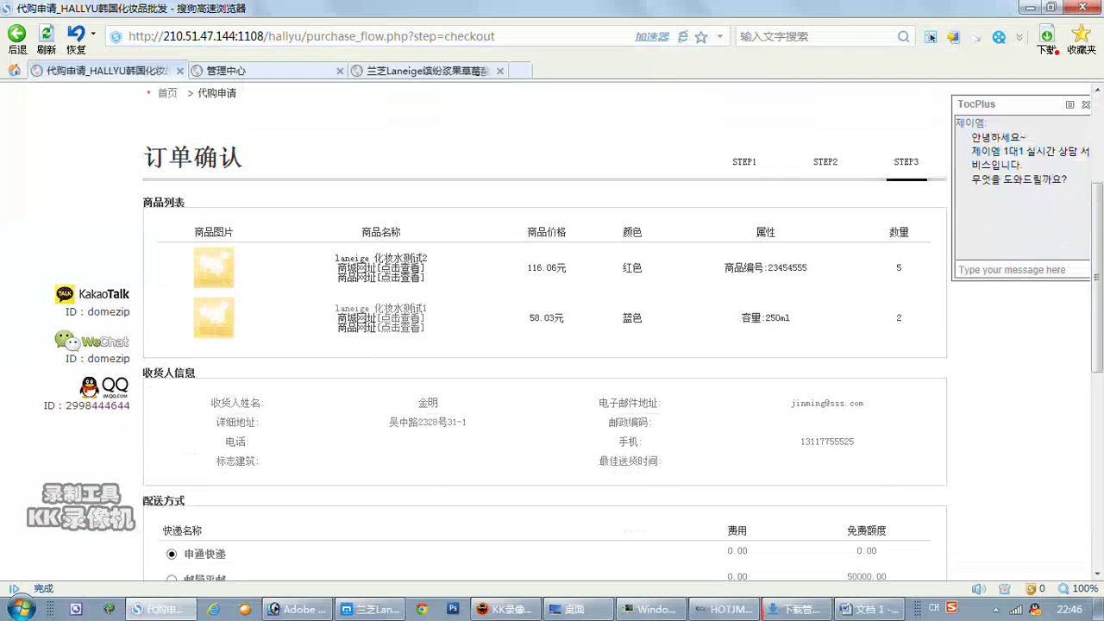
double_click(899, 268)
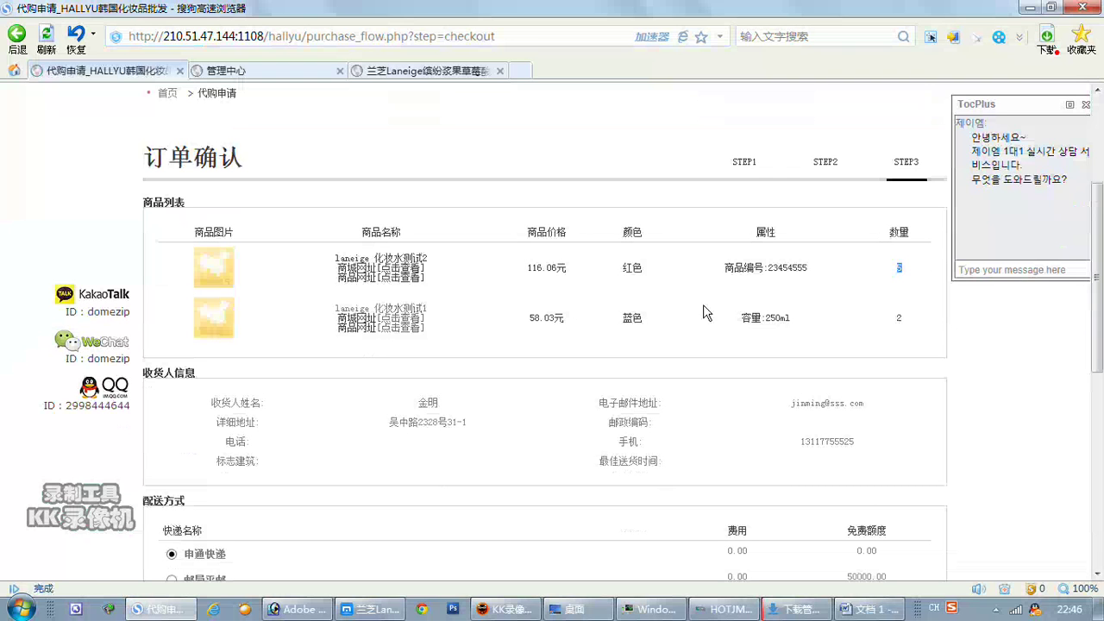
Check the first item's shop and product links, then scroll to the 752.06元 payable total.
left_click(396, 276)
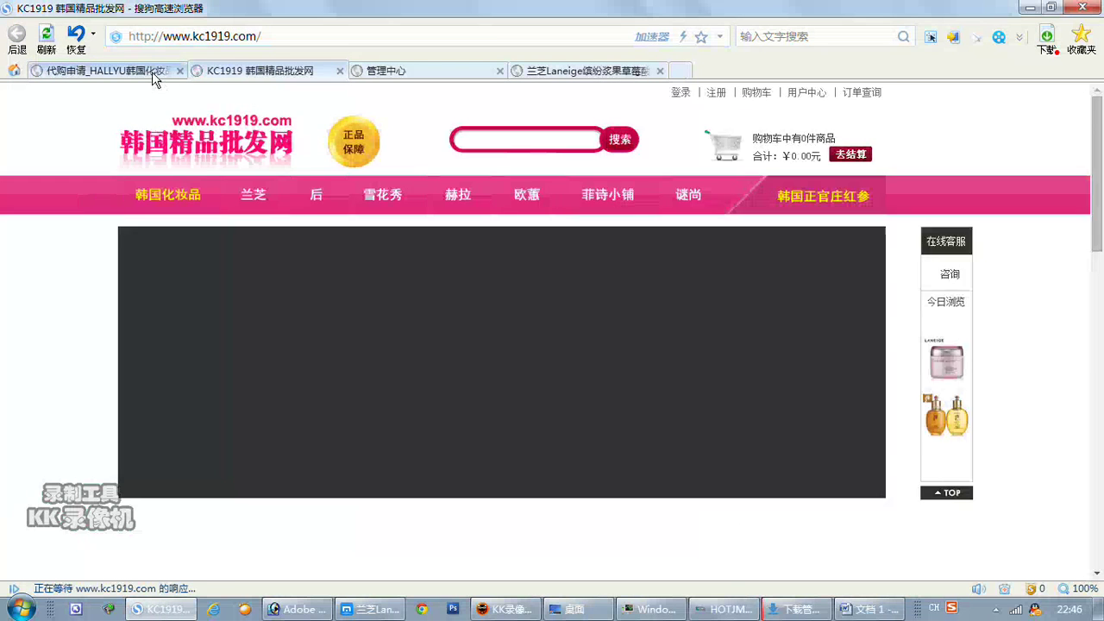
left_click(152, 72)
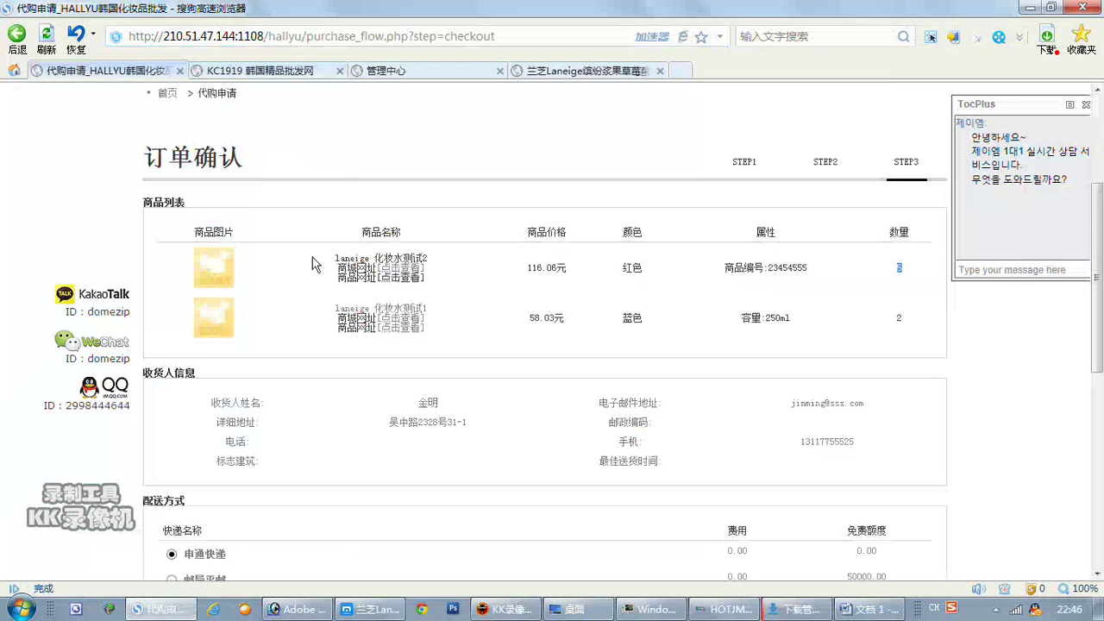
left_click(387, 279)
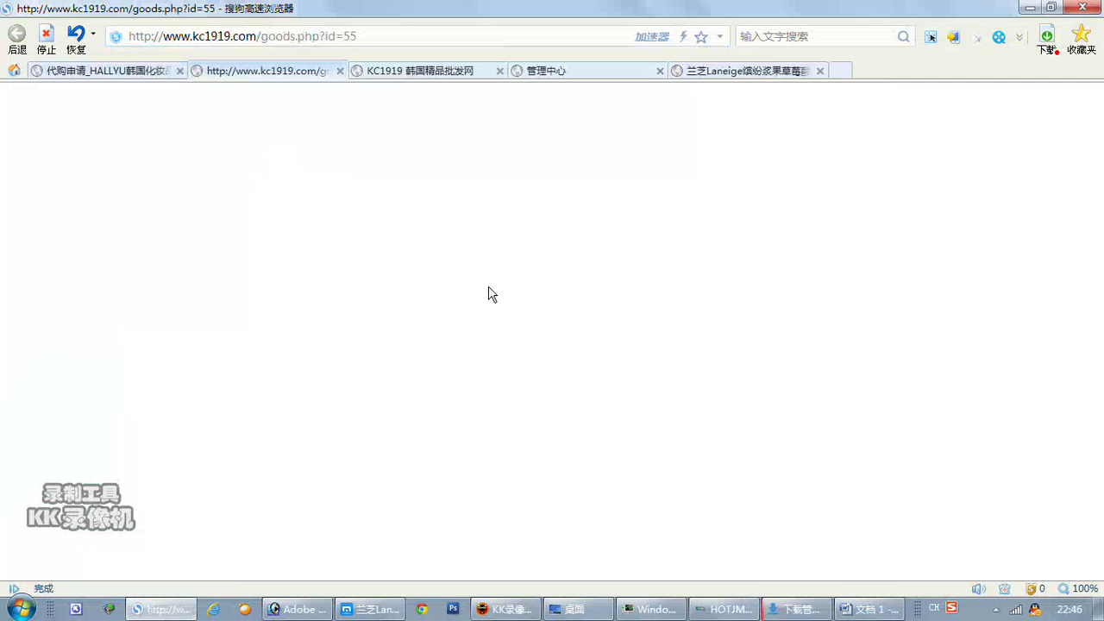
left_click(142, 72)
scroll(780, 412, "down", 1)
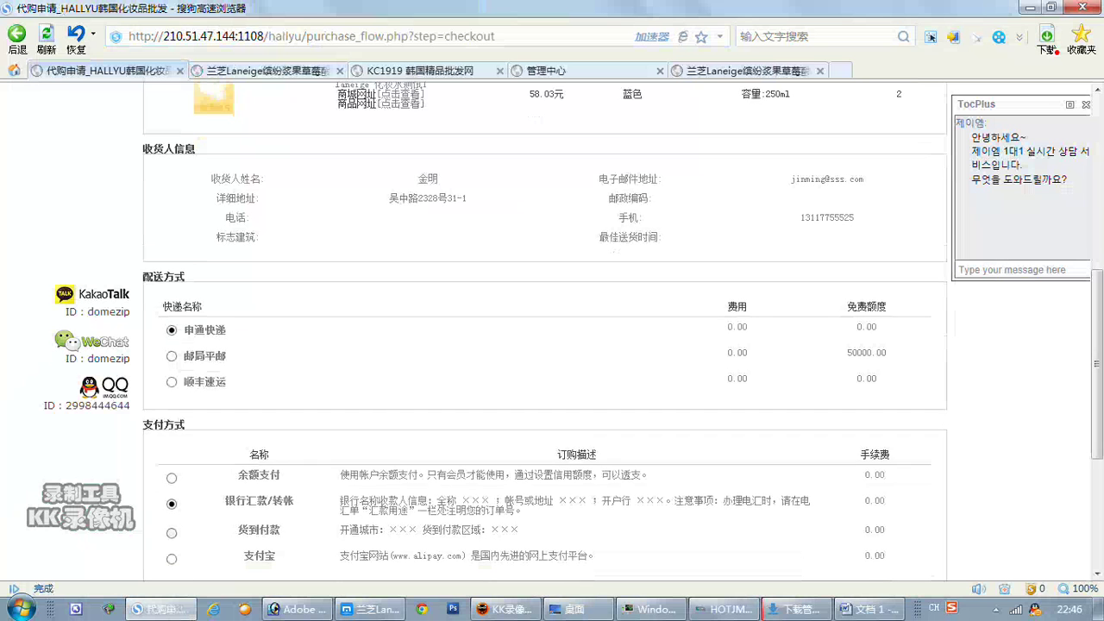
scroll(582, 401, "down", 3)
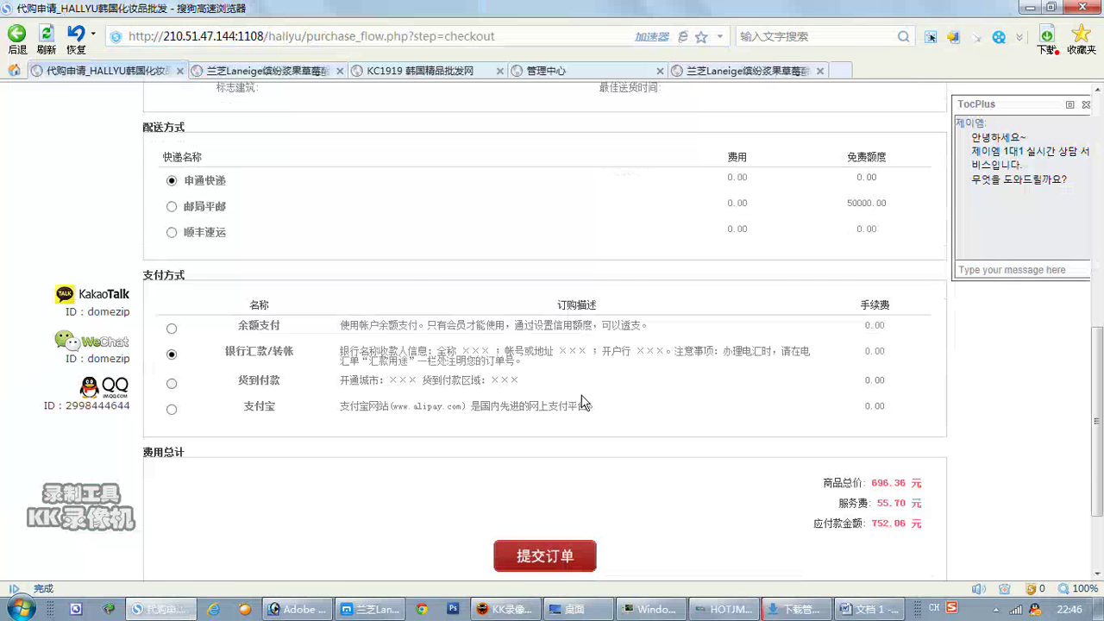
scroll(582, 401, "down", 3)
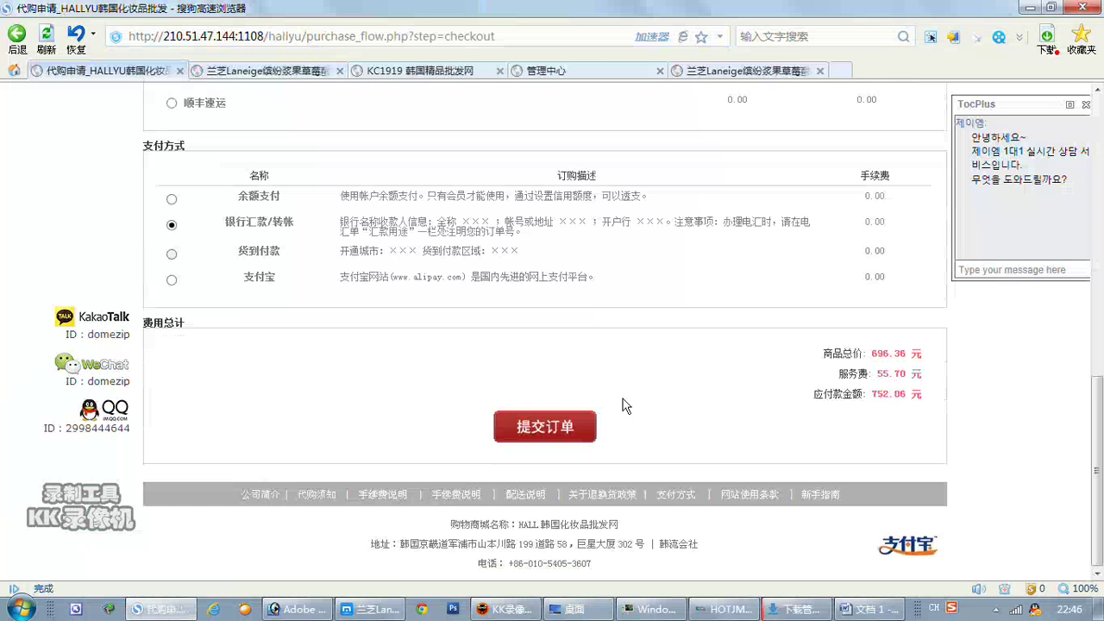
Capture the checkout totals with a red arrow marking the 55.70 元 service fee.
left_click(930, 37)
left_click_drag(771, 326, 1045, 455)
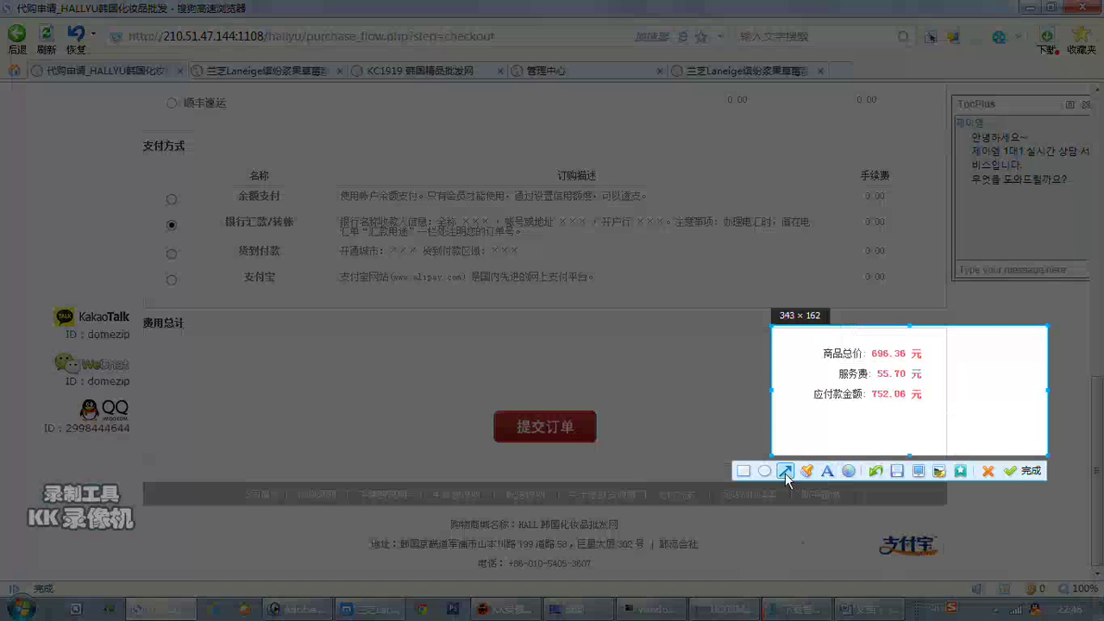
left_click(786, 471)
left_click_drag(954, 354, 933, 369)
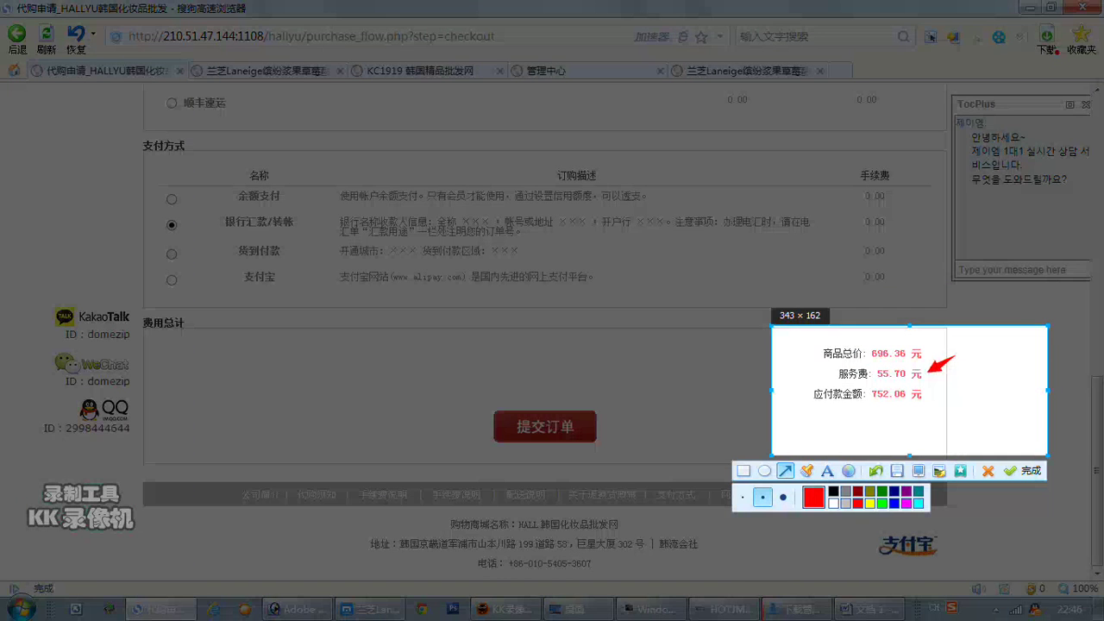
left_click(1024, 470)
Paste the totals screenshot into the Word notes and caption it 服务费加了.
left_click(870, 609)
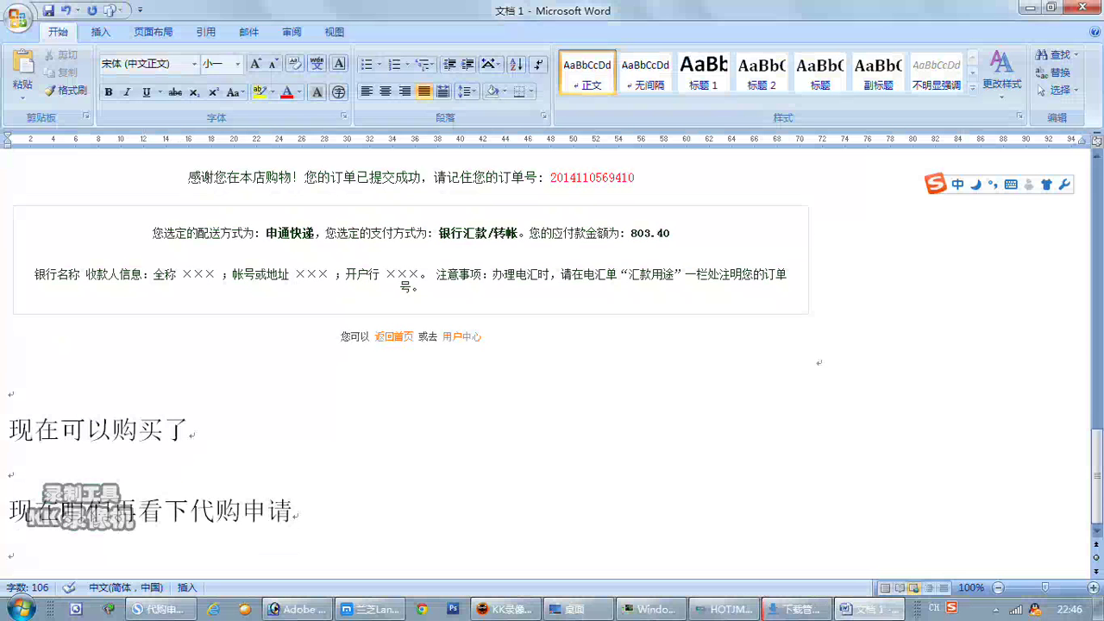
scroll(290, 543, "down", 1)
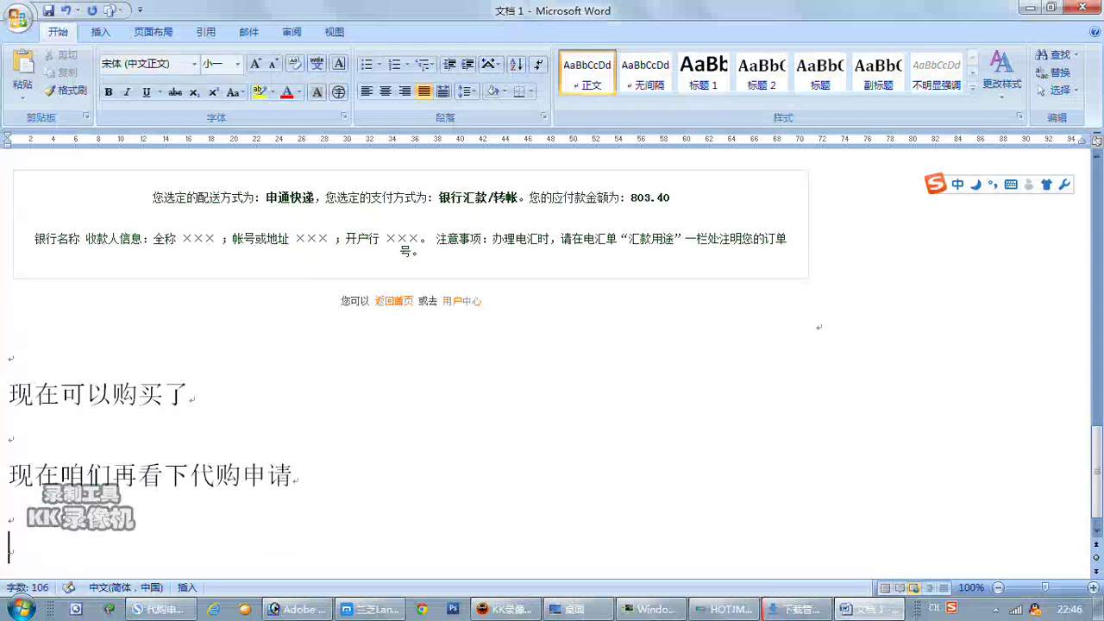
key("ctrl+v")
type("服务费")
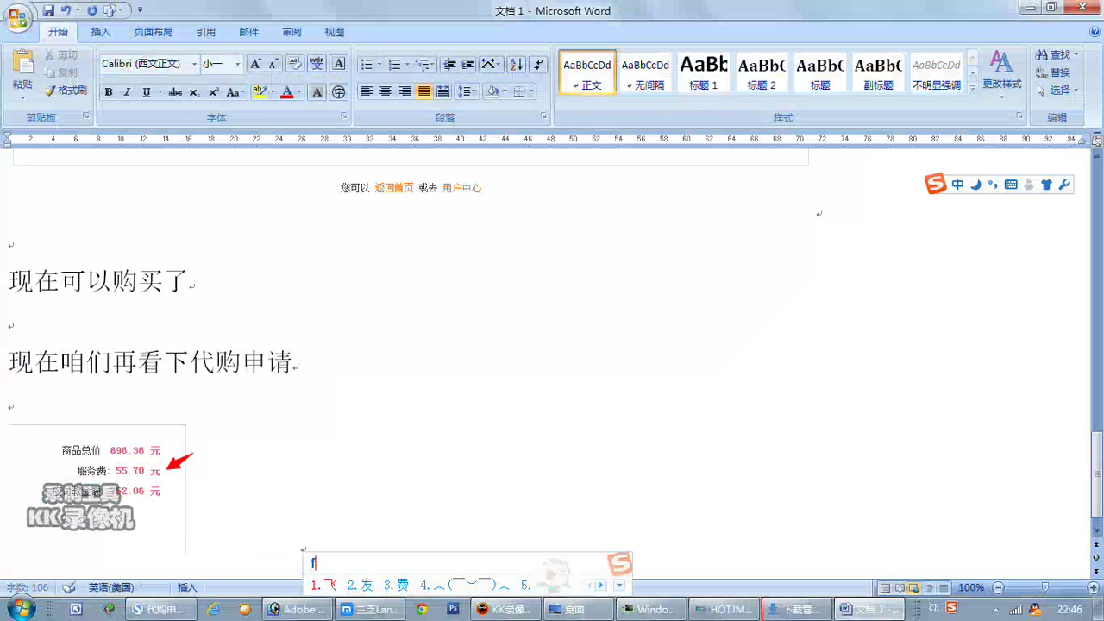
type("加了")
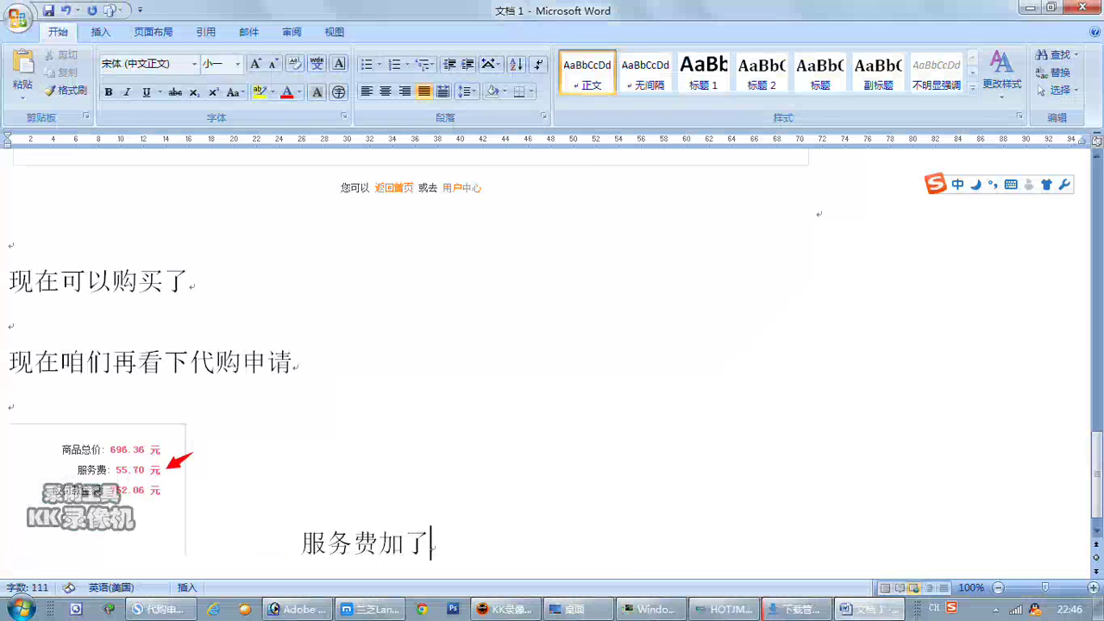
left_click(158, 609)
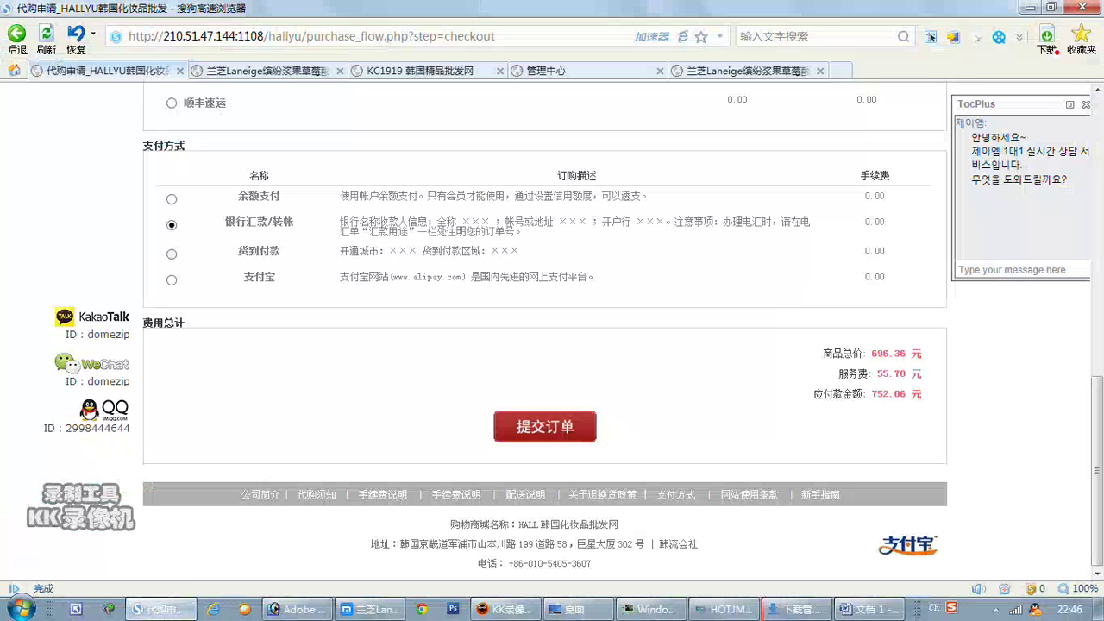
Submit the order and capture the message refusing purchases under the 40000.00 minimum.
left_click(552, 440)
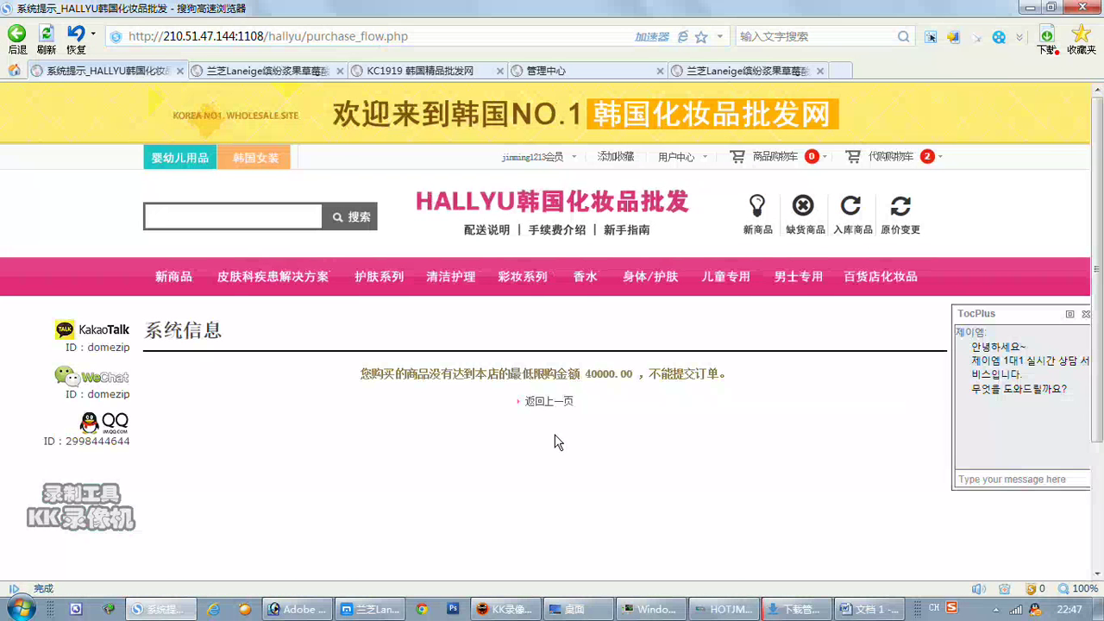
key("ctrl+alt+a")
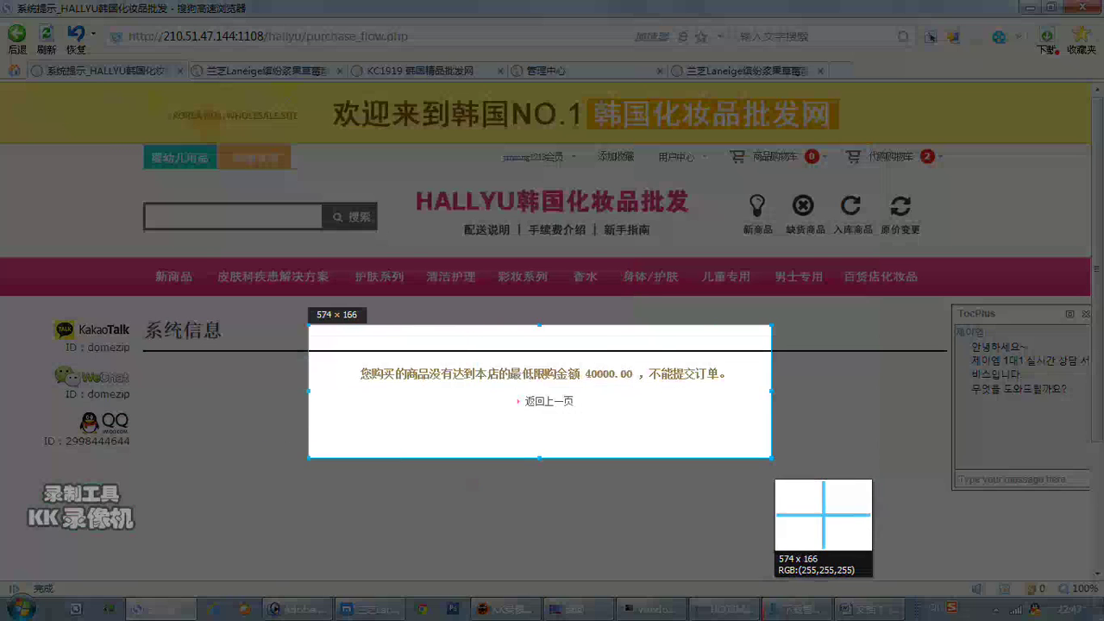
left_click(707, 423)
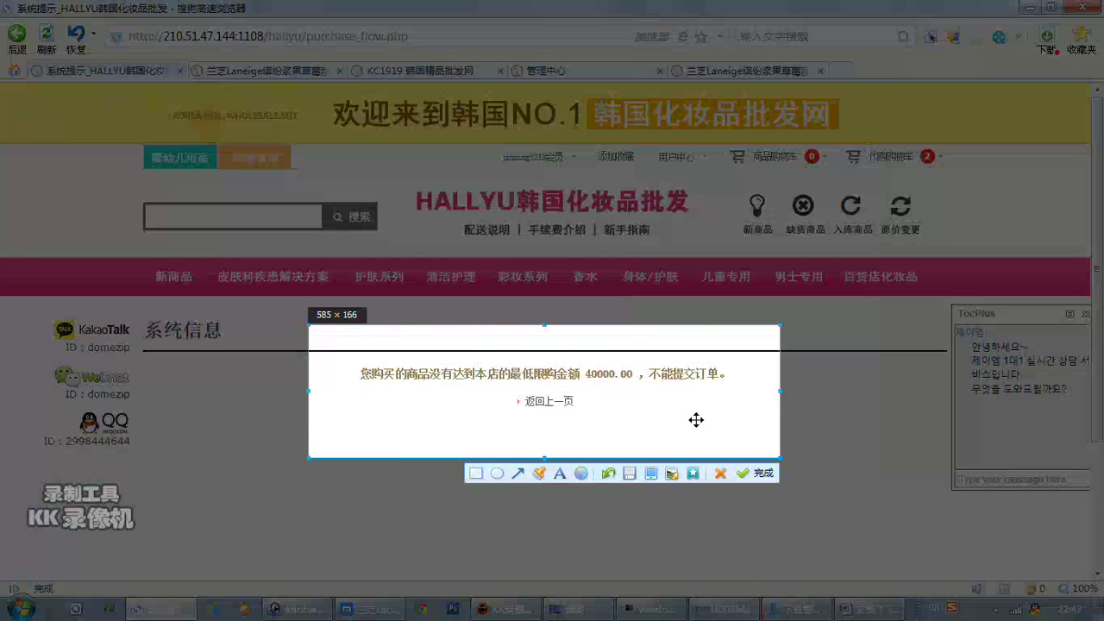
double_click(704, 432)
Paste the minimum-amount refusal screenshot into Word and type 现在咱们在给这个会员解封 below it.
left_click(866, 609)
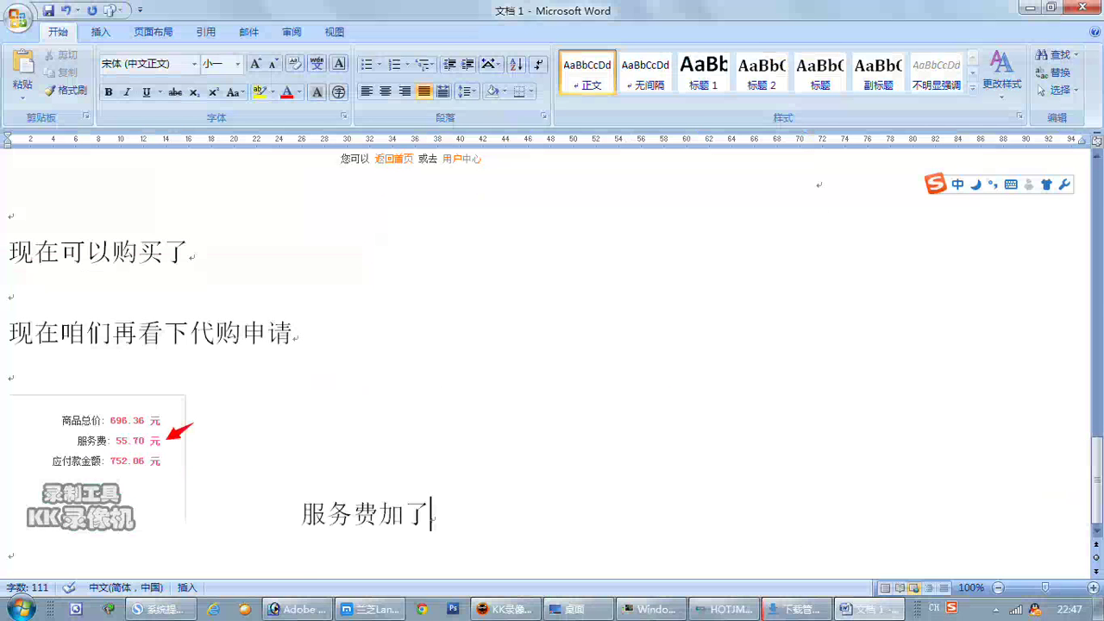
key("ctrl+v")
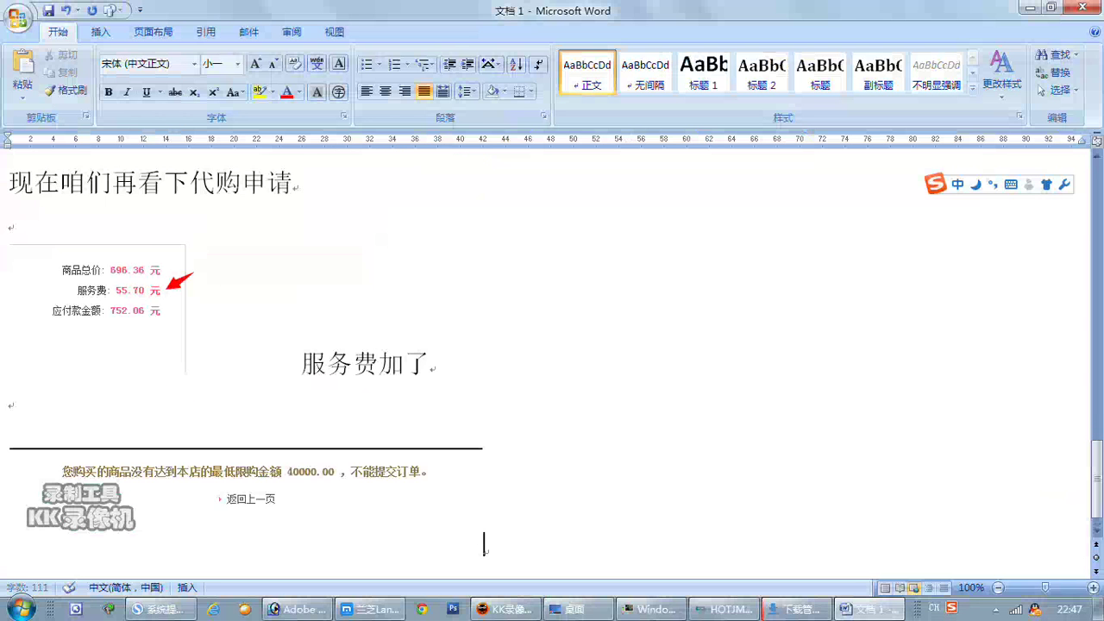
key("Return")
key("Return")
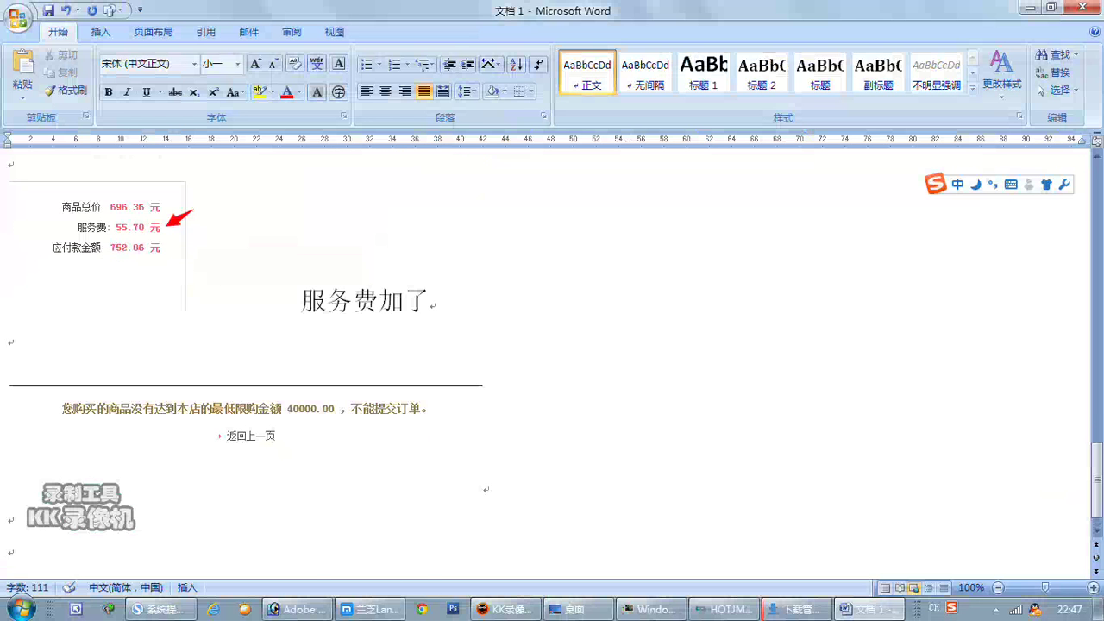
type("xianz zanm za")
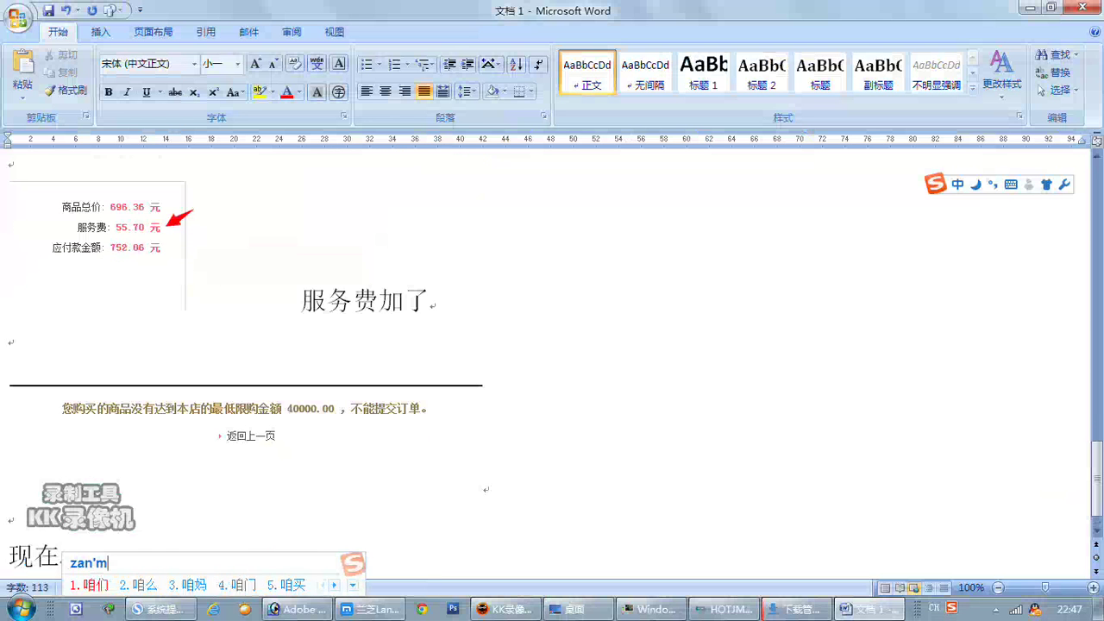
type("i ")
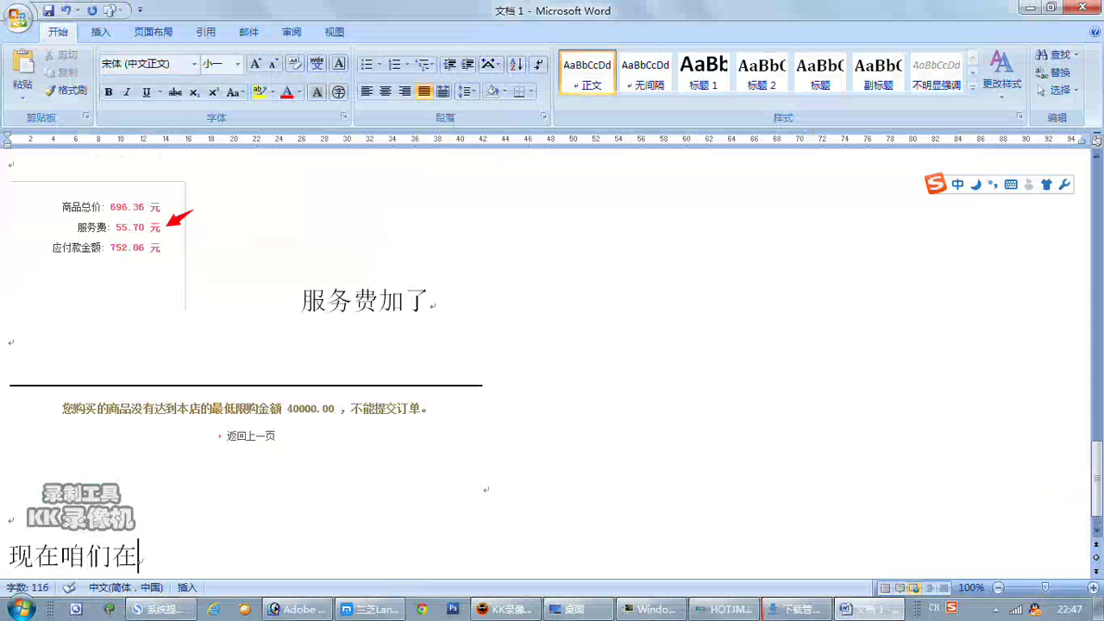
type("gei zhege huiyuan jiefeng")
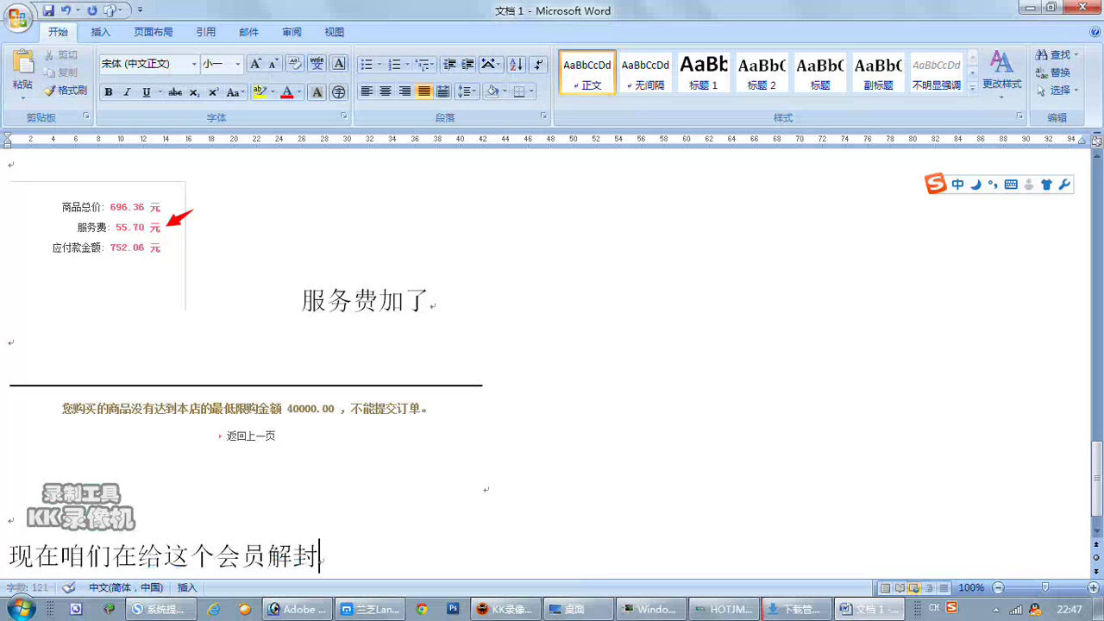
Edit the member in the admin 会员列表, setting 会员等级 to 解封价格限制, and save.
left_click(166, 614)
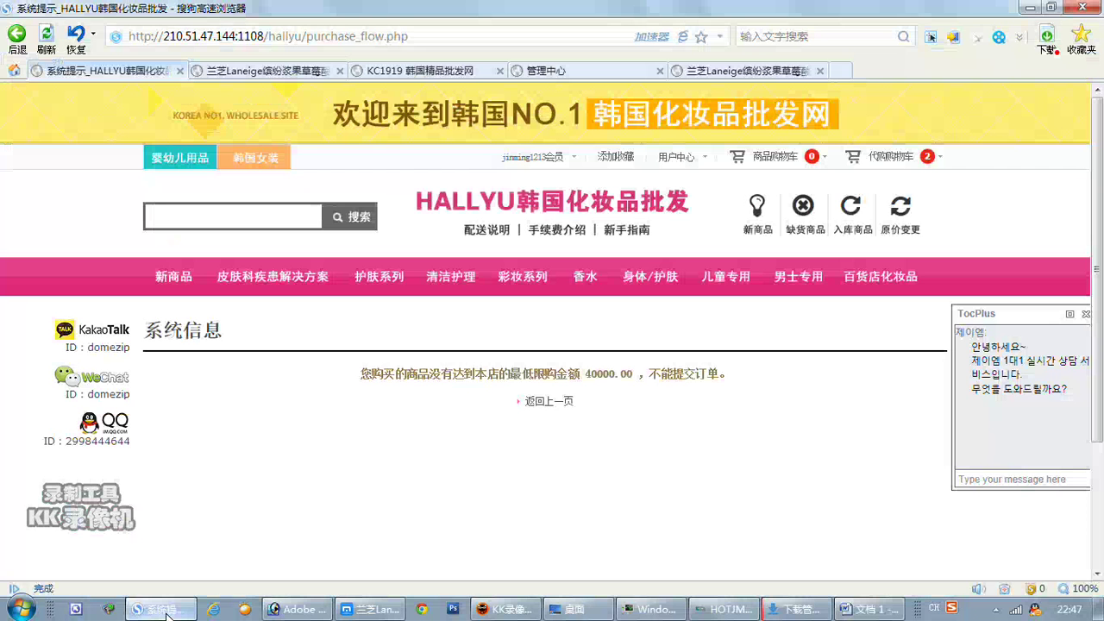
left_click(560, 70)
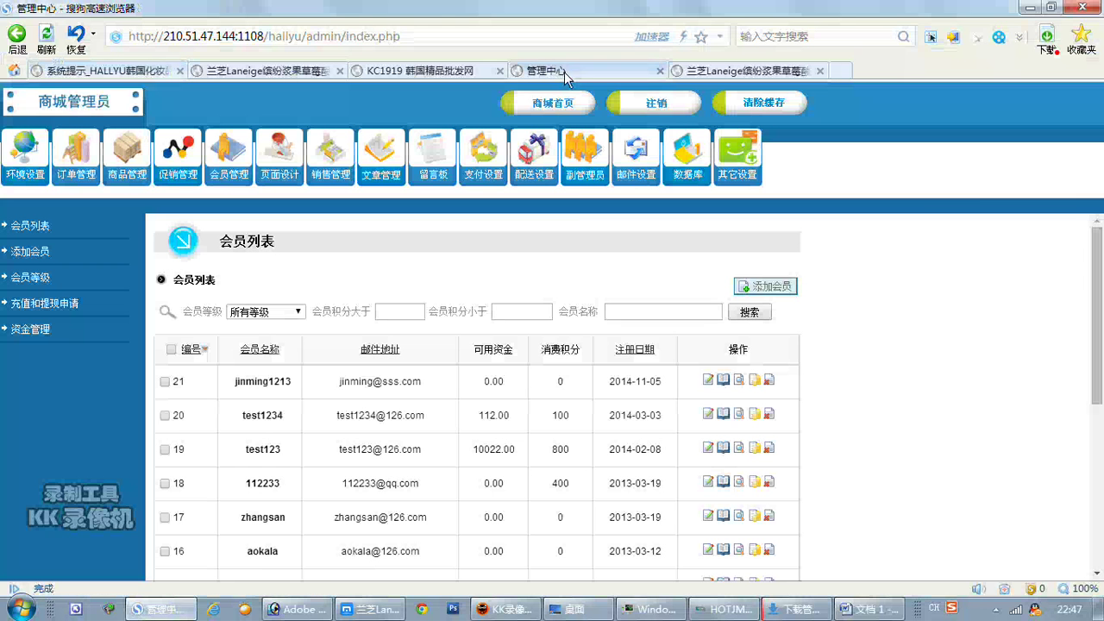
left_click(707, 381)
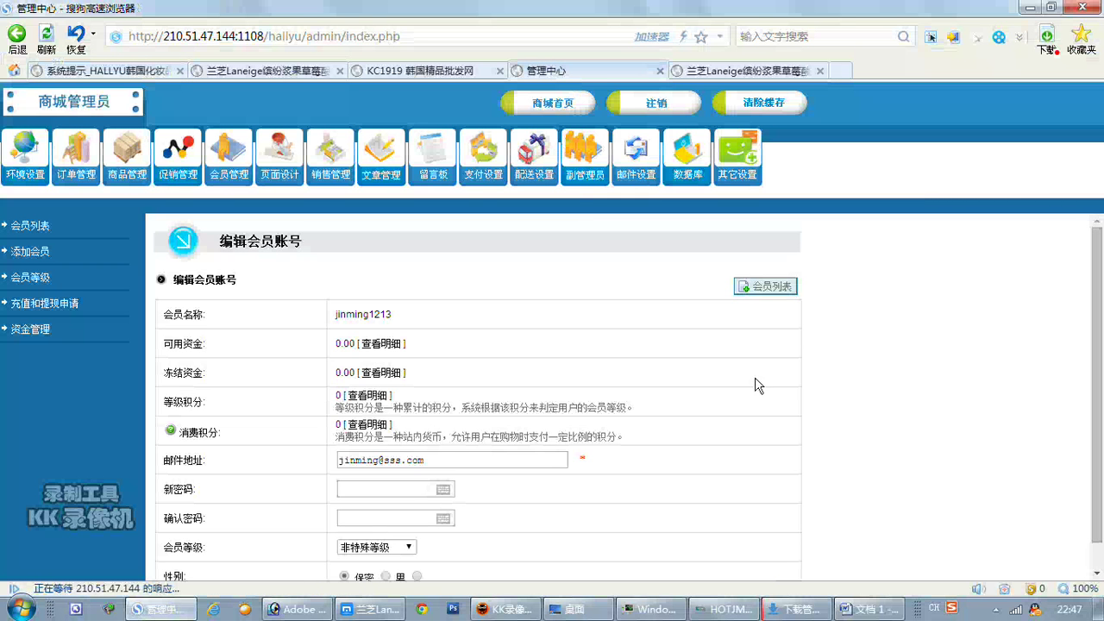
scroll(706, 382, "down", 1)
left_click(406, 522)
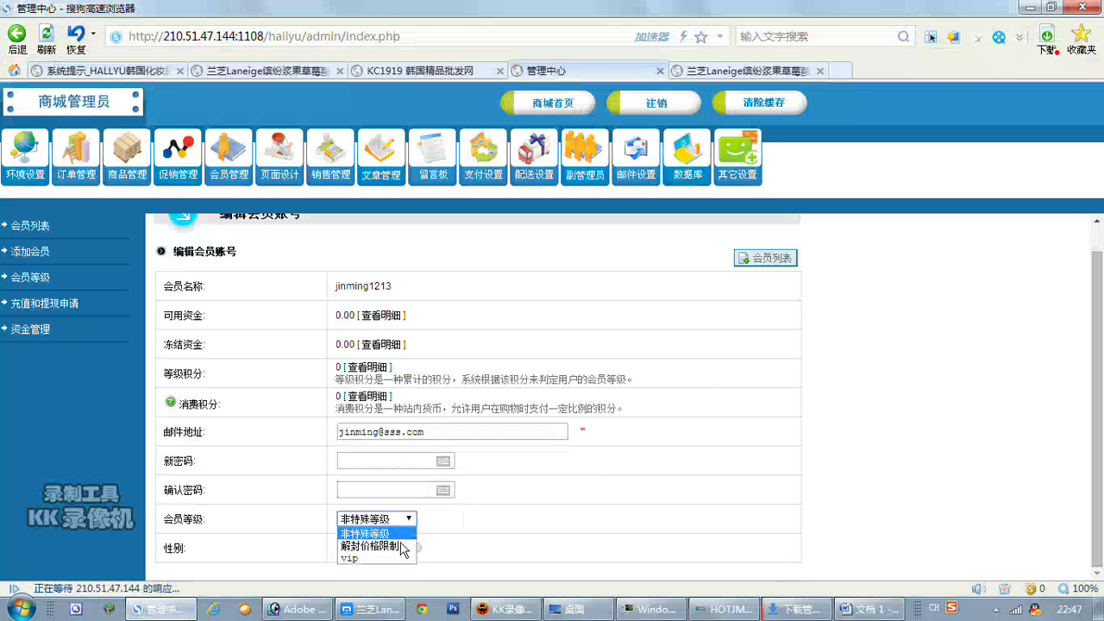
scroll(599, 492, "down", 3)
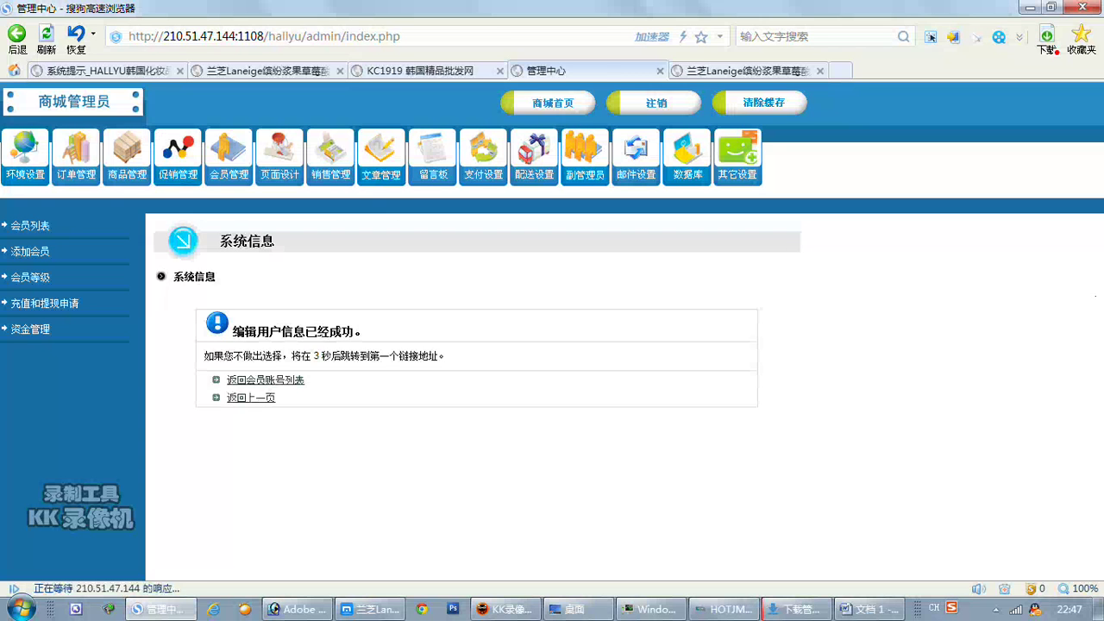
left_click(413, 71)
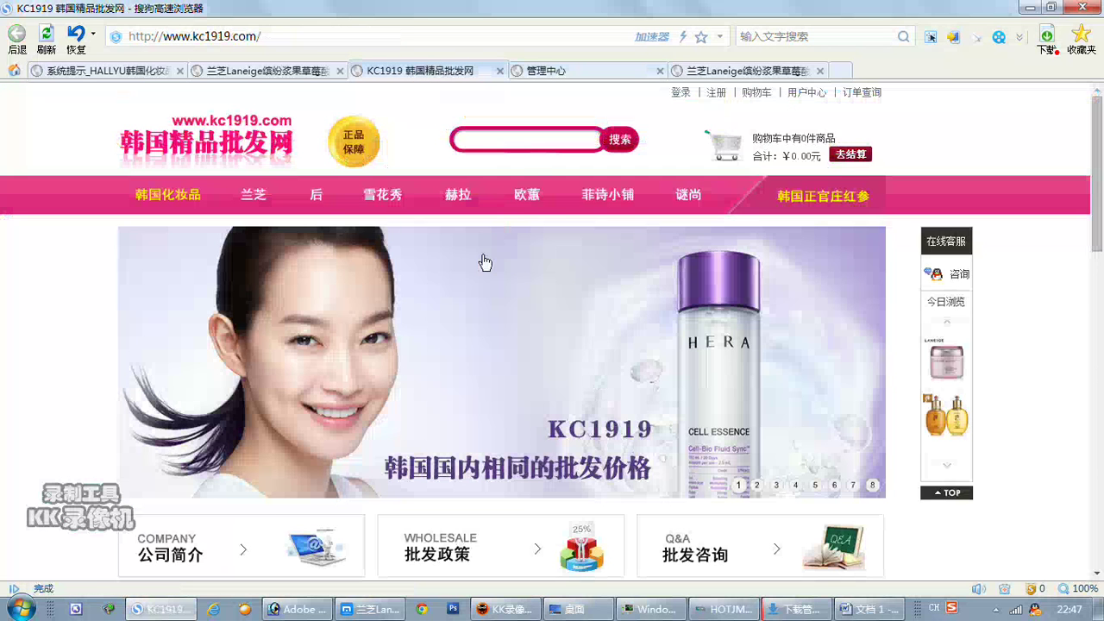
Return to the checkout page, reload it, and resubmit the purchasing-agent order successfully.
left_click(159, 71)
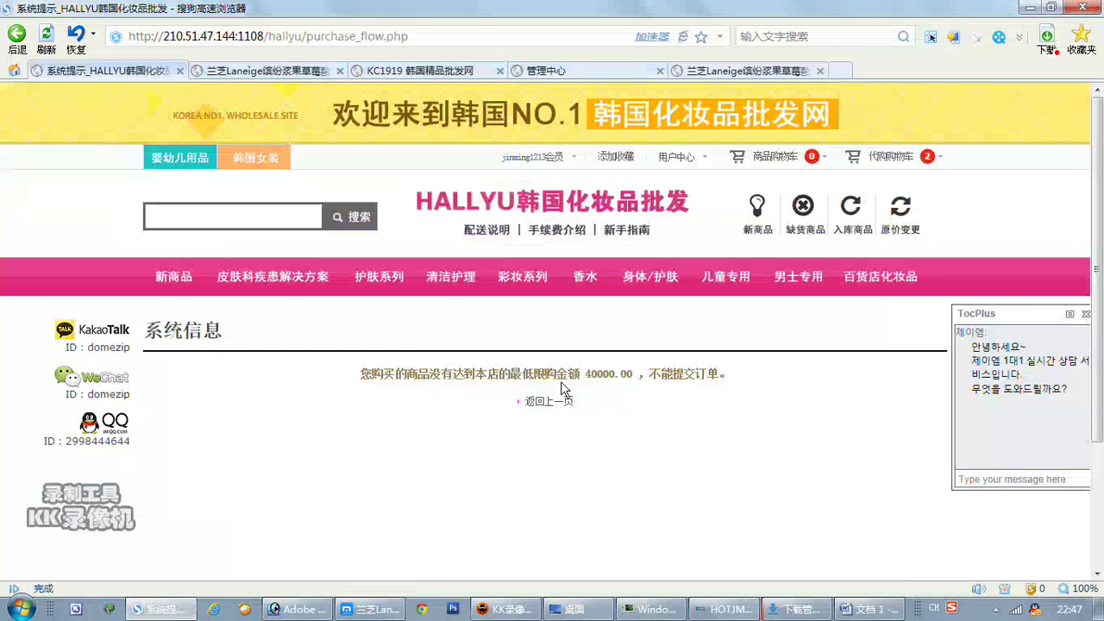
left_click(549, 403)
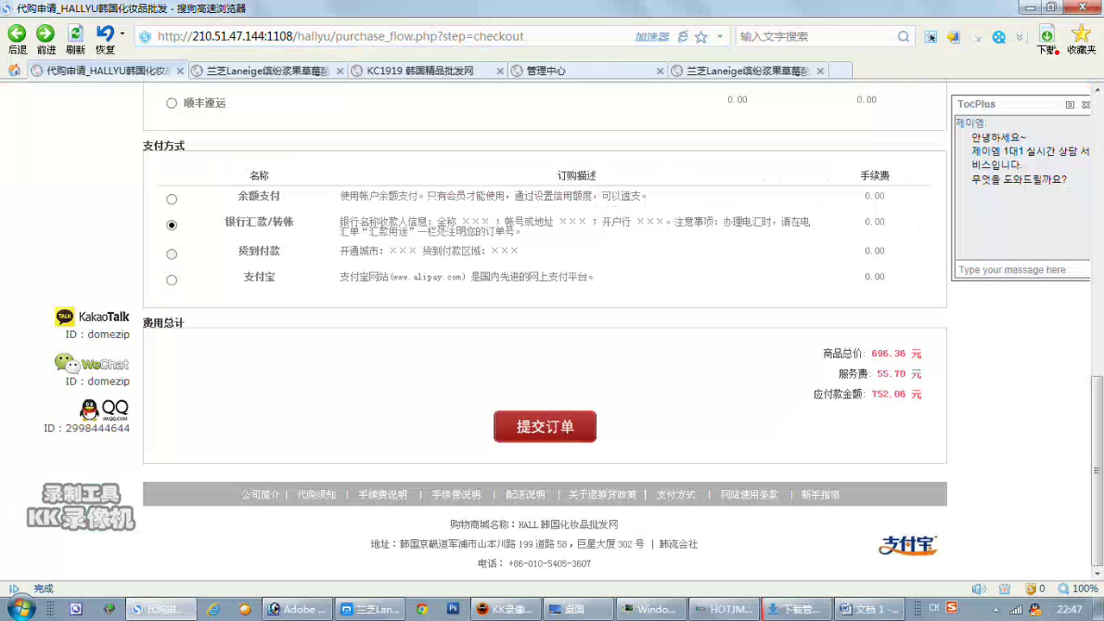
left_click(45, 50)
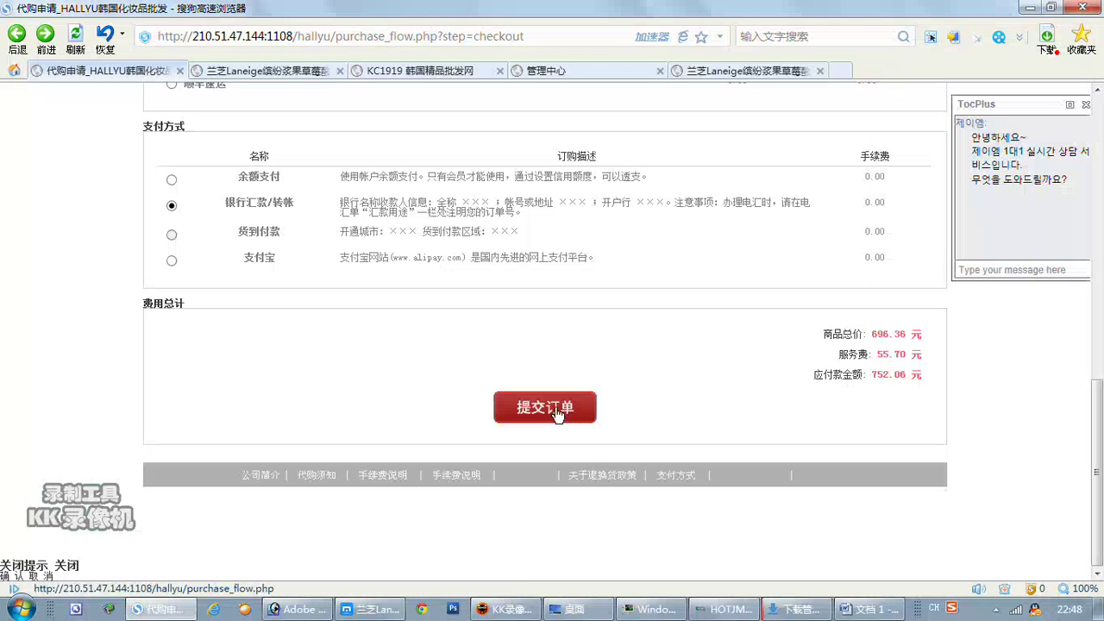
left_click(544, 407)
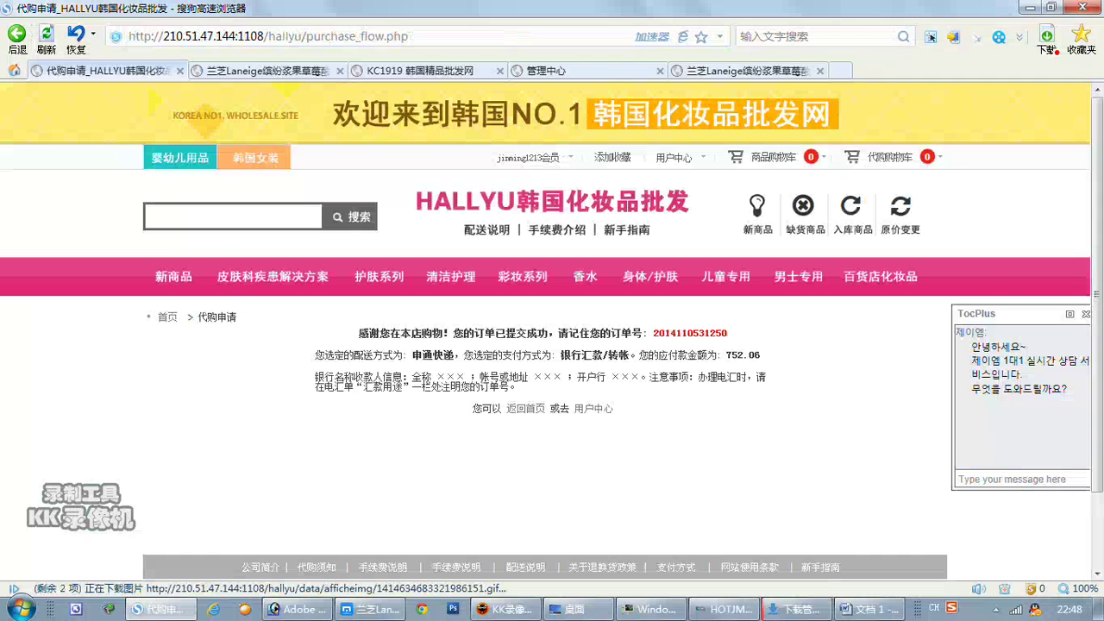
Capture a screenshot of the order-success confirmation text.
left_click(930, 36)
left_click_drag(296, 321, 736, 376)
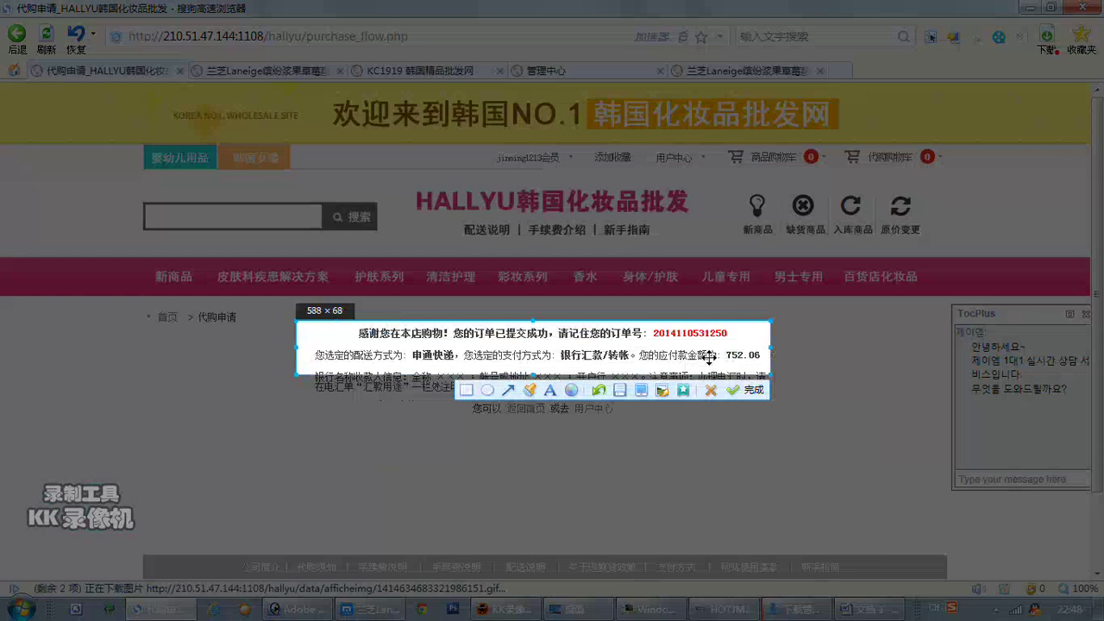
double_click(707, 354)
Paste the confirmation screenshot into Word below the unfreeze note and caption it 订单已生成.
left_click(869, 608)
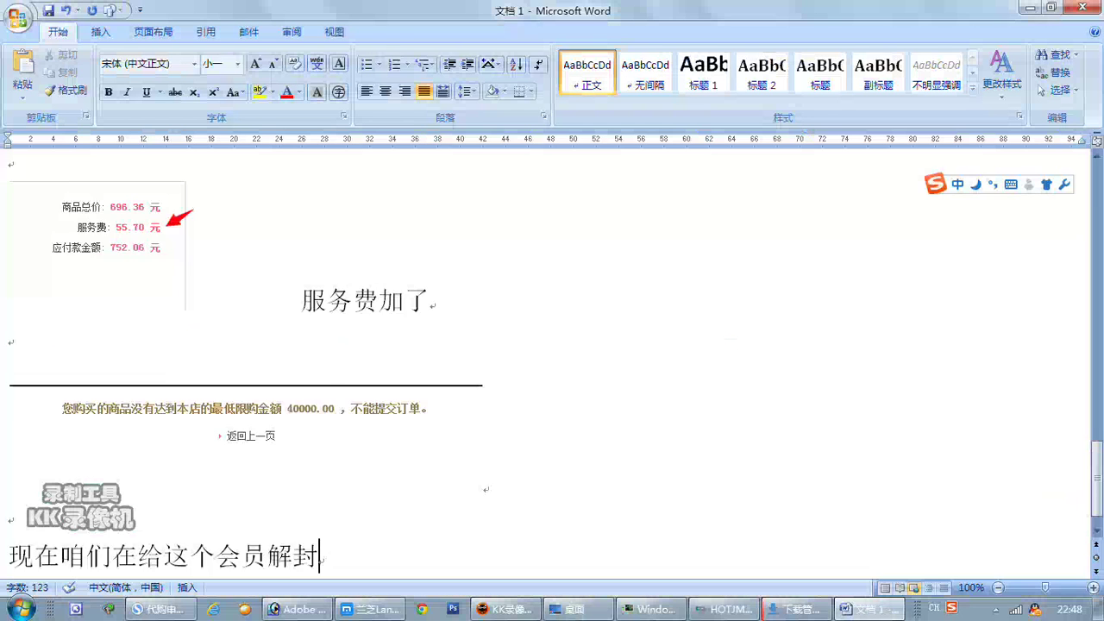
key("Return")
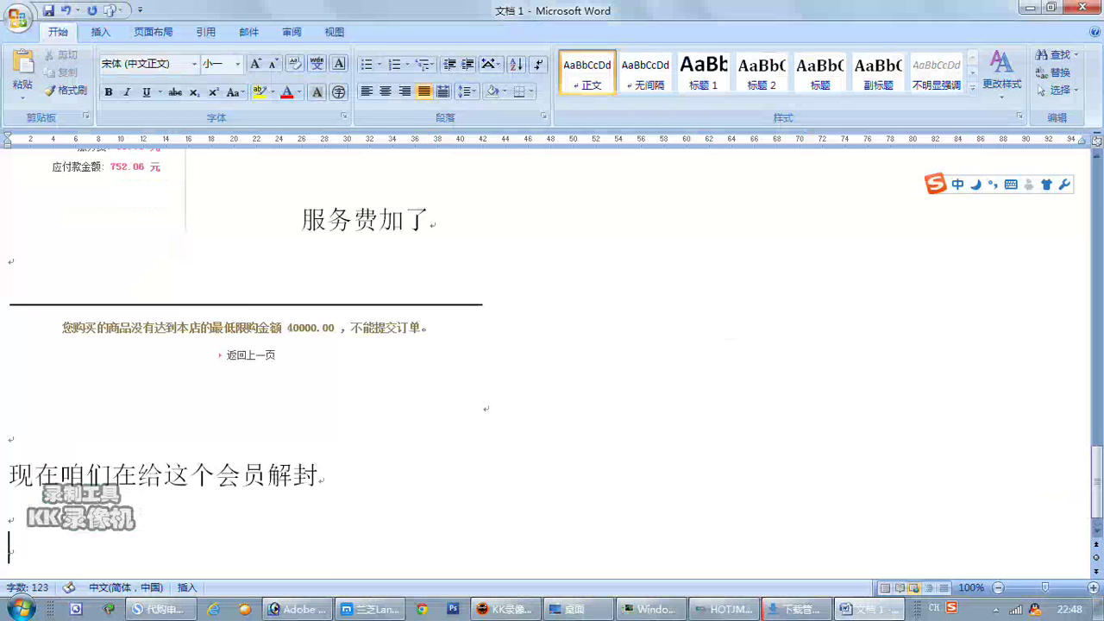
key("ctrl+v")
key("Return")
key("Return")
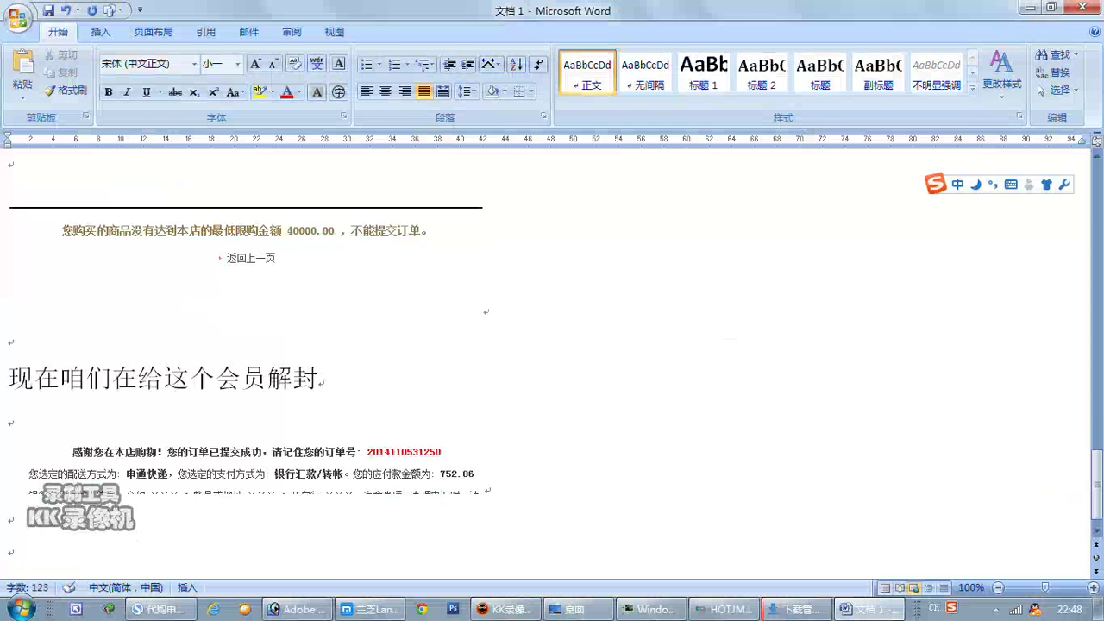
type("dingd")
key("space")
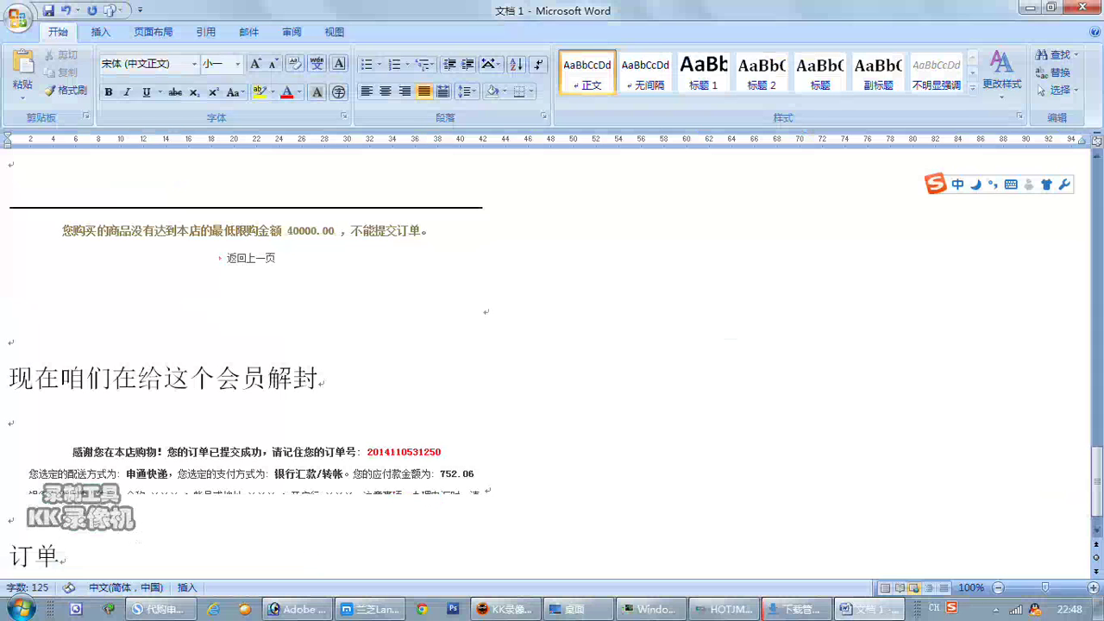
type("yishengc")
key("space")
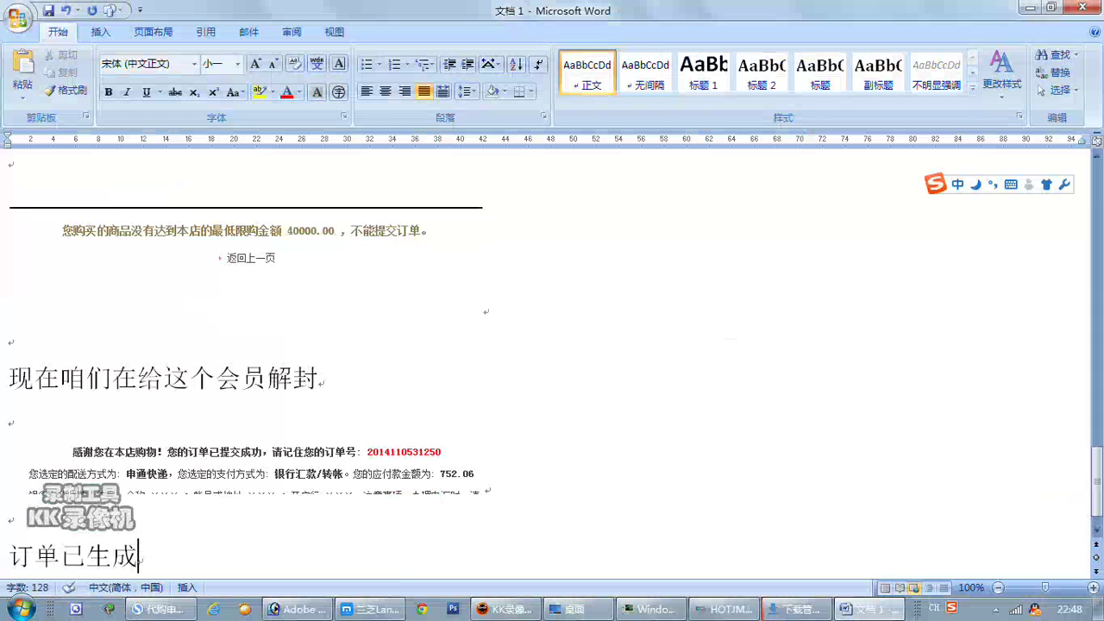
left_click(159, 608)
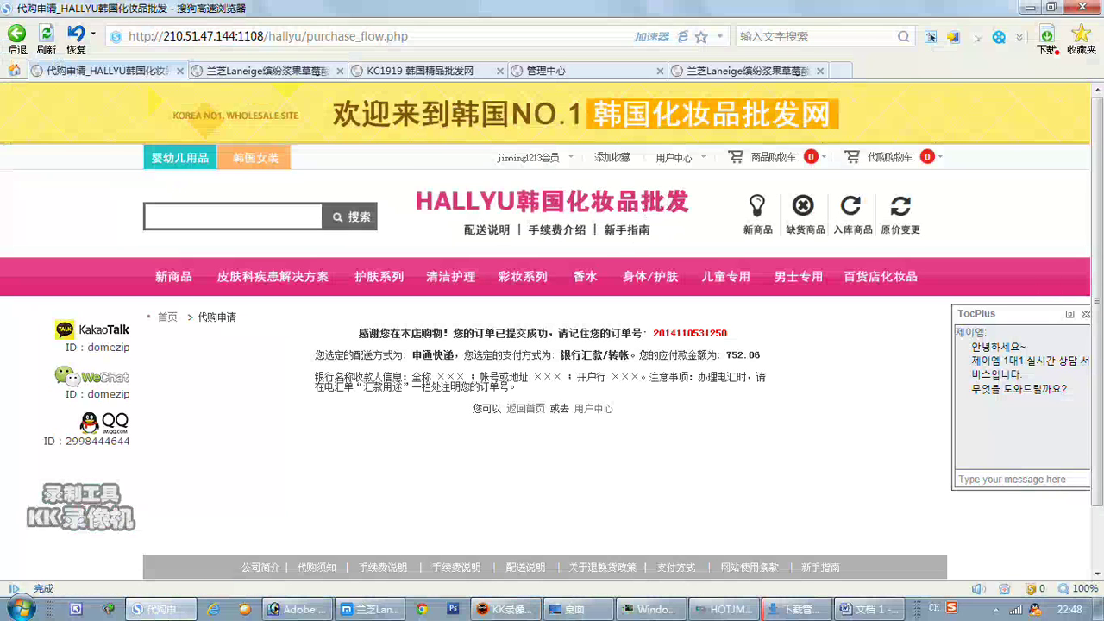
Open the HALLYU 用户中心 page from the site header, then go back to Word.
left_click(669, 166)
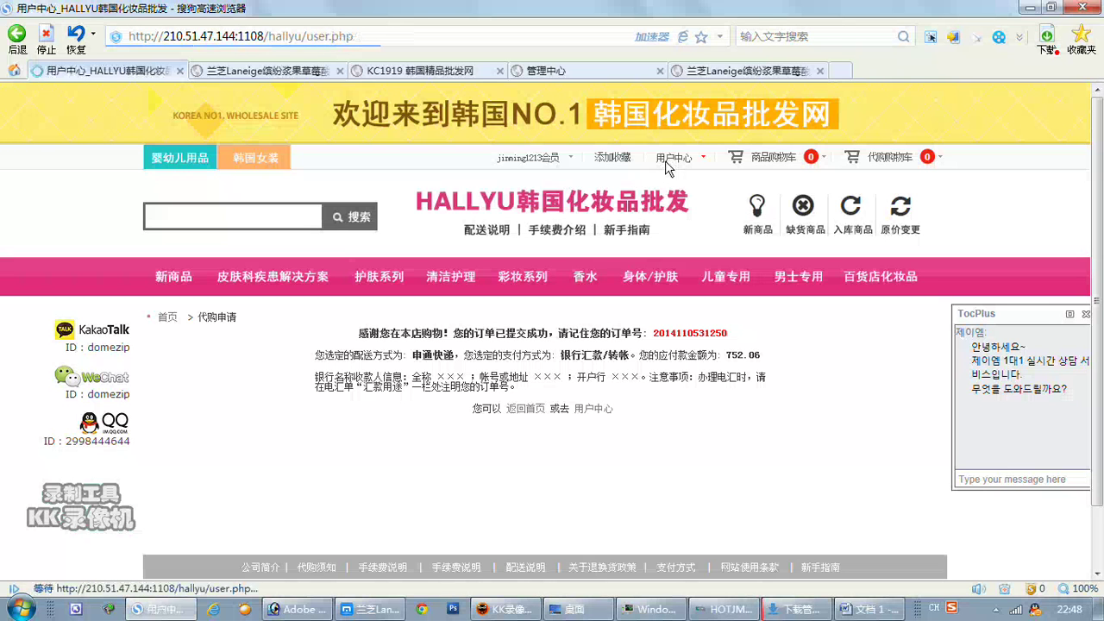
left_click(853, 608)
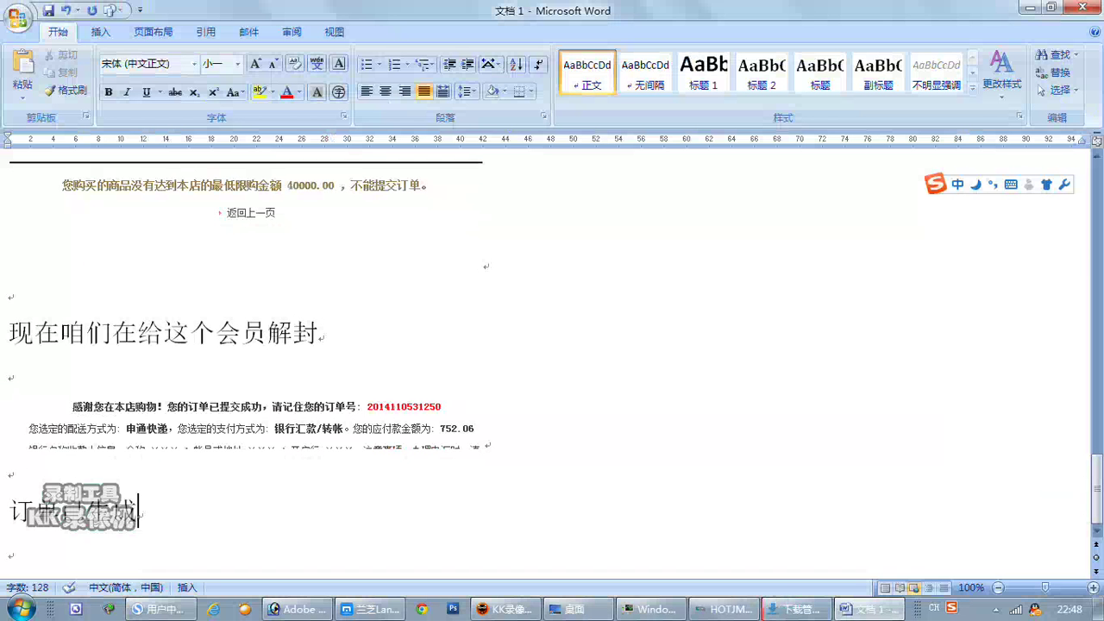
Add the lines 下面看下订单管理 and 商品订单有 to the notes.
scroll(552, 363, "down", 1)
type("下面")
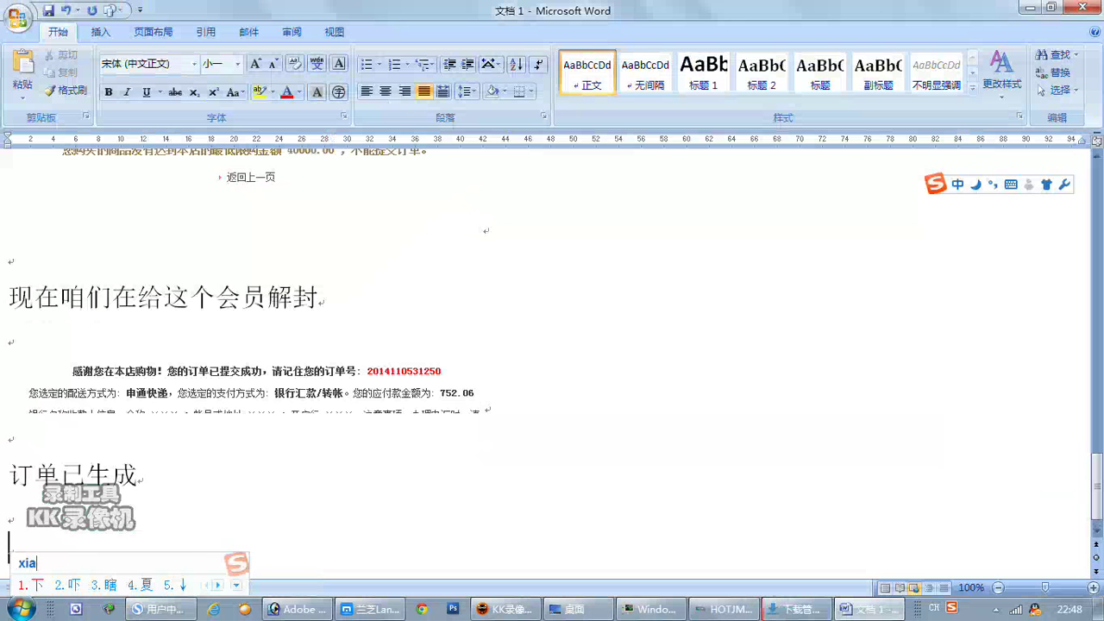
type("看下")
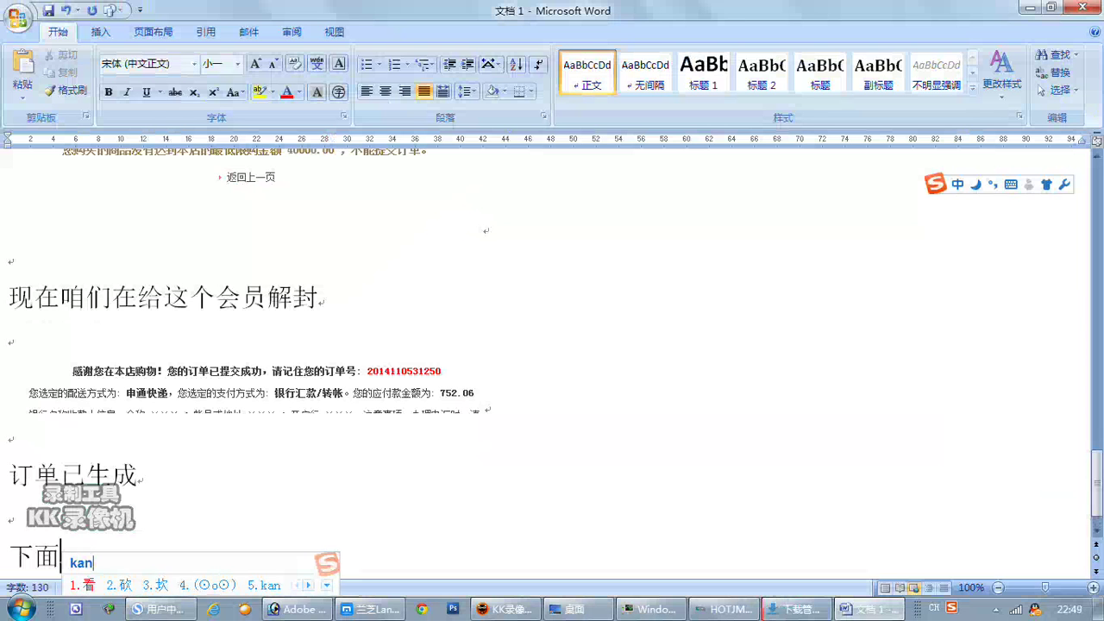
type("订单管理")
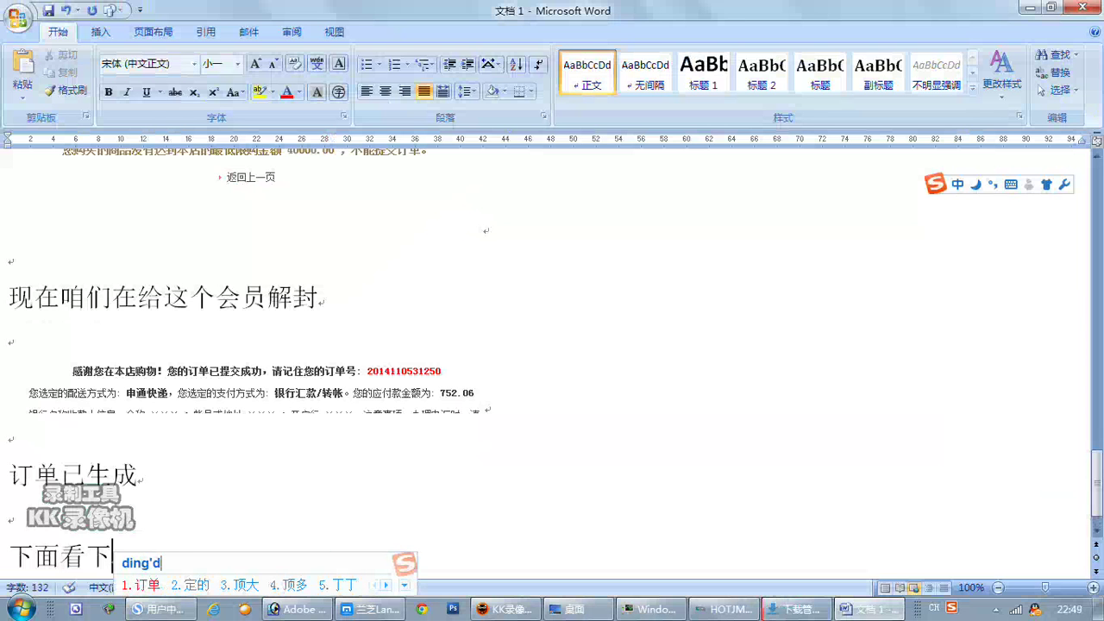
key("Return")
key("Return")
key("Return")
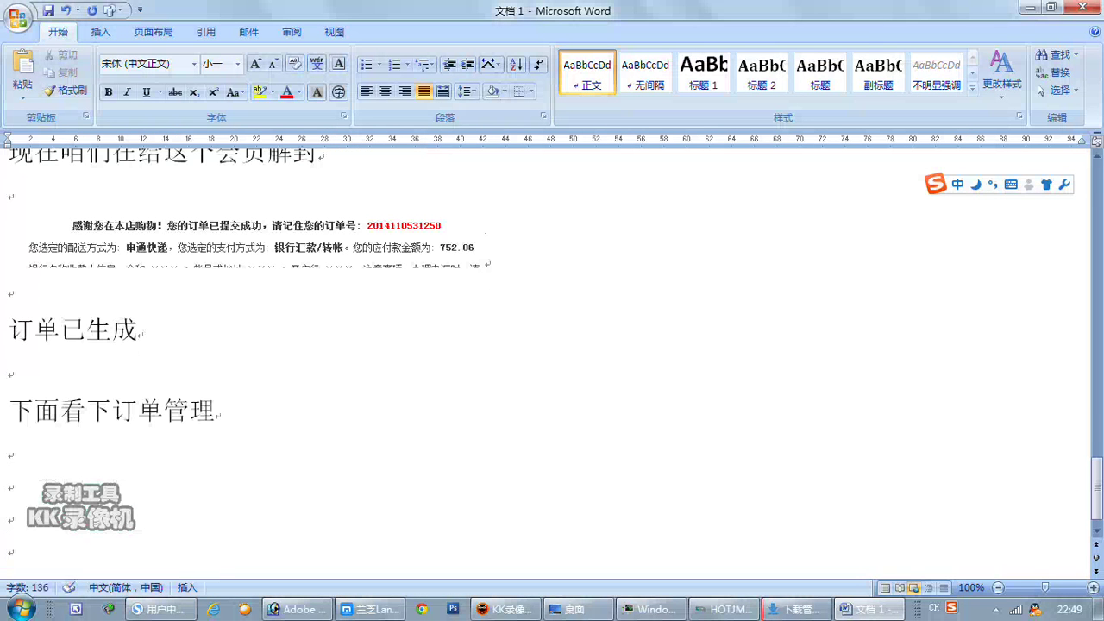
type("di")
key("Escape")
type("shangpinding")
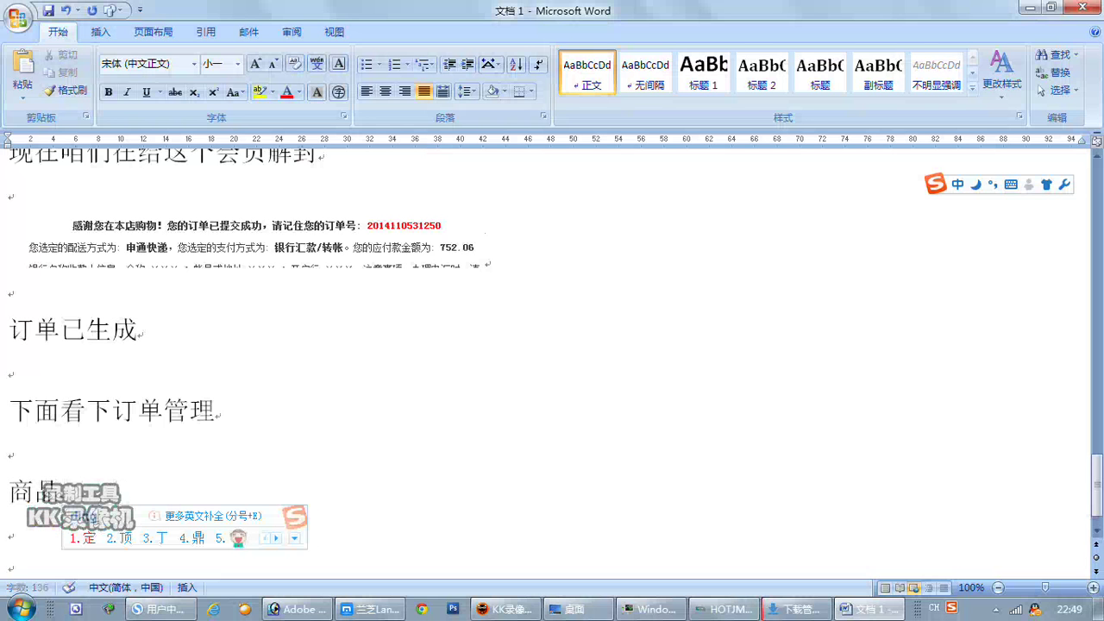
type("dan")
key("space")
type("you")
key("space")
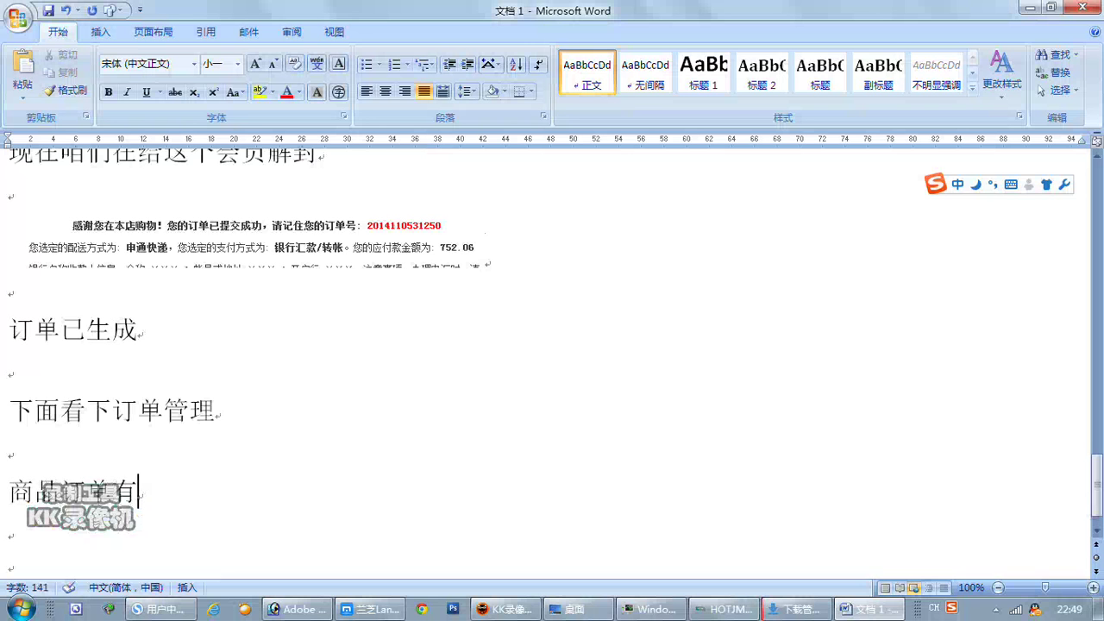
key("Return")
List the order steps 订单受理 - 已付款 - 配货 - 生成发货单 - 发货.
type("dingdan")
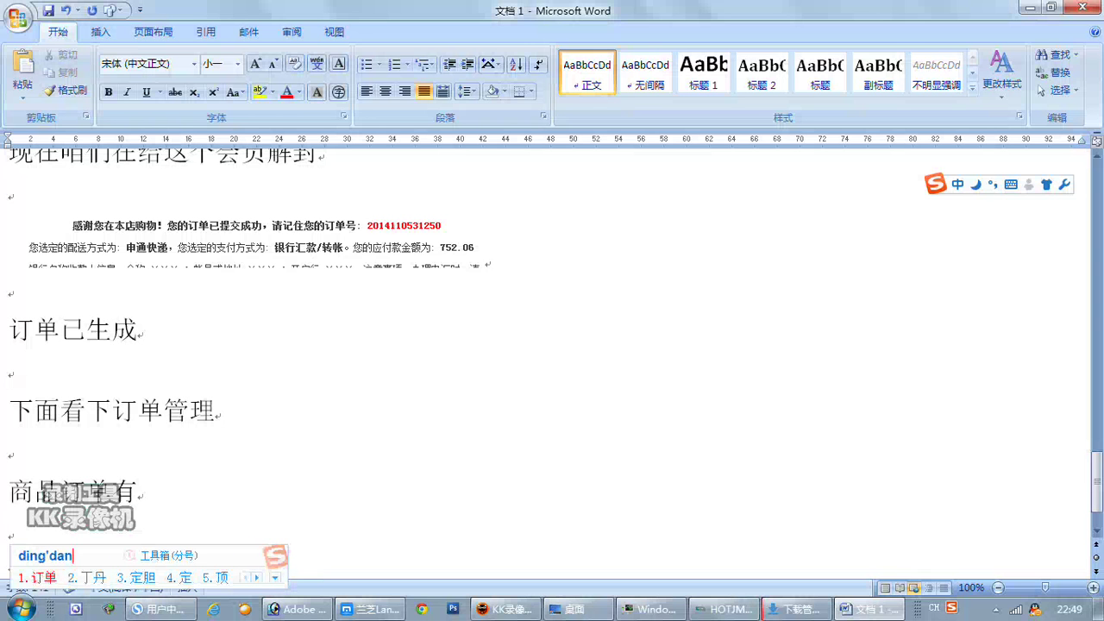
key("space")
type("shouli")
key("space")
type("-")
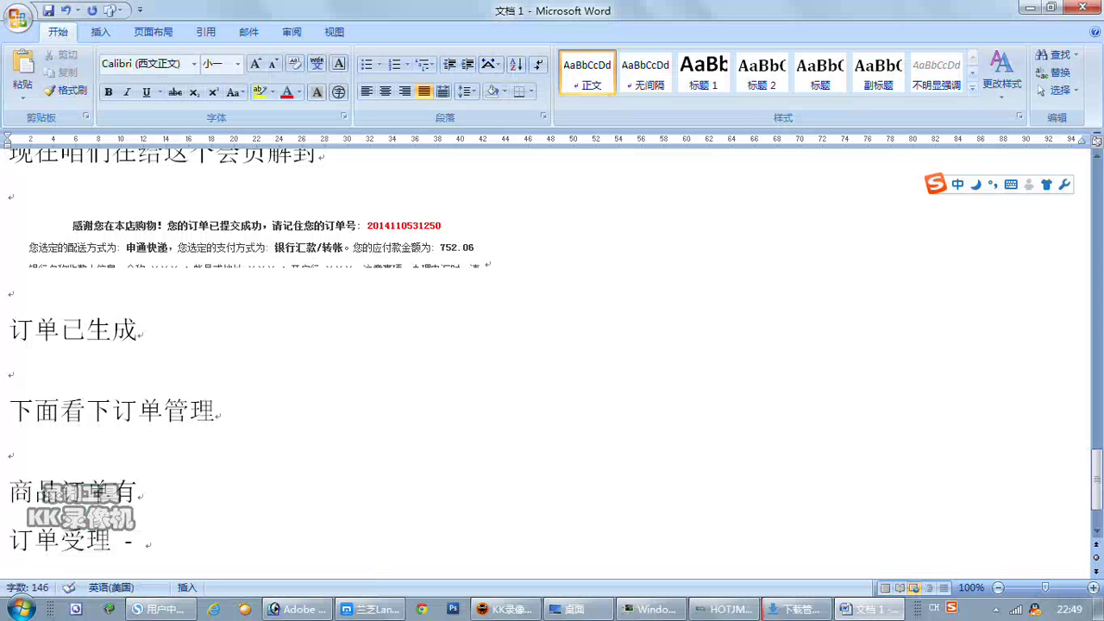
type("yifu")
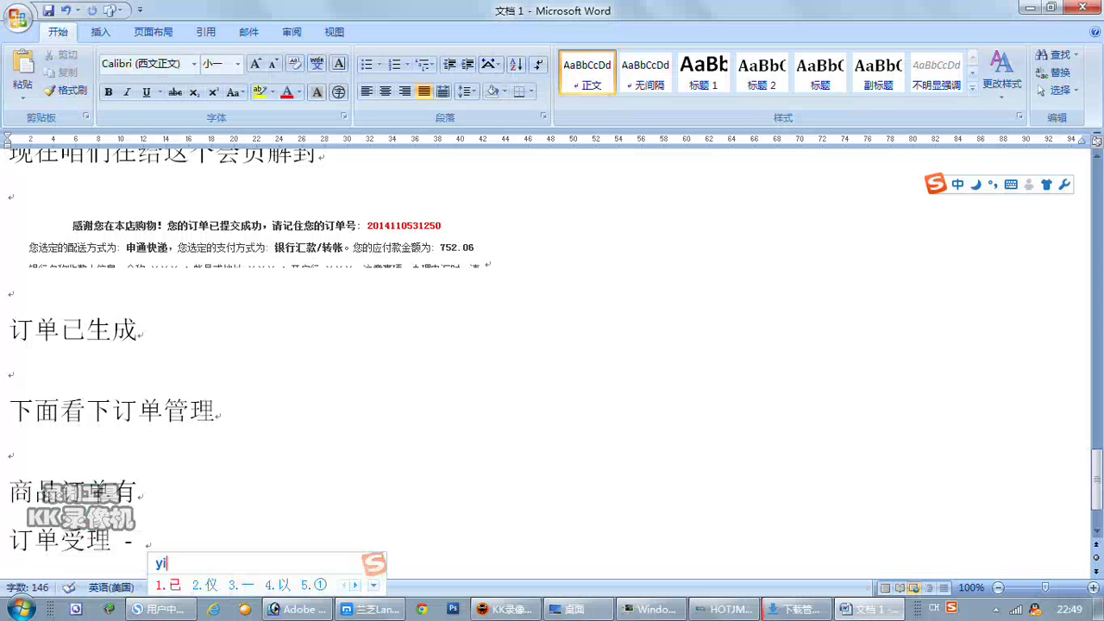
type("k")
key("space")
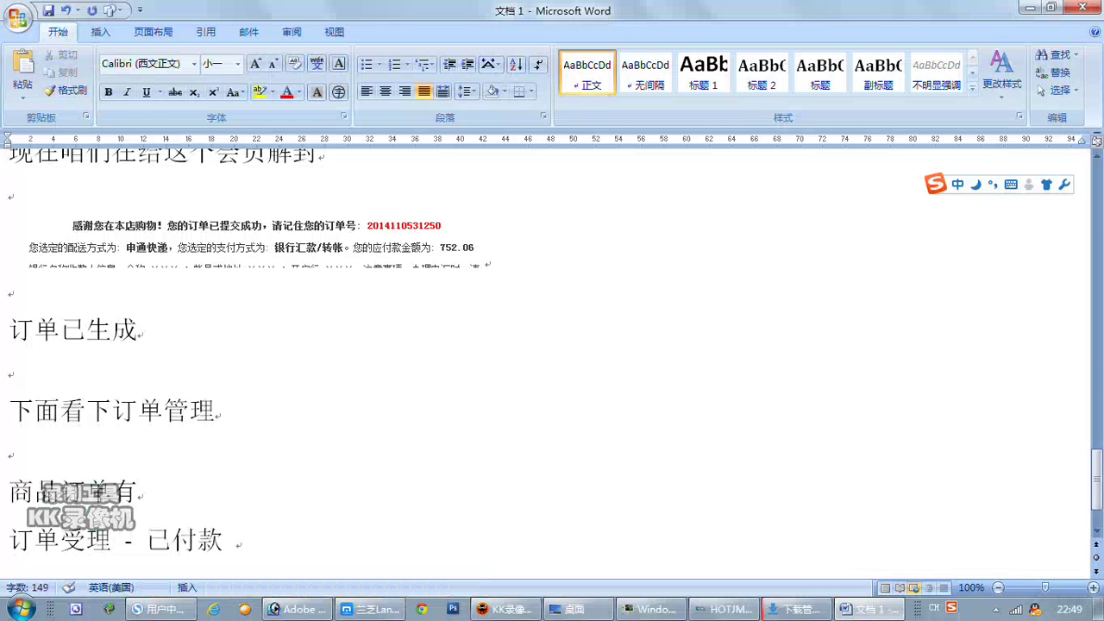
type("- ")
type("peihuo")
key("space")
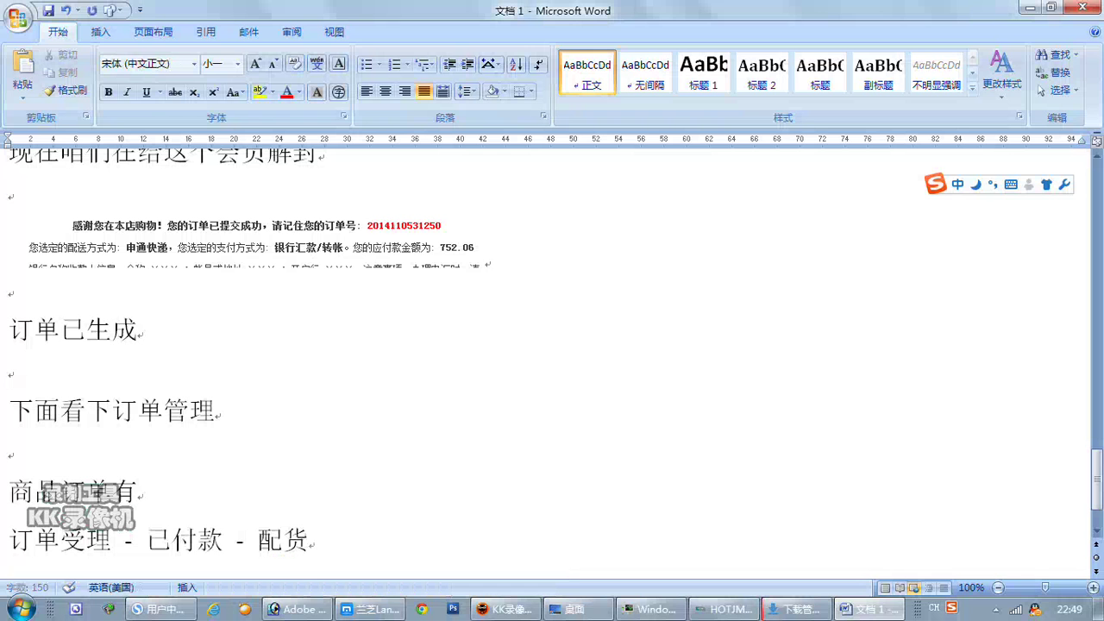
type("-")
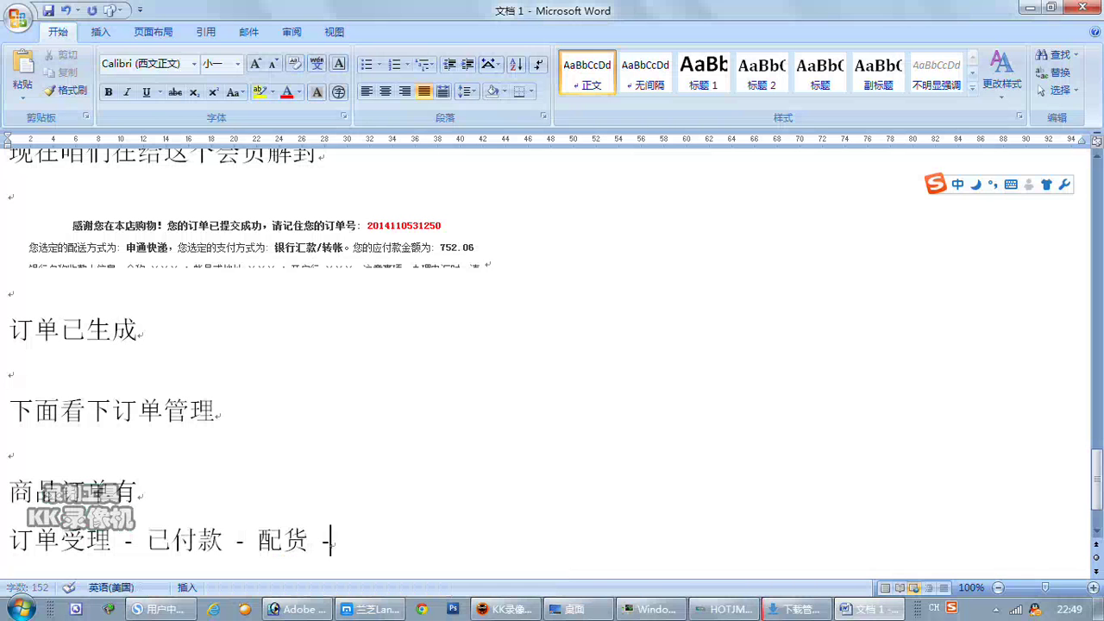
type(" shengc")
key("space")
type("fahuo")
type("an")
key("BackSpace")
key("BackSpace")
type("an")
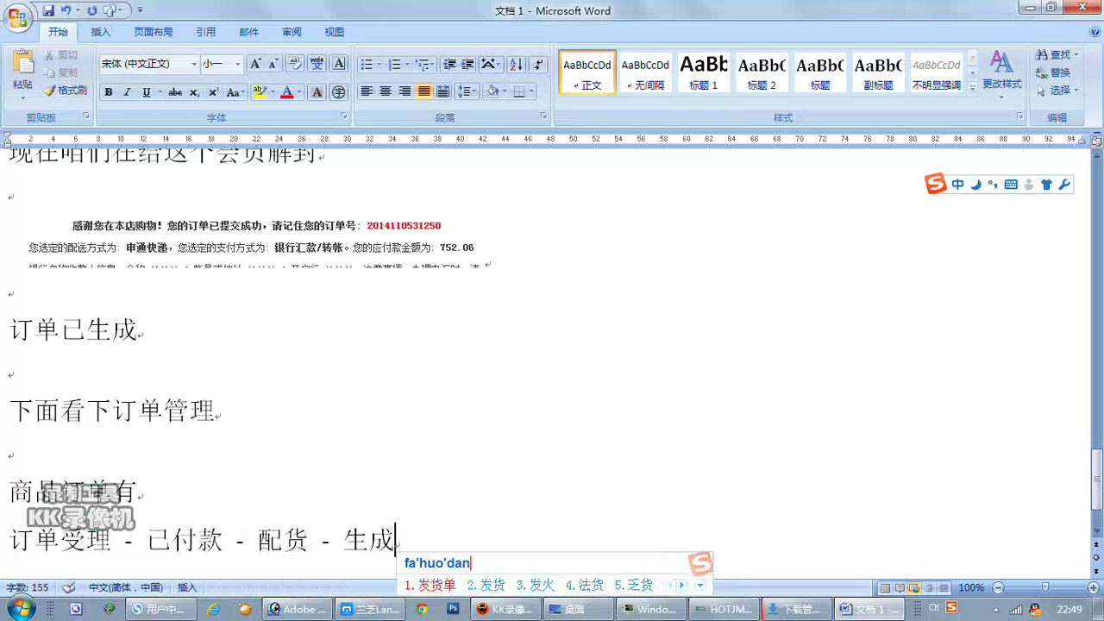
key("space")
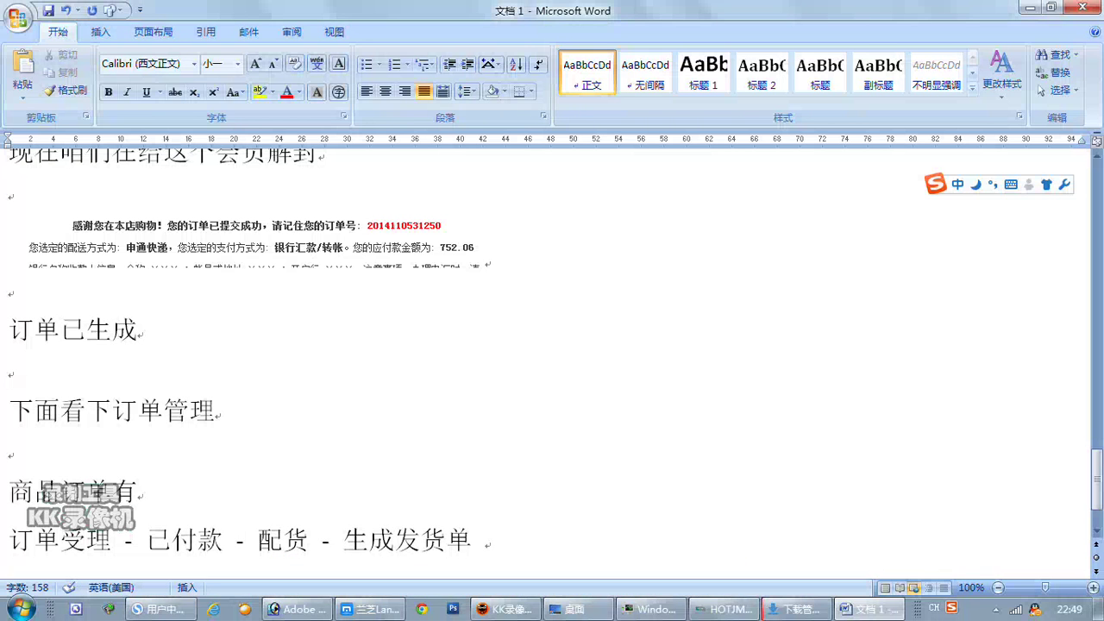
type("- ")
type("fahuo")
key("space")
Follow the steps with 这几个步骤现在看我的操作.
type("zhejige")
key("space")
type("buzhou")
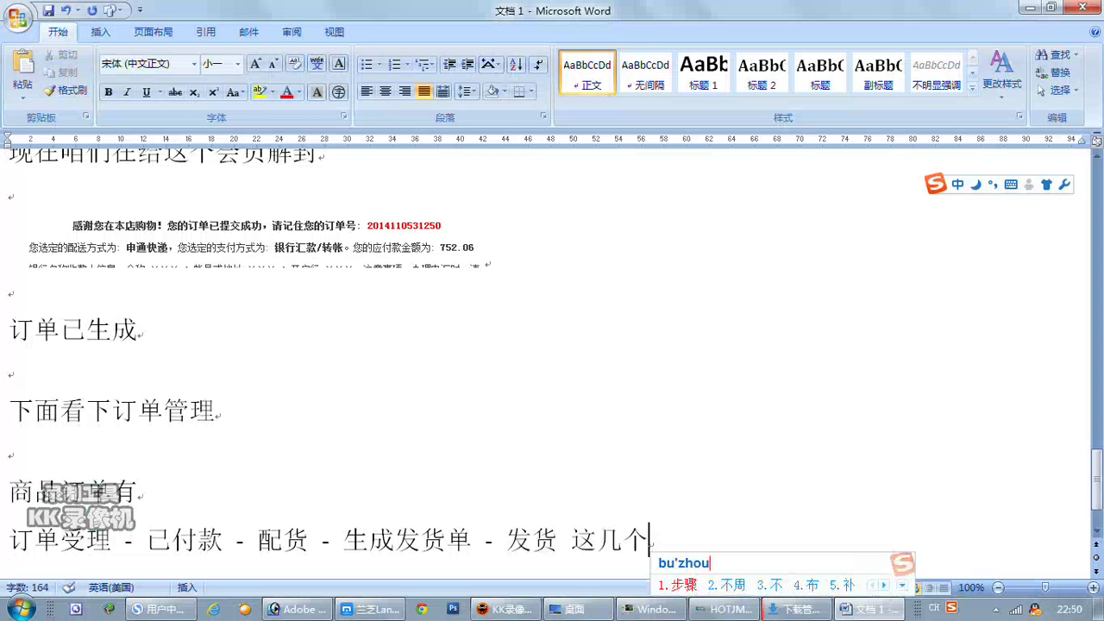
key("space")
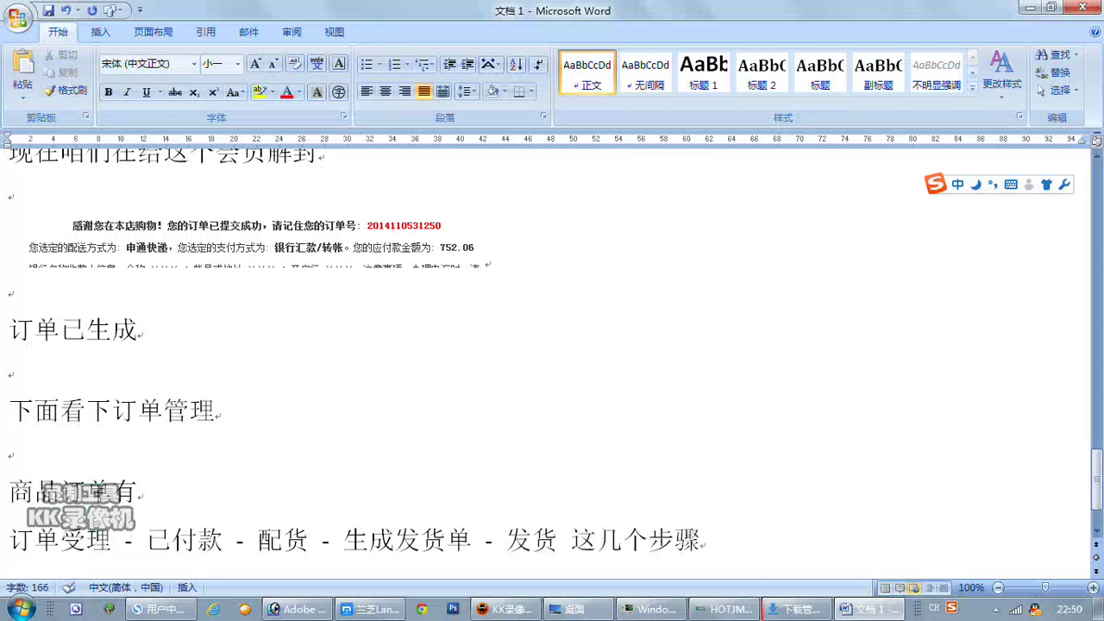
type("xianzai")
key("space")
type("kan")
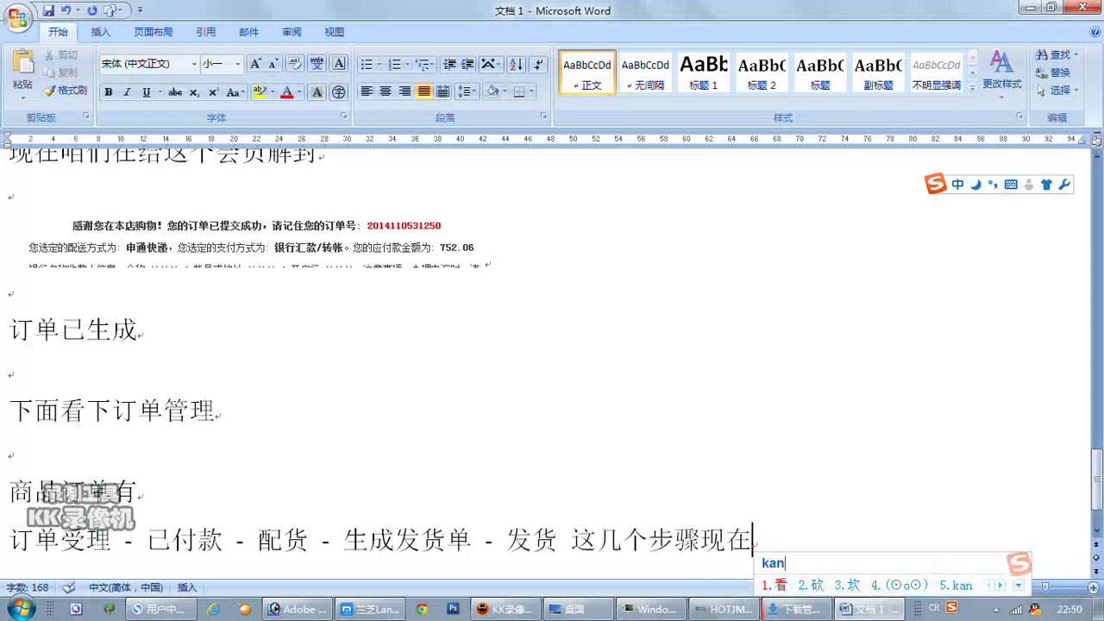
key("space")
type("wode")
key("space")
type("caozu")
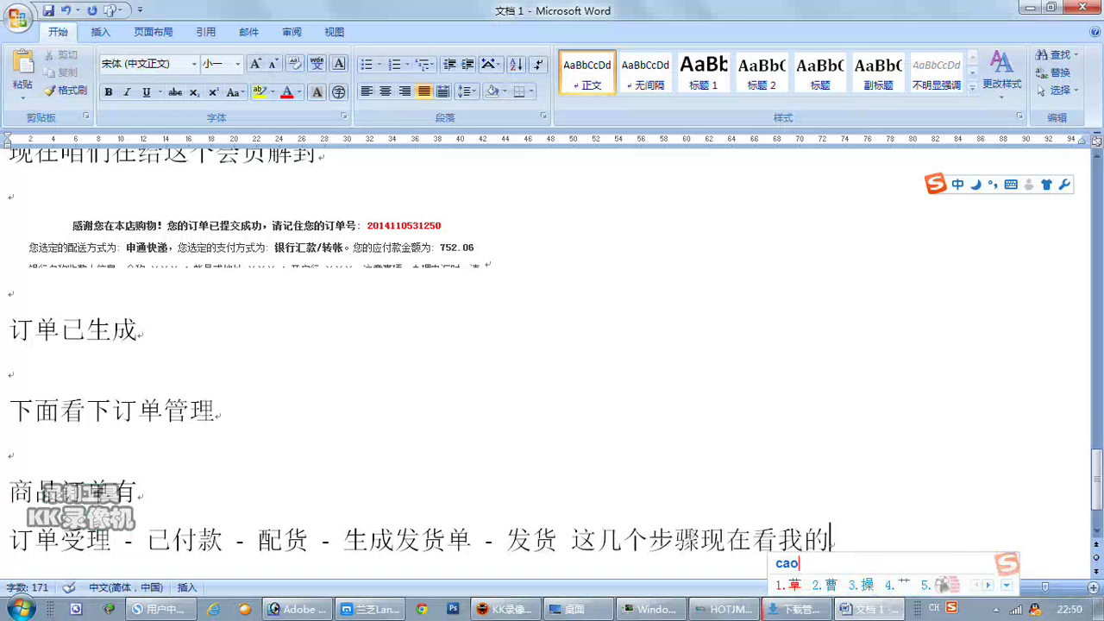
type("o")
key("space")
Open the member's order list from the shop's user centre.
mouse_move(452, 609)
left_click(375, 526)
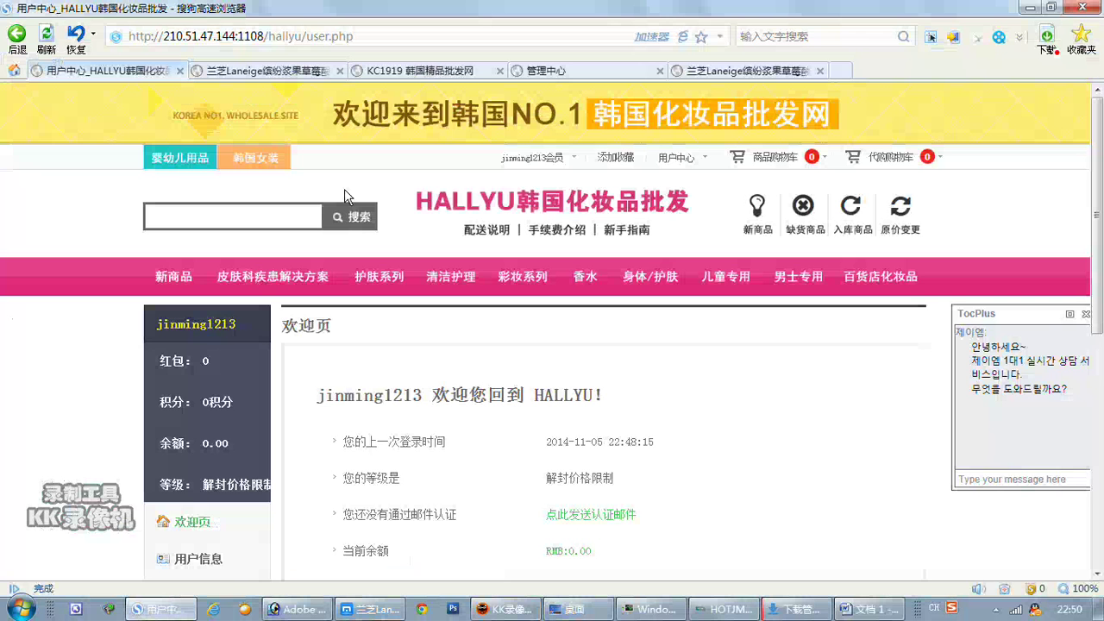
left_click(551, 71)
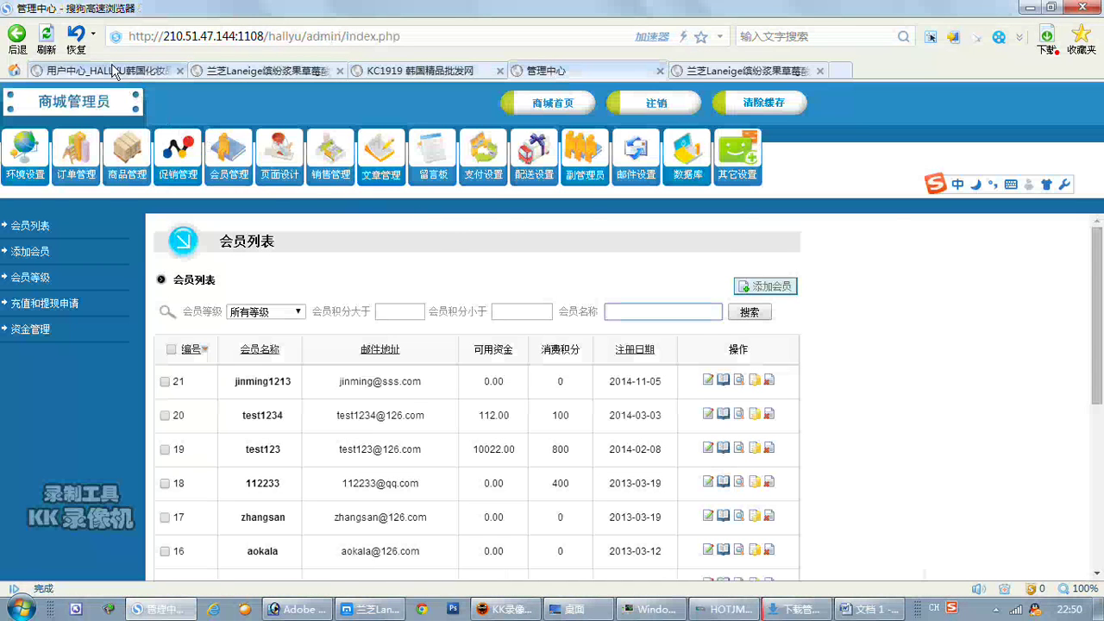
left_click(104, 71)
scroll(259, 311, "down", 3)
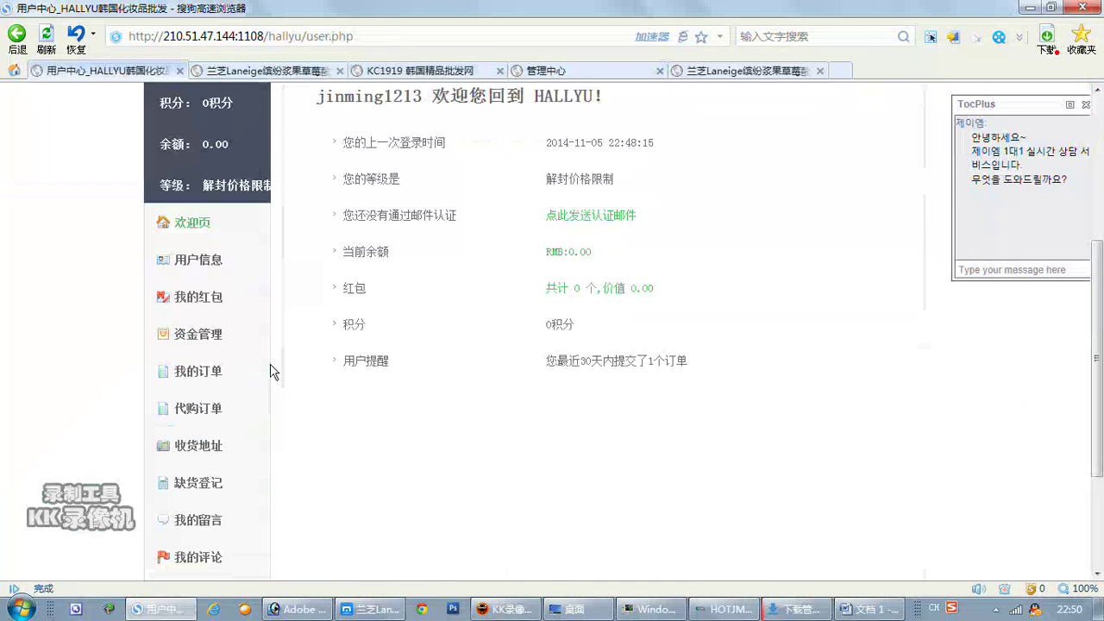
left_click(203, 379)
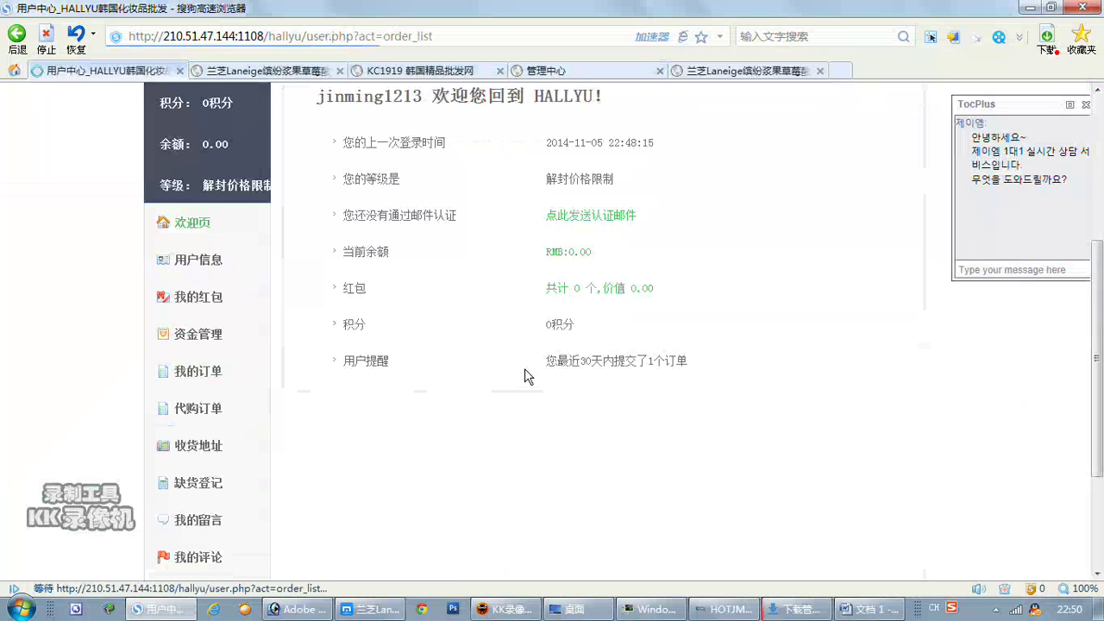
In the admin's 订单管理, view the newest order's details, then return to Word.
left_click(556, 72)
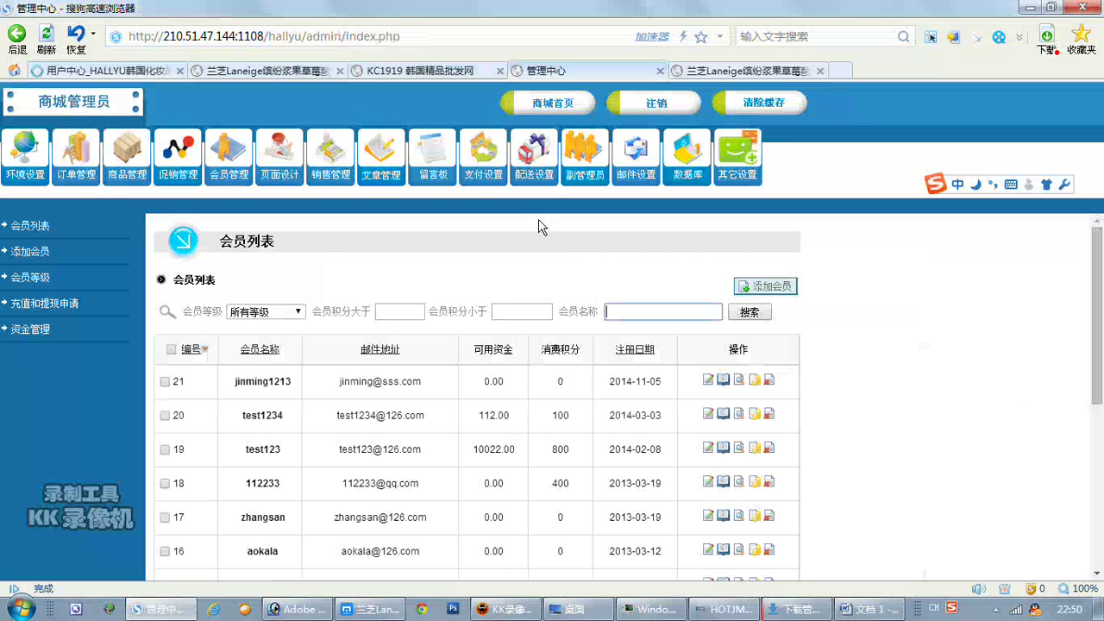
left_click(76, 154)
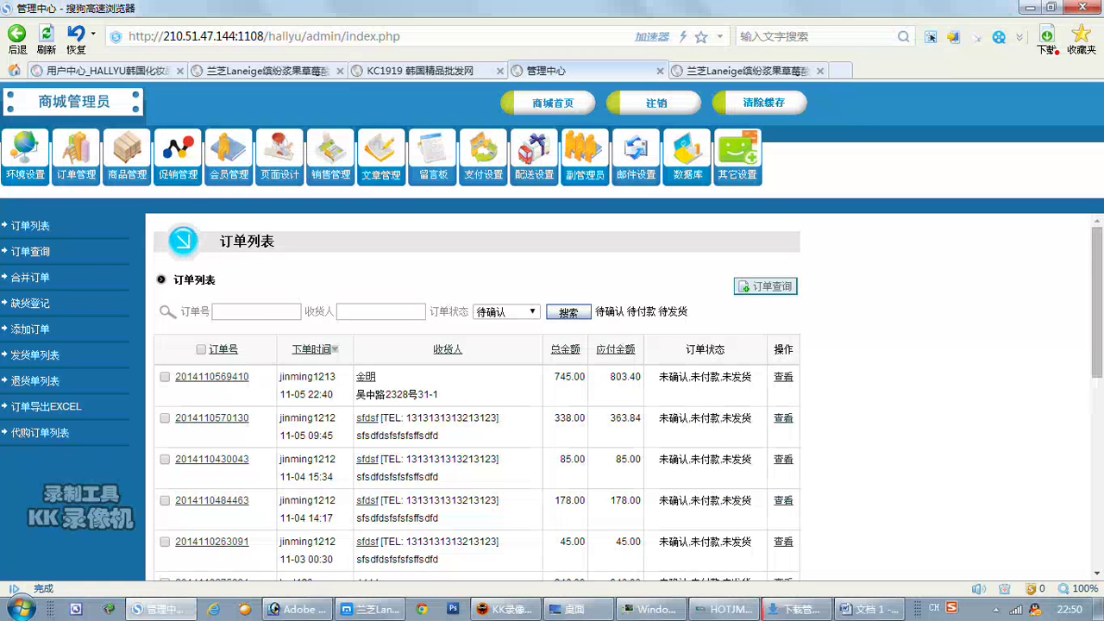
left_click(783, 376)
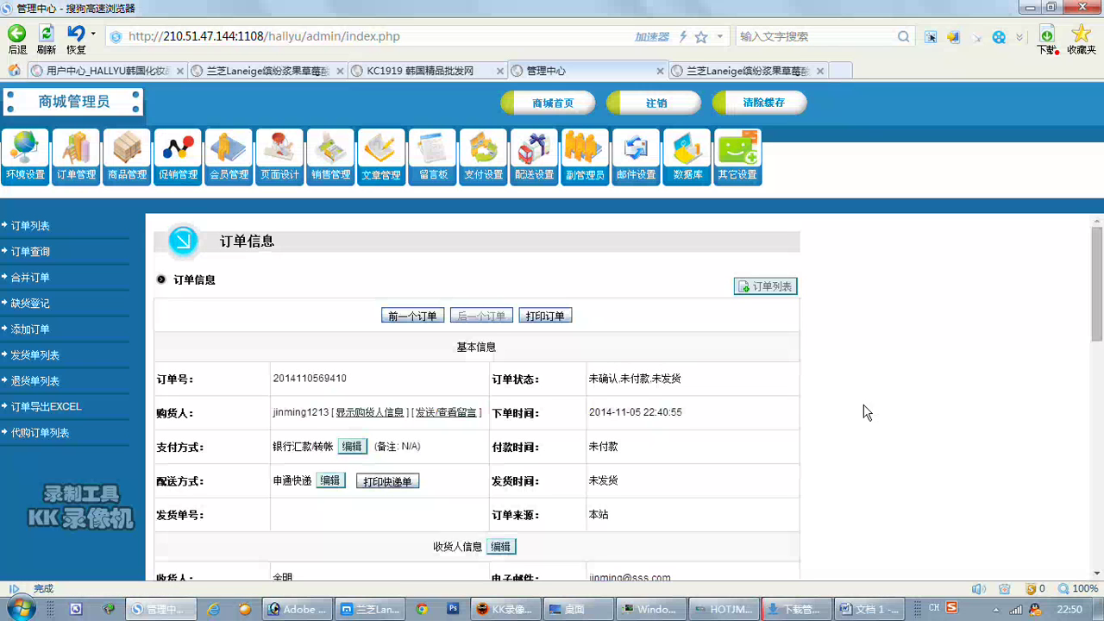
left_click(865, 608)
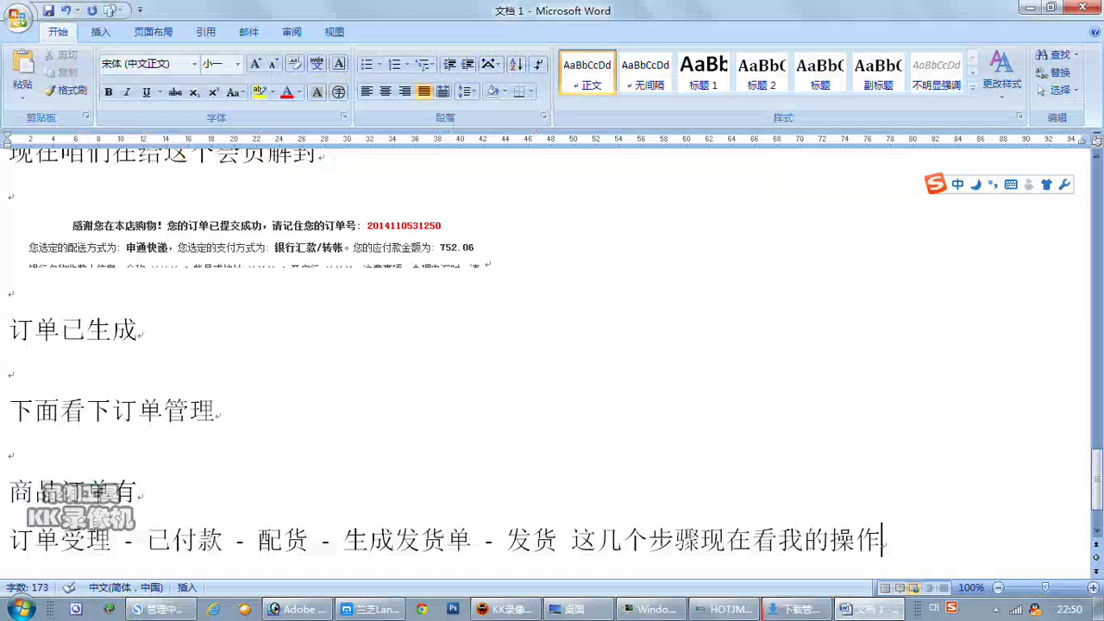
Note that 支付宝 payments change the order status directly to 已付款.
key("Return")
key("Return")
key("Return")
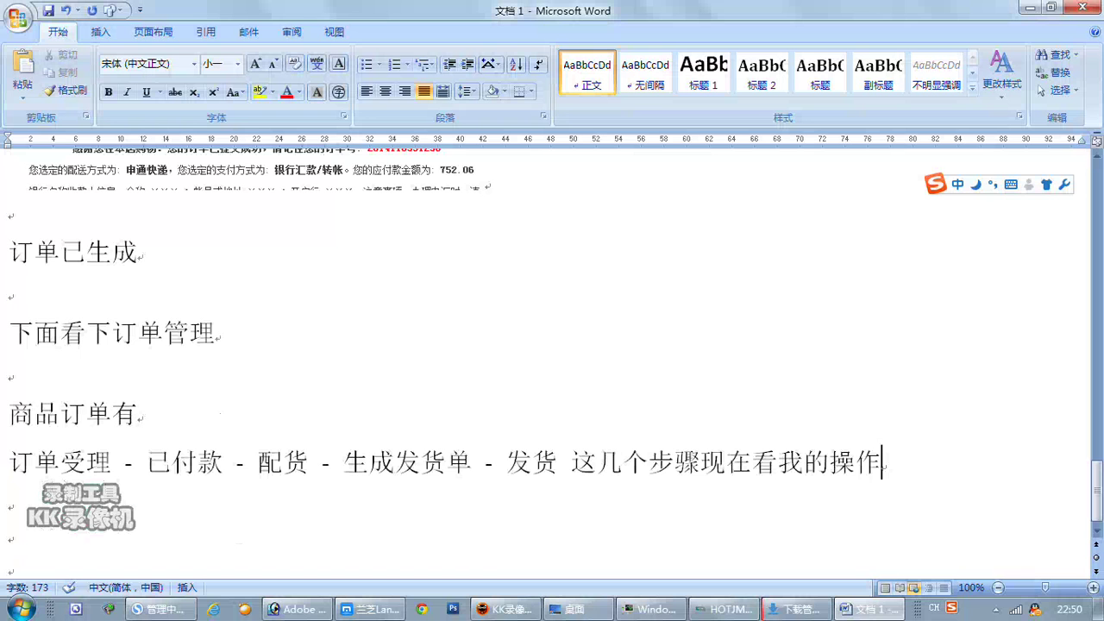
left_click(9, 502)
left_click(9, 535)
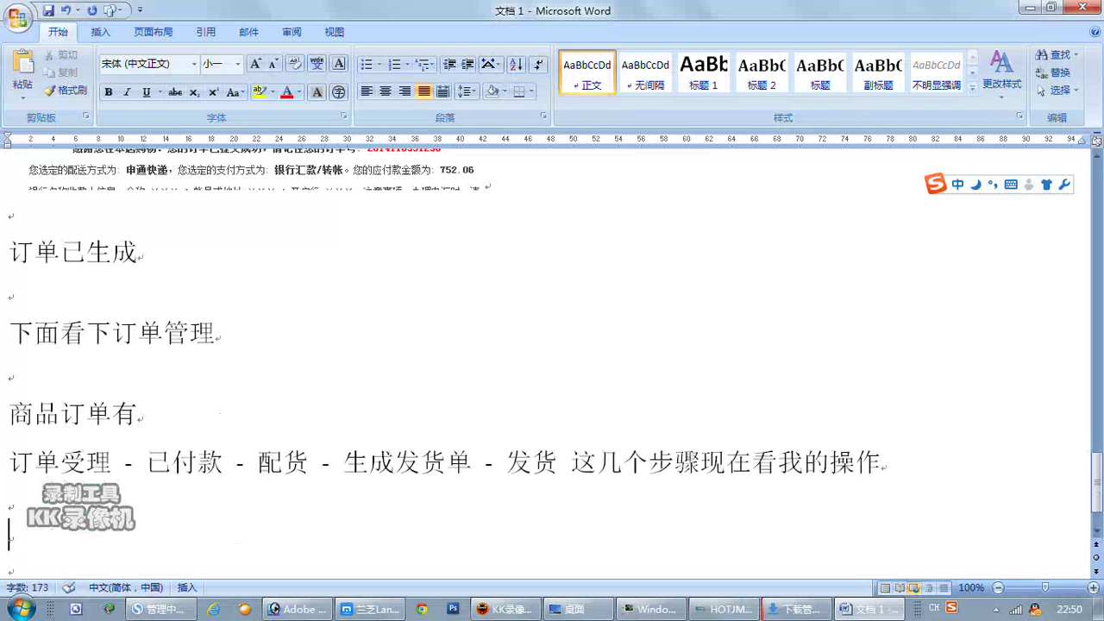
type("zhifubao fu")
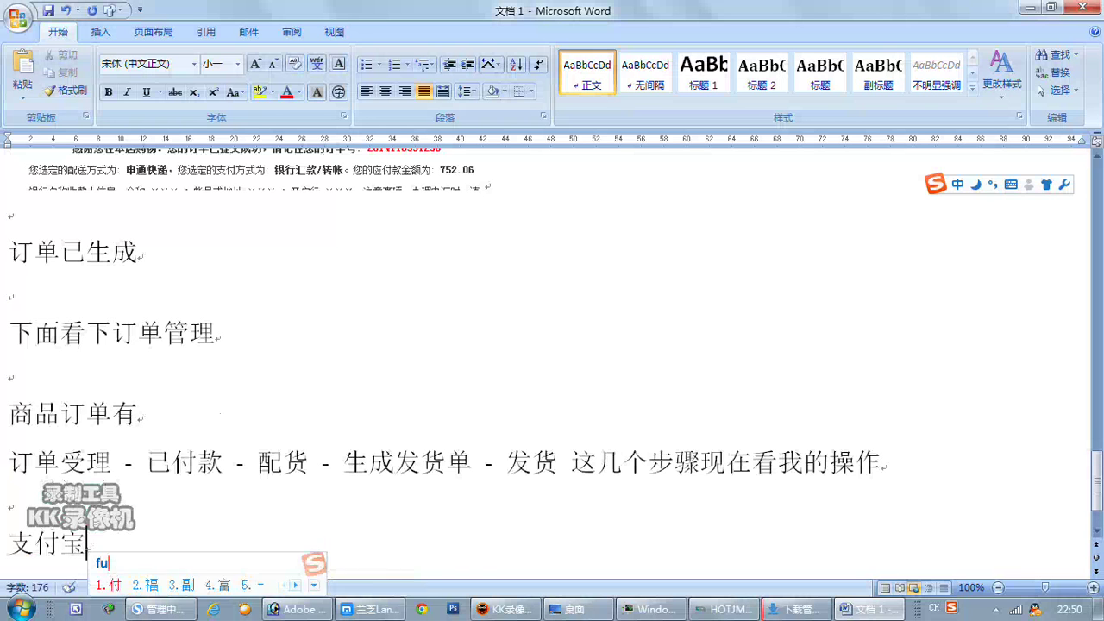
type("kuan ")
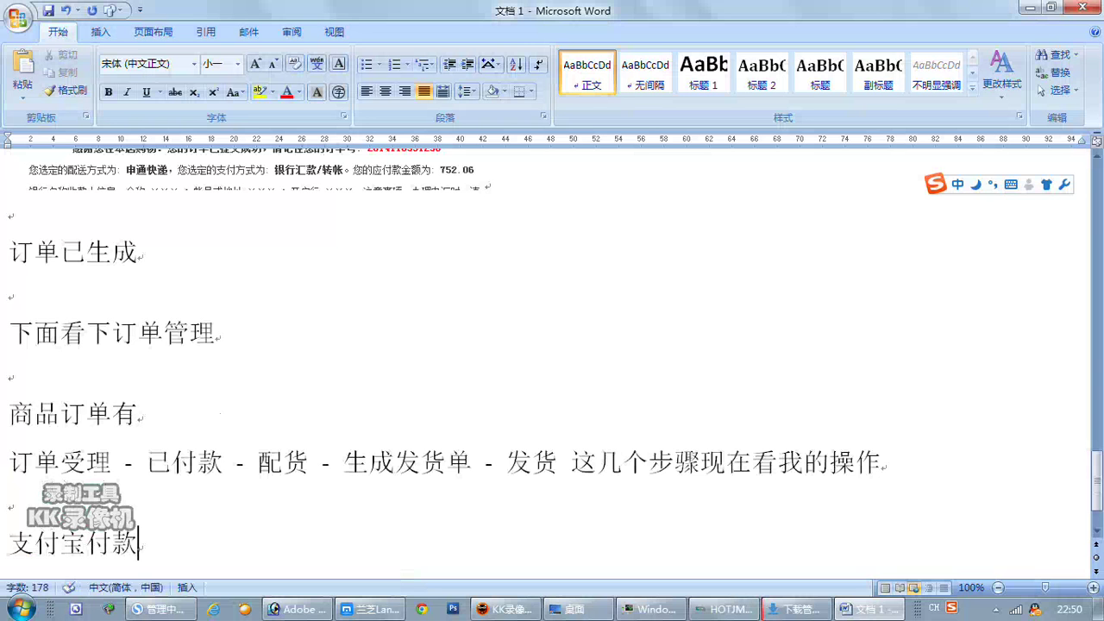
type("shi zh")
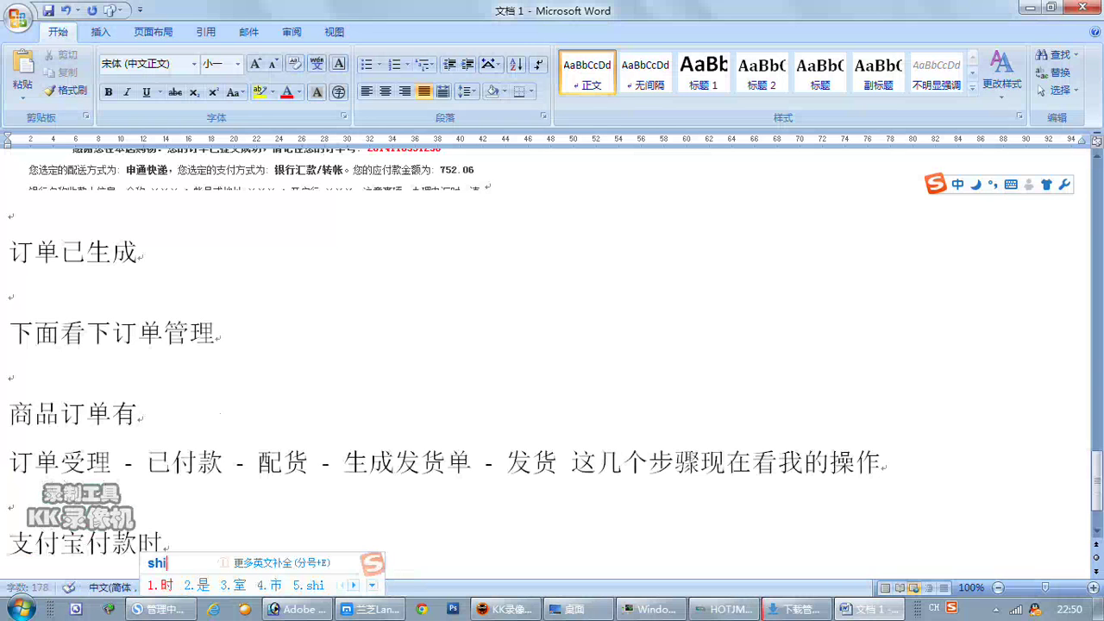
key("BackSpace")
key("BackSpace")
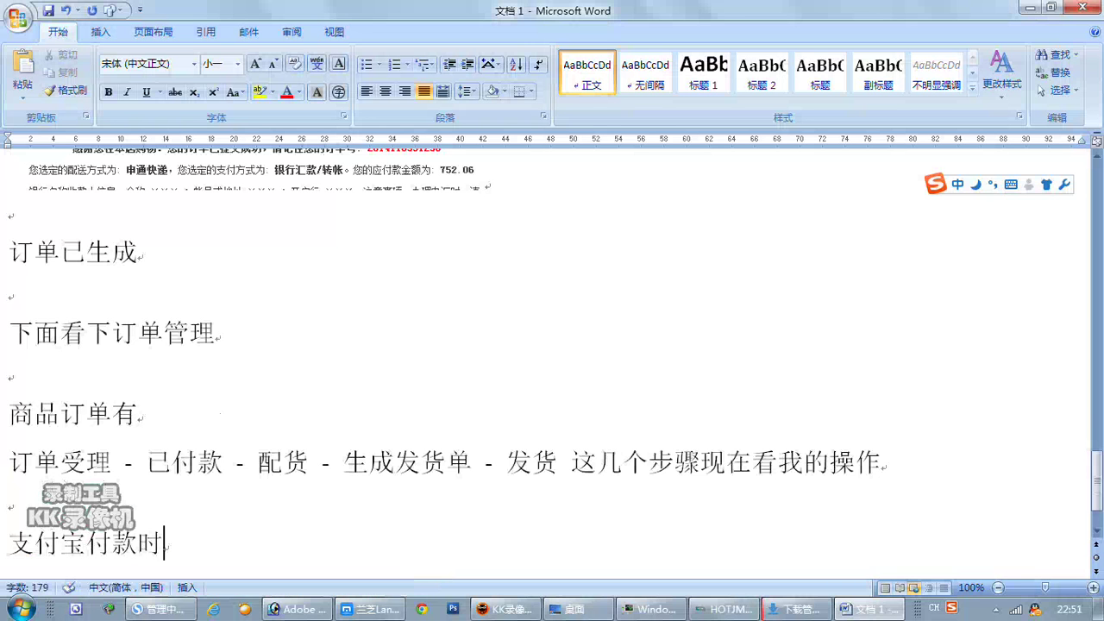
type("dingdan zhuang")
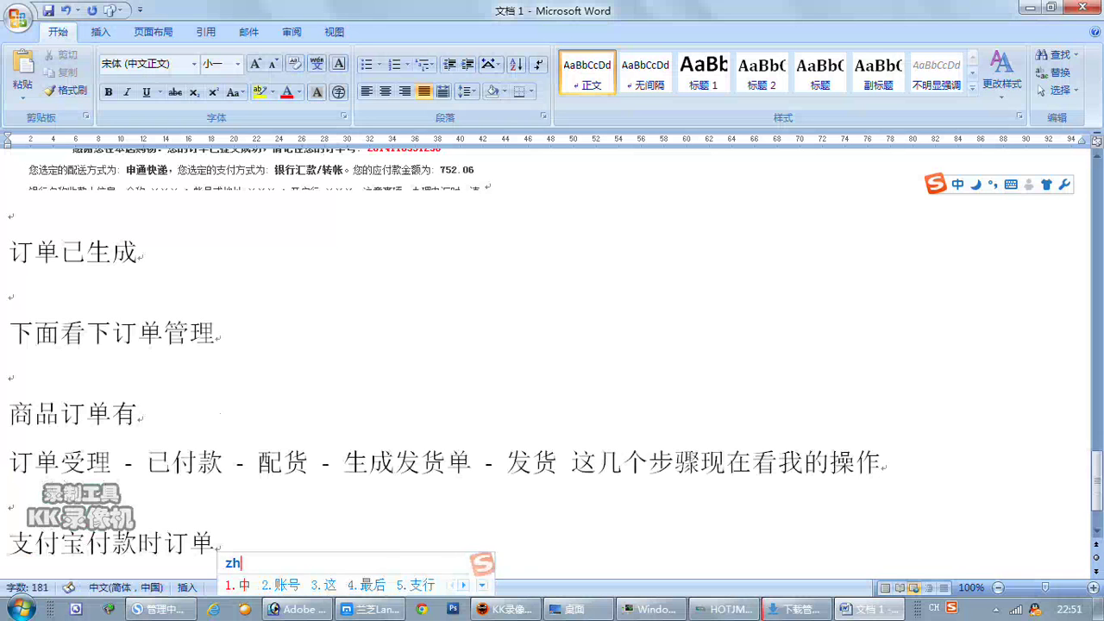
type("tai zhijie gei")
key("BackSpace")
type("ng")
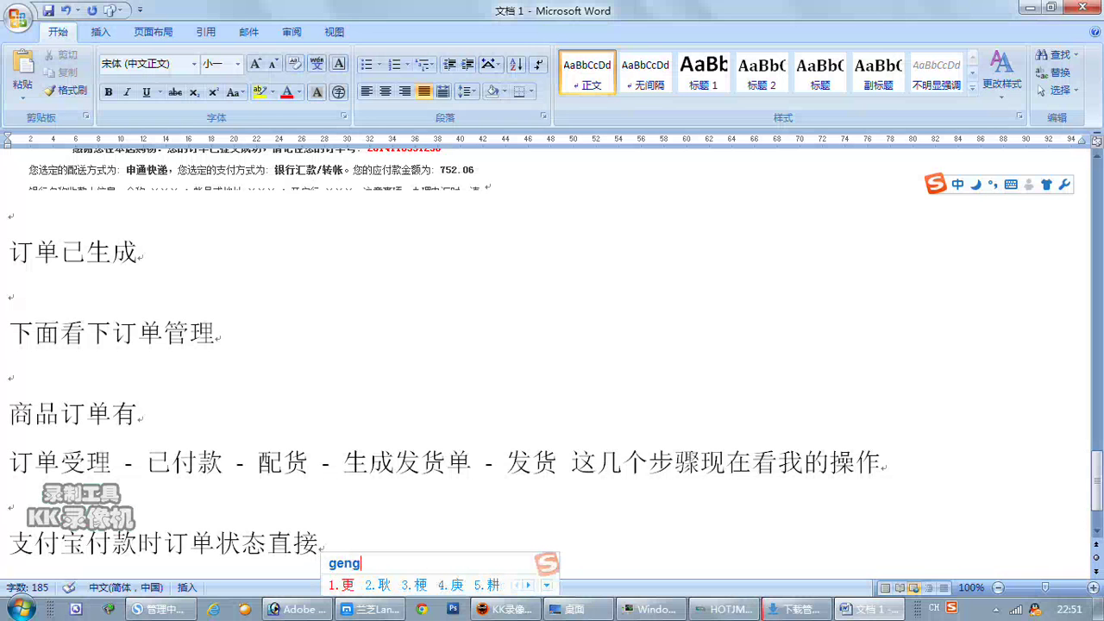
type("g wei ")
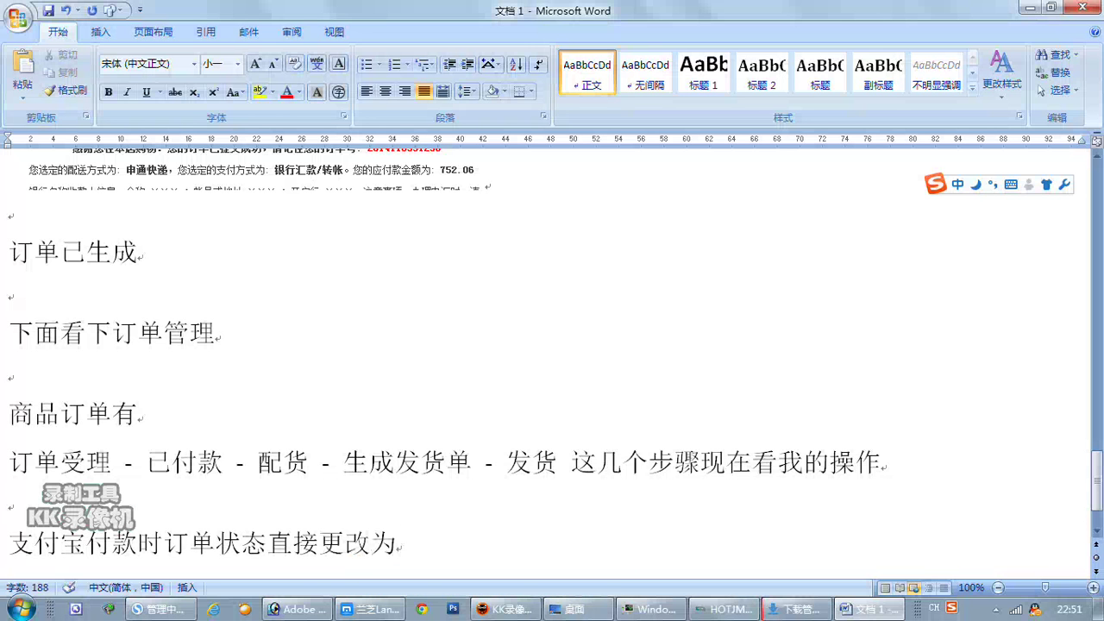
type(" yifukuan")
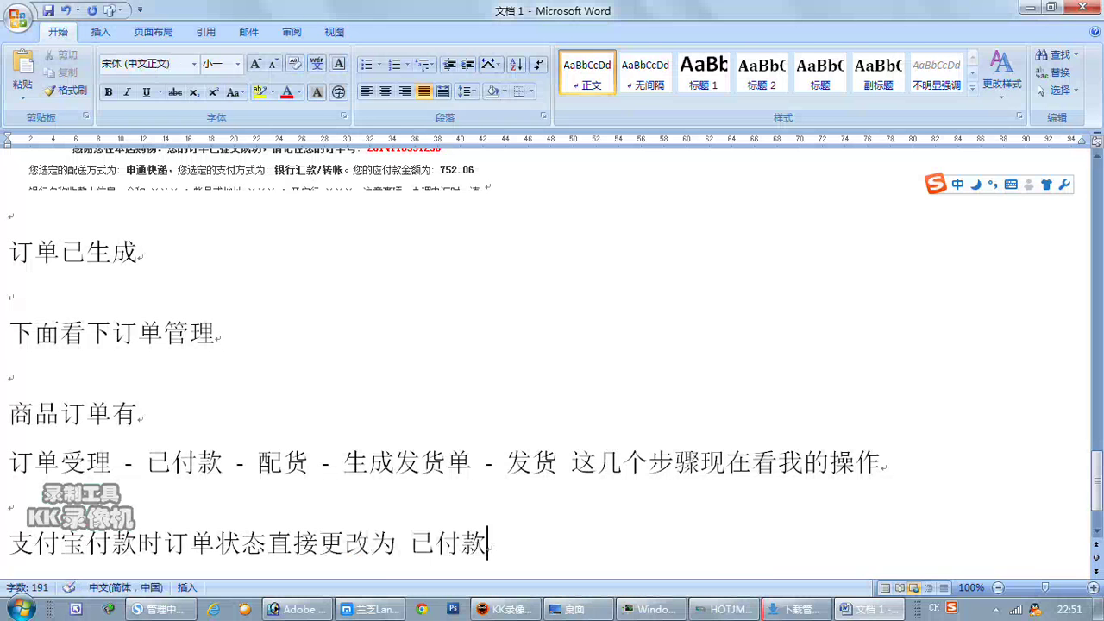
key("Return")
Add the line 但是银行汇款时要人工操作.
type("dan")
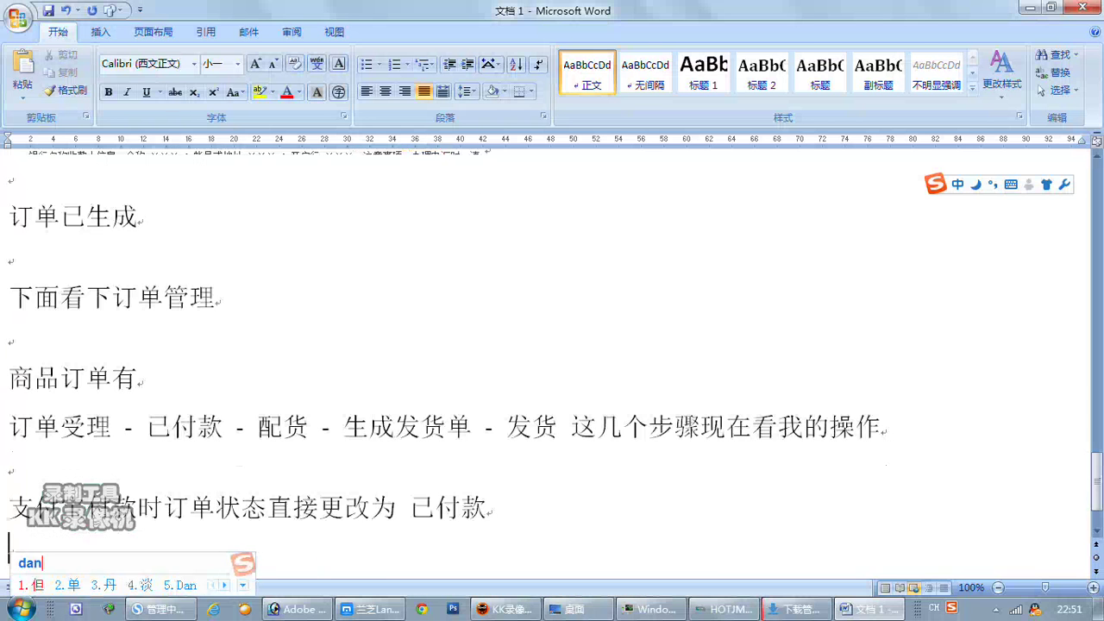
type("shi yihan")
key("BackSpace")
key("BackSpace")
key("BackSpace")
key("BackSpace")
key("BackSpace")
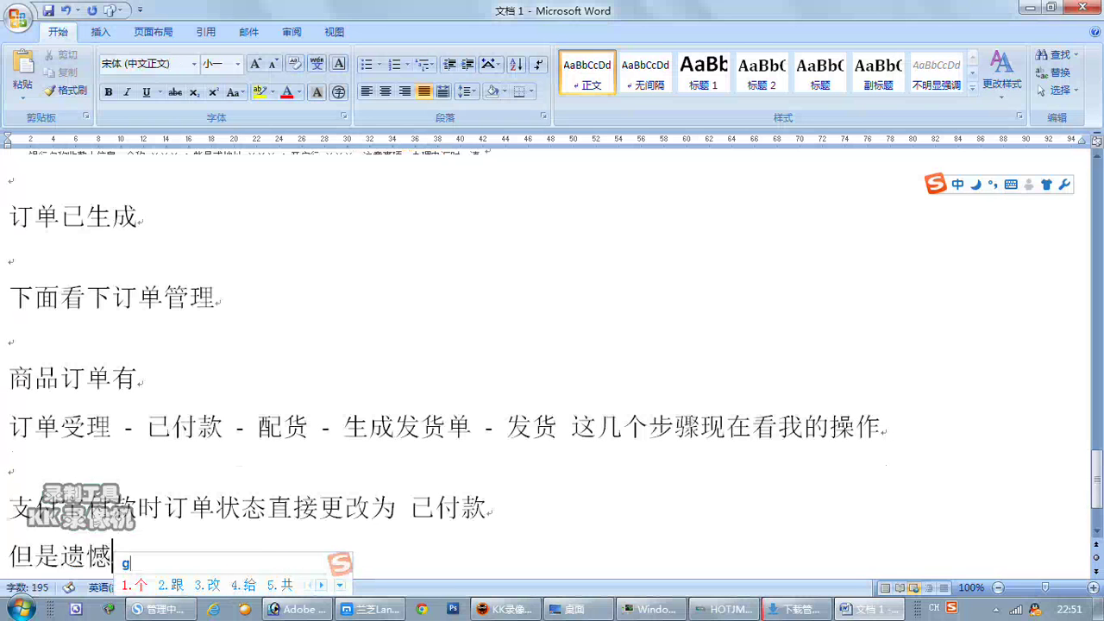
type("yinh")
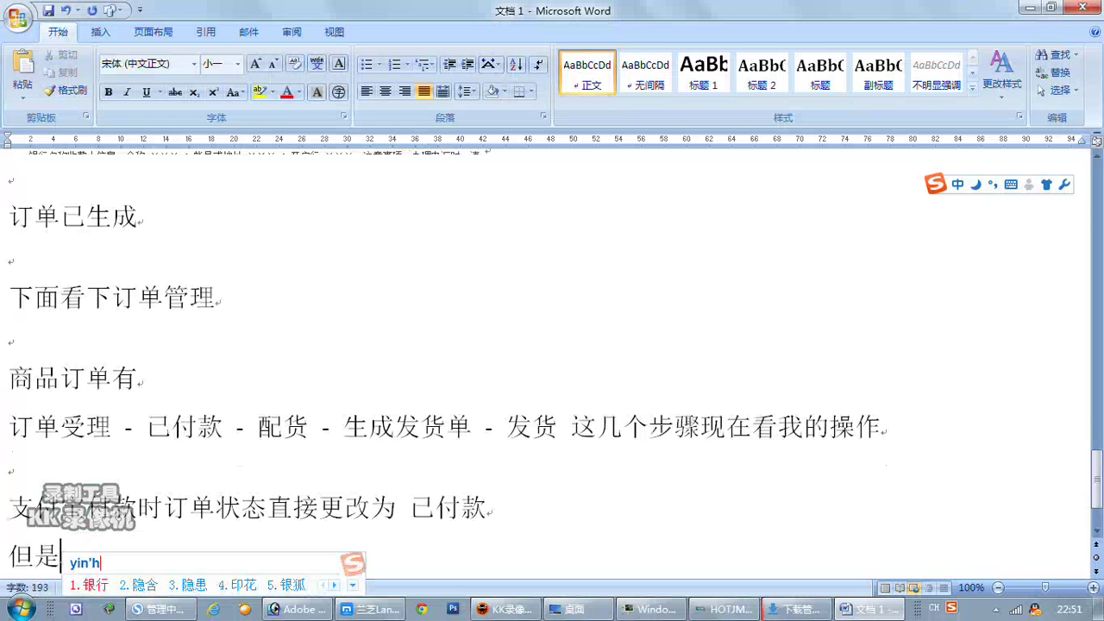
key("space")
type("huik")
key("space")
type("shi")
key("space")
type("yao")
key("space")
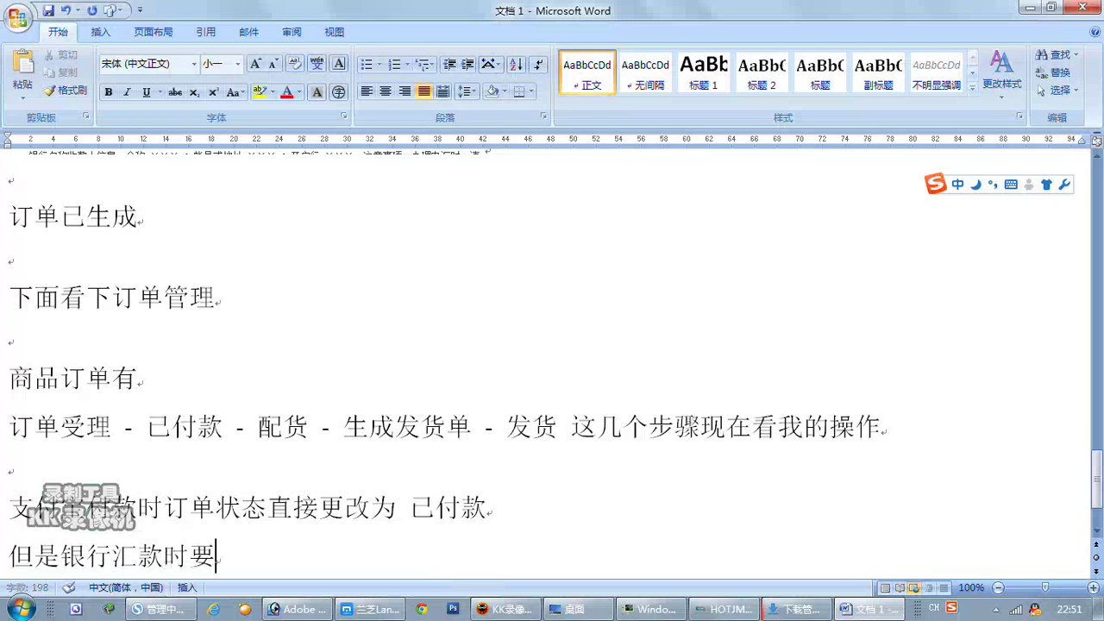
type("rengong")
key("space")
type("caozuo")
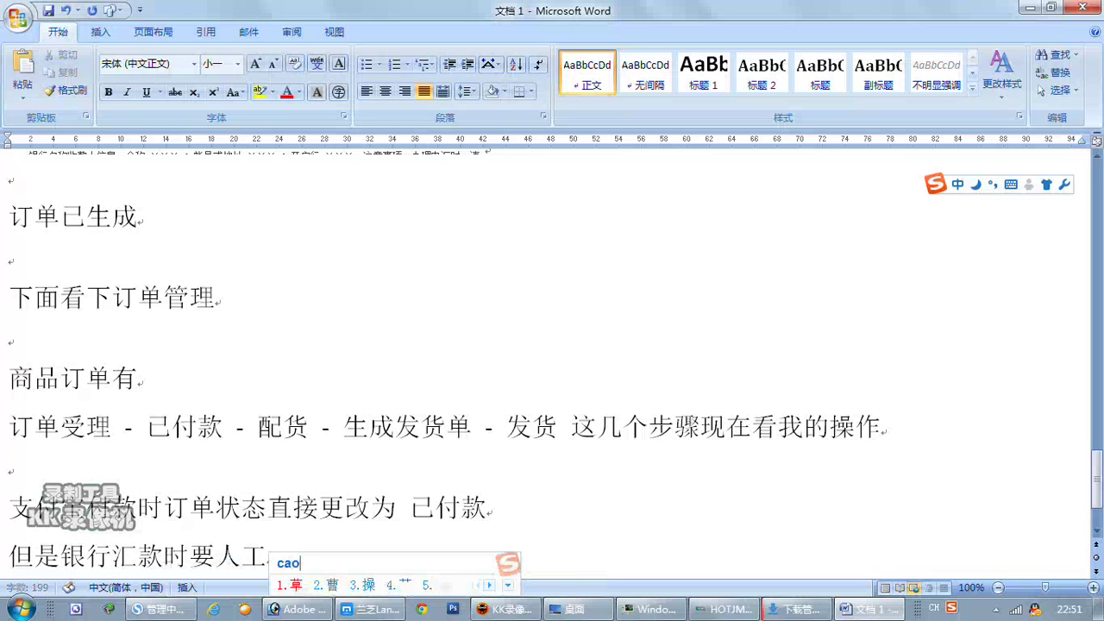
key("space")
Continue with ，确认这个人汇款后要更改订单状态.
type(",quere")
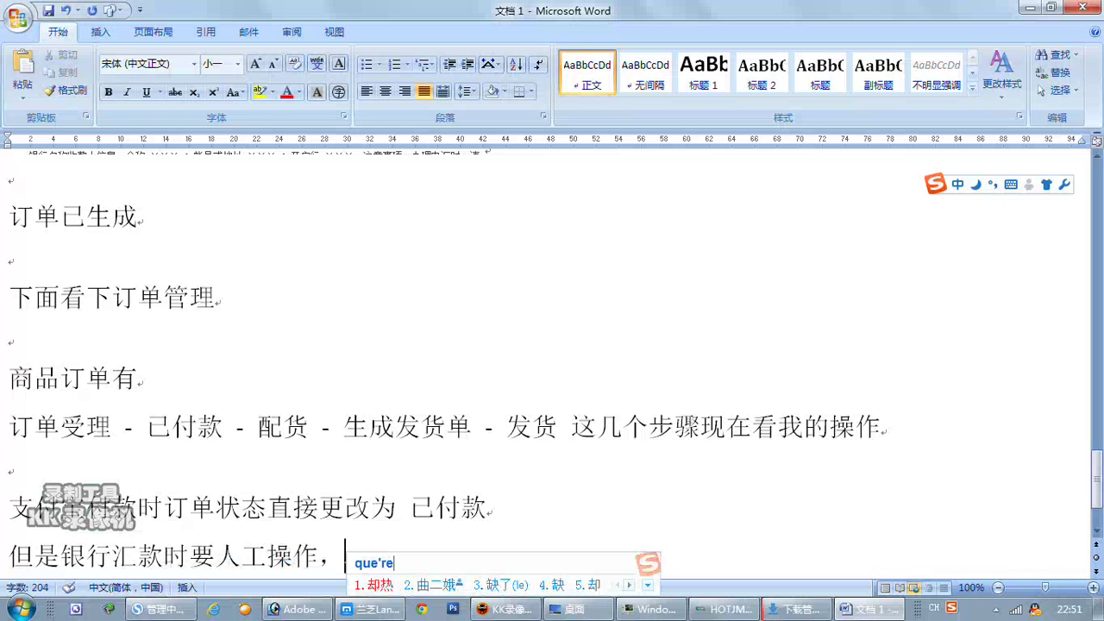
type("n")
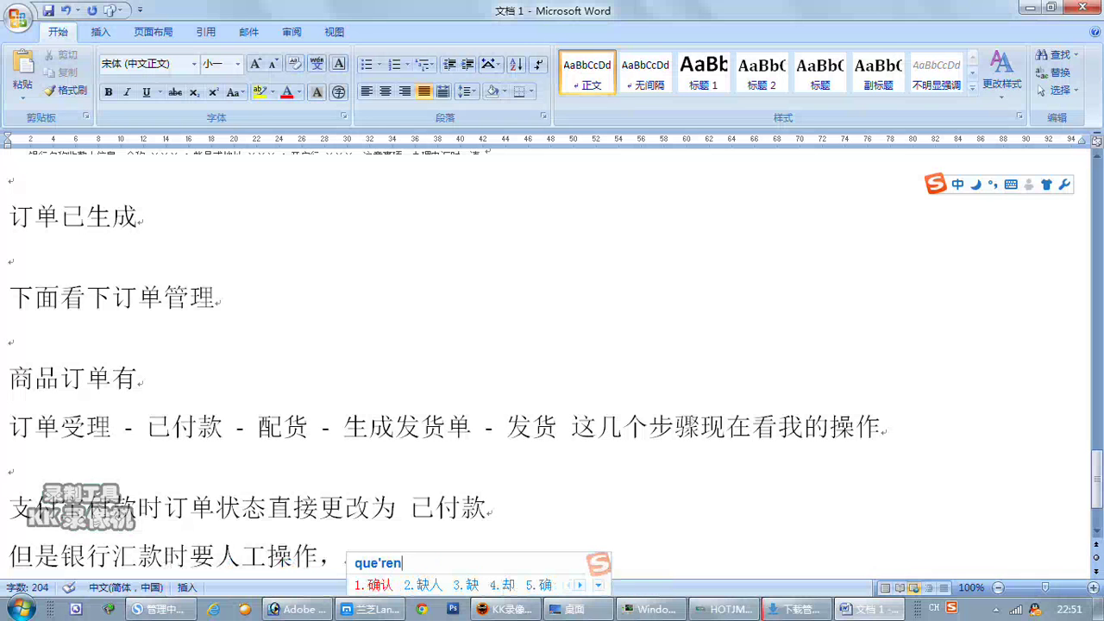
key("space")
type("zhegeren")
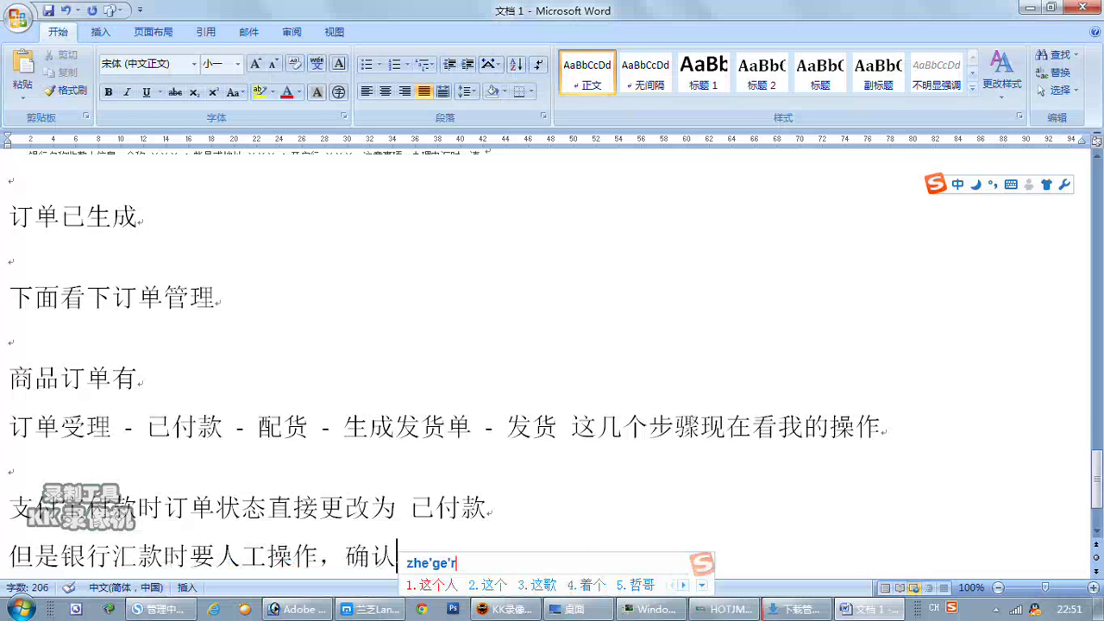
key("space")
type("huikuan")
key("space")
type("hou")
key("space")
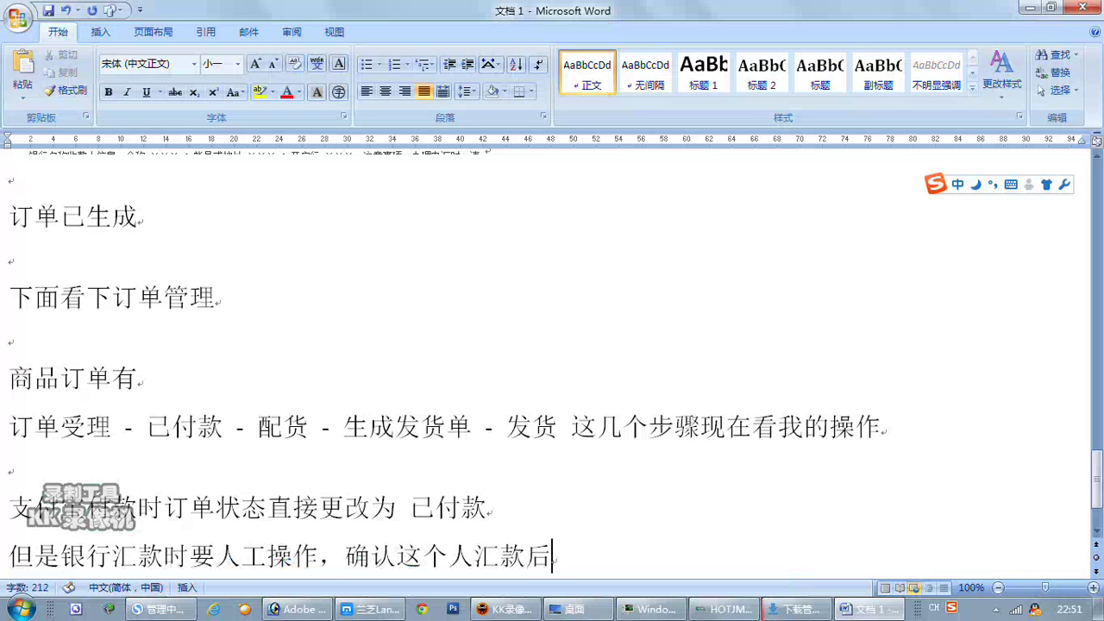
type("yao")
key("space")
type("geng'c")
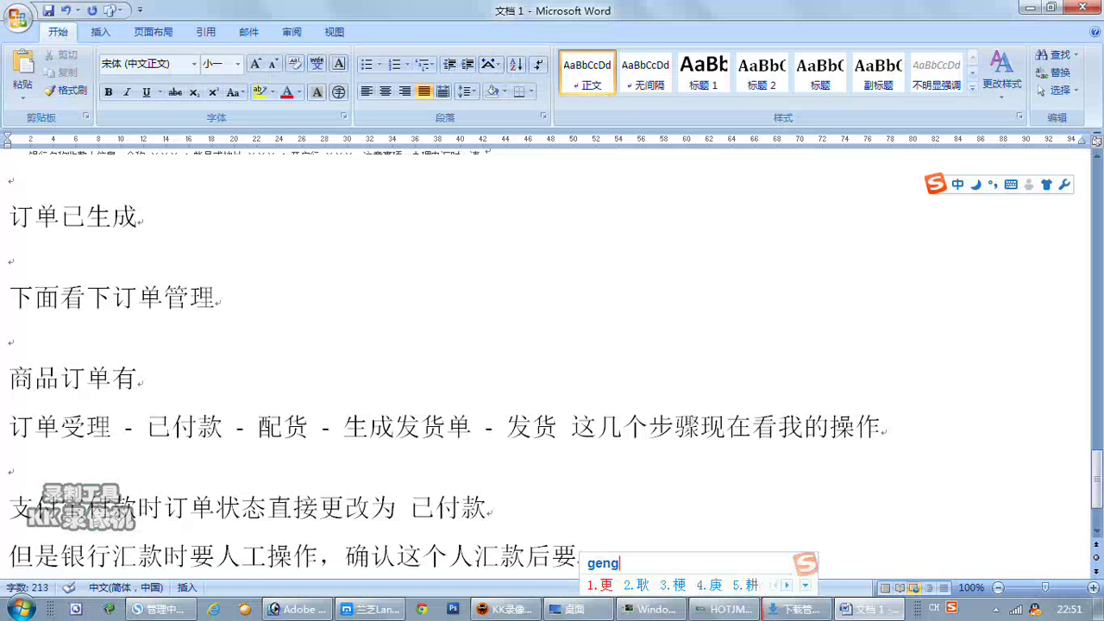
key("BackSpace")
type("gai")
key("space")
type("dingdan")
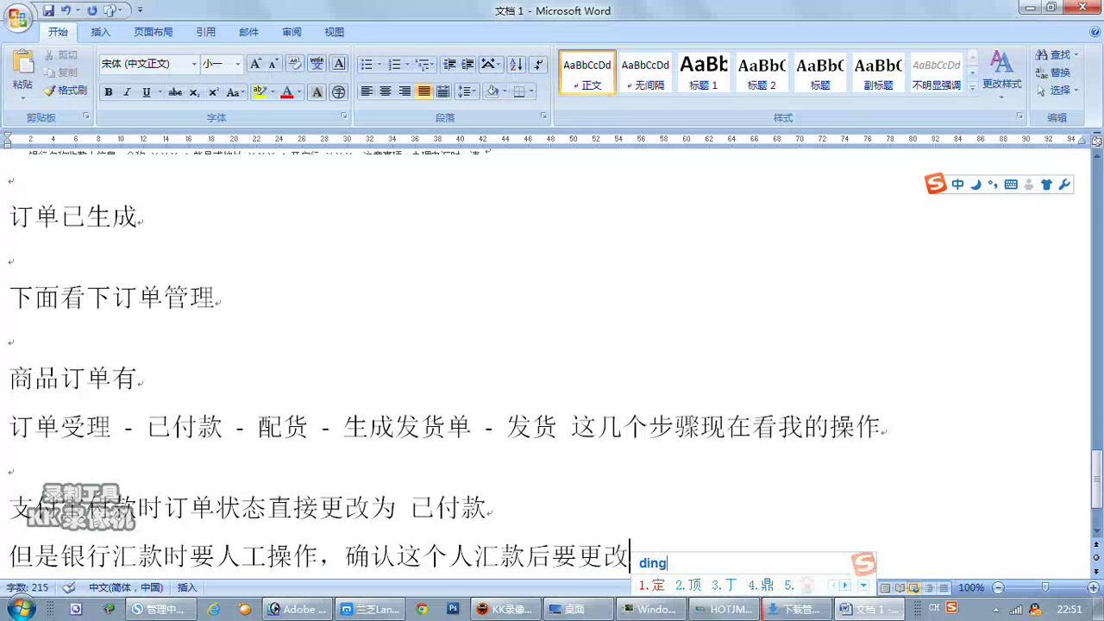
key("space")
type("zhuangt")
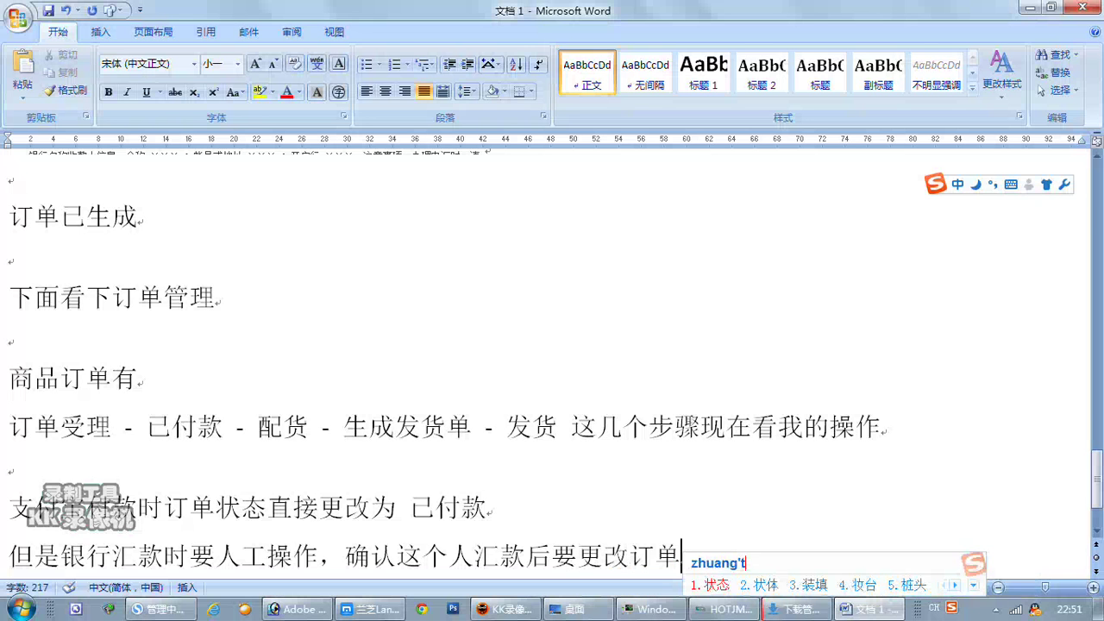
key("space")
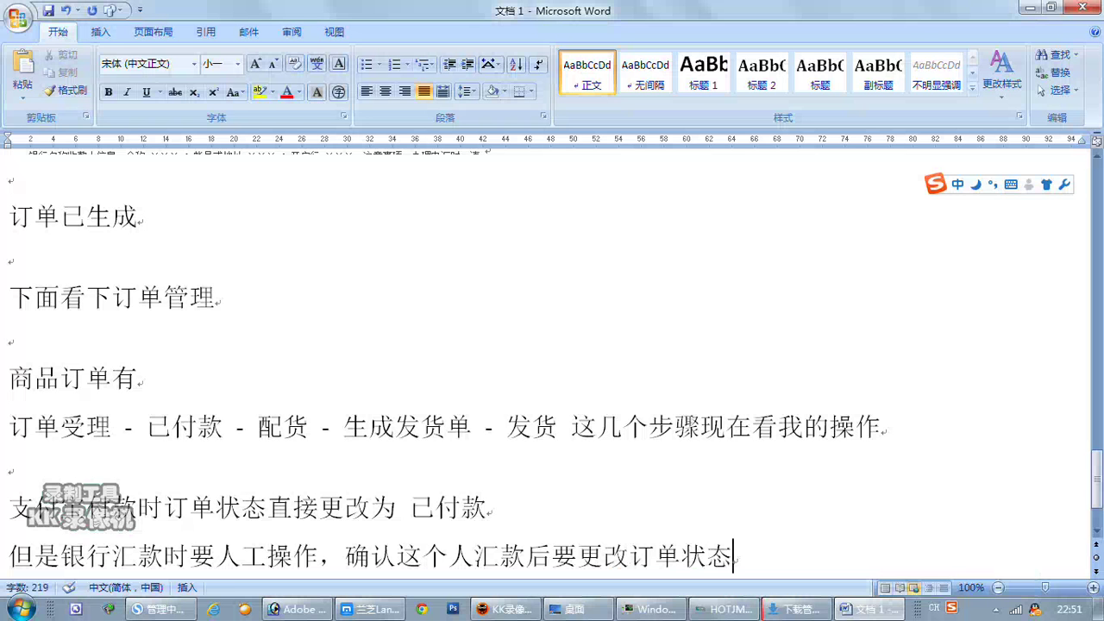
left_click(159, 608)
Mark the order as 付款 with a 2014-11-5 operation remark 工行银行已付款.
scroll(568, 395, "down", 8)
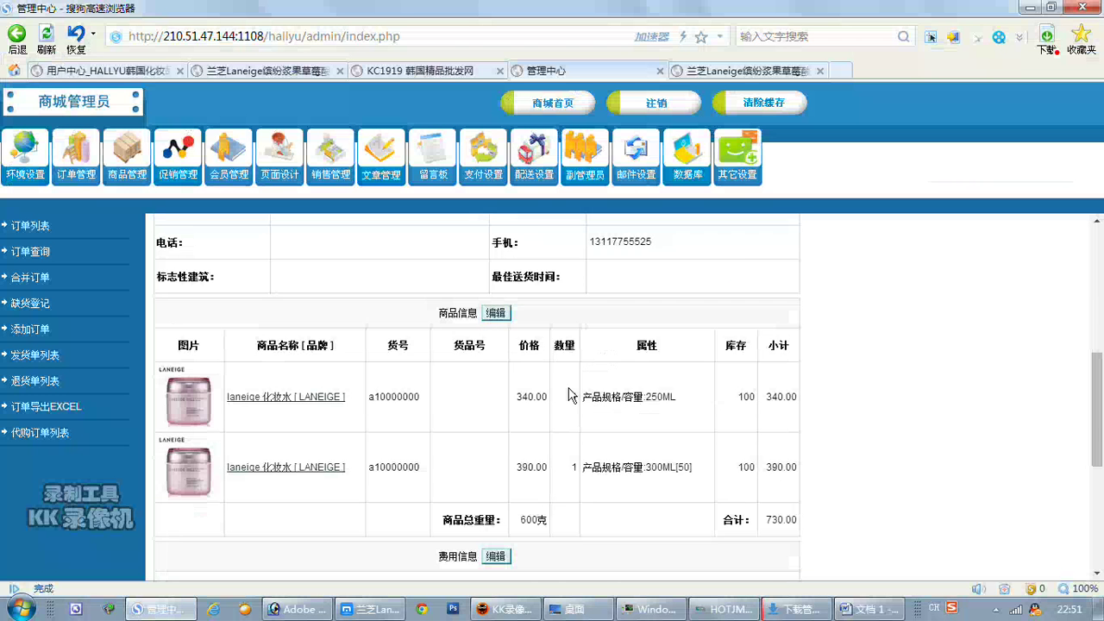
scroll(571, 396, "down", 3)
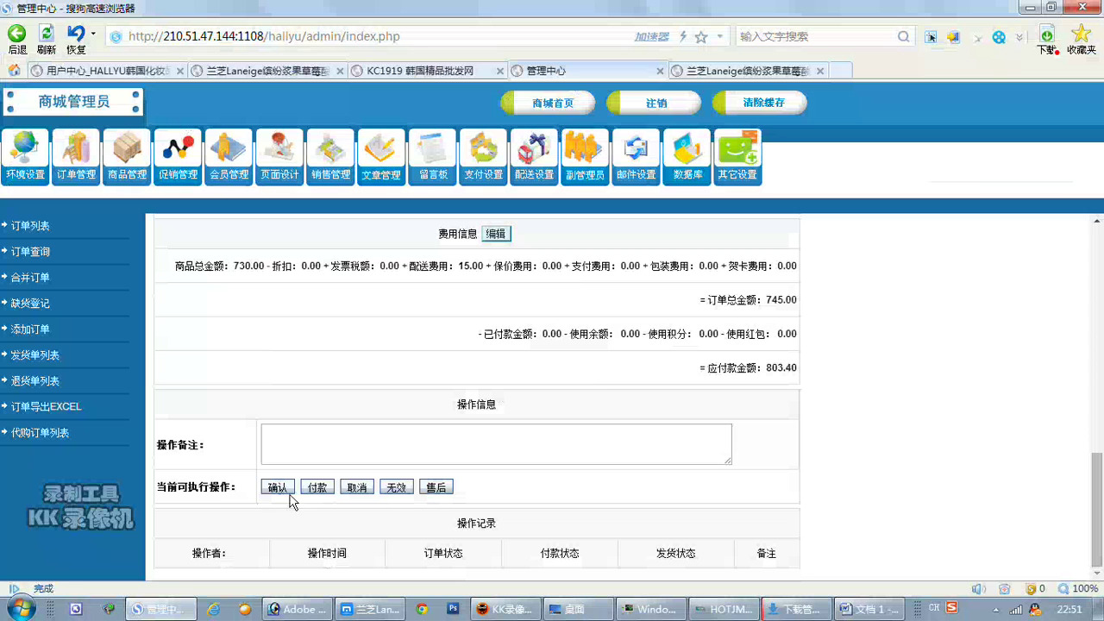
left_click(319, 488)
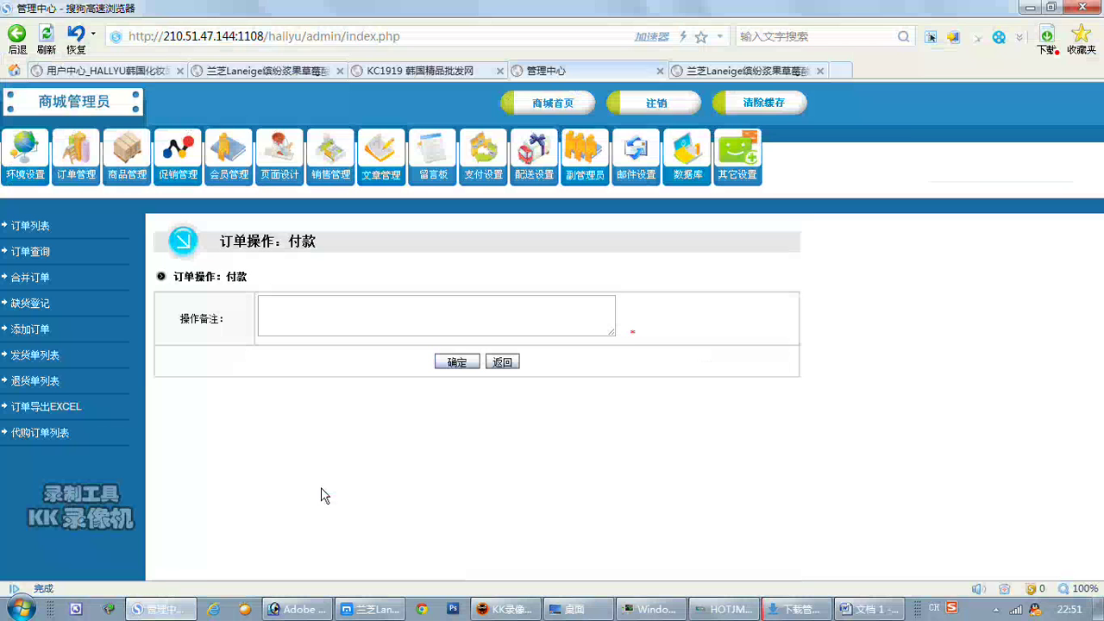
left_click(262, 304)
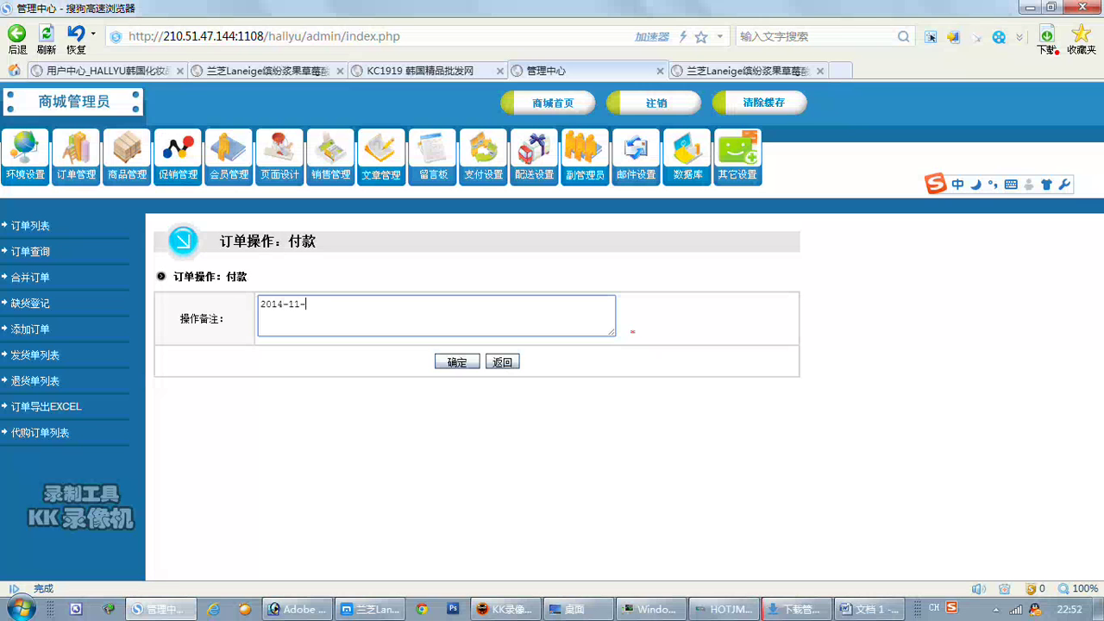
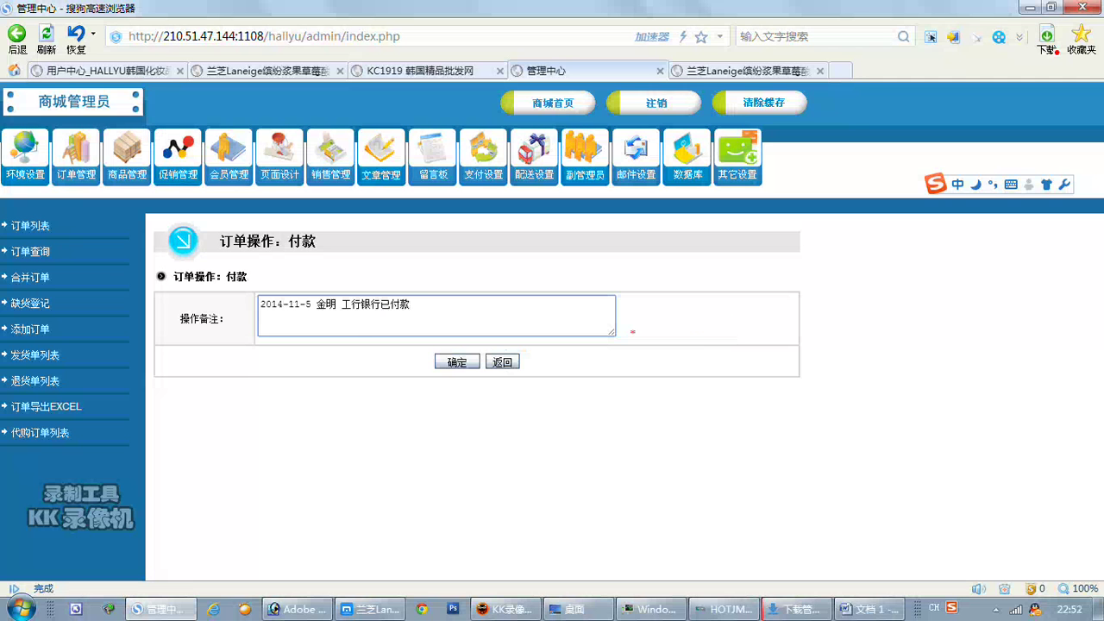
left_click(455, 363)
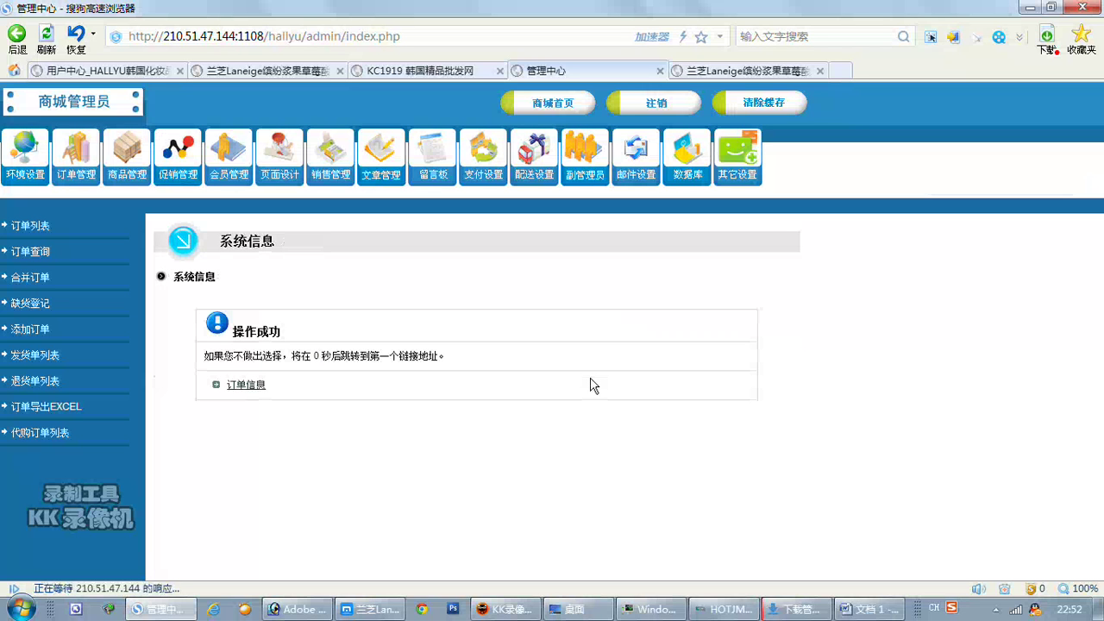
Set the order to 配货, generate and confirm its 发货单, then choose 去发货.
scroll(591, 316, "down", 10)
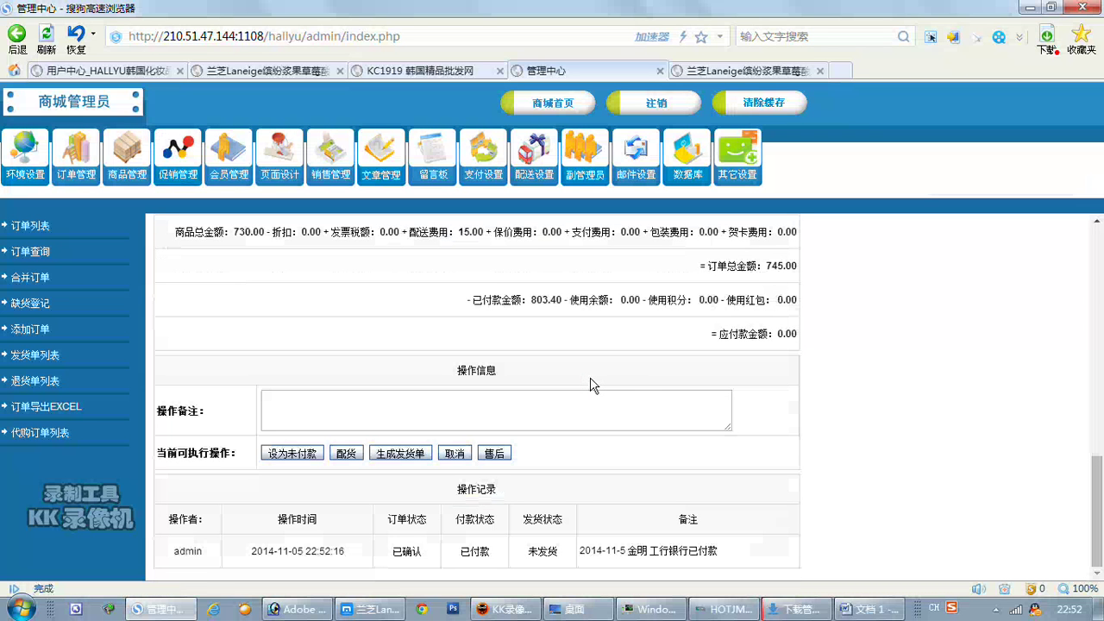
left_click(346, 453)
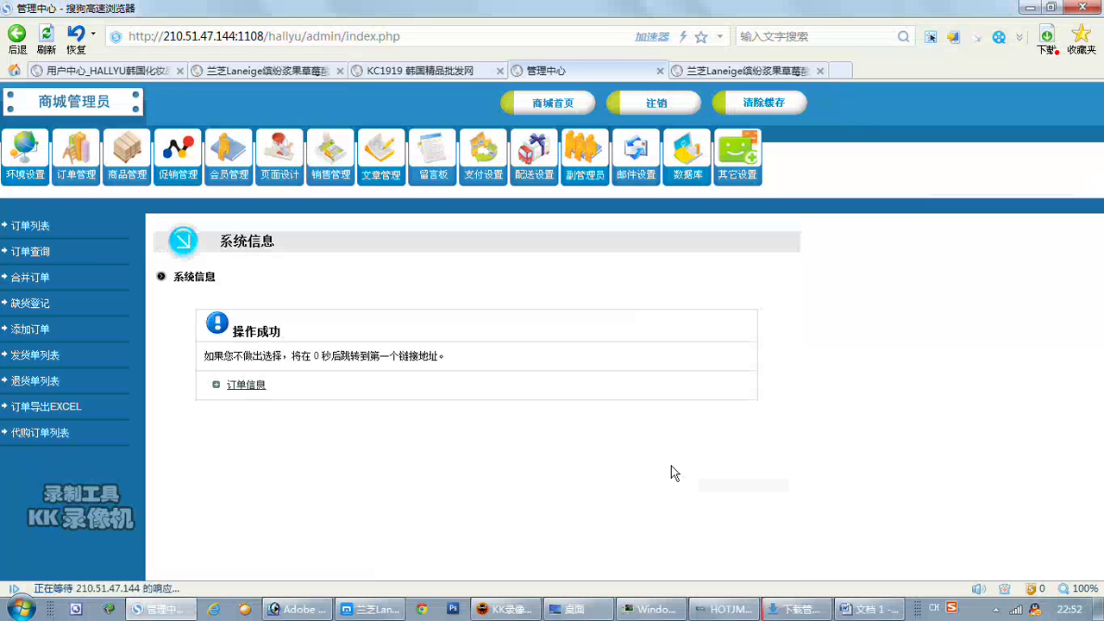
scroll(675, 472, "down", 12)
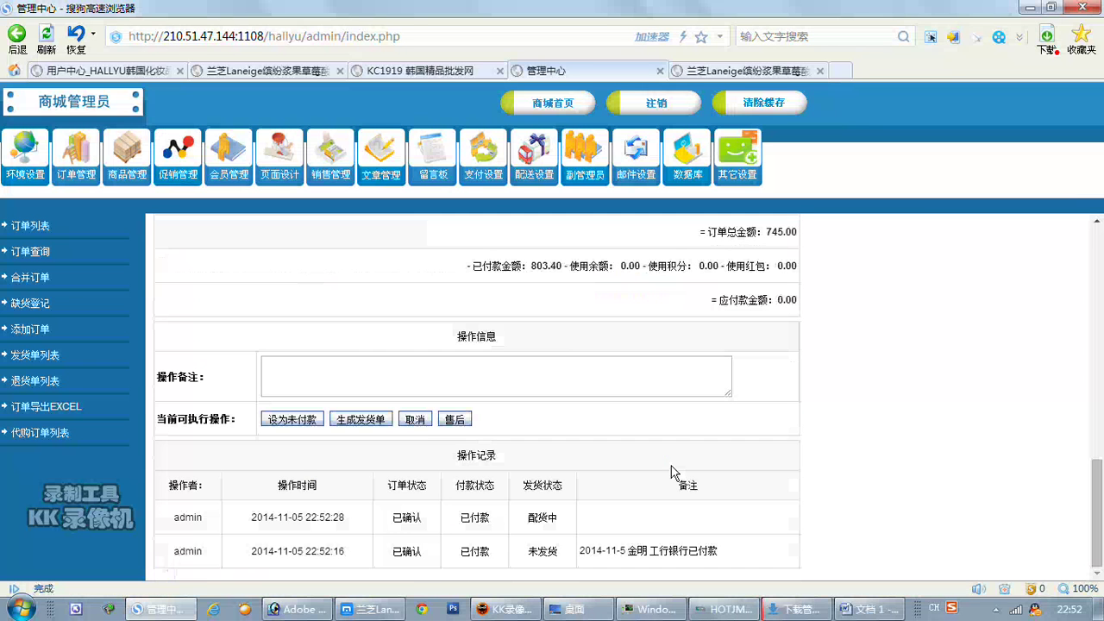
left_click(377, 420)
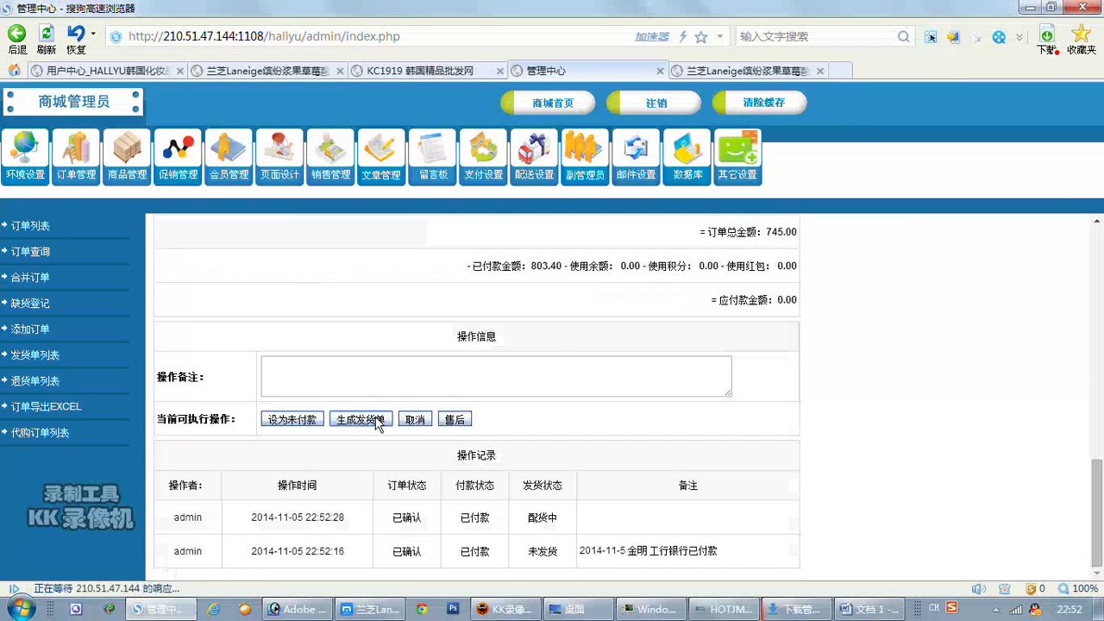
scroll(610, 435, "down", 5)
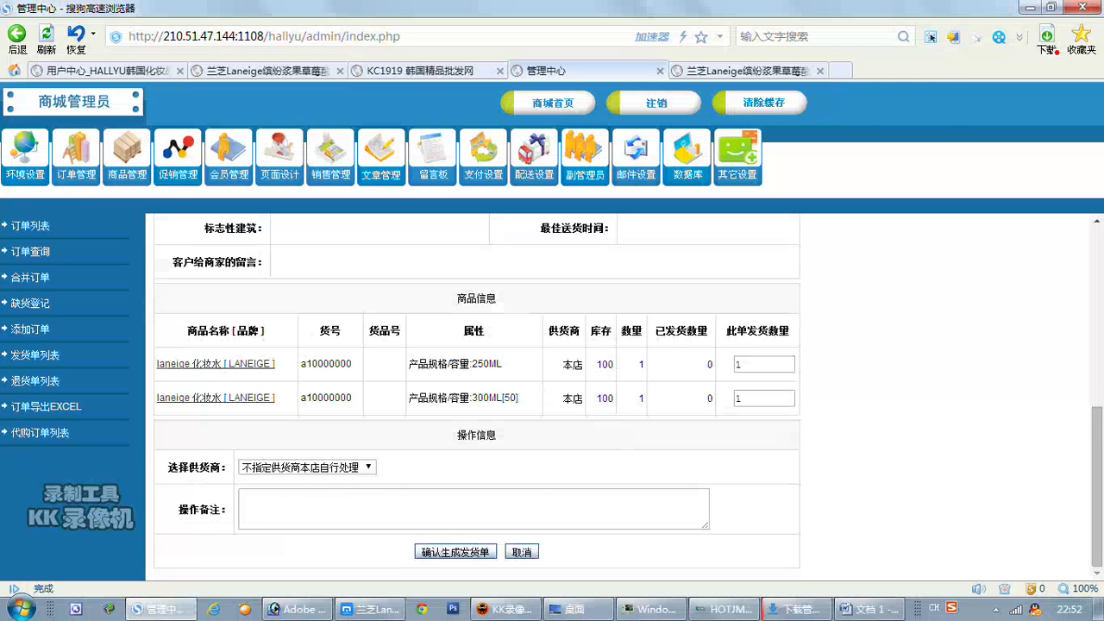
left_click(470, 552)
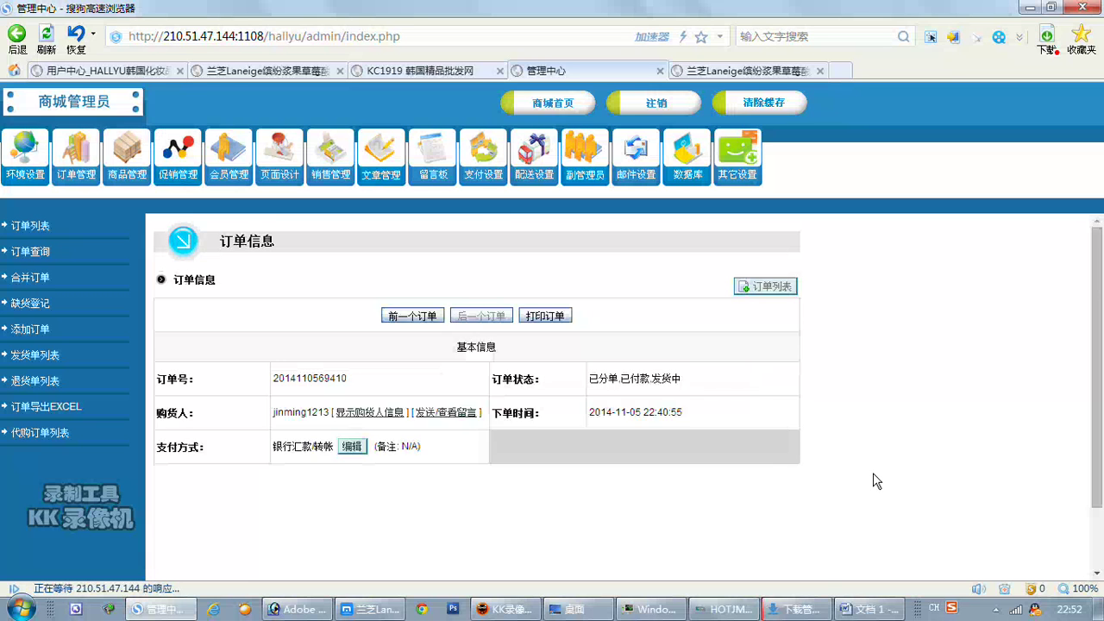
scroll(874, 480, "down", 10)
scroll(871, 472, "down", 4)
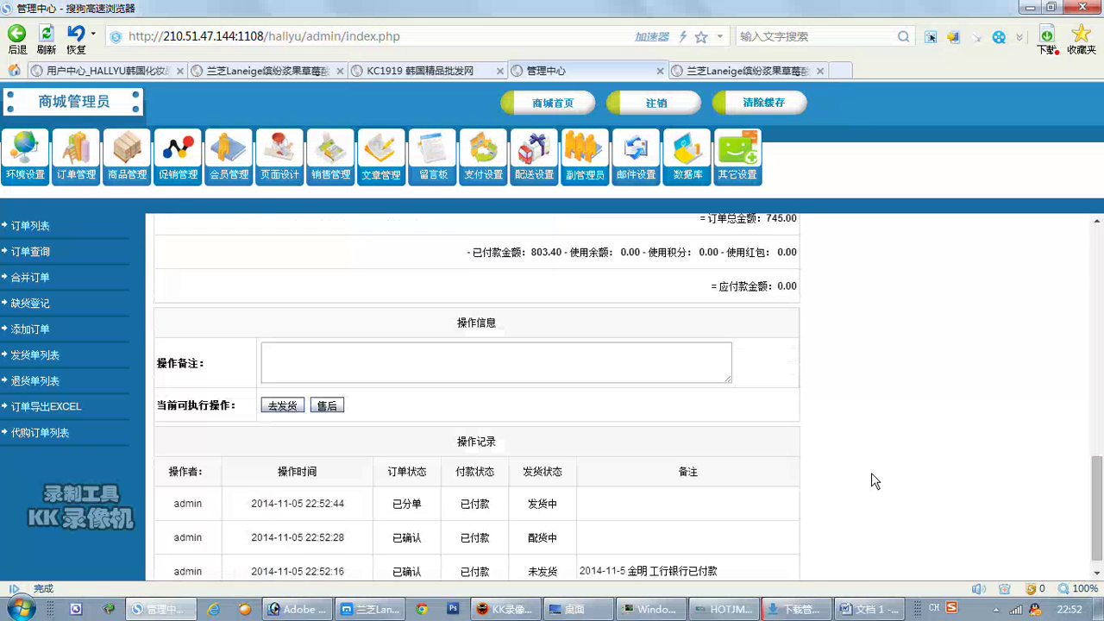
left_click(282, 387)
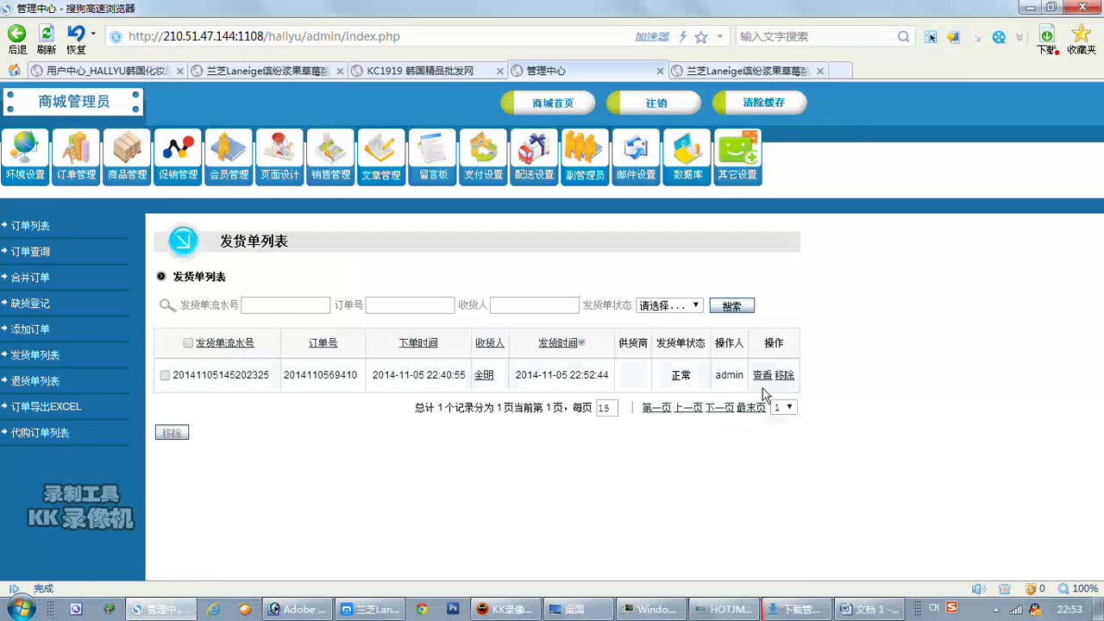
Open the shipping note details and screenshot the 是否保价 and 发货单号 rows, with a red arrow at 发货单号.
left_click(764, 379)
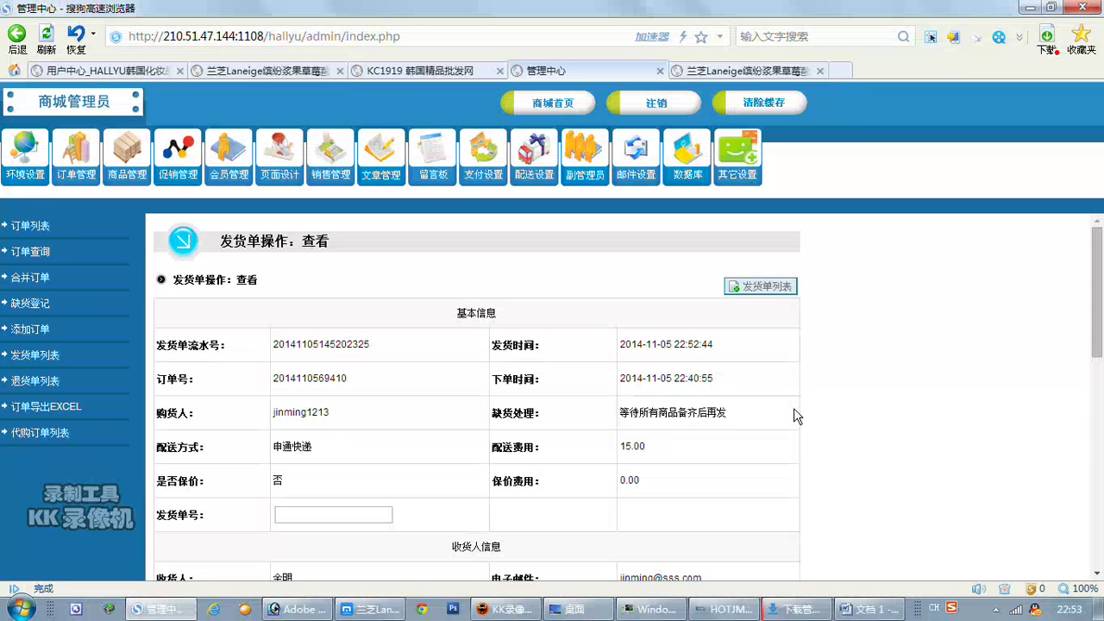
key("ctrl+alt+a")
left_click_drag(263, 497, 458, 527)
key("Escape")
key("ctrl+shift+x")
left_click_drag(134, 479, 493, 541)
left_click(231, 557)
left_click_drag(438, 494, 393, 514)
left_click(472, 557)
left_click(856, 612)
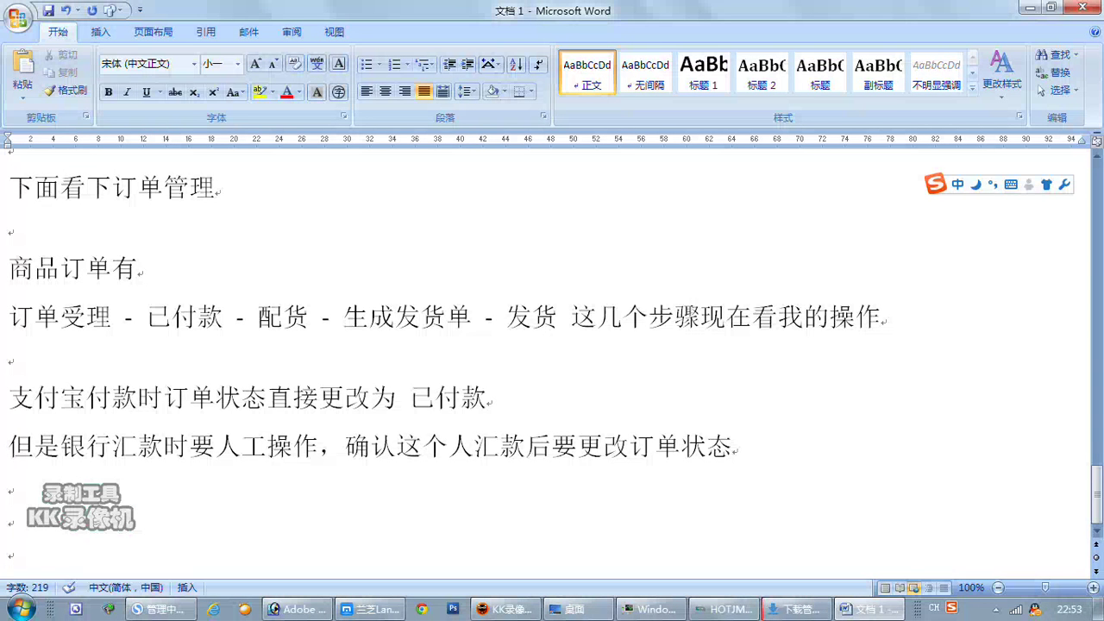
Paste the arrowed screenshot into the notes, captioned 这个地方写入快递单号。.
key("ctrl+v")
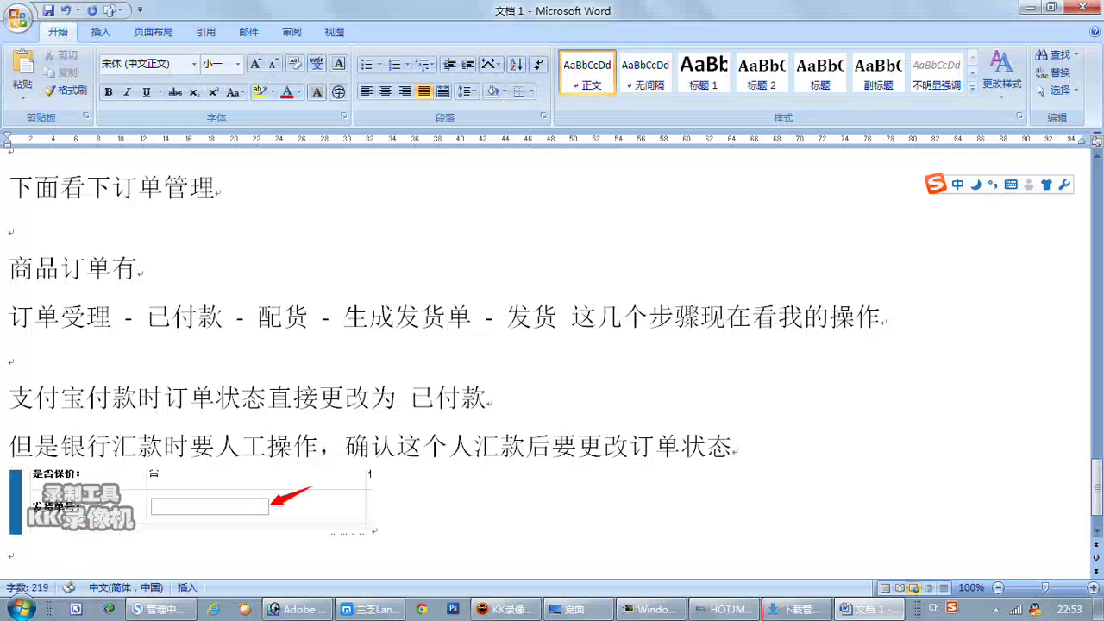
type("这个地方")
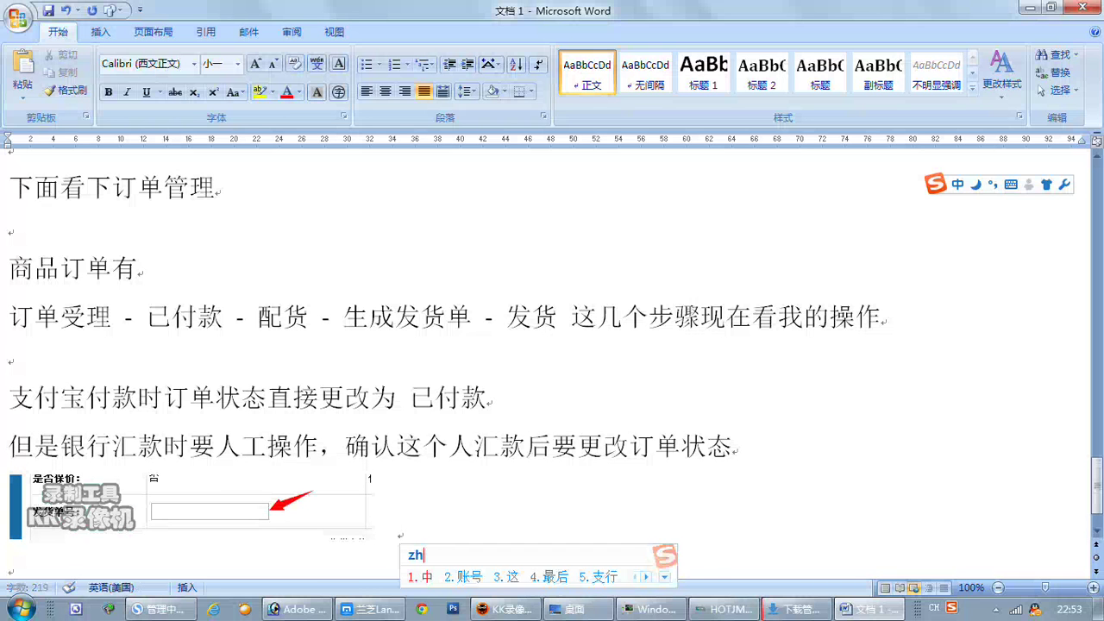
type("写入跨地")
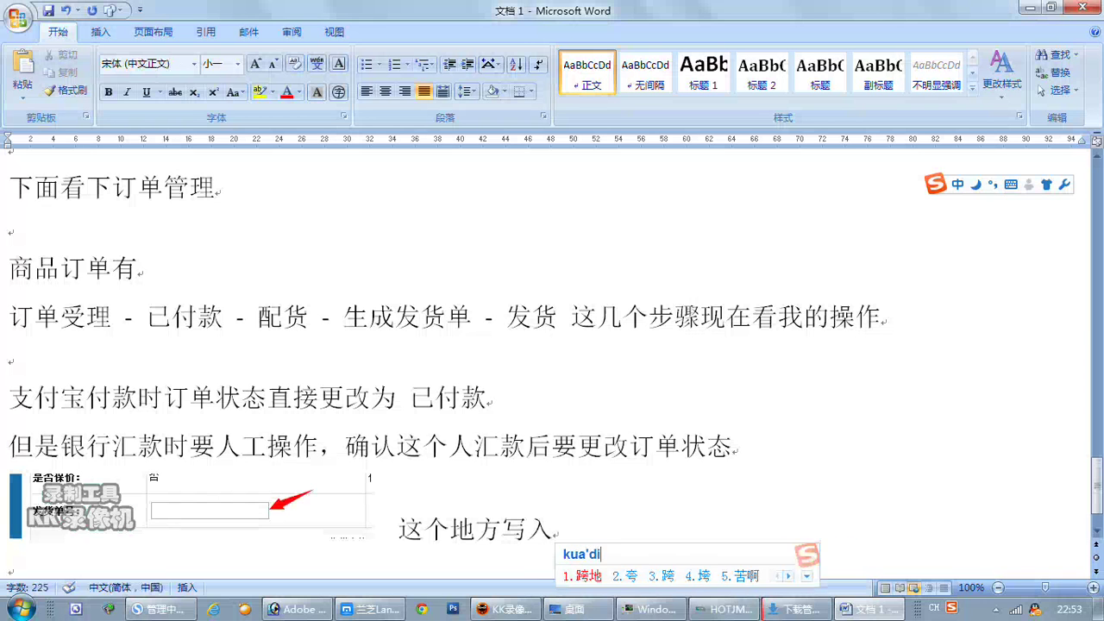
key("BackSpace")
key("BackSpace")
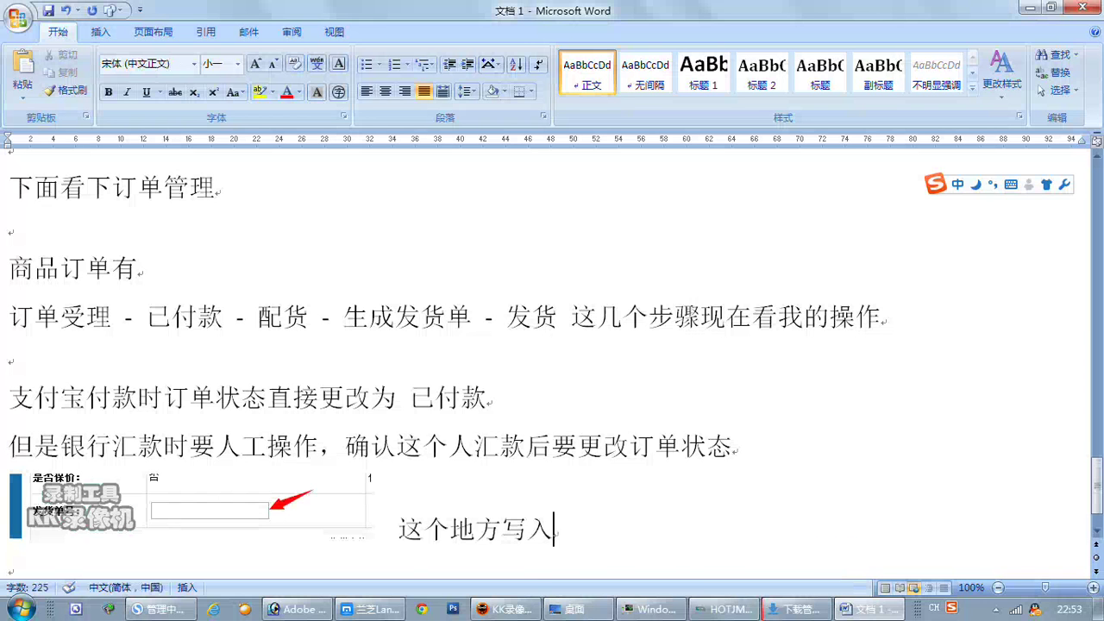
type("快递单号")
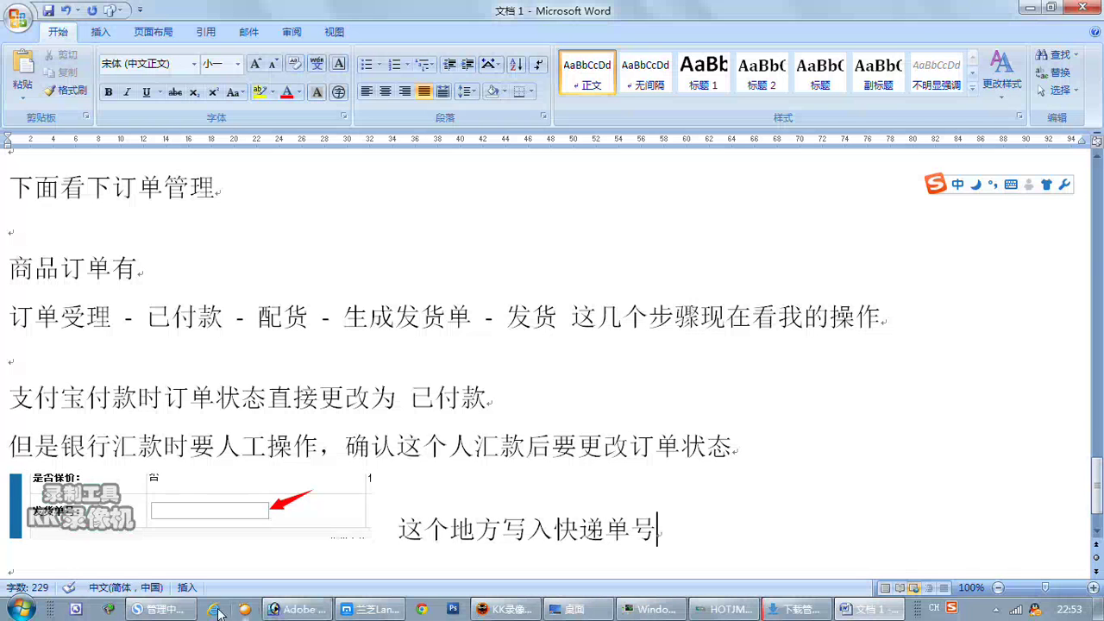
type("。")
left_click(159, 608)
left_click(323, 516)
Ship the order with test tracking number 'sffdfdsfsf' so its shipping note reads 已发货.
type("sffdfdsfsf")
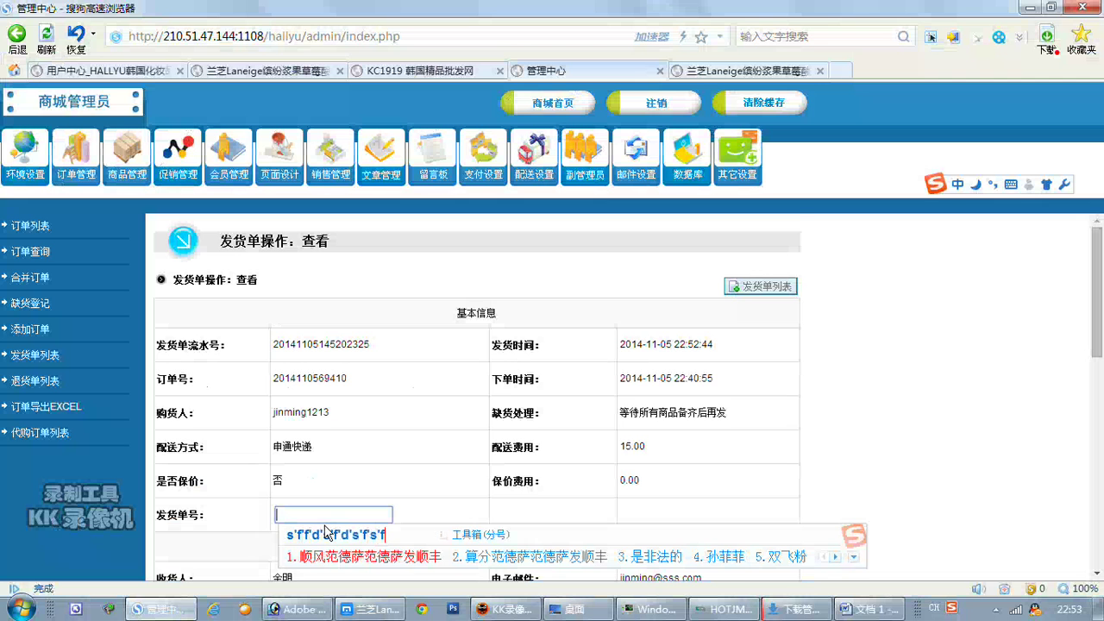
key("Return")
scroll(326, 532, "down", 10)
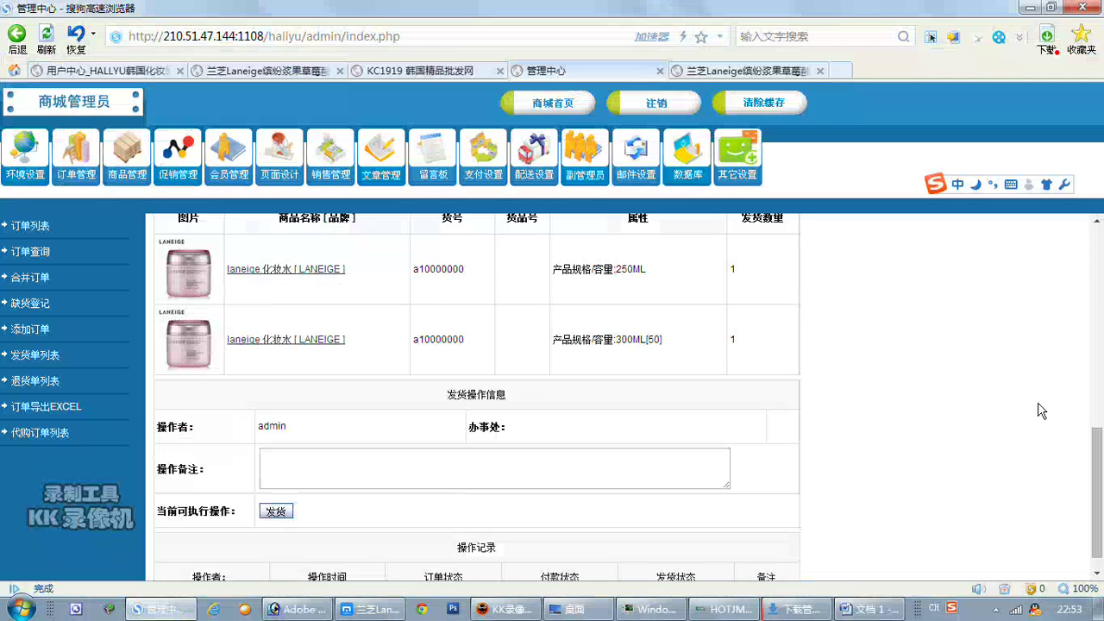
left_click(279, 488)
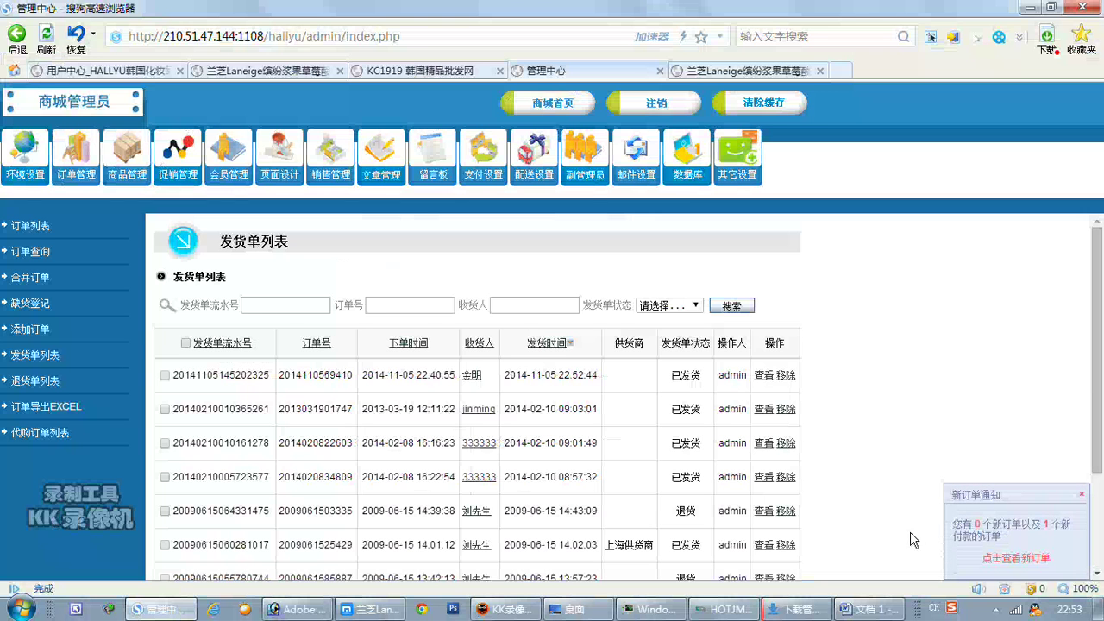
left_click(879, 607)
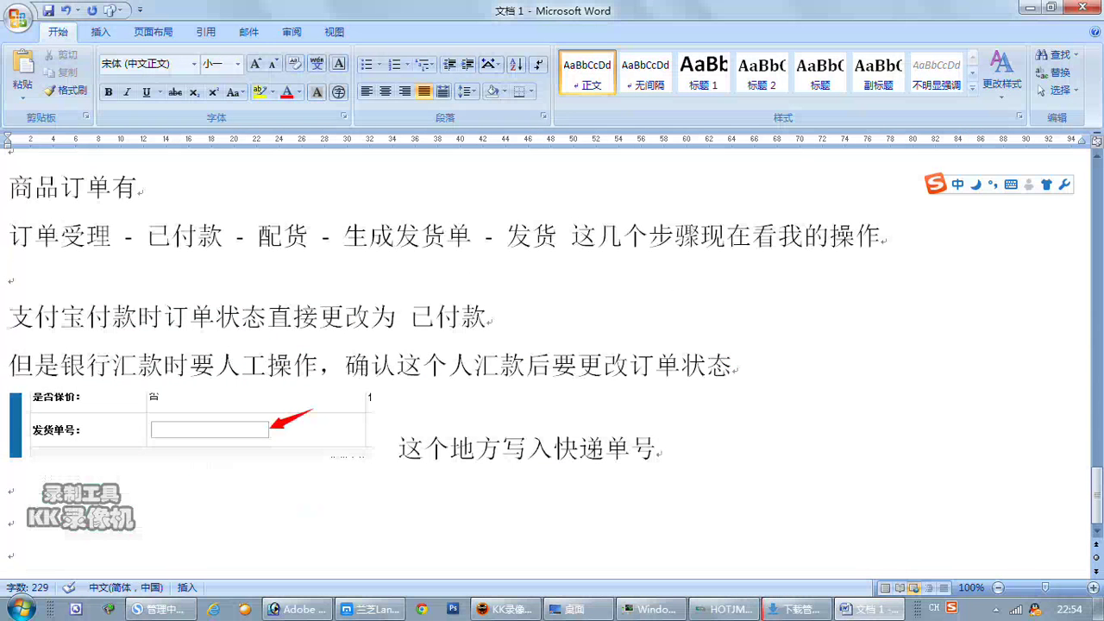
Add the line 到这里发货为止管理员要做的操作结束了 below the tracking-number note.
left_click(11, 490)
type("daozhe")
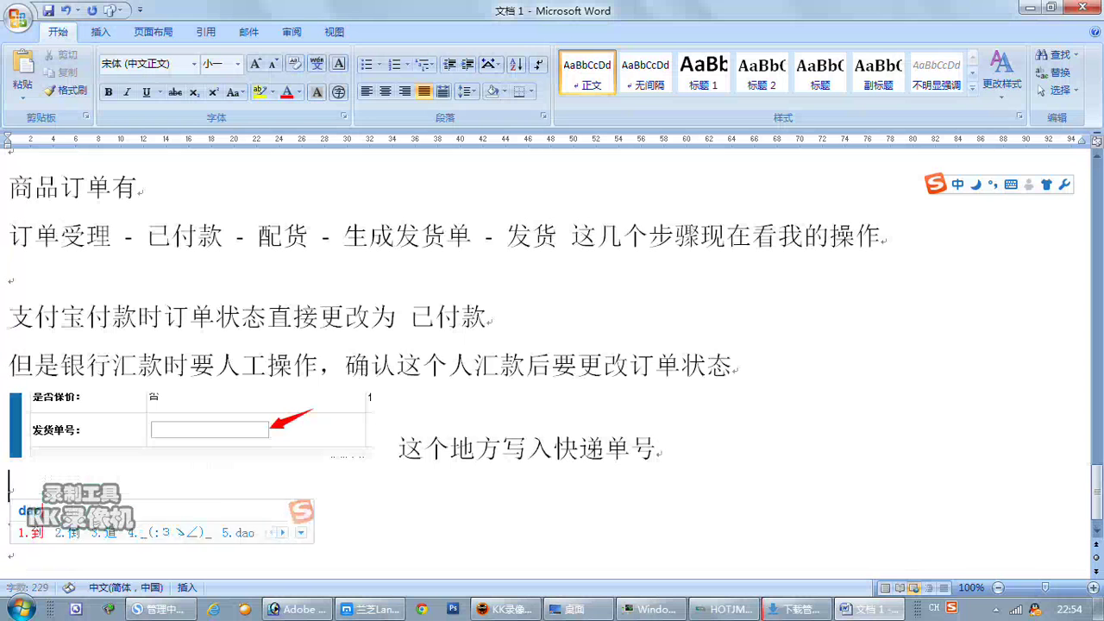
key("space")
type("fahuo")
key("space")
type("we")
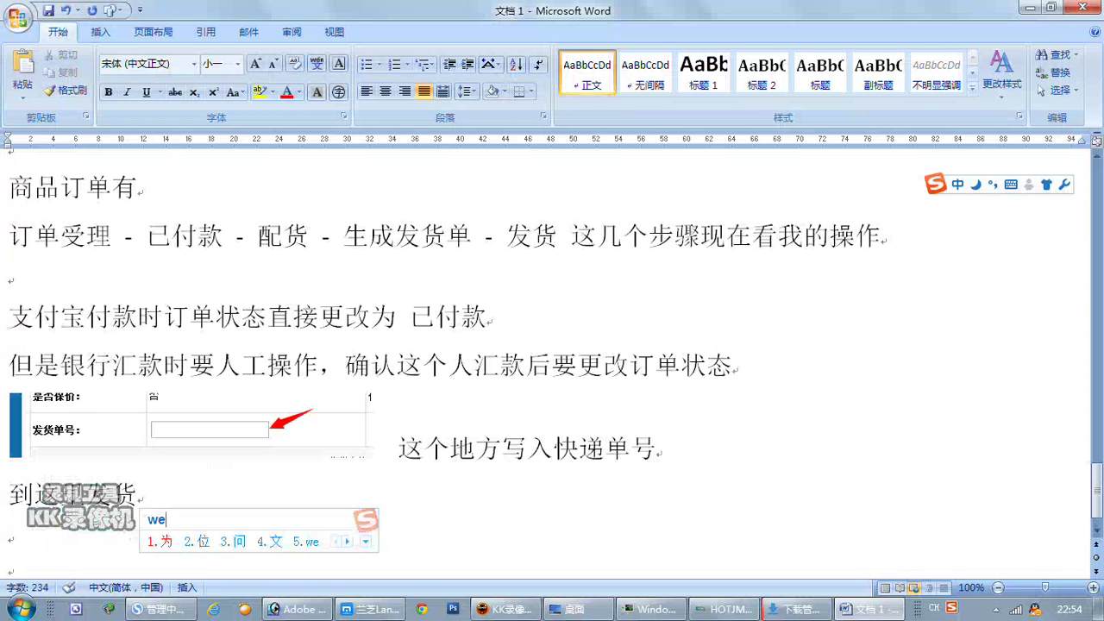
type("i'z")
key("space")
key("BackSpace")
key("BackSpace")
type("weizhi")
key("space")
type("guanl")
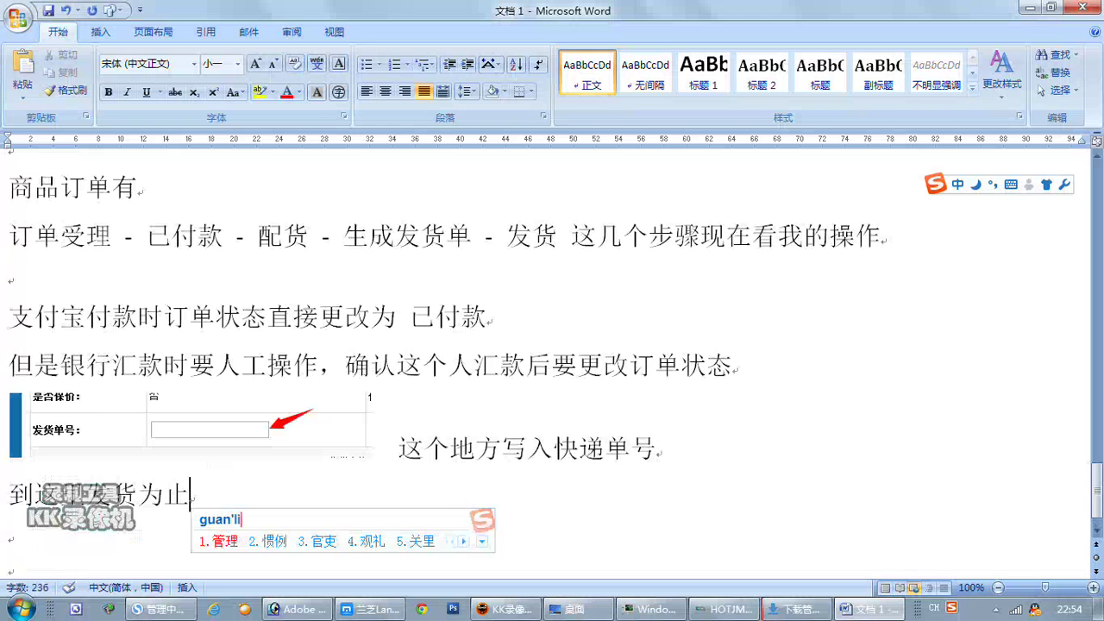
type("iyuan")
key("space")
type("yaozuo")
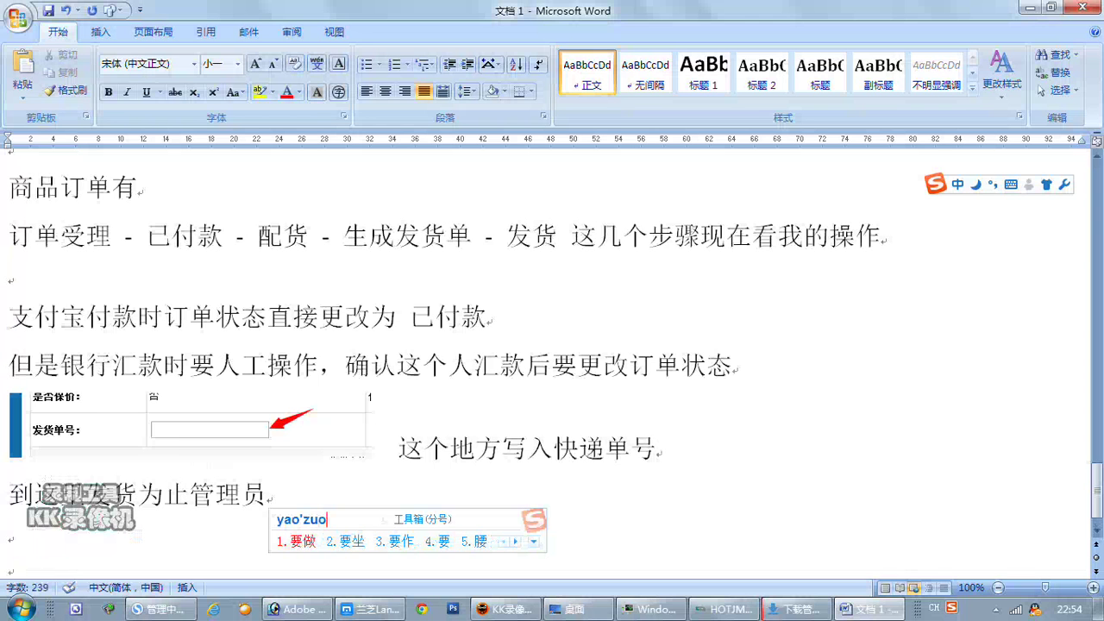
key("space")
type("de")
key("space")
type("caozuo")
key("space")
type("jies")
key("space")
type("le")
key("space")
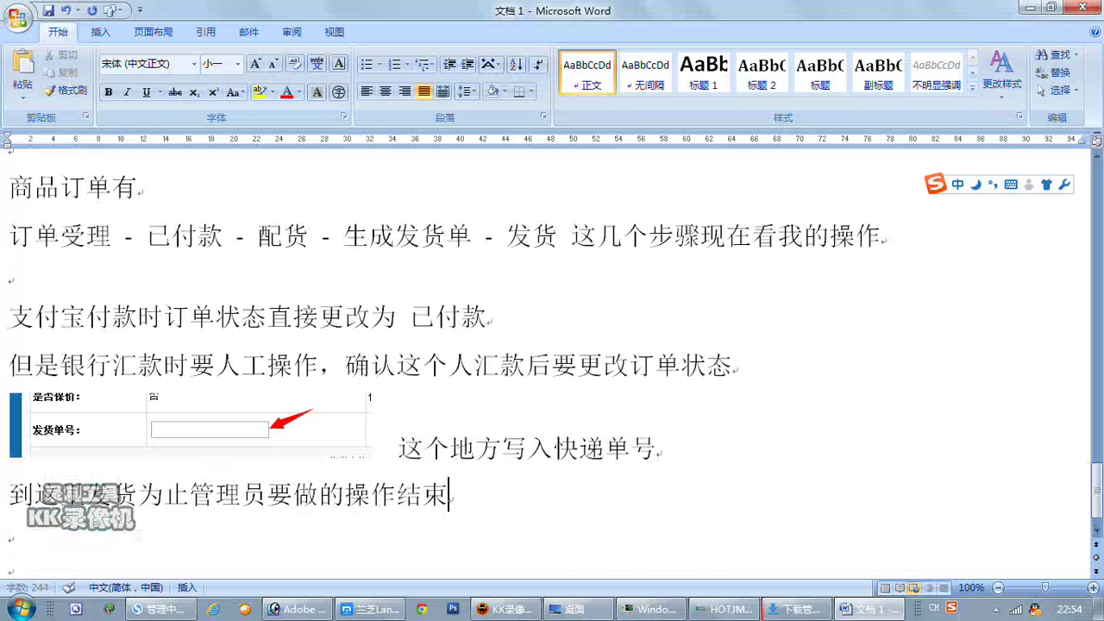
left_click(9, 565)
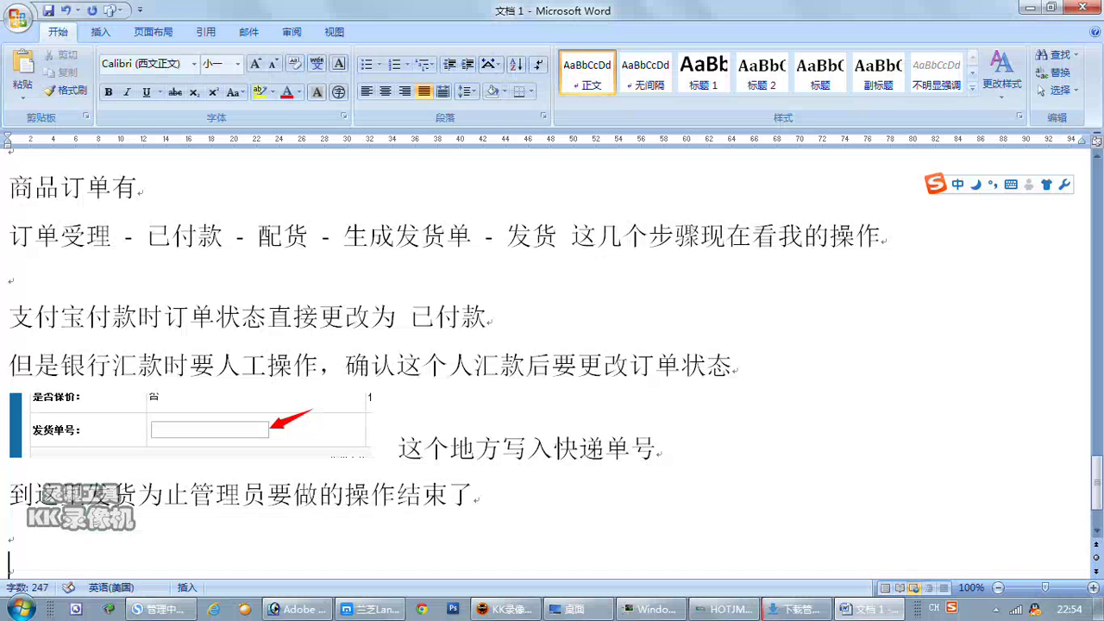
left_click(159, 609)
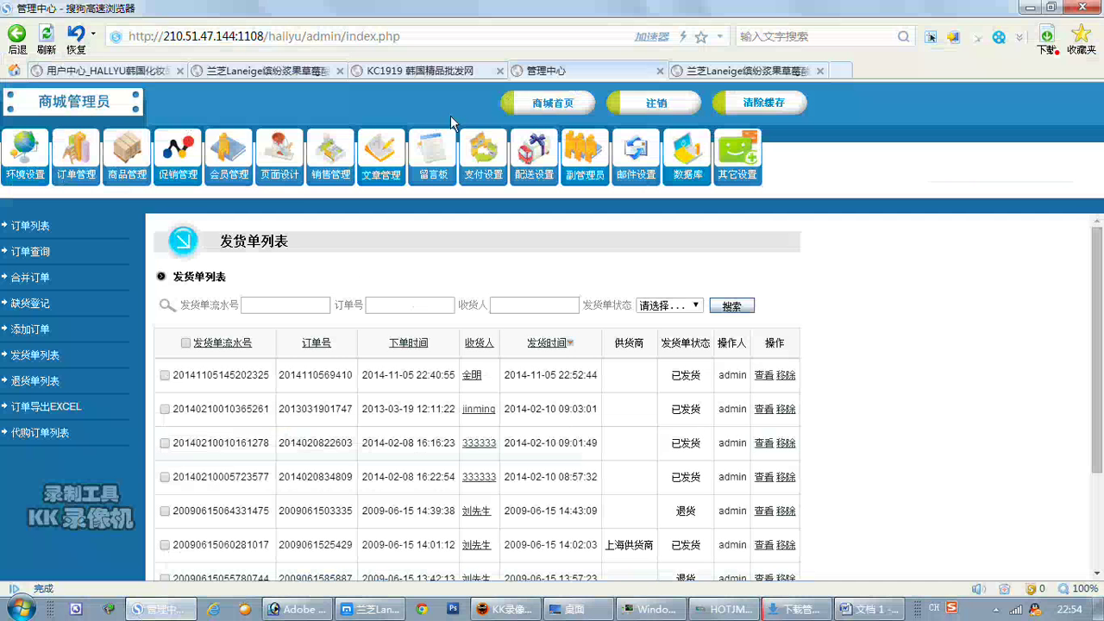
Reload the buyer's 我的订单 page so the order shows 已确认, 已付款, 已发货.
left_click(130, 71)
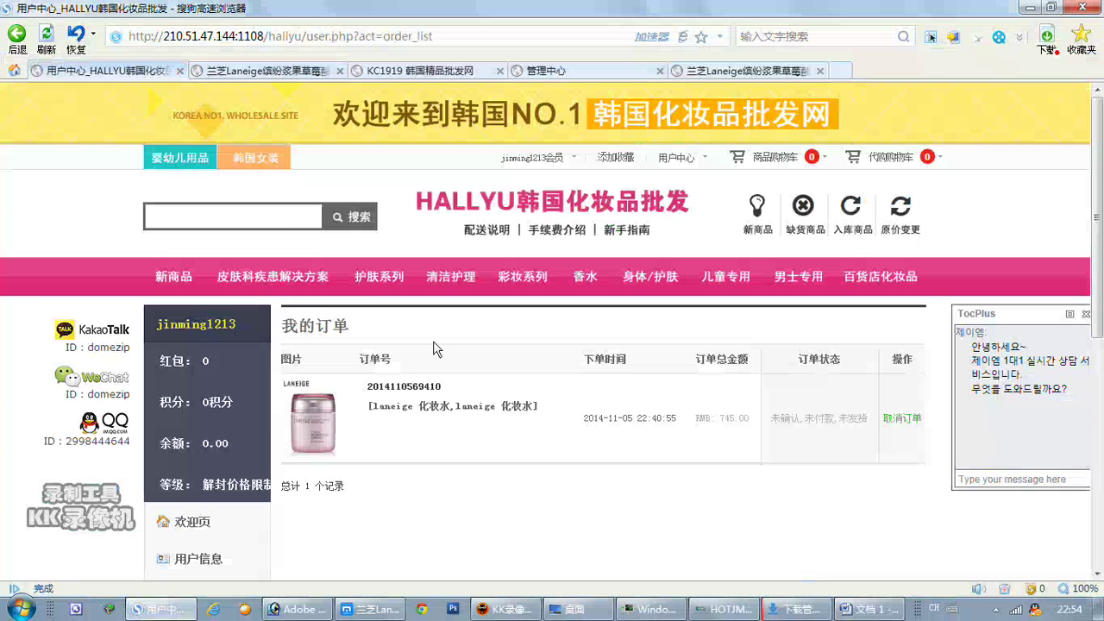
scroll(522, 372, "down", 2)
scroll(518, 374, "up", 2)
left_click(46, 34)
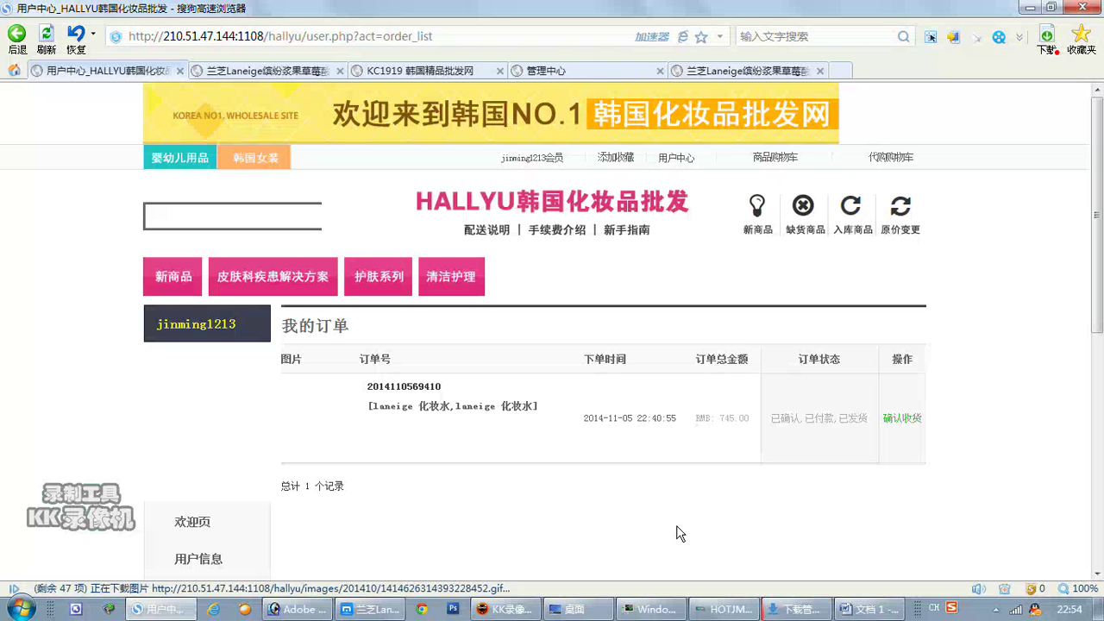
Type the line 买家收到物品后点击确认收货 这个订单就结束了 in the Word notes.
left_click(866, 609)
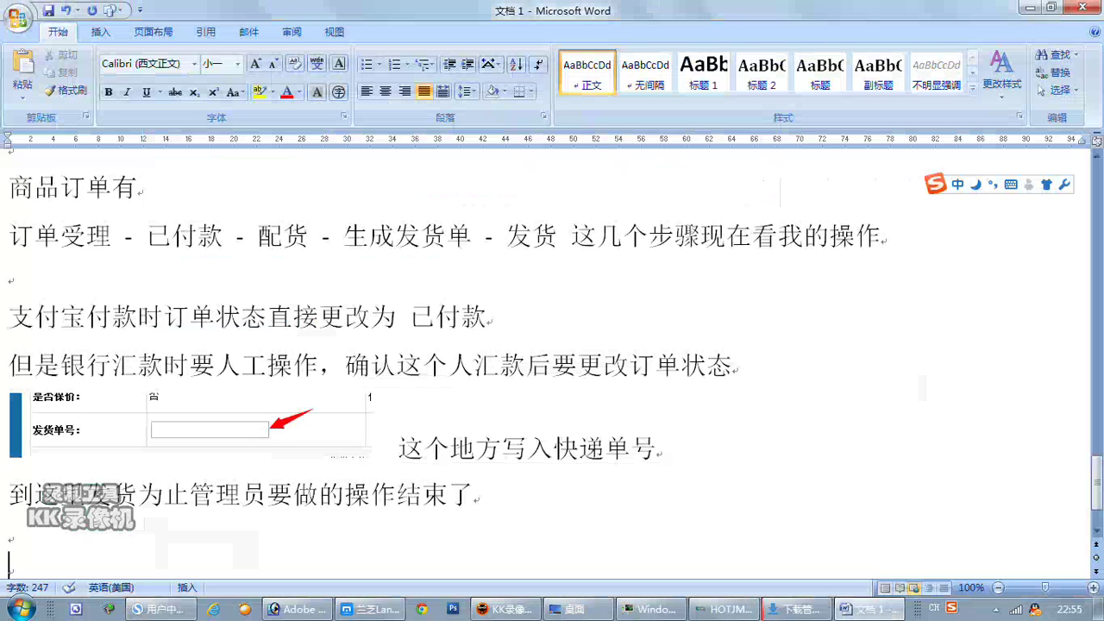
type("maijia")
key("space")
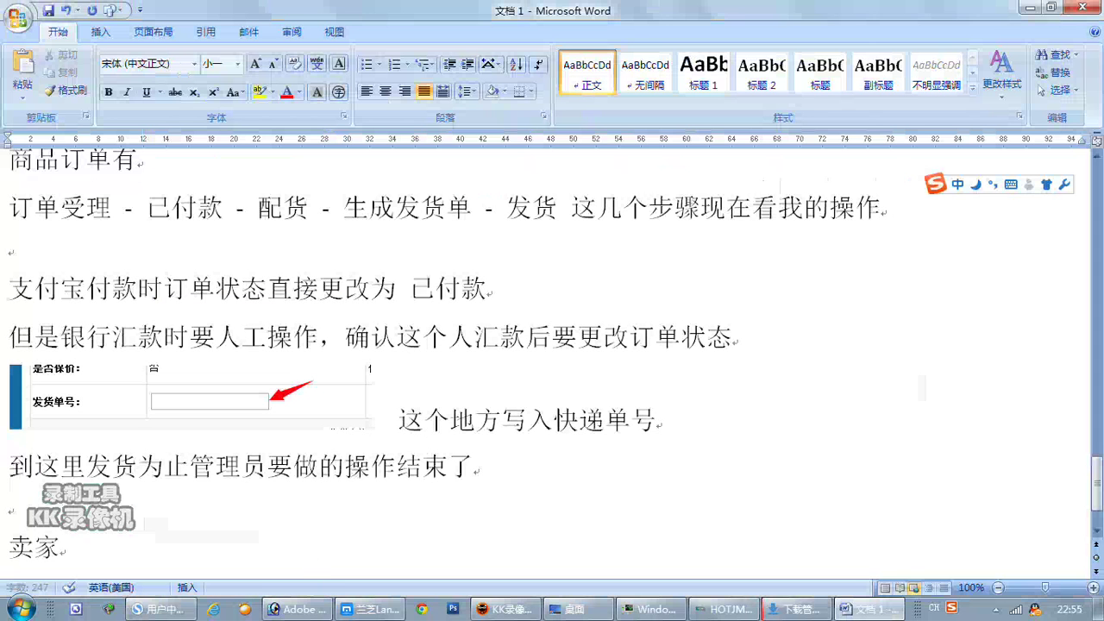
key("BackSpace")
key("BackSpace")
type("mai")
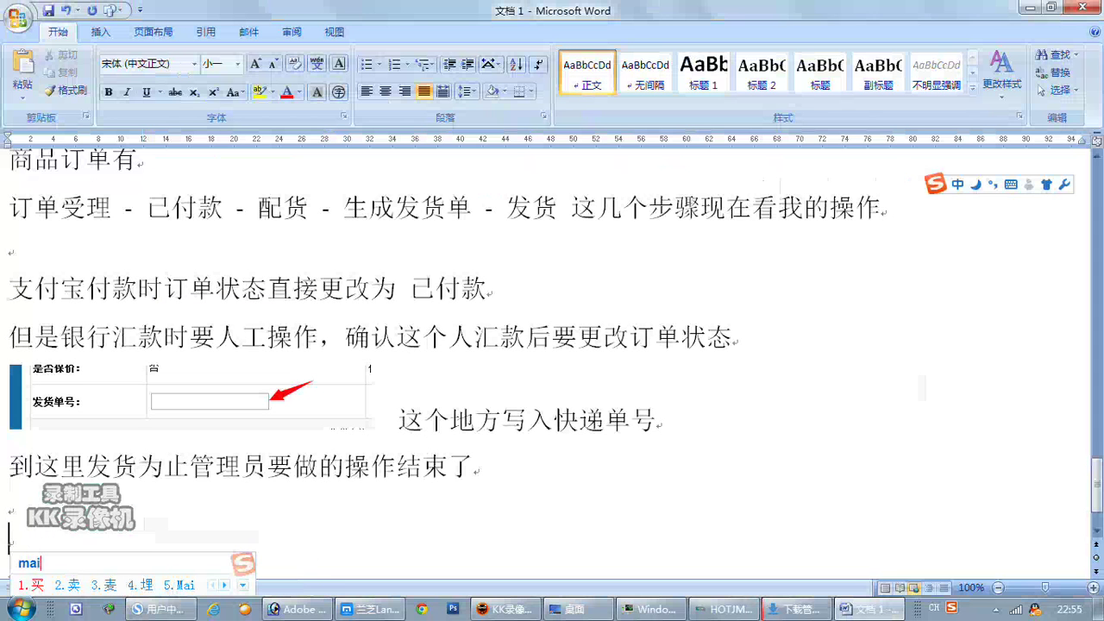
type("jia2shoudao")
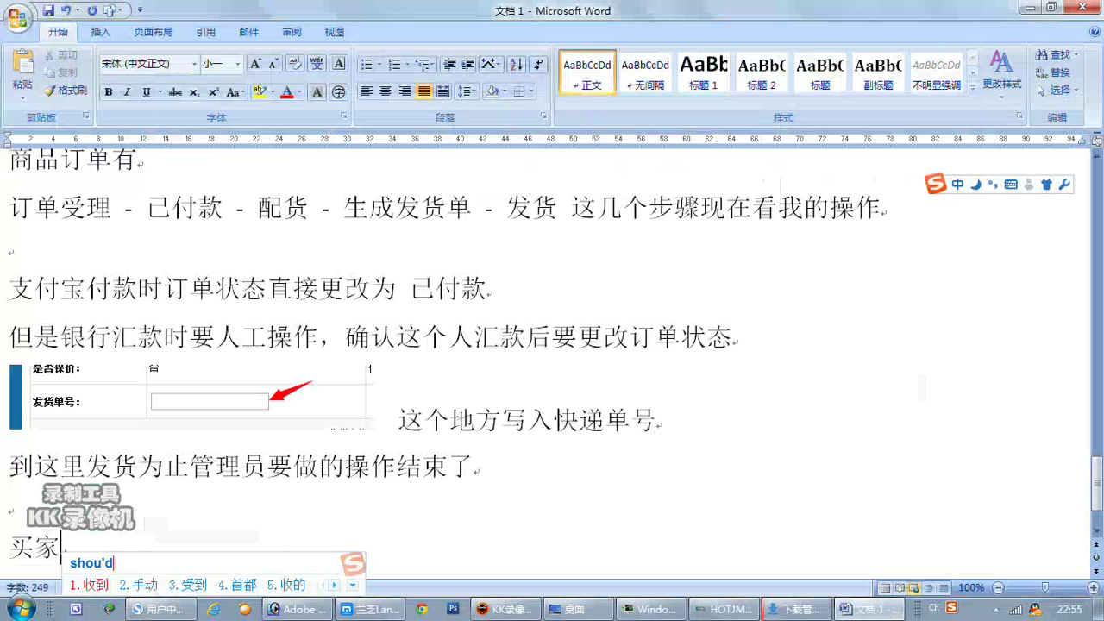
key("space")
type("wupin")
key("space")
type("hou")
key("space")
type("dianji")
key("space")
type("queren")
key("space")
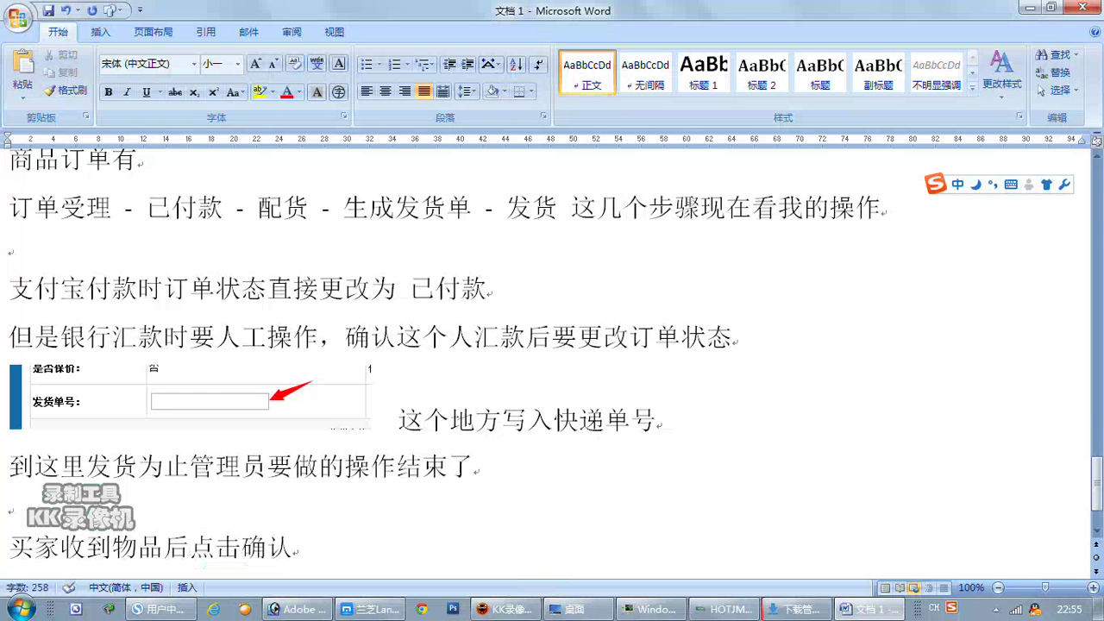
type("shouhuo")
key("space")
type("zhege")
key("space")
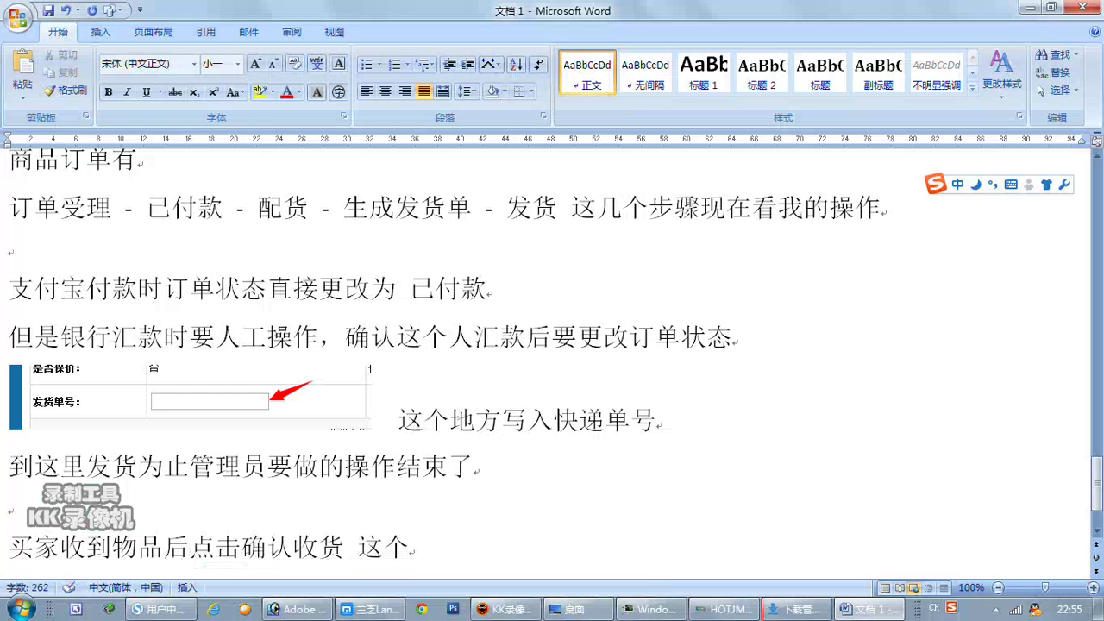
type("dingdan")
key("space")
type("jiu")
key("space")
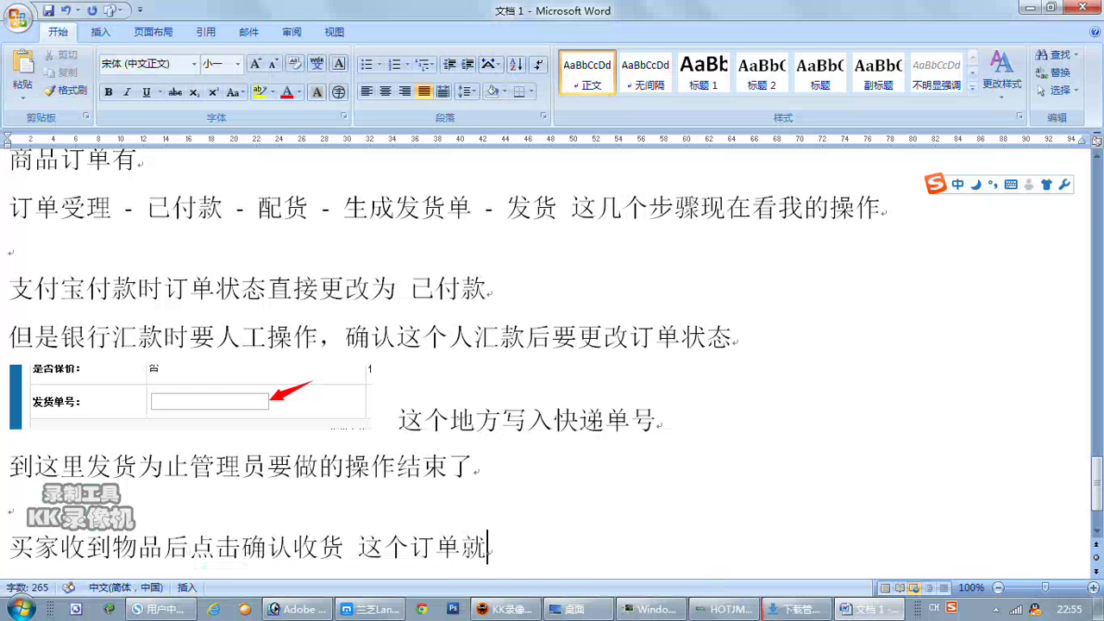
type("jies")
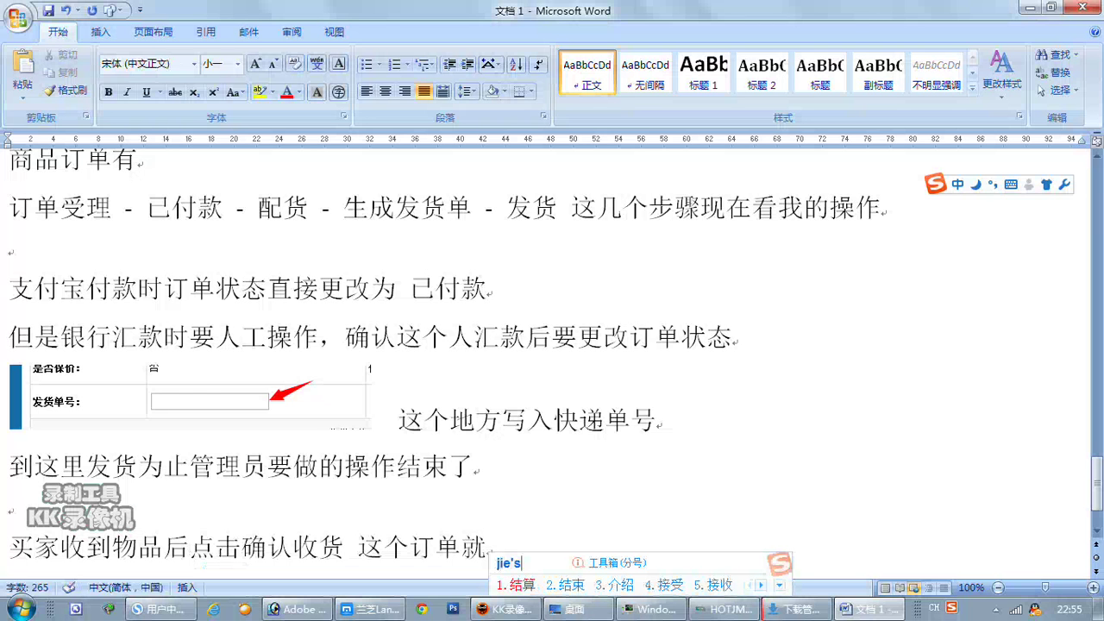
type("2le")
key("space")
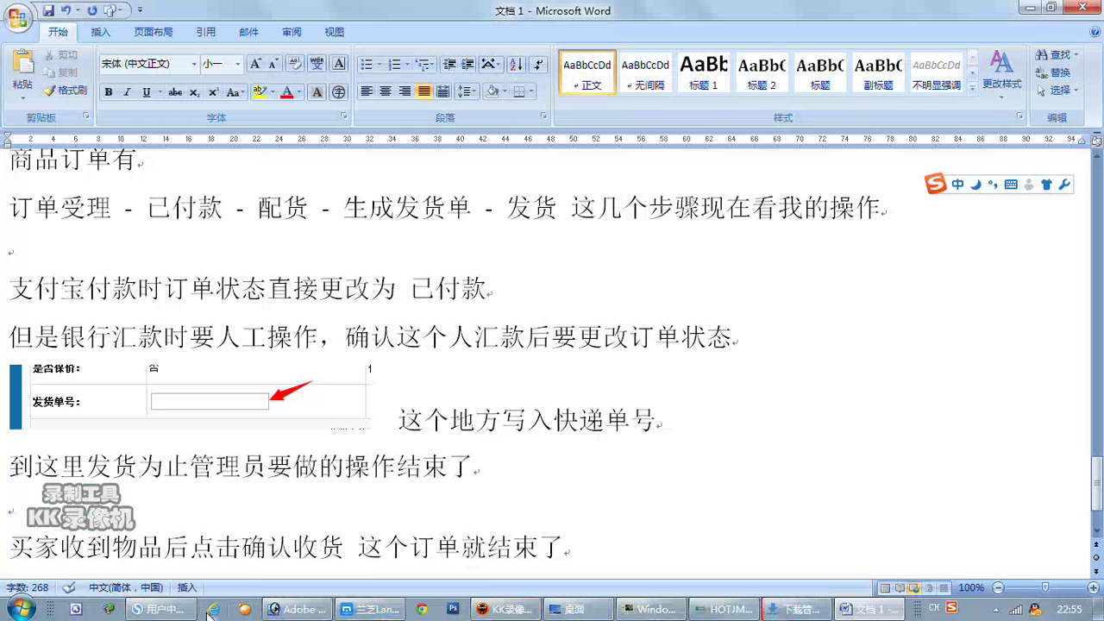
Confirm receipt of the order via 确认收货 and 确定, then view its details.
left_click(178, 612)
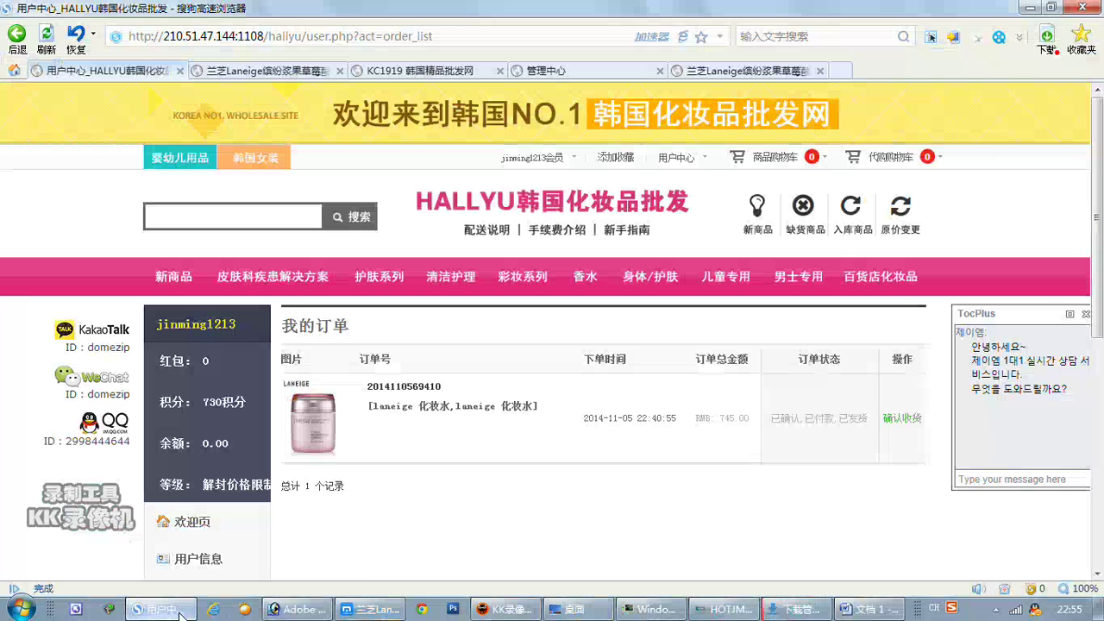
left_click(903, 422)
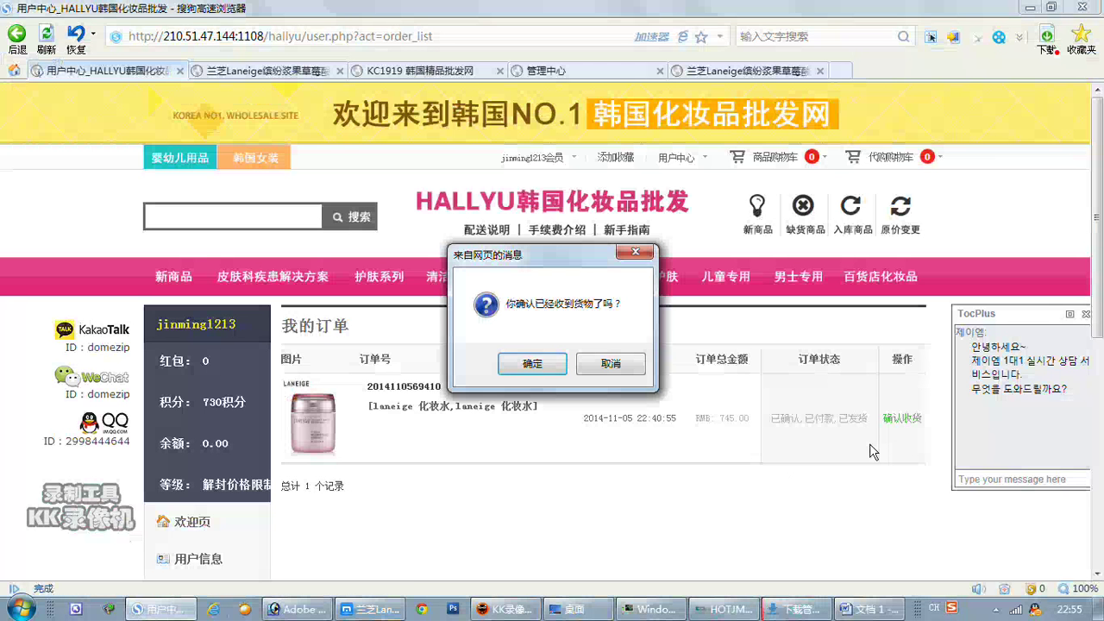
left_click(532, 363)
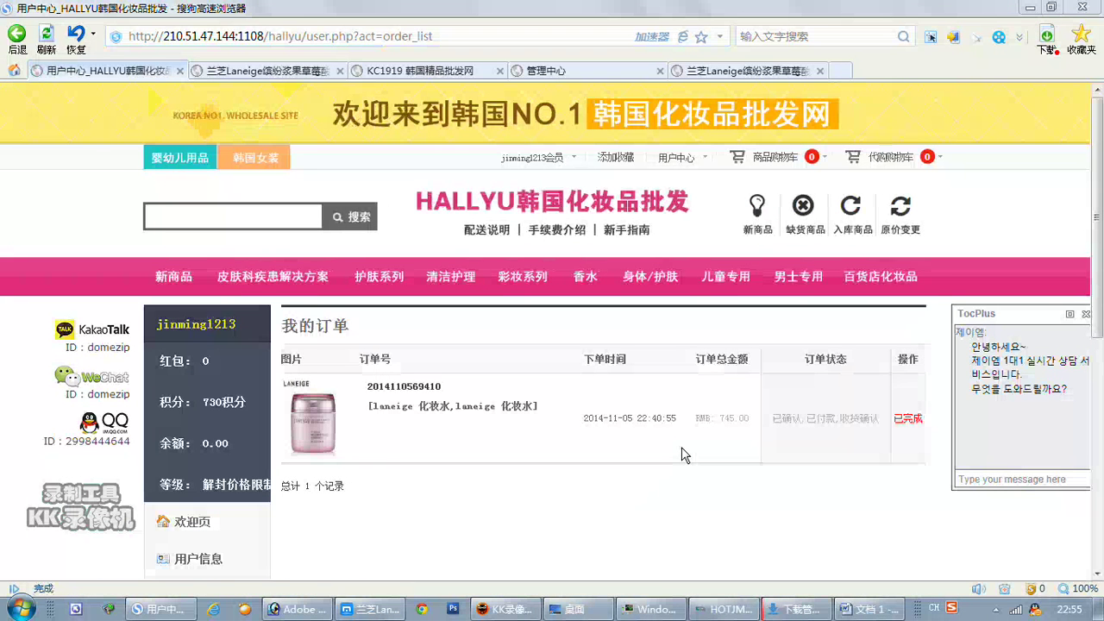
left_click(447, 417)
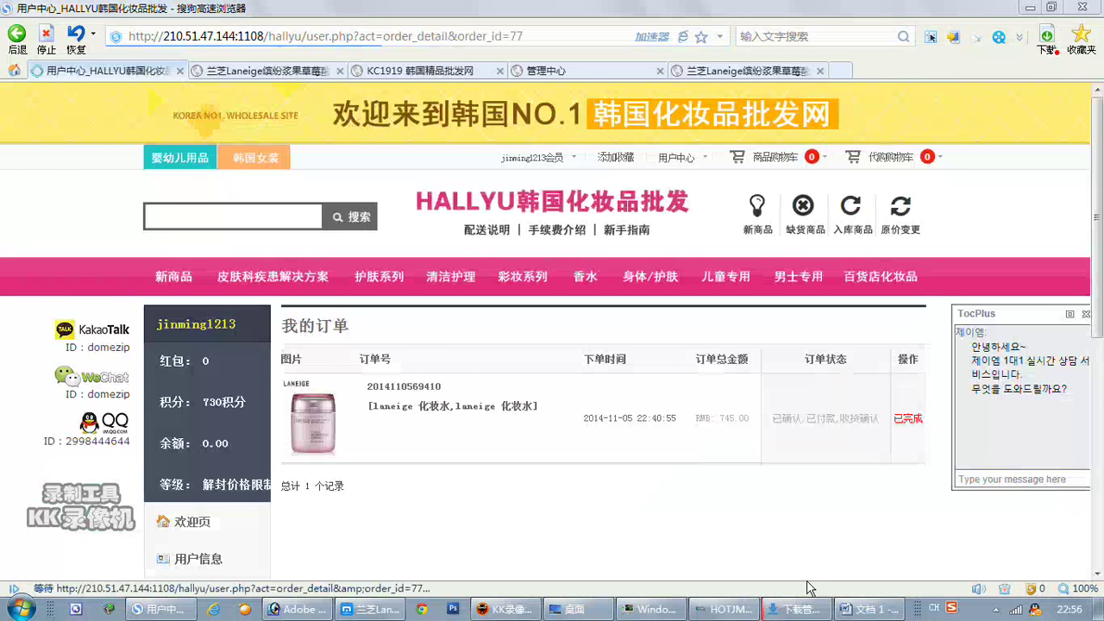
left_click(869, 609)
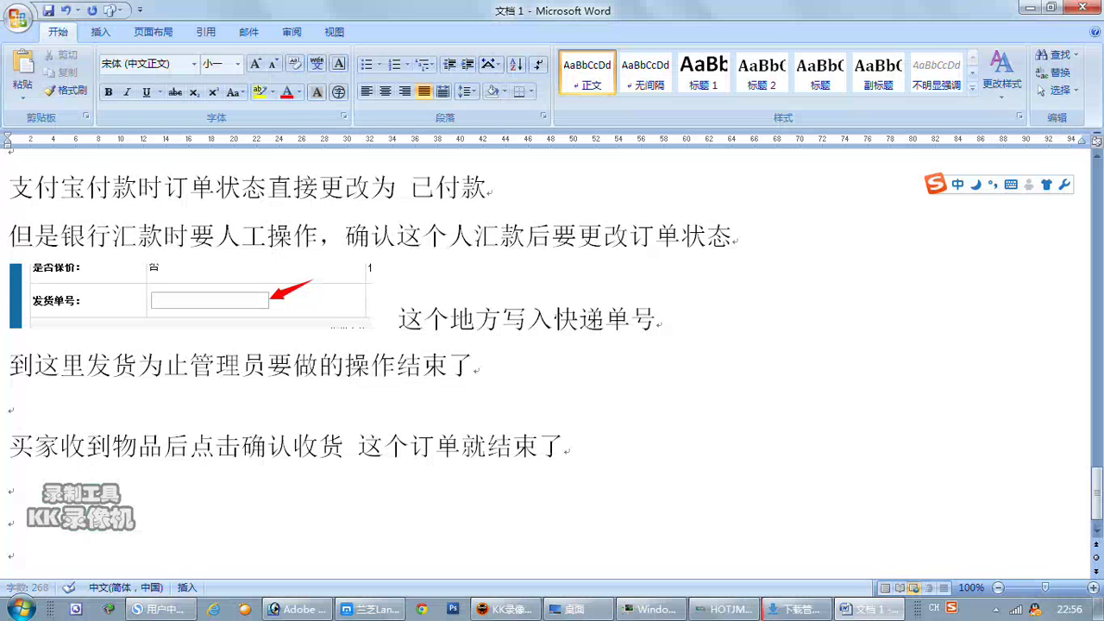
Write 代购订单相对简单 in the notes, followed by blank lines.
type("daigou")
key("space")
type("dingdan")
key("space")
type("xiangdui")
key("space")
type("jiandan")
key("space")
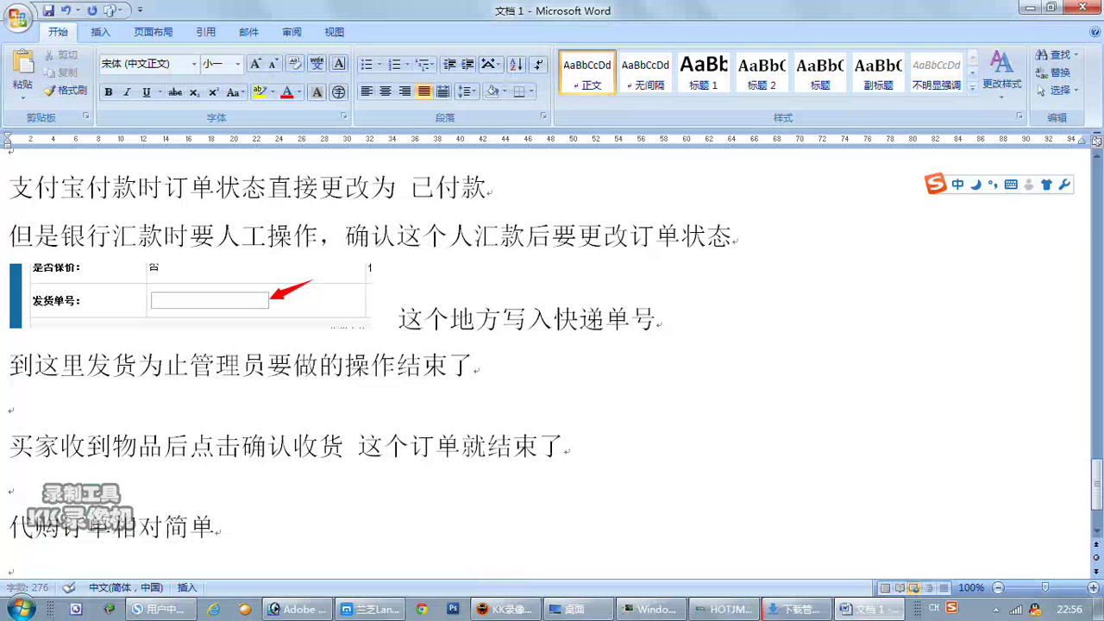
key("Return")
key("Return")
left_click(8, 482)
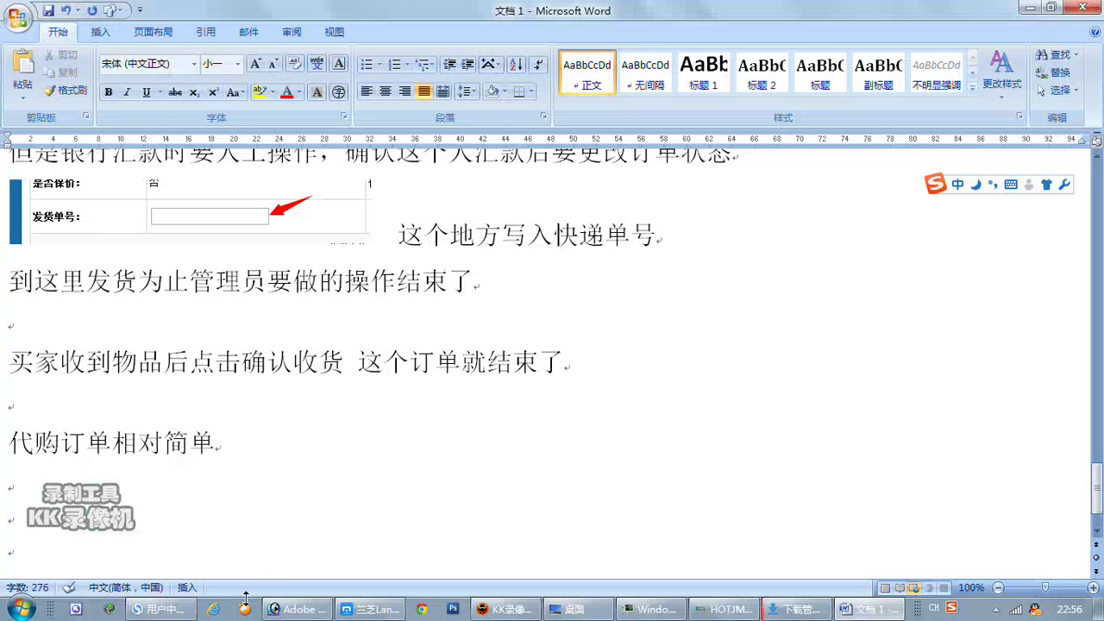
left_click(158, 609)
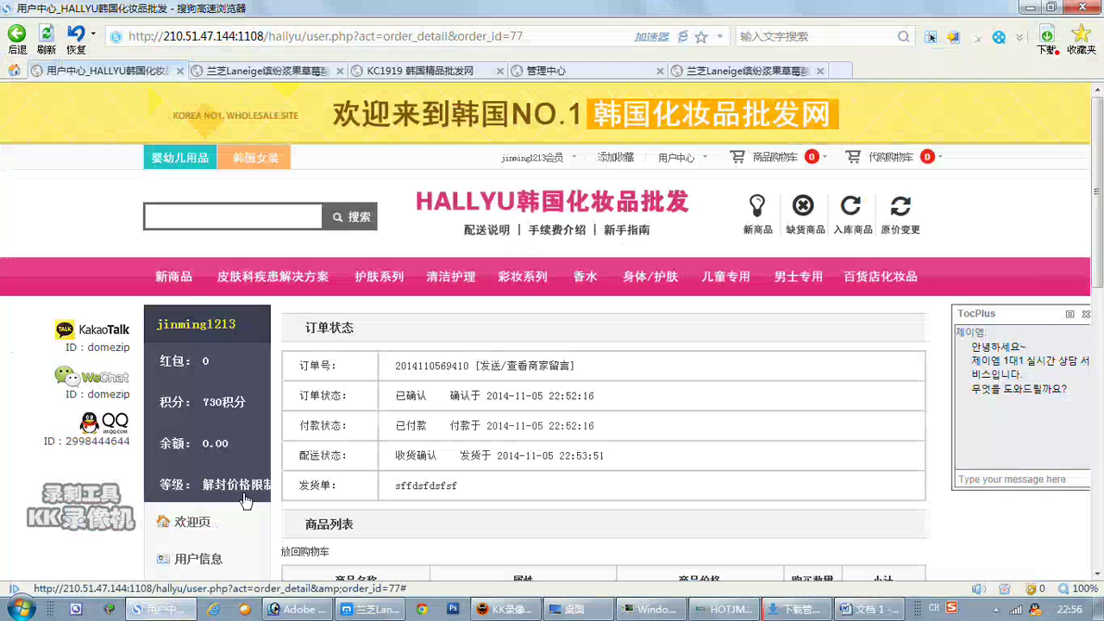
Scroll through the buyer's order details, then switch to the admin centre's 发货单列表.
scroll(737, 378, "down", 3)
scroll(734, 377, "down", 5)
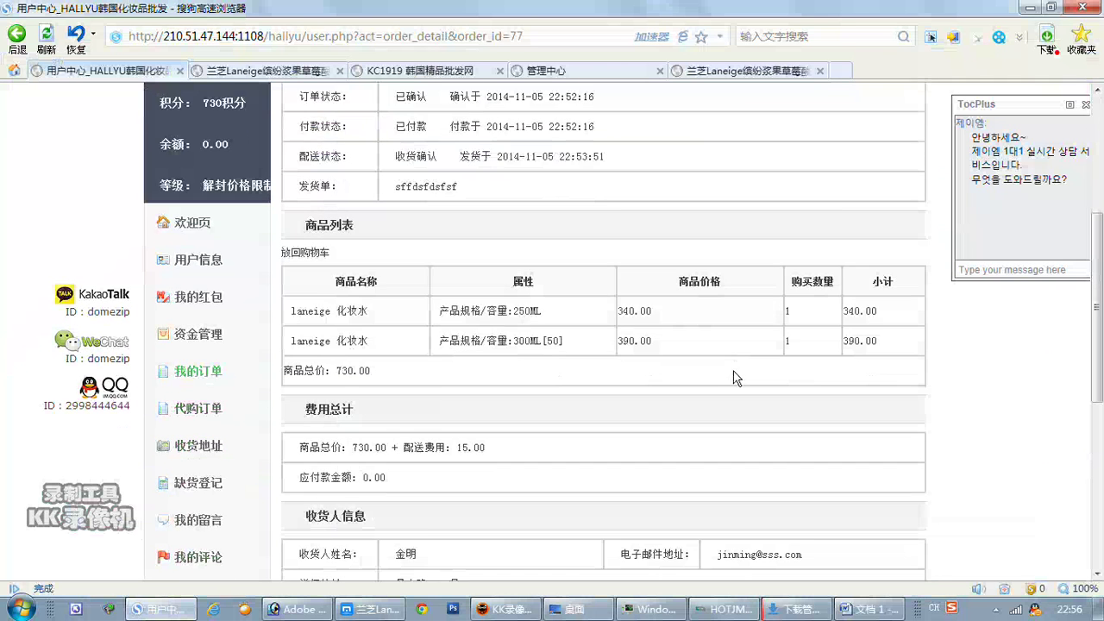
scroll(729, 379, "down", 6)
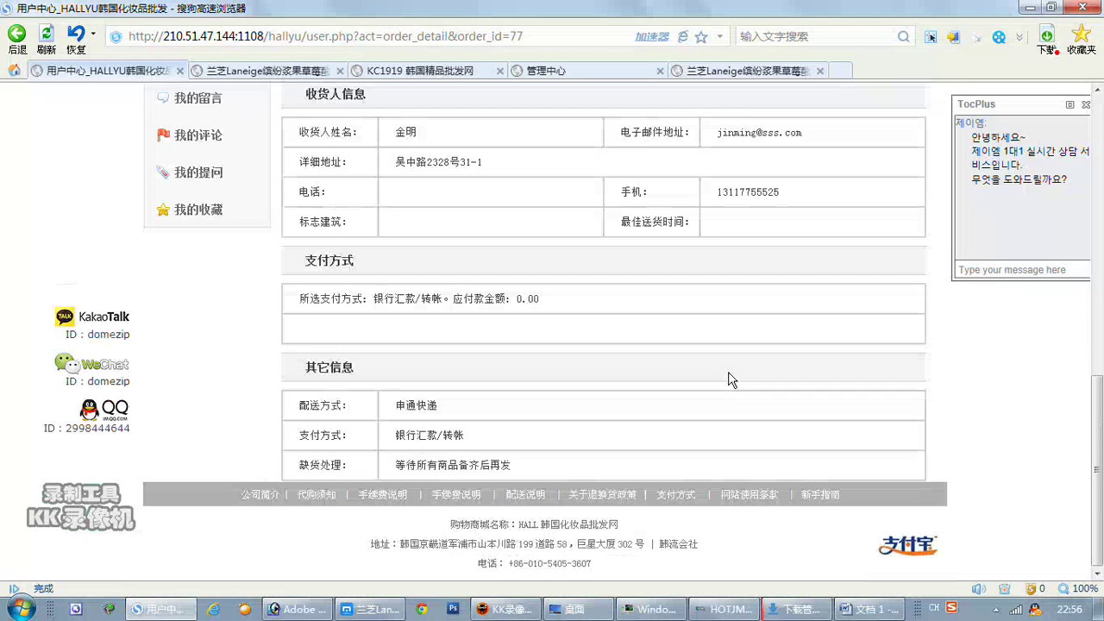
scroll(729, 379, "up", 12)
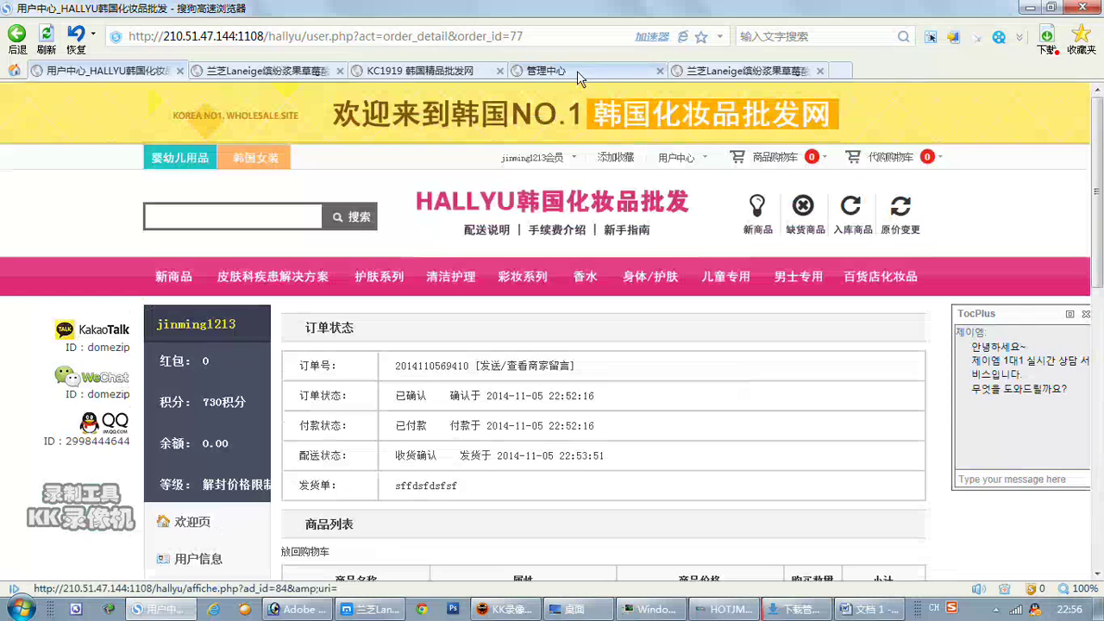
left_click(577, 71)
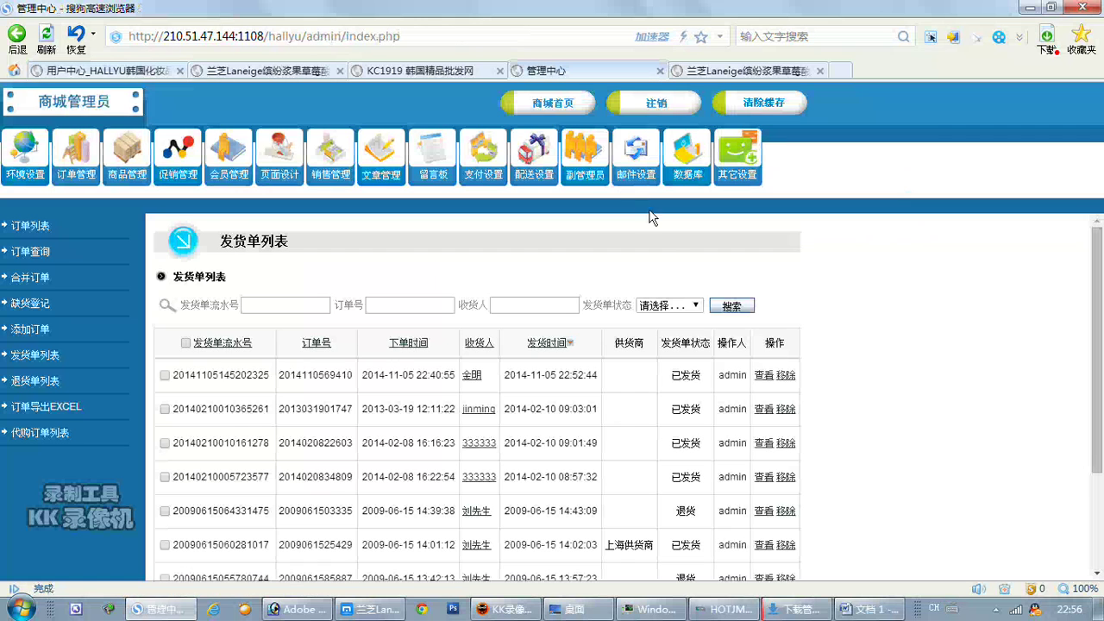
Open the first 代购 order's details and show its 订单状态 options.
left_click(40, 432)
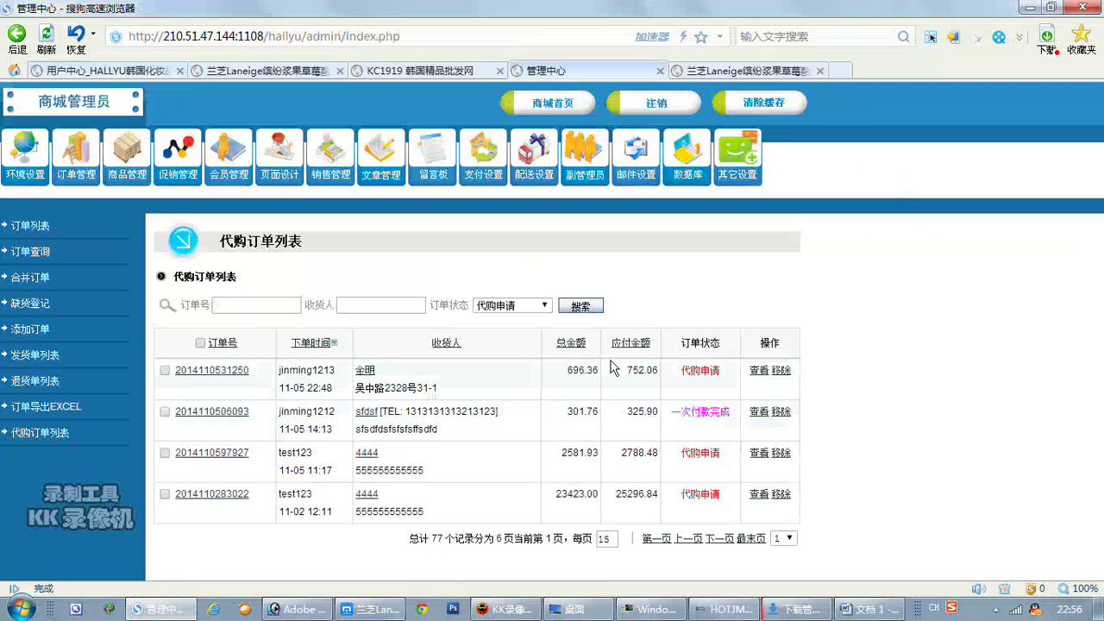
left_click(759, 373)
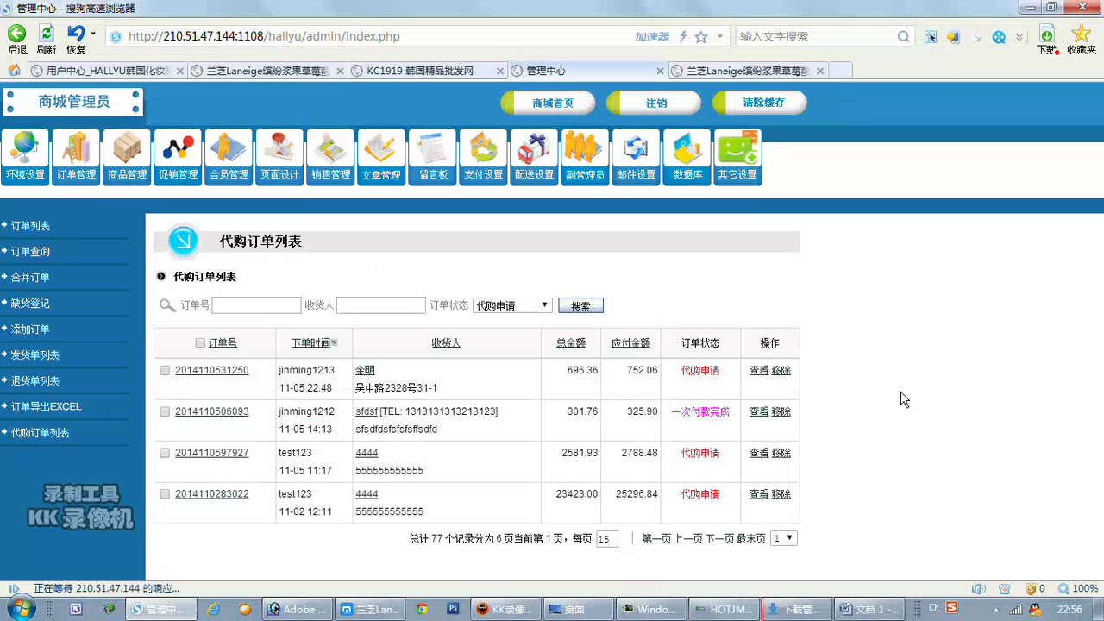
scroll(897, 398, "down", 7)
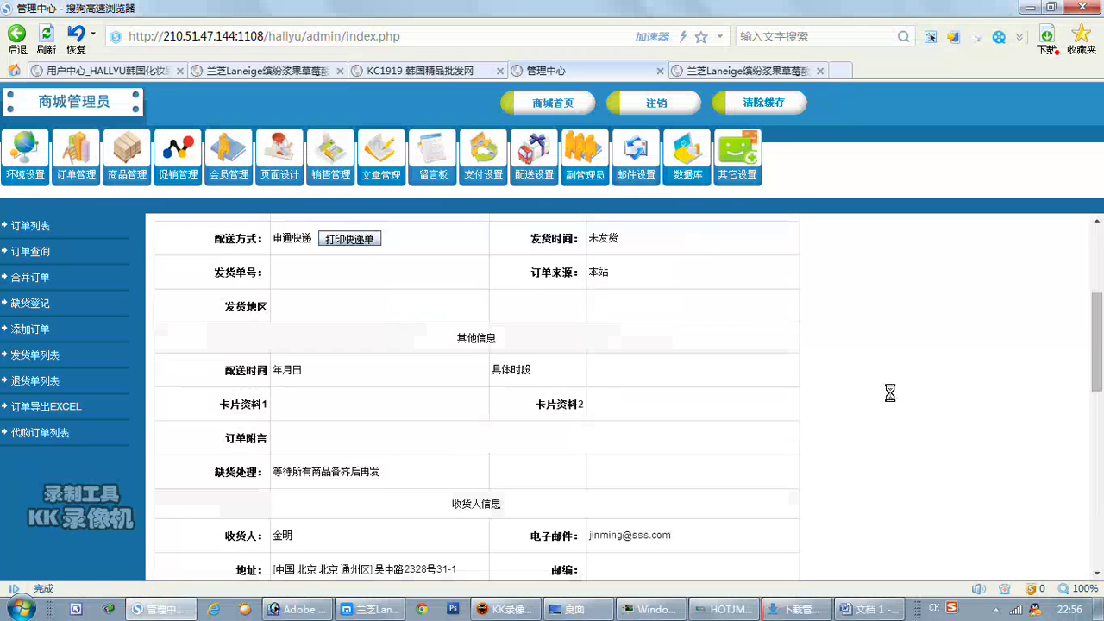
scroll(889, 392, "up", 1)
scroll(888, 392, "down", 4)
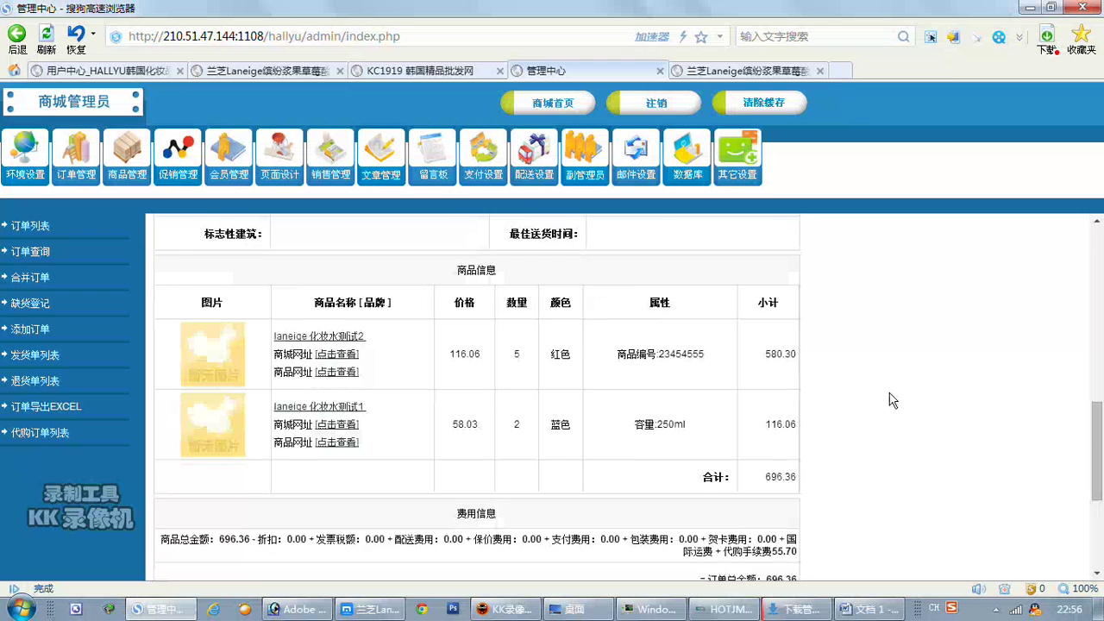
scroll(892, 400, "down", 1)
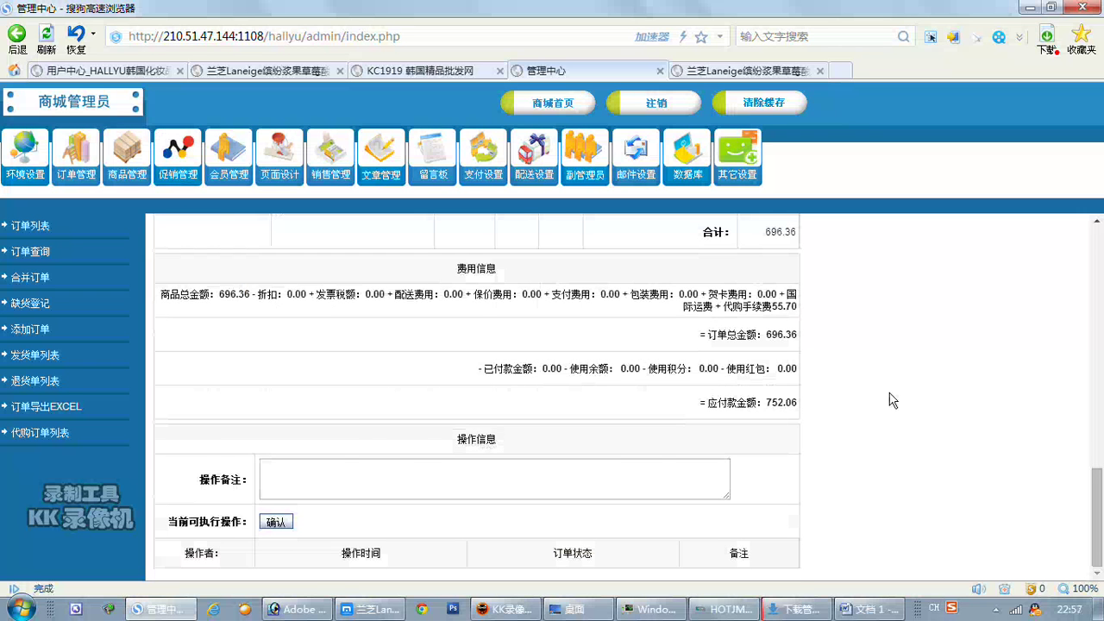
scroll(893, 401, "up", 11)
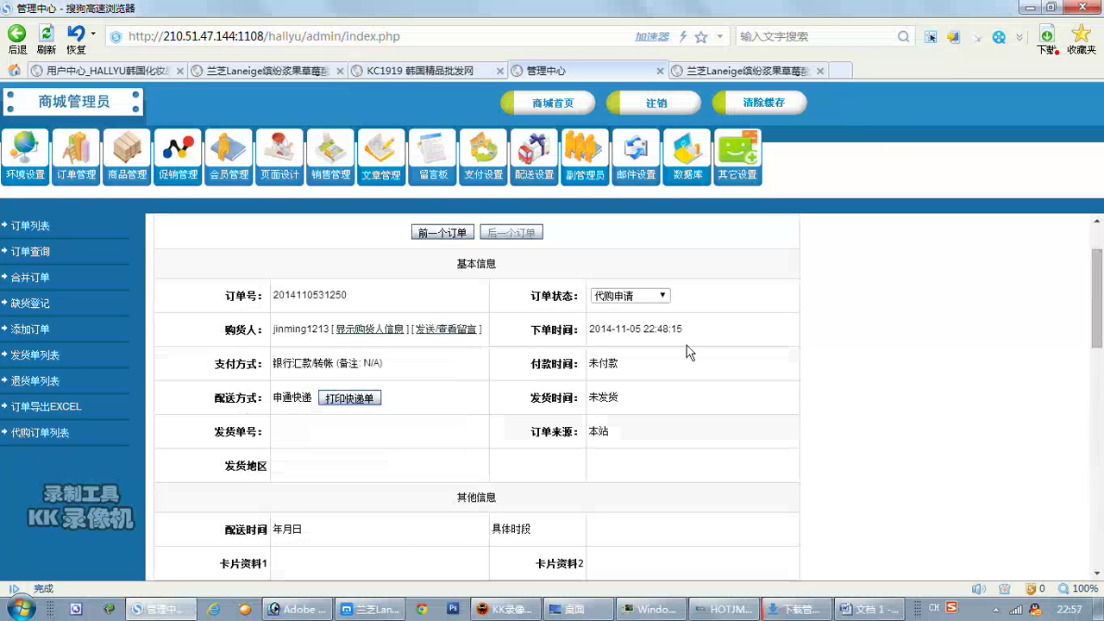
left_click(664, 297)
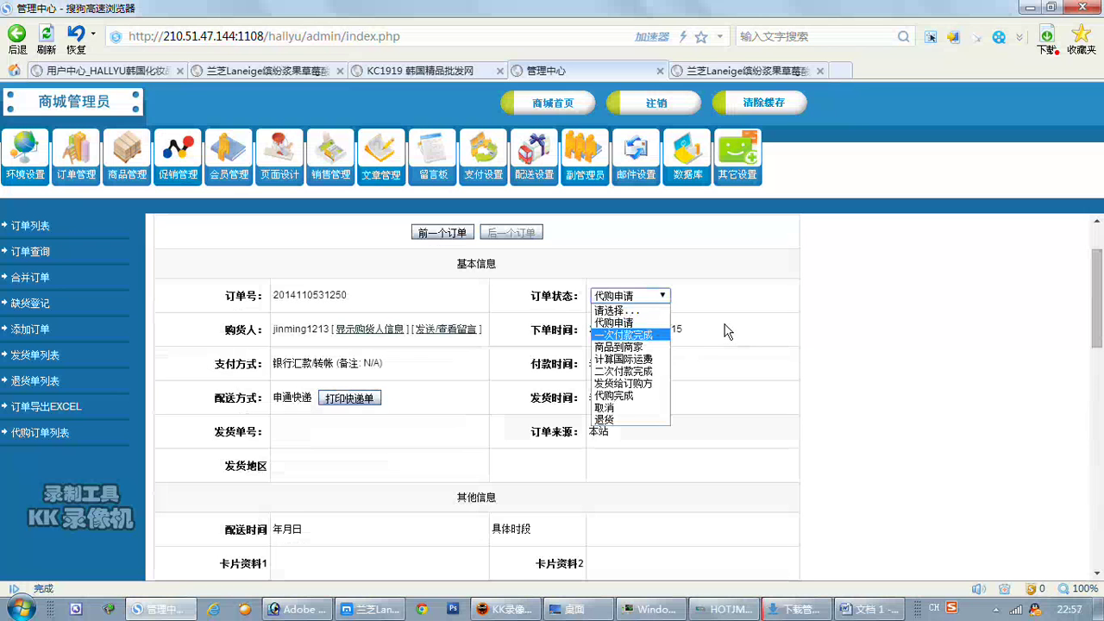
Capture the status list with a red arrow pointing at 一次付款完成.
key("ctrl+alt+a")
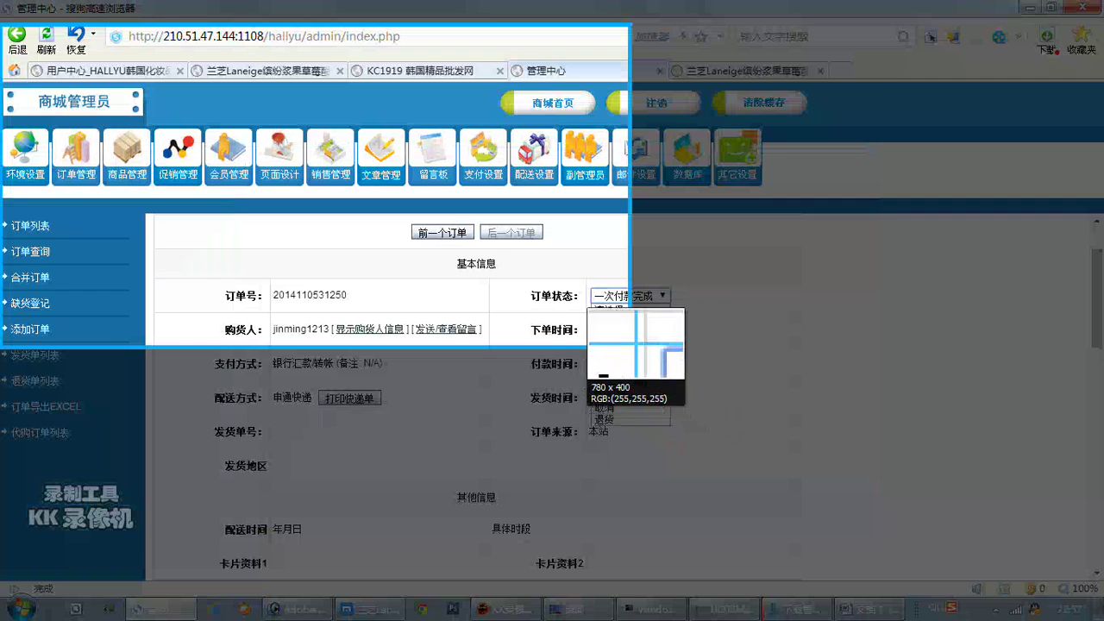
left_click_drag(582, 280, 698, 435)
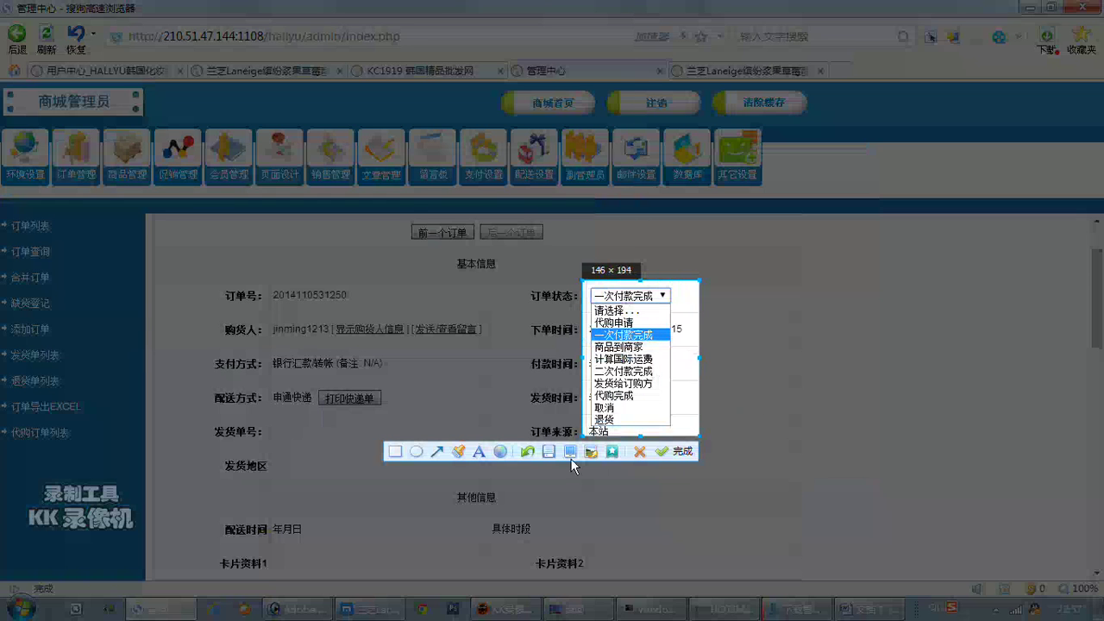
left_click(437, 450)
left_click_drag(688, 300, 676, 342)
left_click(675, 451)
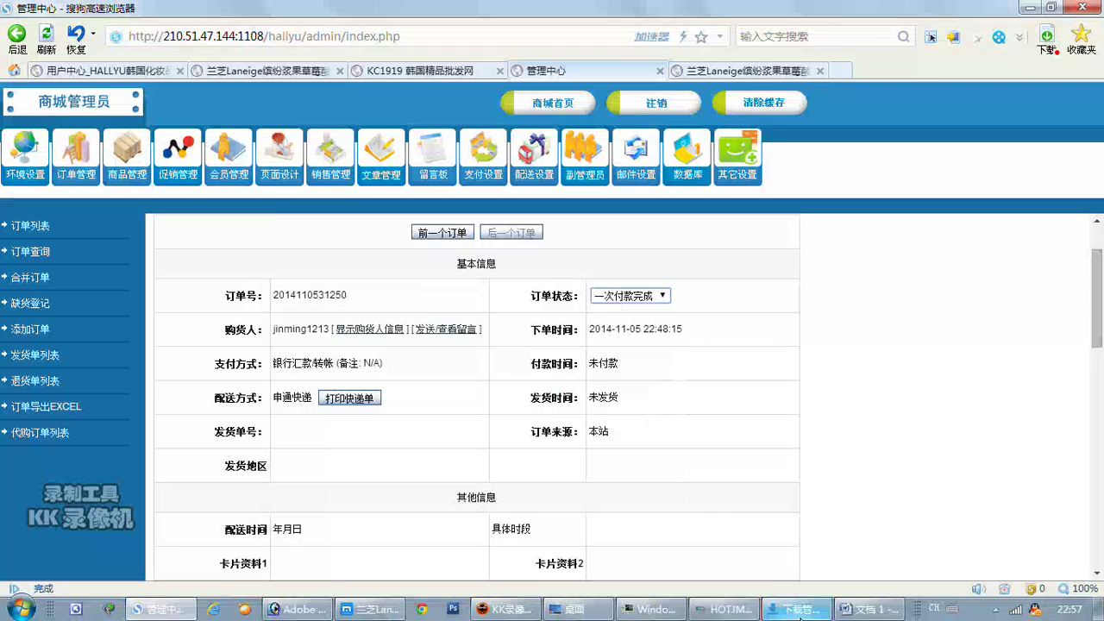
left_click(869, 609)
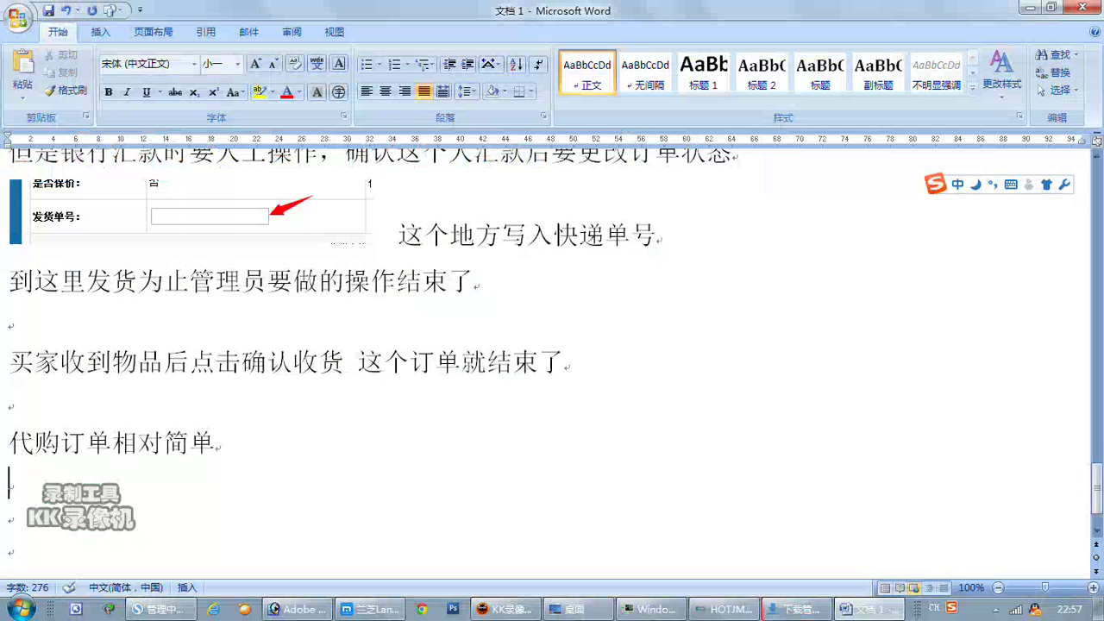
Paste the arrowed status screenshot and caption it 按步骤给订单改状态就可以.
key("ctrl+v")
type("anbuzhou")
key("space")
type("gei")
key("space")
type("dingd")
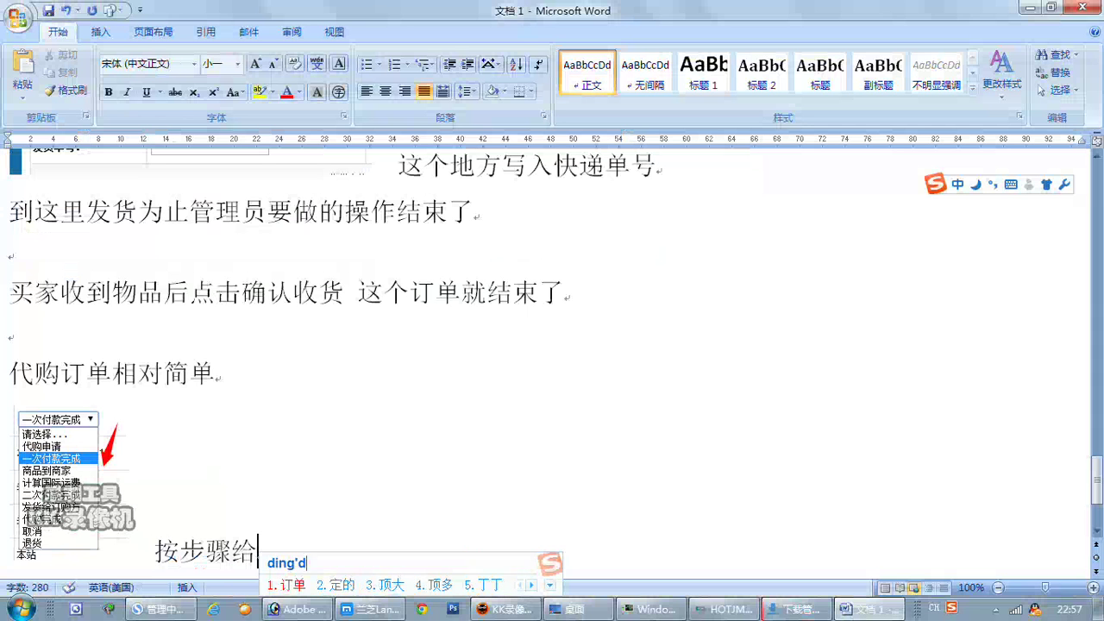
key("space")
type(".gaizhuangt")
key("space")
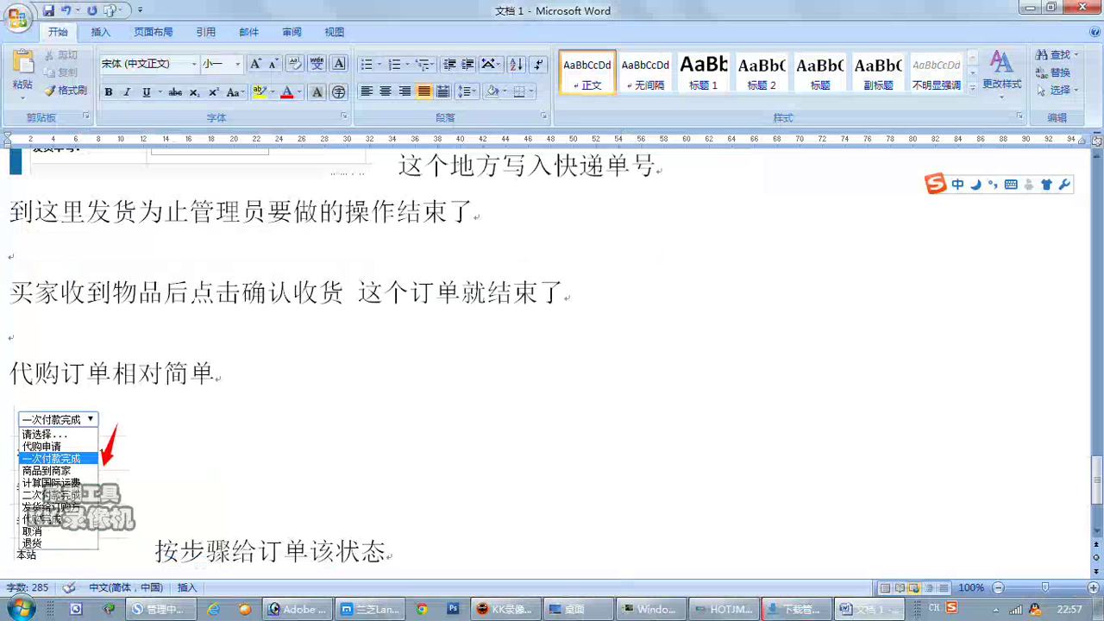
key("Left")
key("Left")
key("BackSpace")
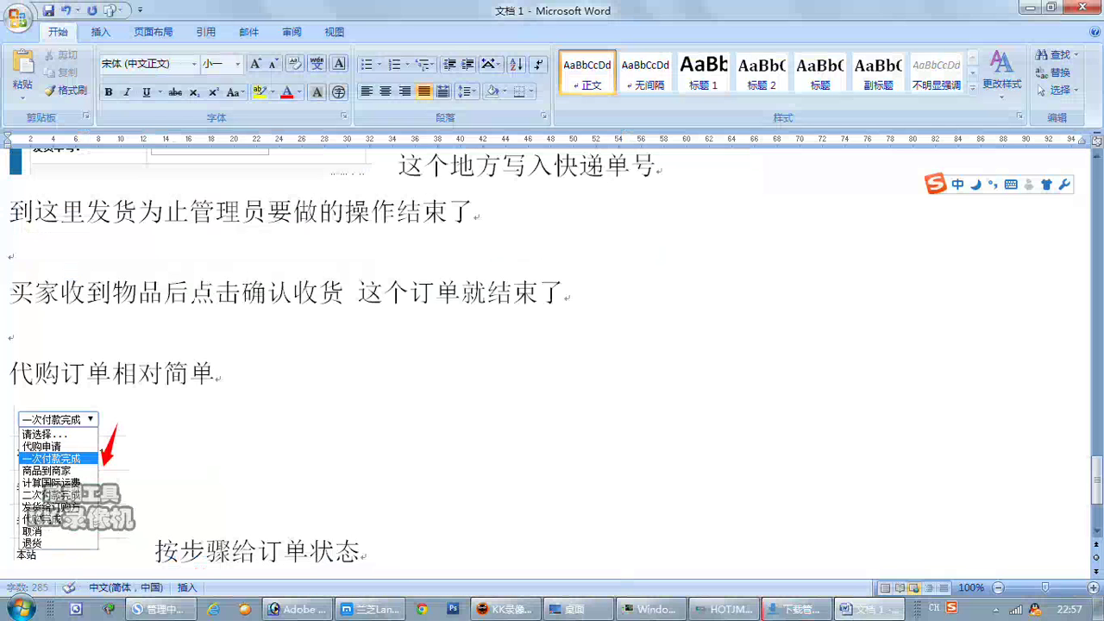
type("gai")
key("space")
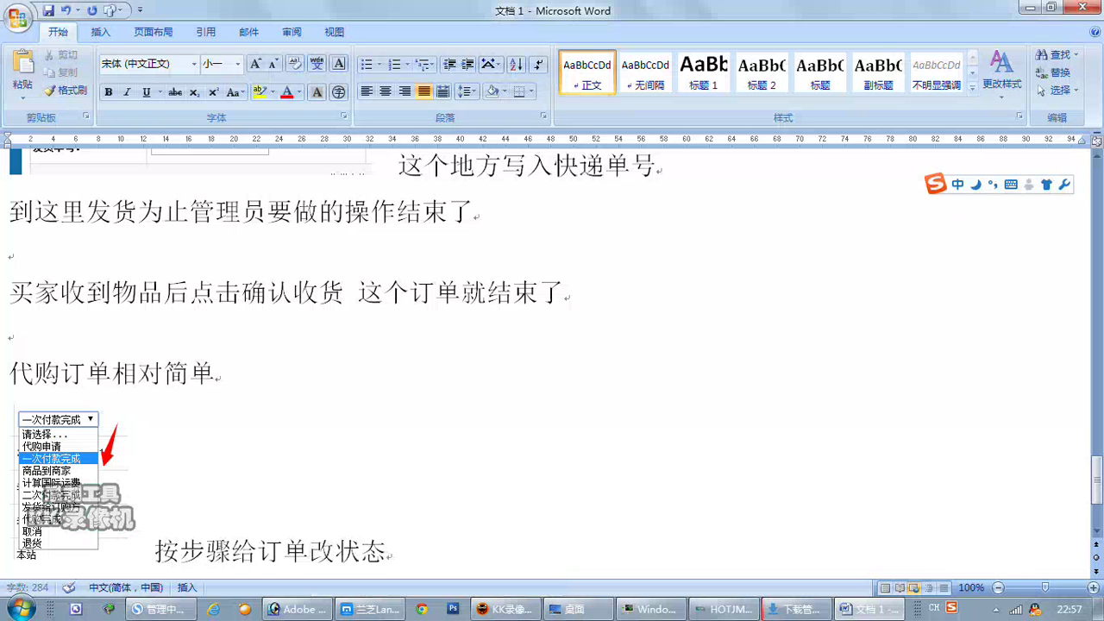
key("Right")
key("Right")
type("jiukeyi")
key("space")
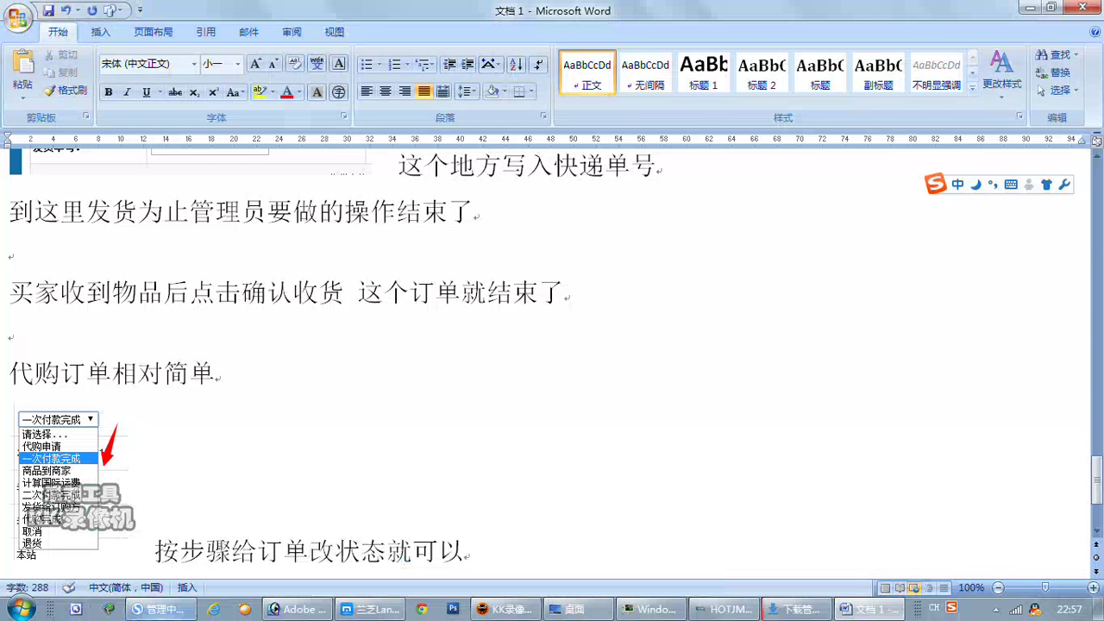
key("alt+Tab")
scroll(801, 386, "down", 2)
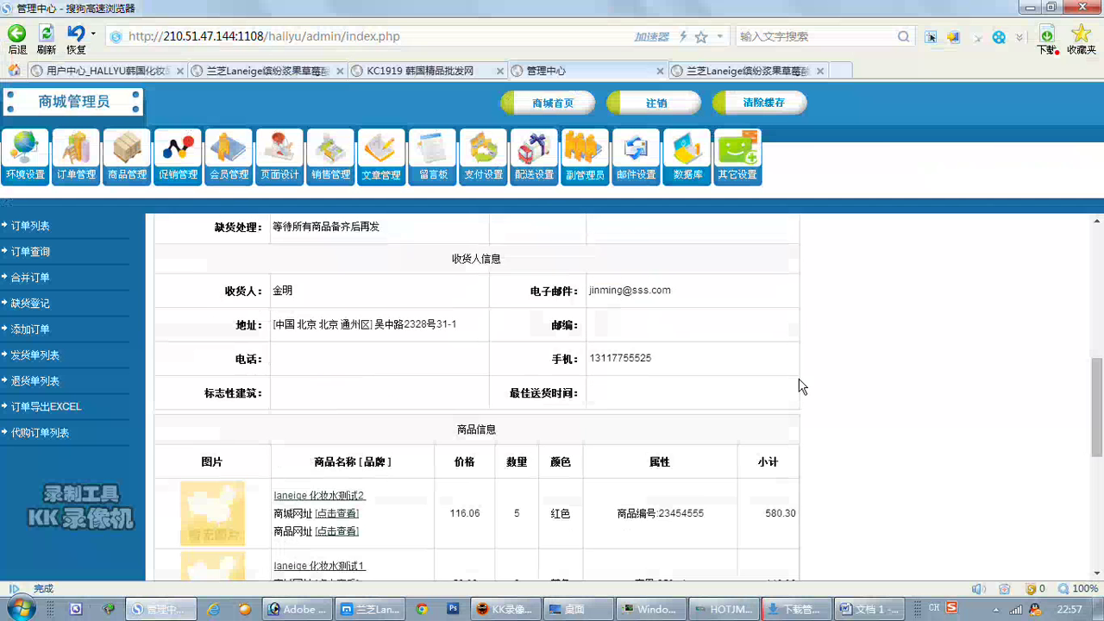
Save the 一次付款完成 status, then reopen the order and choose 计算国际运费.
scroll(799, 386, "down", 7)
left_click(274, 523)
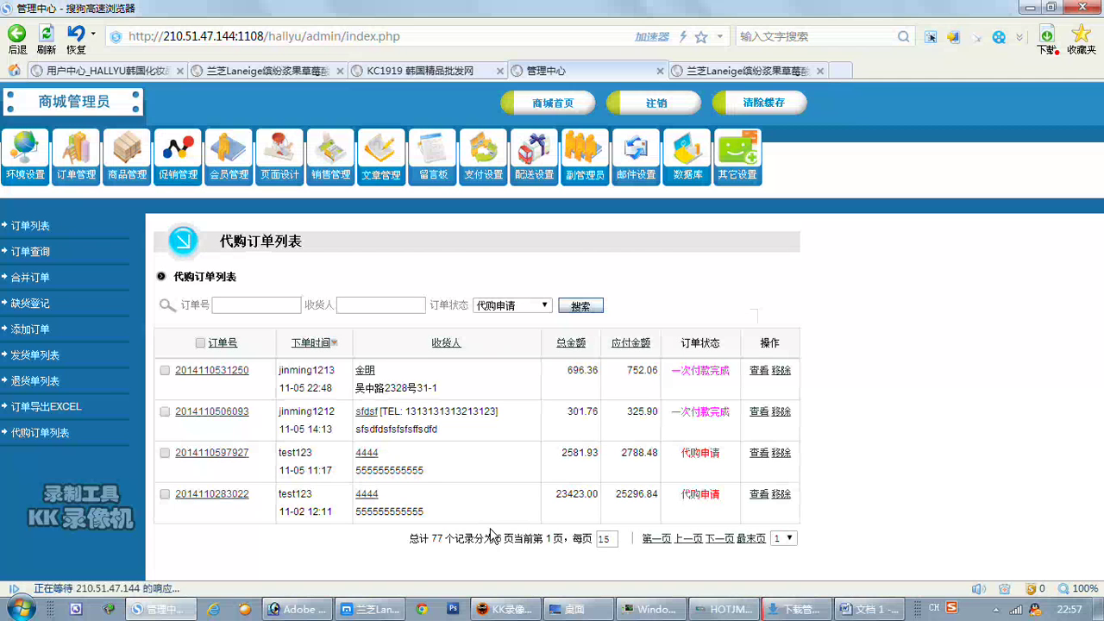
left_click(751, 373)
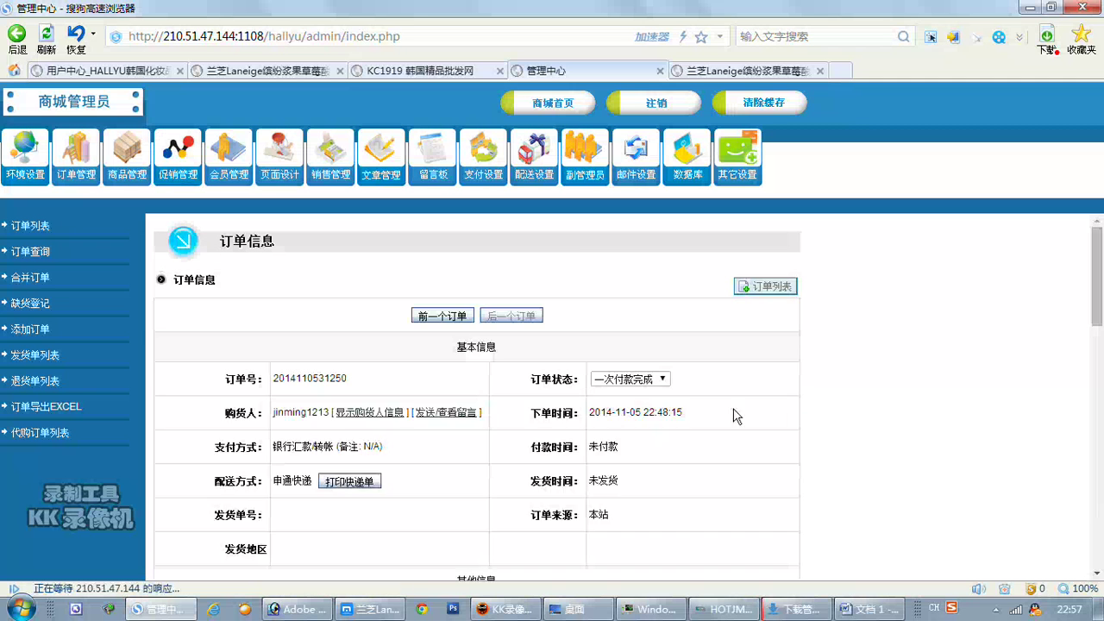
left_click(660, 378)
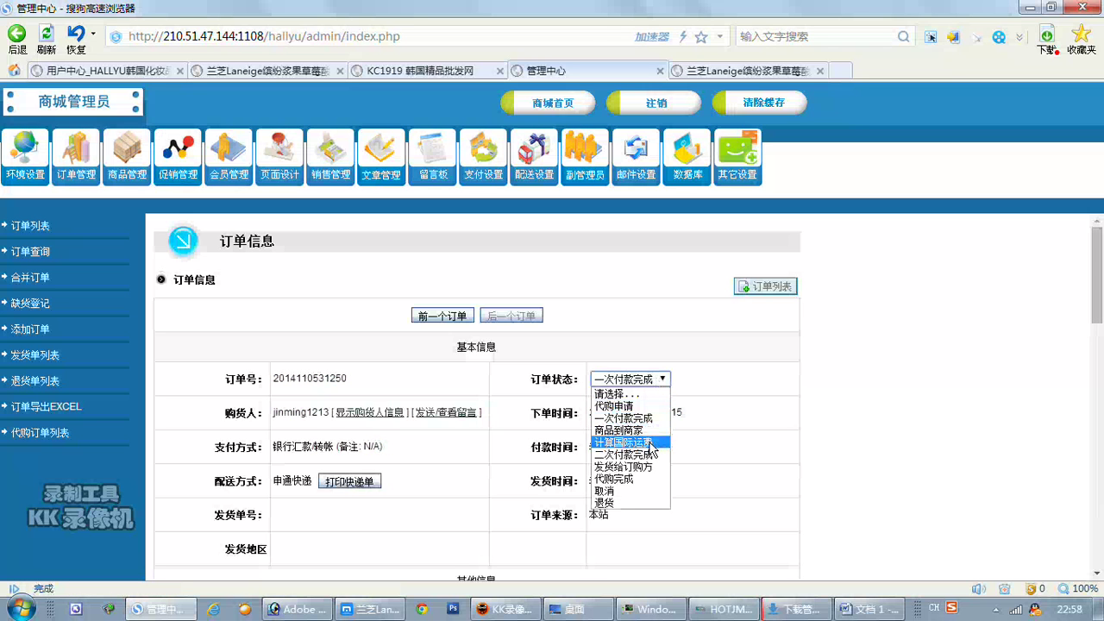
left_click(649, 442)
Save the order's new 计算国际运费 status from the 操作信息 section.
scroll(716, 446, "down", 10)
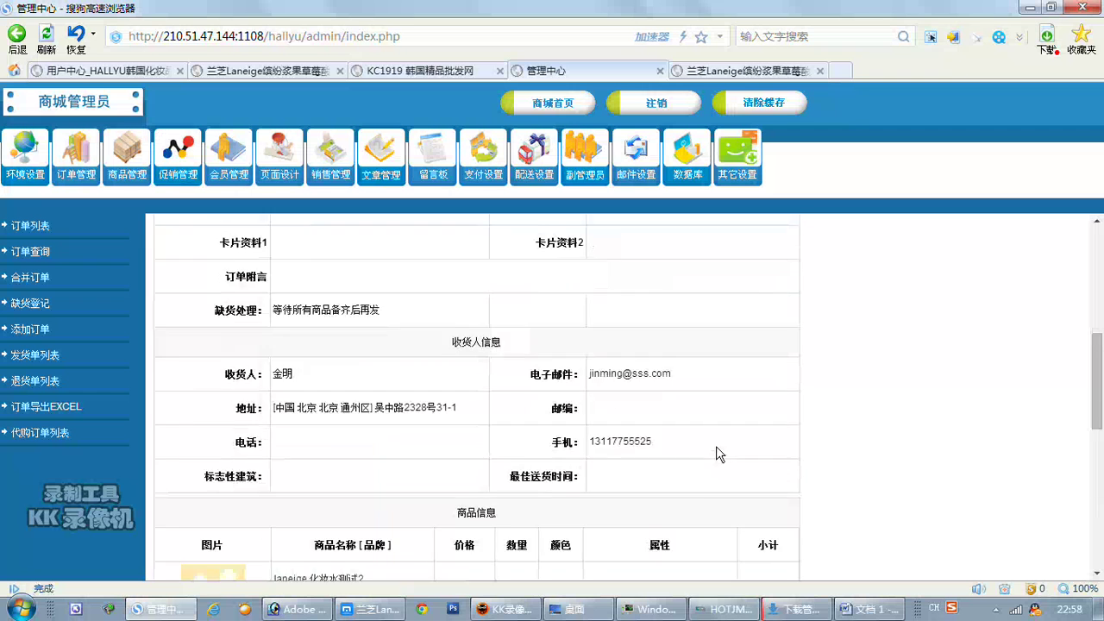
left_click(276, 488)
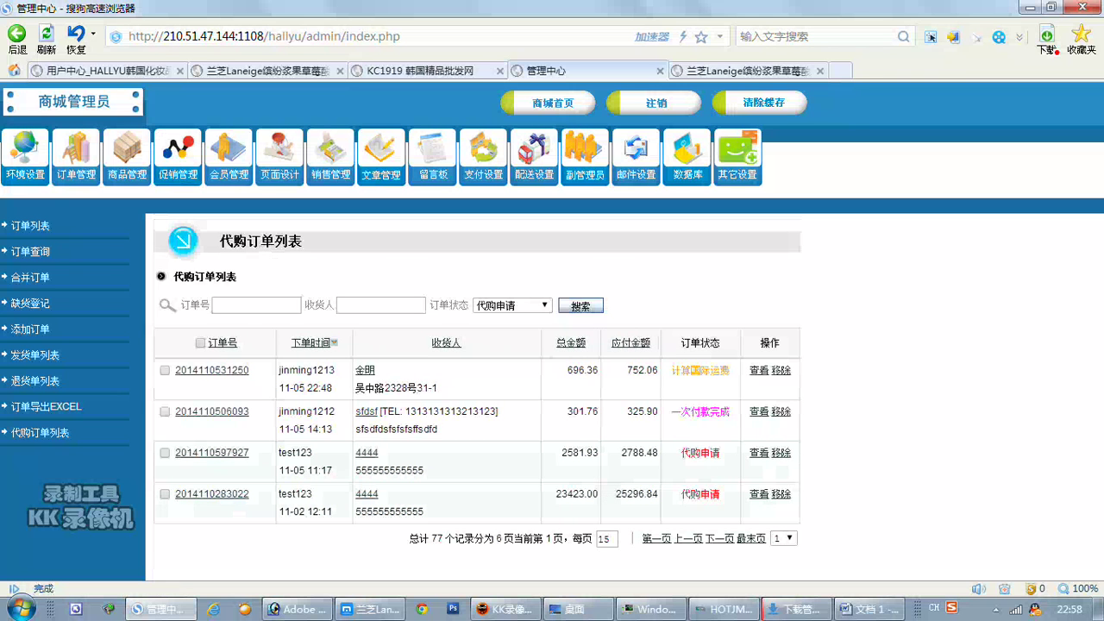
Screenshot the 订单状态 and 操作 columns showing 计算国际运费 with a red arrow, then return to Word.
double_click(695, 369)
left_click(978, 394)
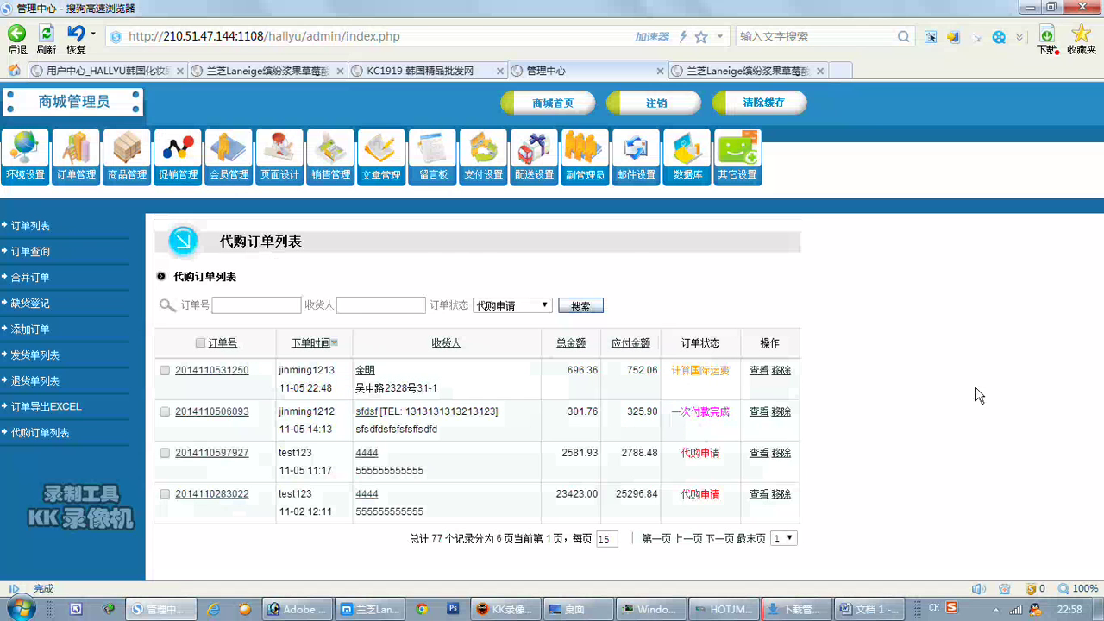
key("ctrl+alt+a")
left_click_drag(638, 319, 848, 426)
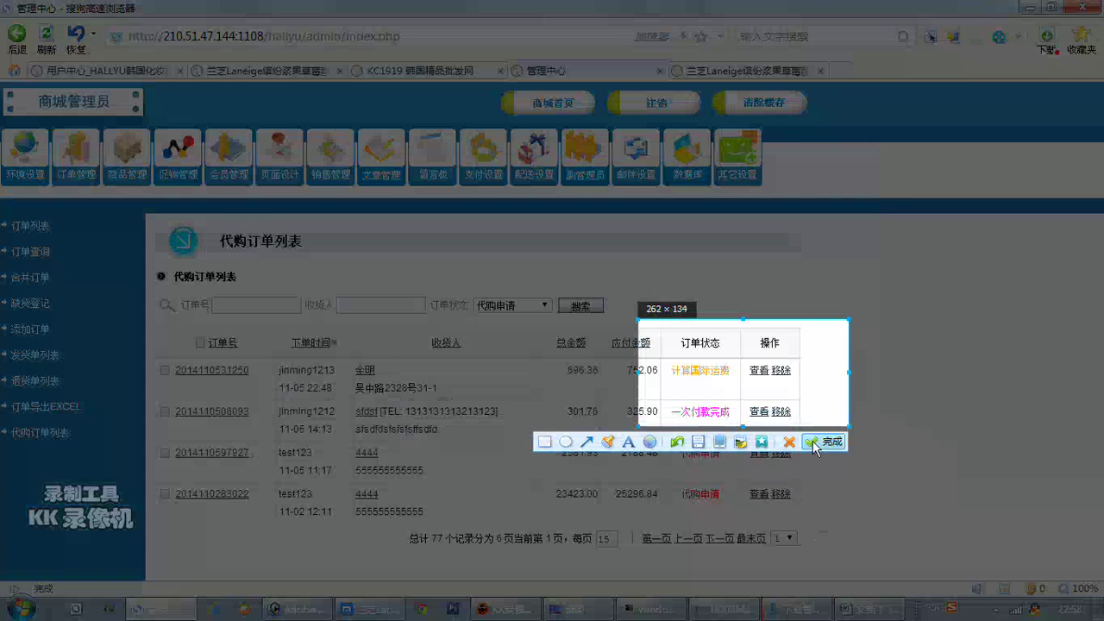
left_click(586, 442)
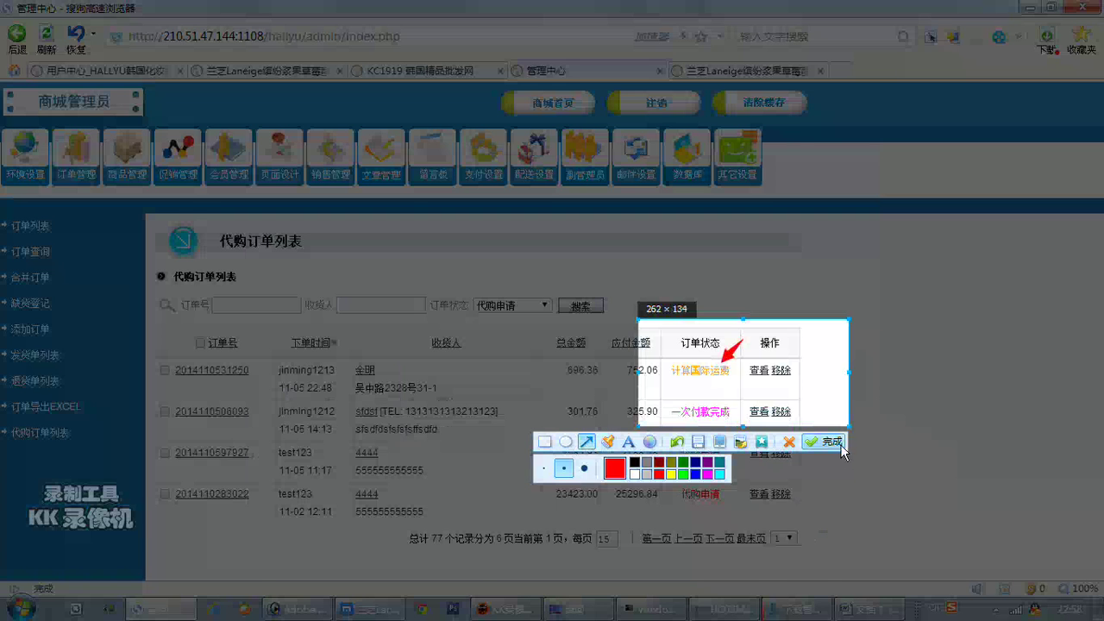
left_click(826, 441)
left_click(871, 609)
scroll(552, 345, "down", 2)
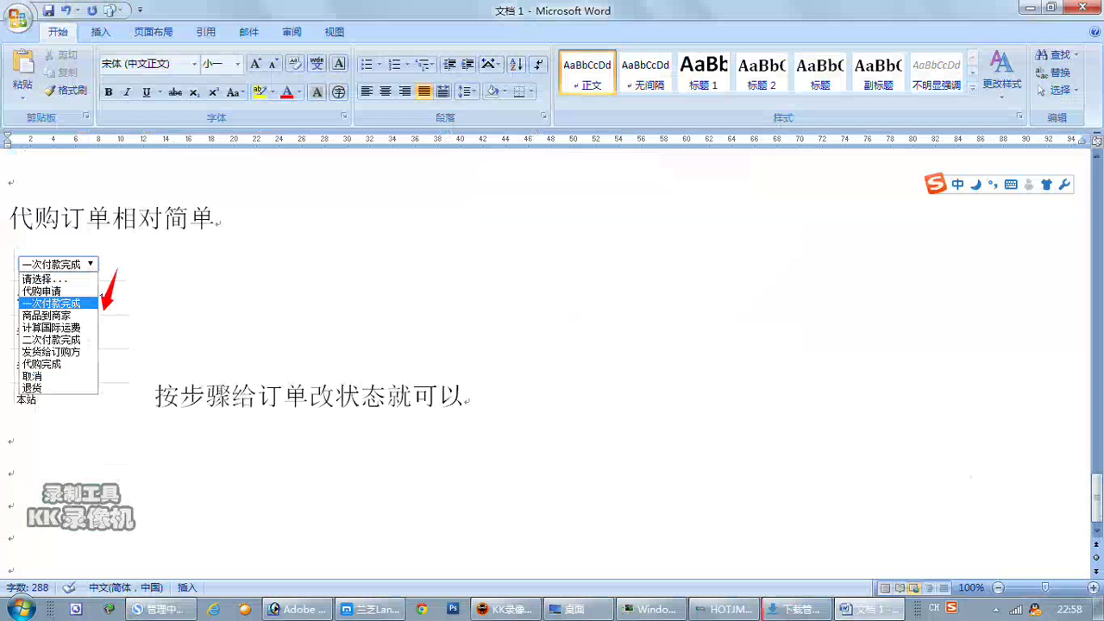
Paste the order-list screenshot into the notes and begin the caption 到这个步骤我们会.
key("Down")
key("Down")
key("ctrl+v")
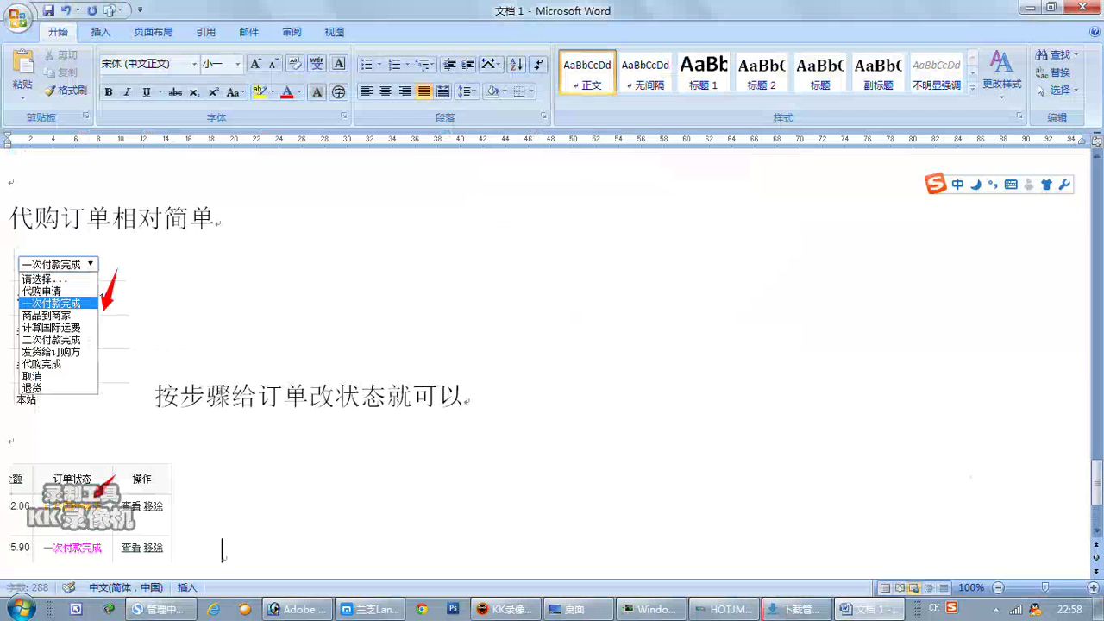
type("daozhe")
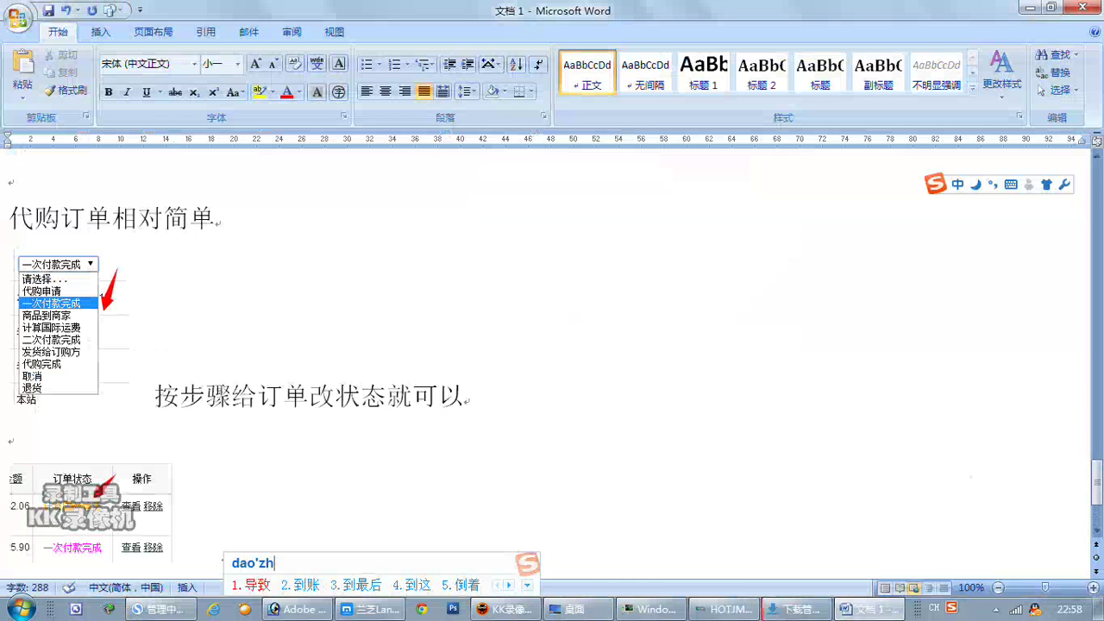
type("ge")
key("space")
type("buzhou")
key("space")
type("women")
key("space")
type("hui")
key("space")
Complete the caption as 到这个步骤我们会知道这个商品的运费是多少 and start a new paragraph.
type("zhidao")
key("space")
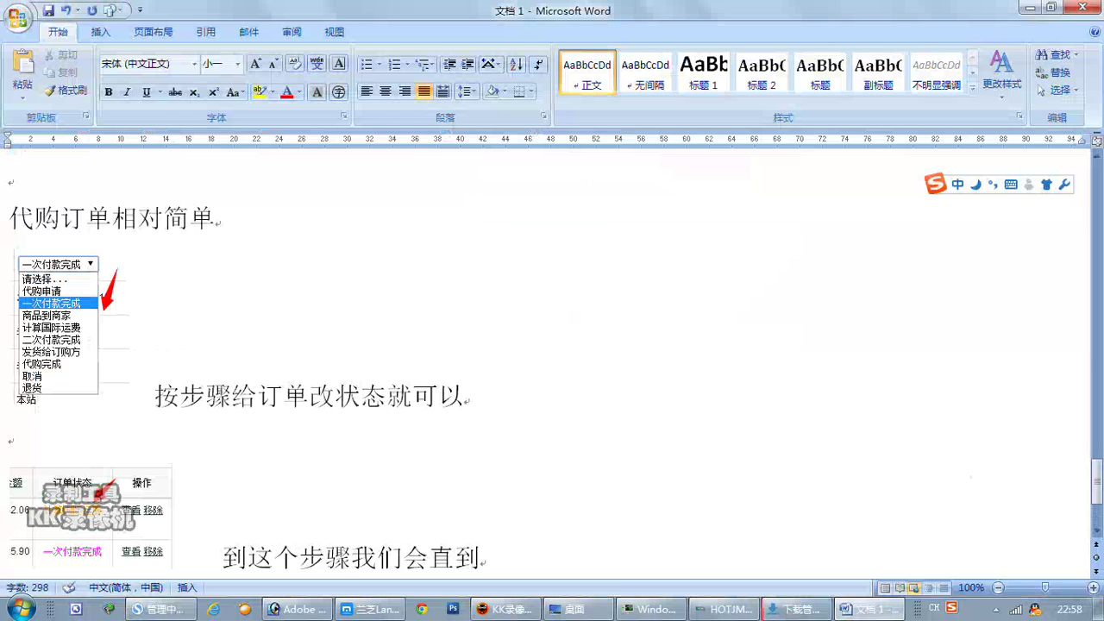
key("BackSpace")
key("BackSpace")
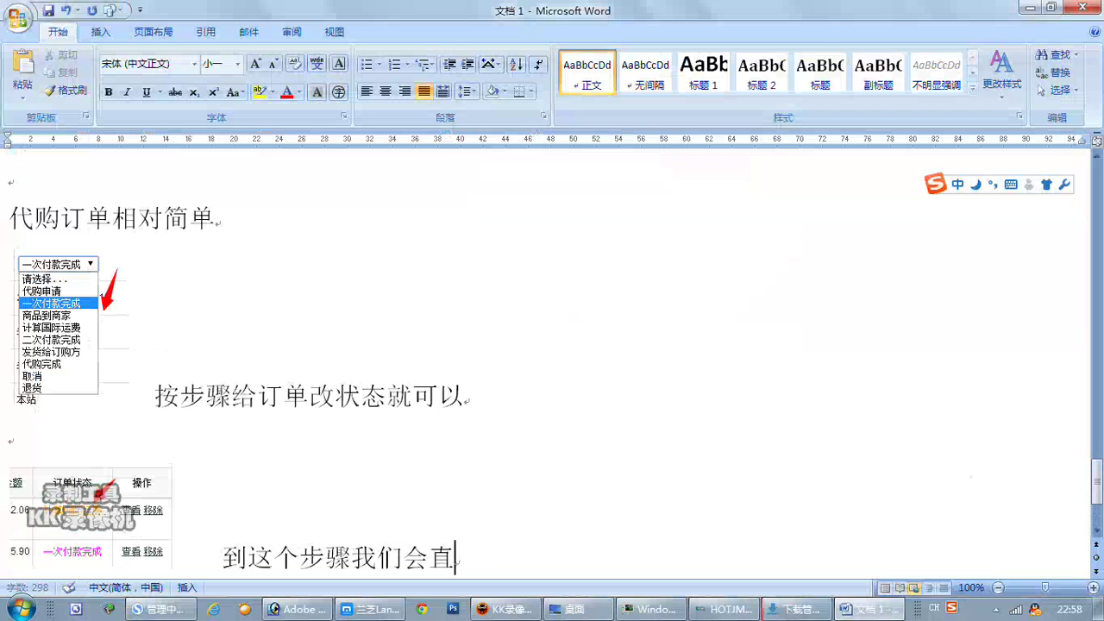
type("zhidao")
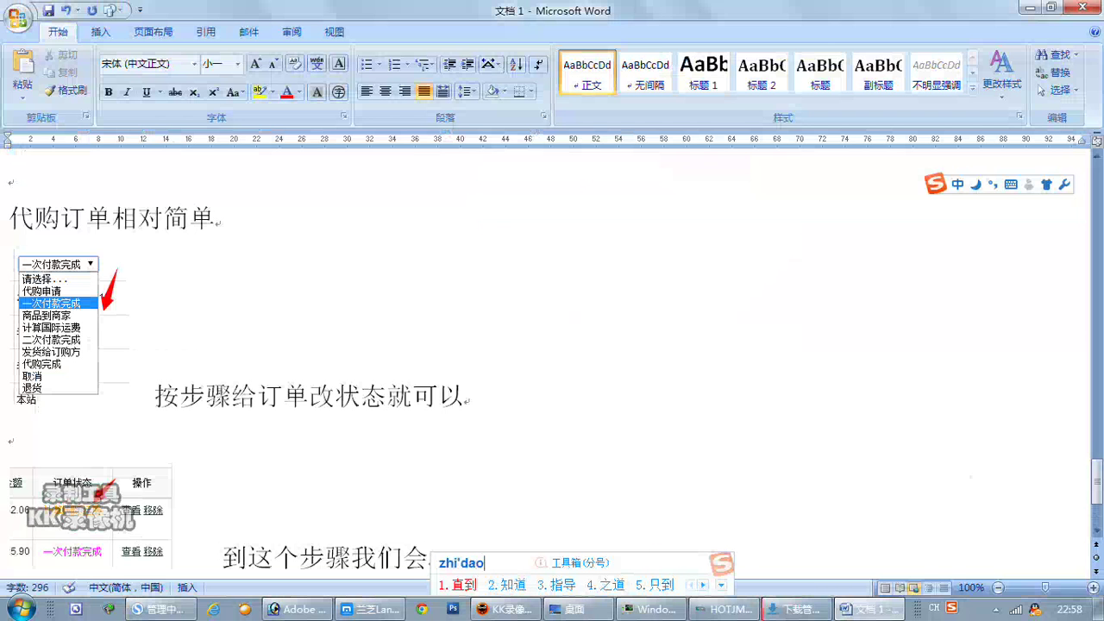
type("2")
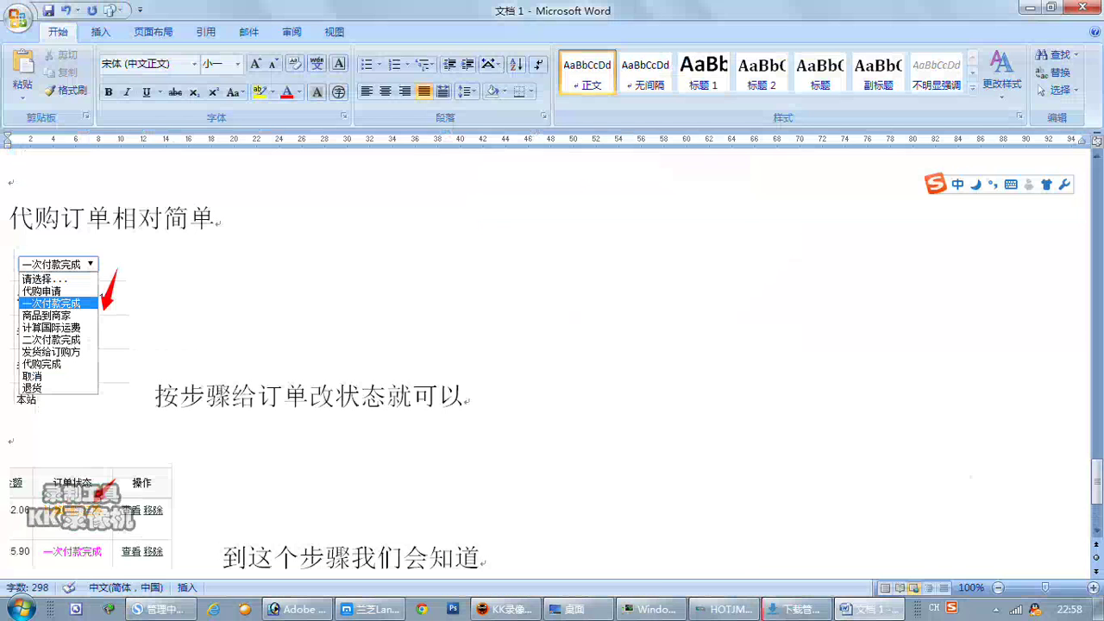
type("naxi")
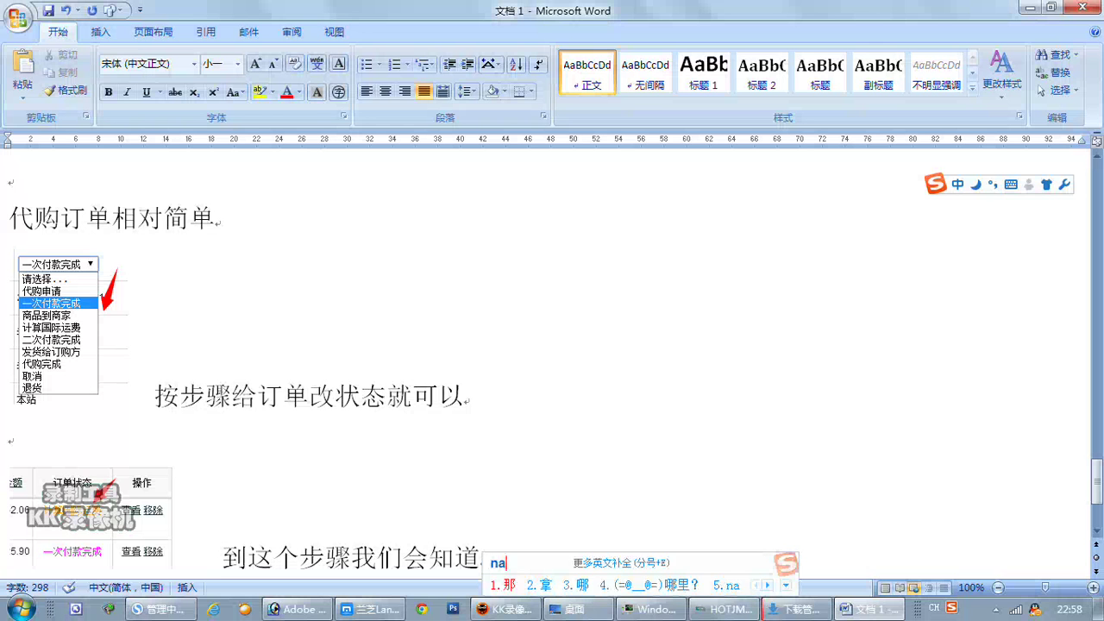
type("eshangpin")
key("space")
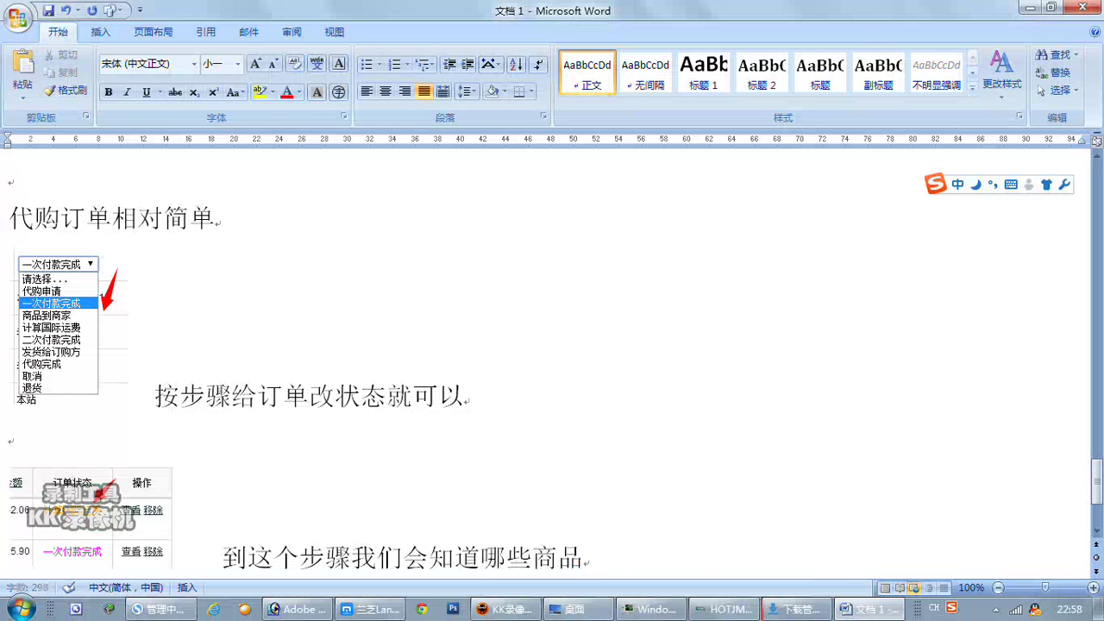
key("BackSpace")
key("BackSpace")
key("BackSpace")
key("BackSpace")
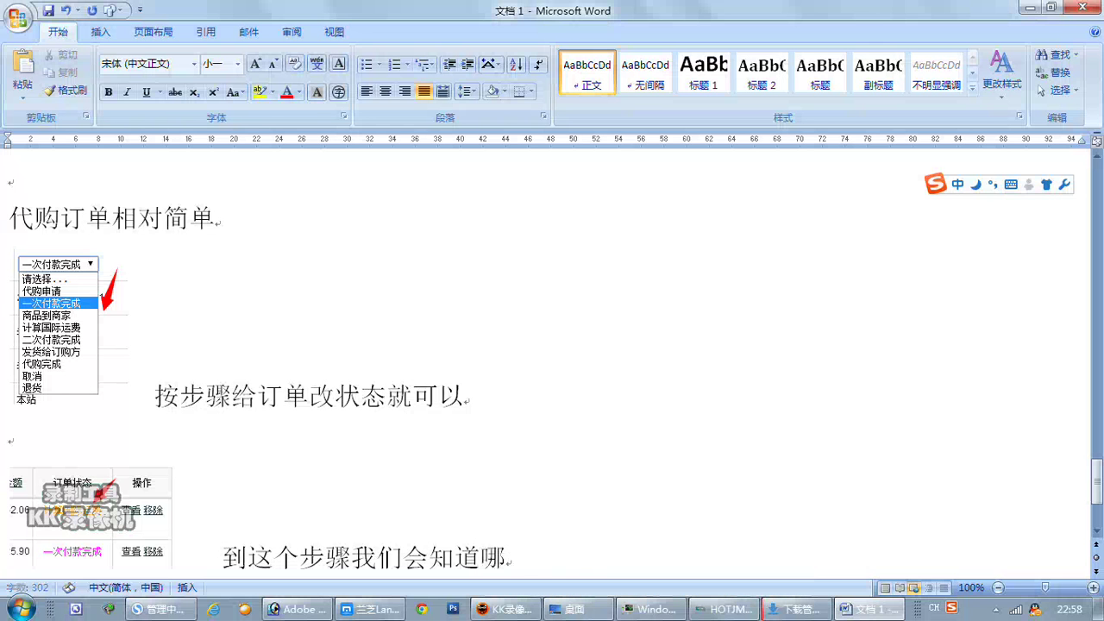
type("zhexie")
key("space")
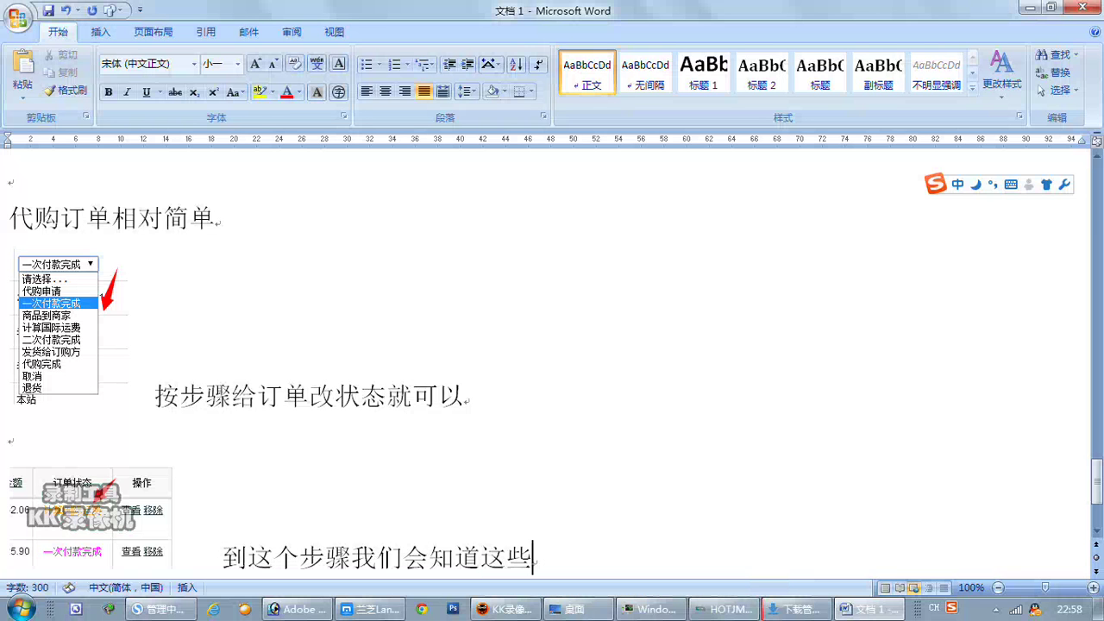
key("BackSpace")
type("ge")
key("space")
type("shangpinde")
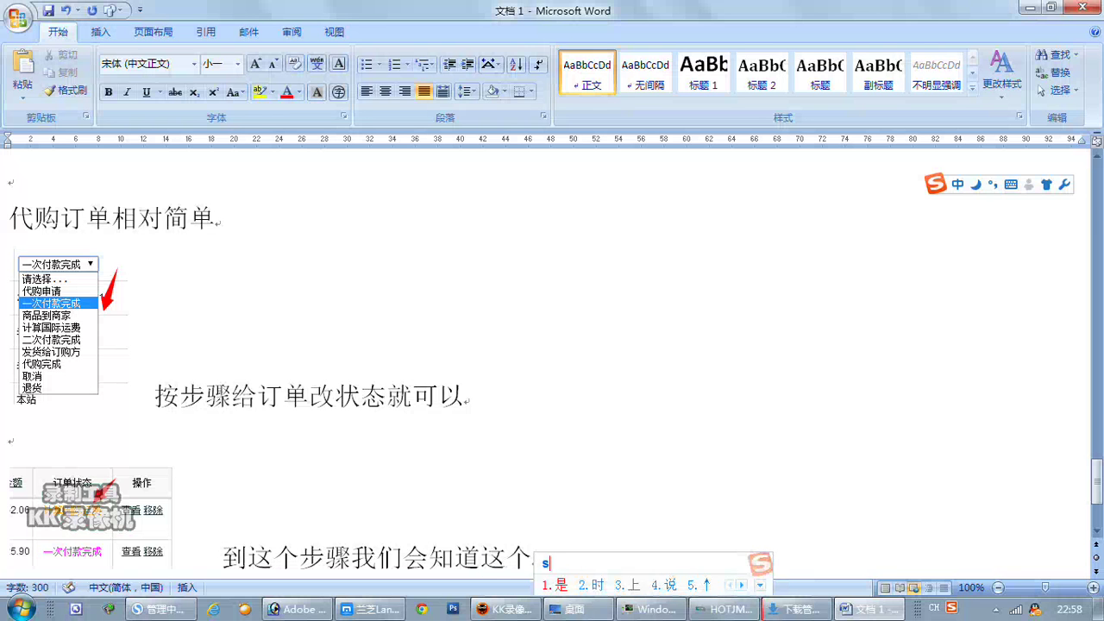
key("space")
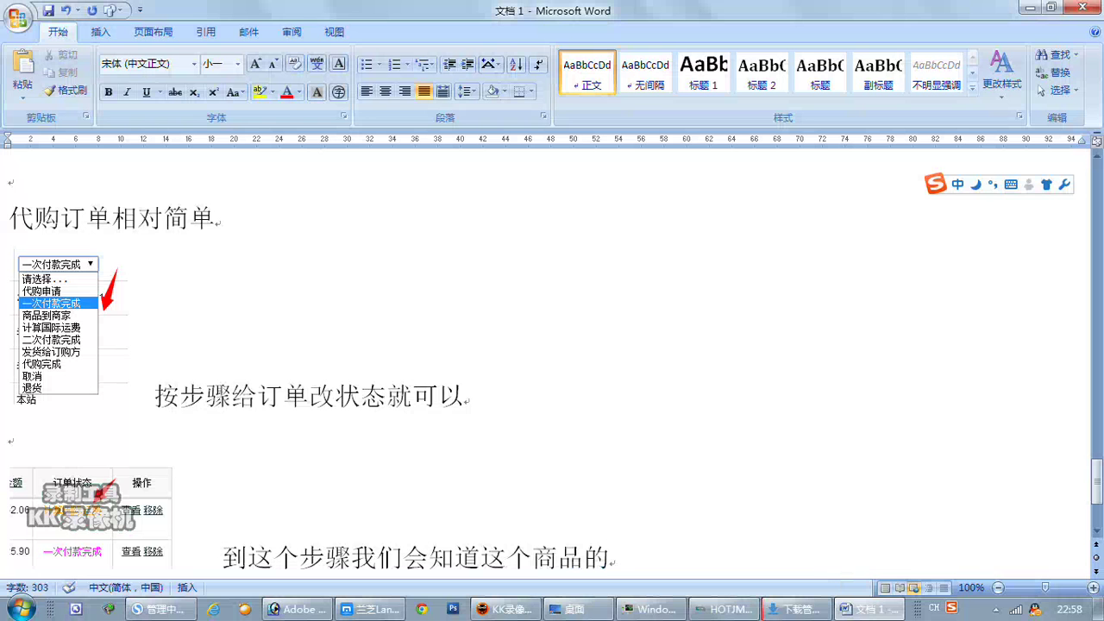
type("yunfei")
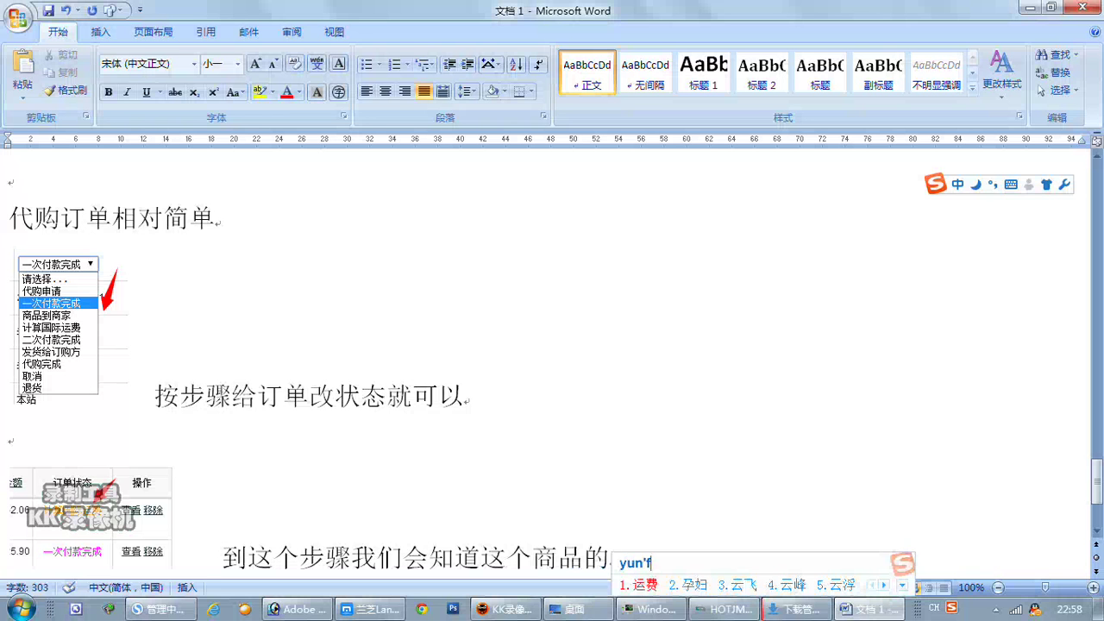
key("space")
type("shi")
key("space")
type("duoshao")
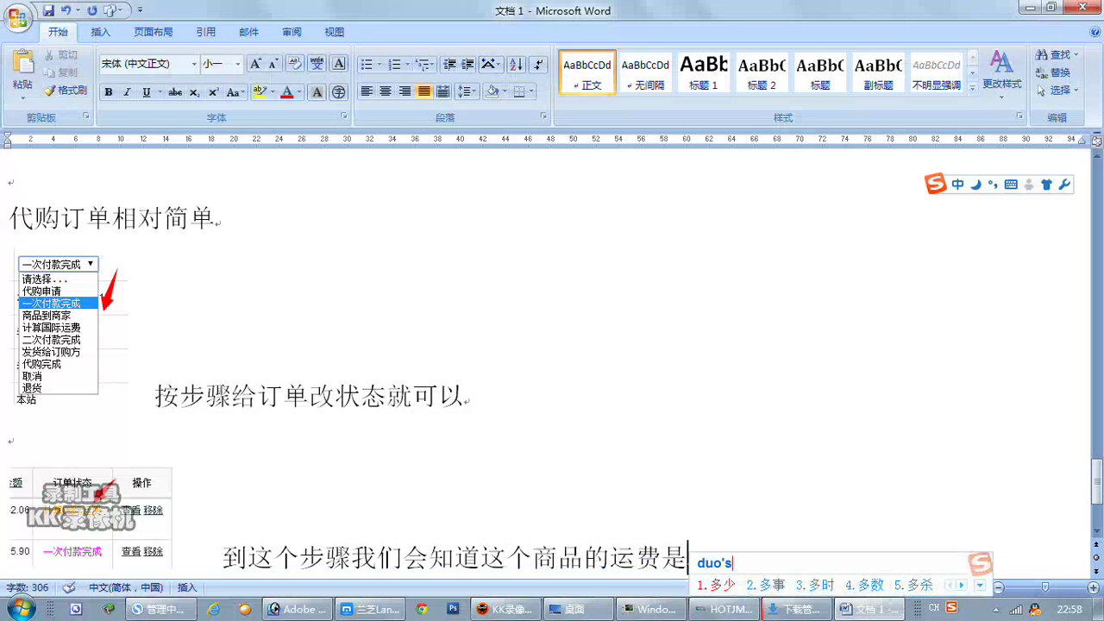
key("space")
key("Return")
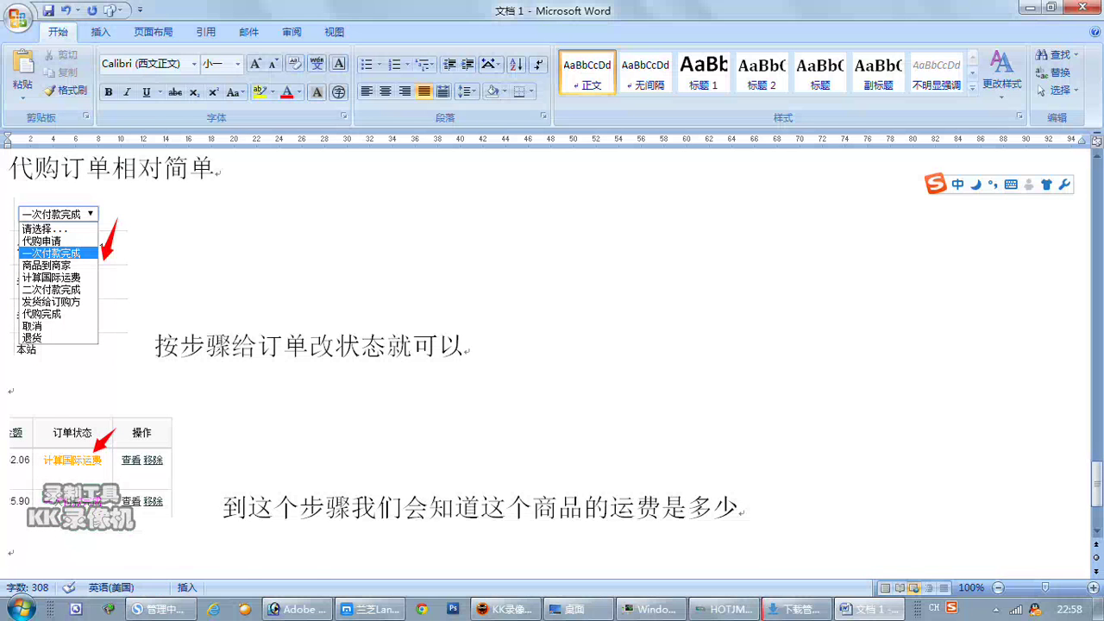
Type the start of the follow-up note, 然后我们做一个商品.
type("ranhou")
key("space")
type("women")
key("space")
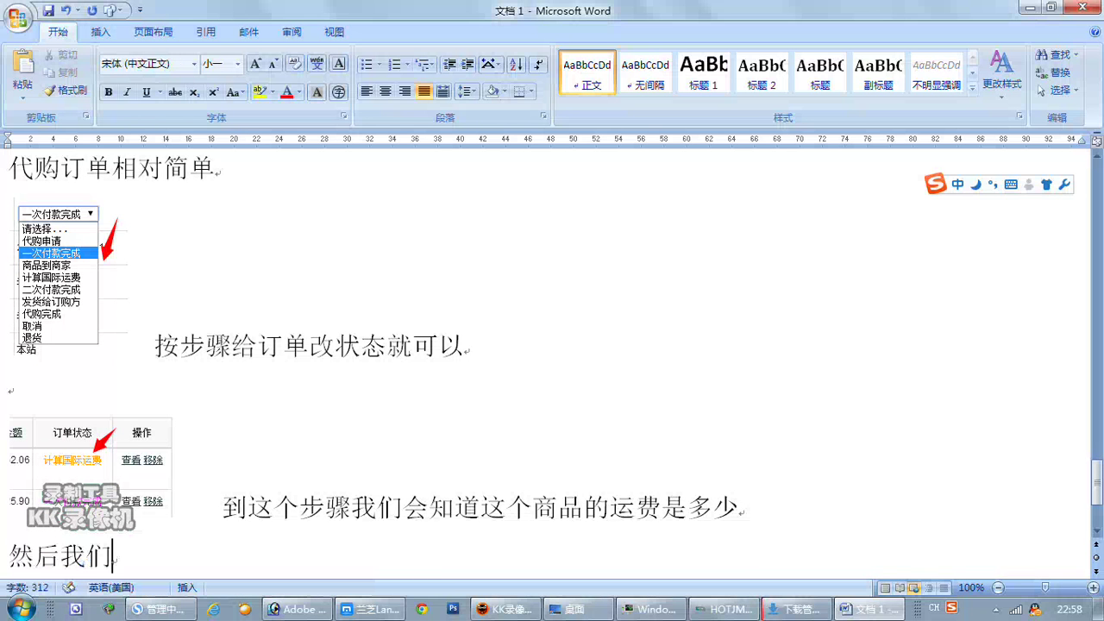
type("zuoyige")
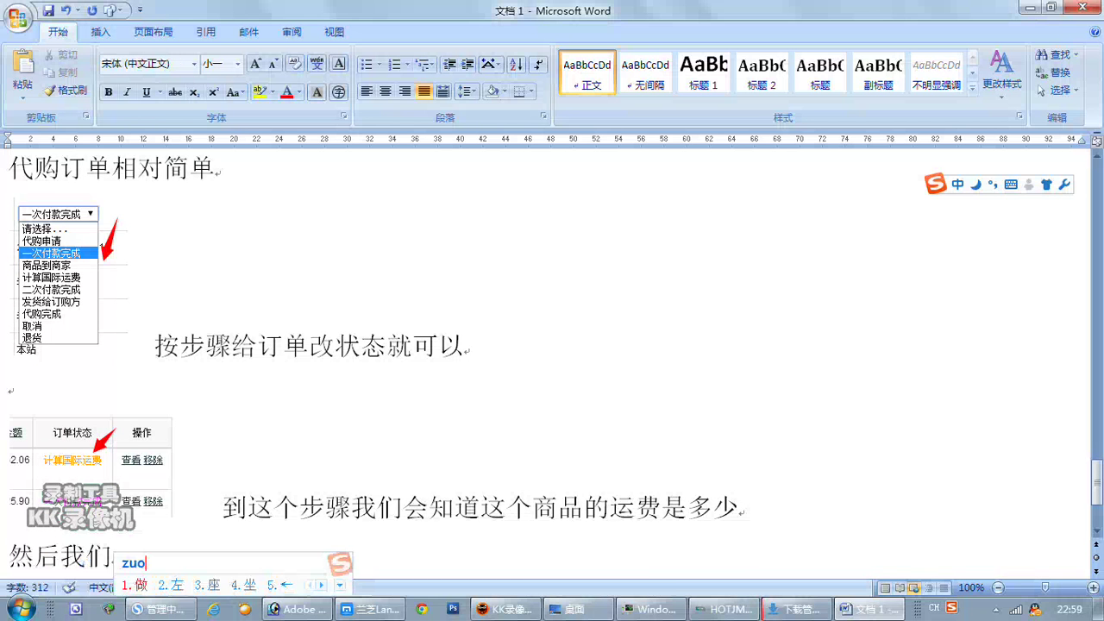
key("space")
type("shangpin")
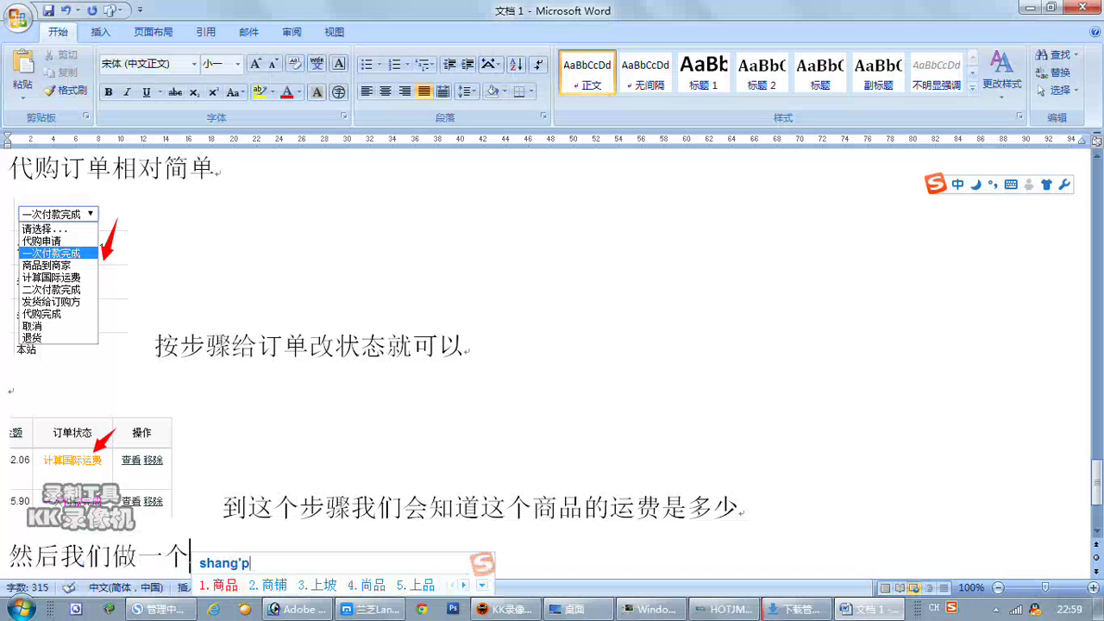
key("space")
type("gei")
key("space")
type("zhge")
key("space")
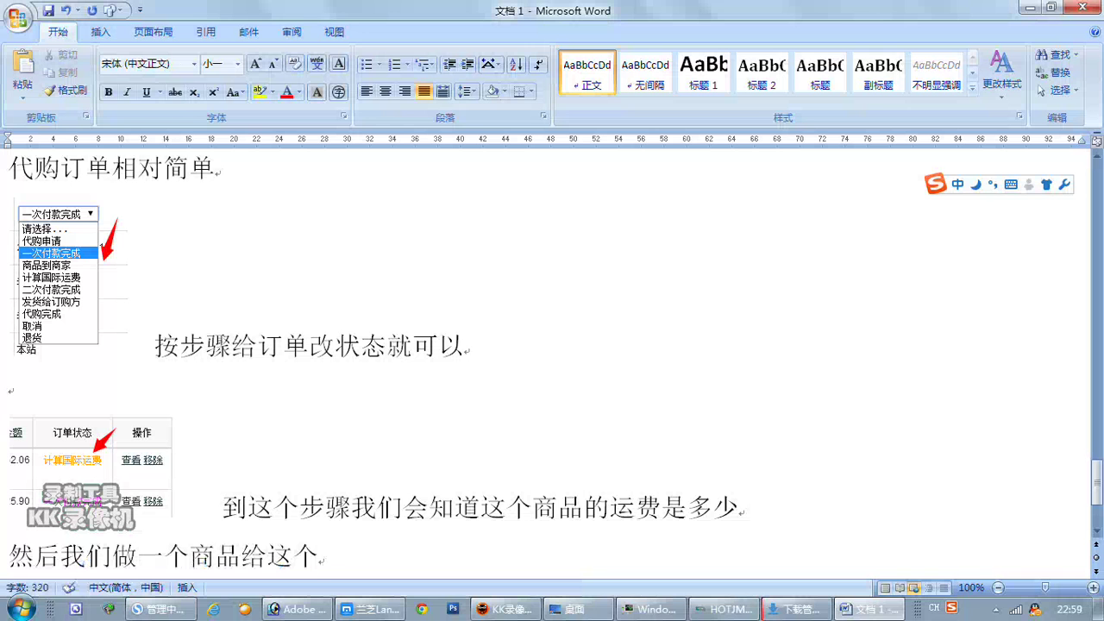
key("BackSpace")
key("BackSpace")
type("shangjia")
key("space")
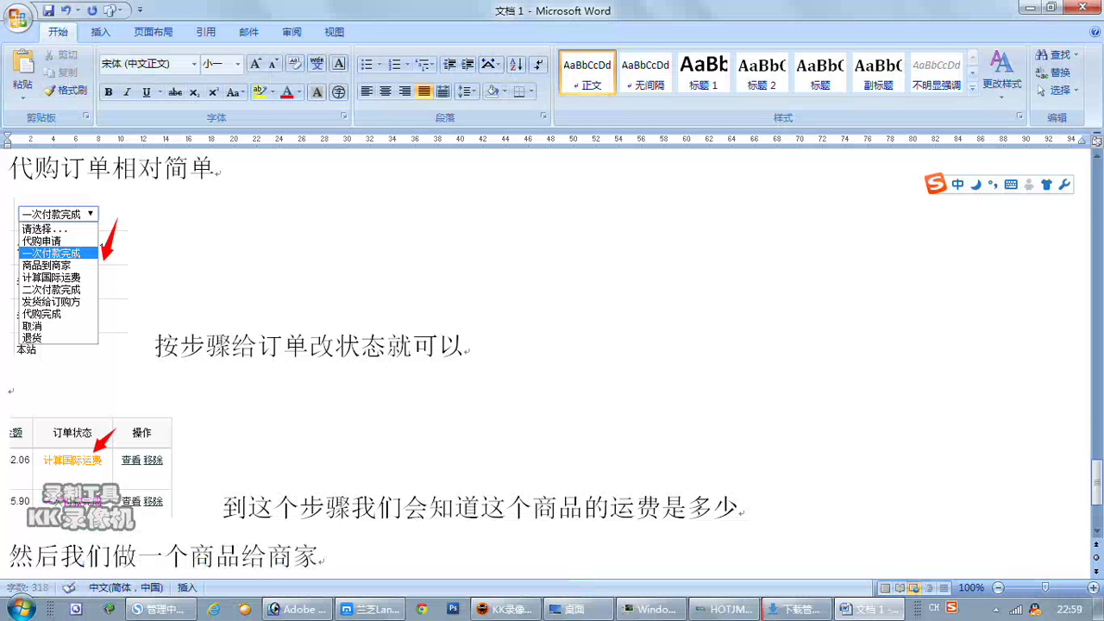
key("BackSpace")
key("BackSpace")
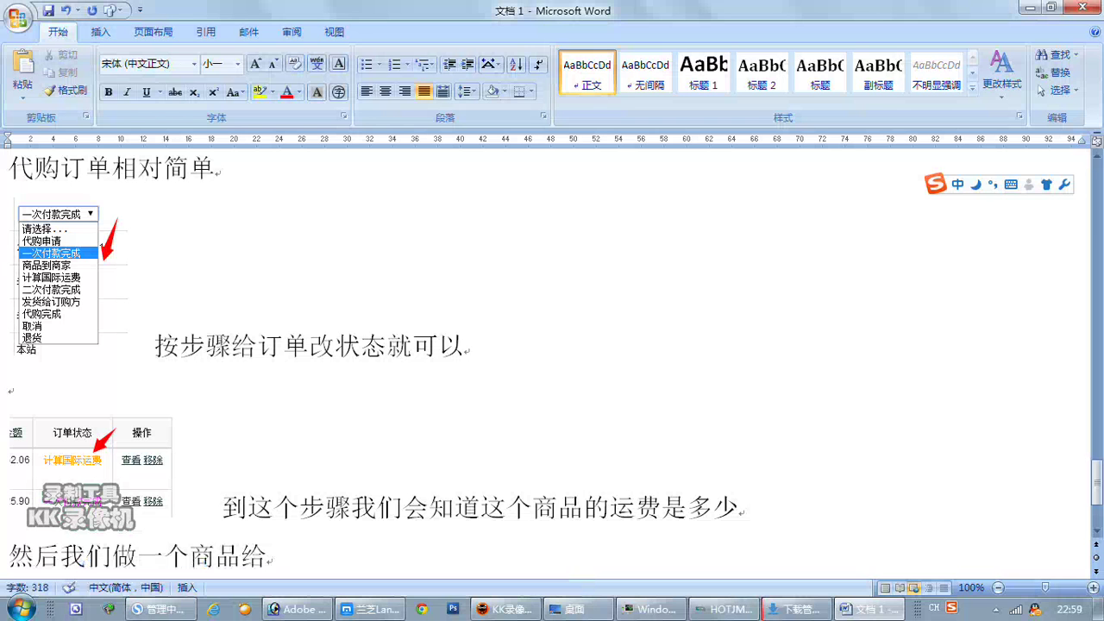
key("BackSpace")
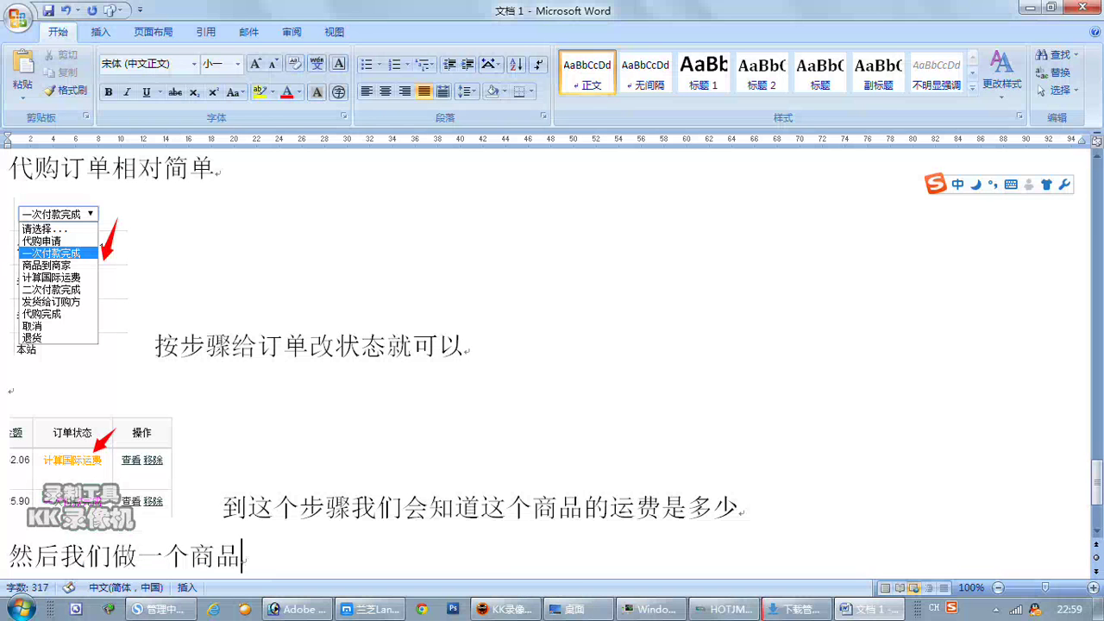
Finish the note with 链接 发给客户付款就可以了, then open the shop admin's product list.
type("lianjie")
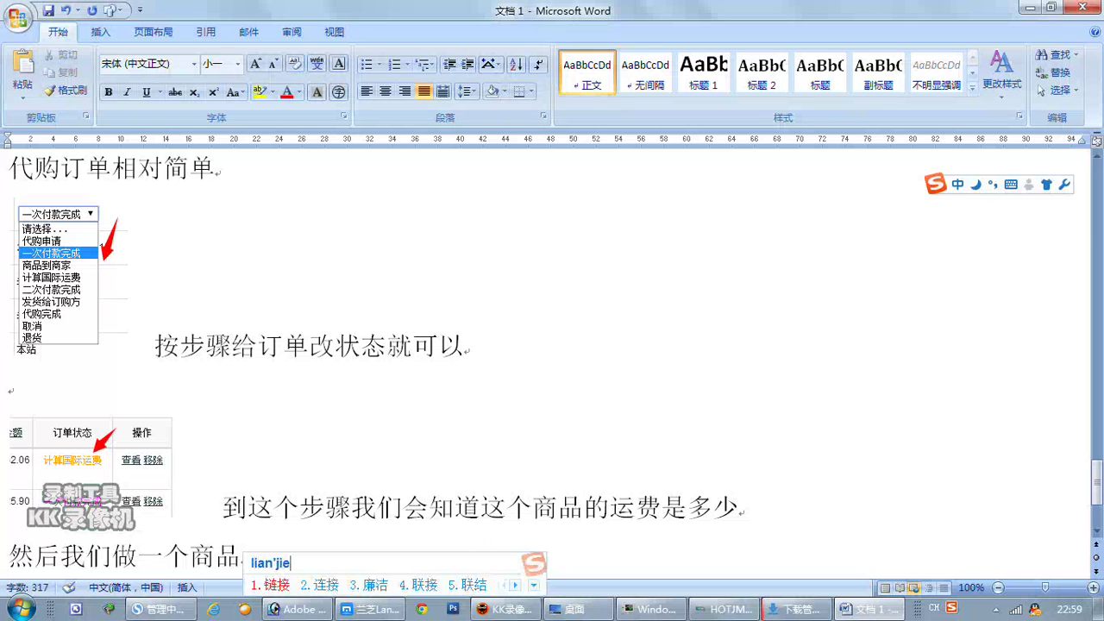
key("space")
type("fagei")
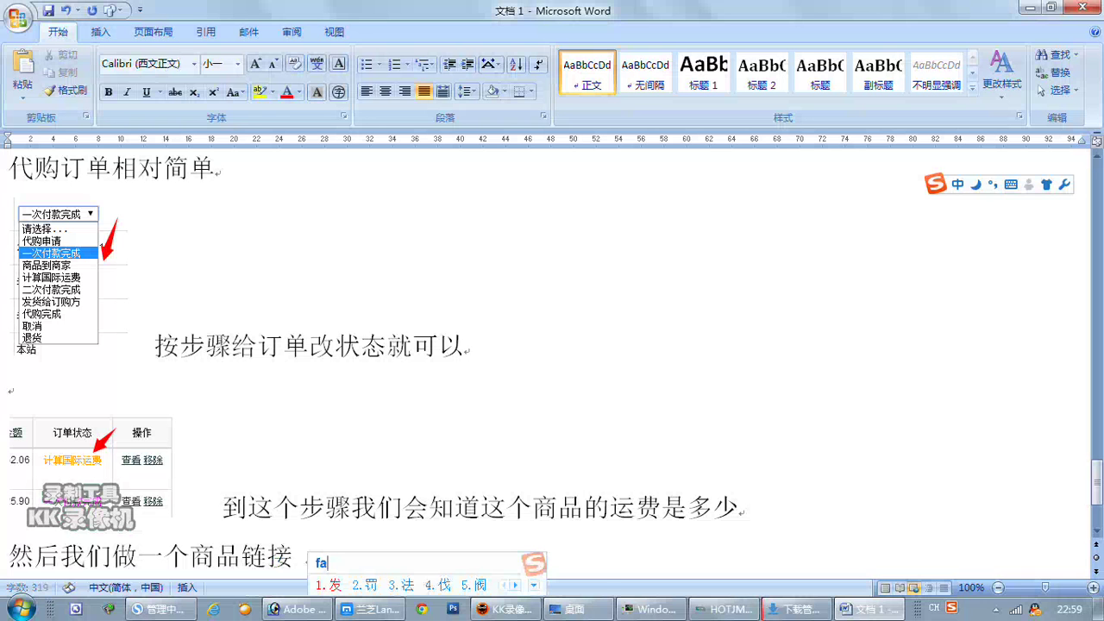
key("space")
type("kef")
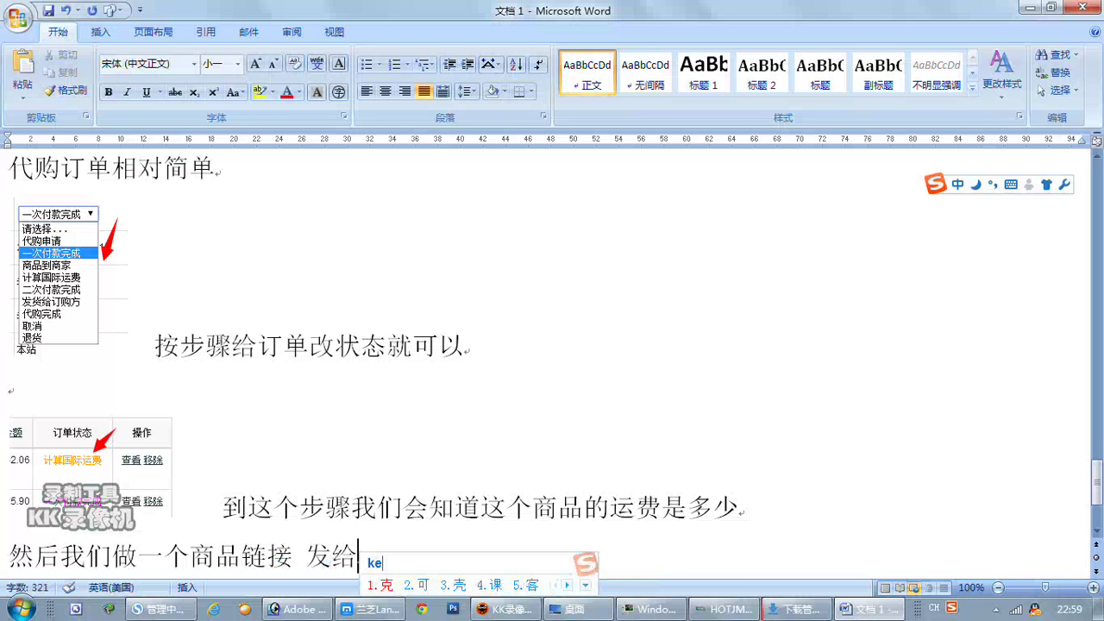
key("BackSpace")
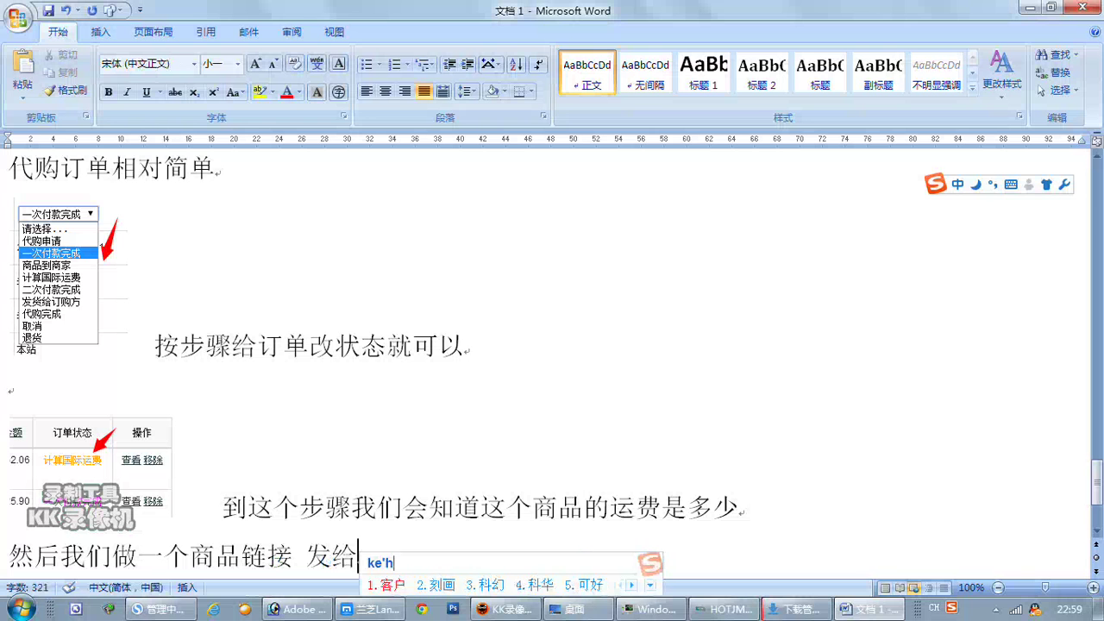
type("hu")
key("space")
type("fuk")
key("space")
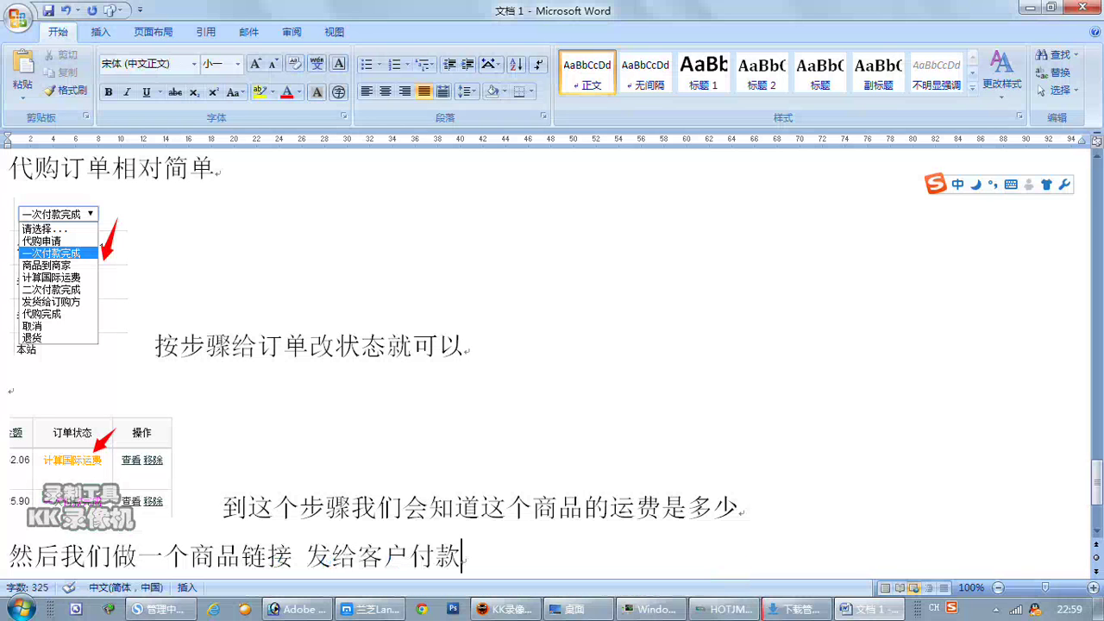
type("jiukeyil")
key("space")
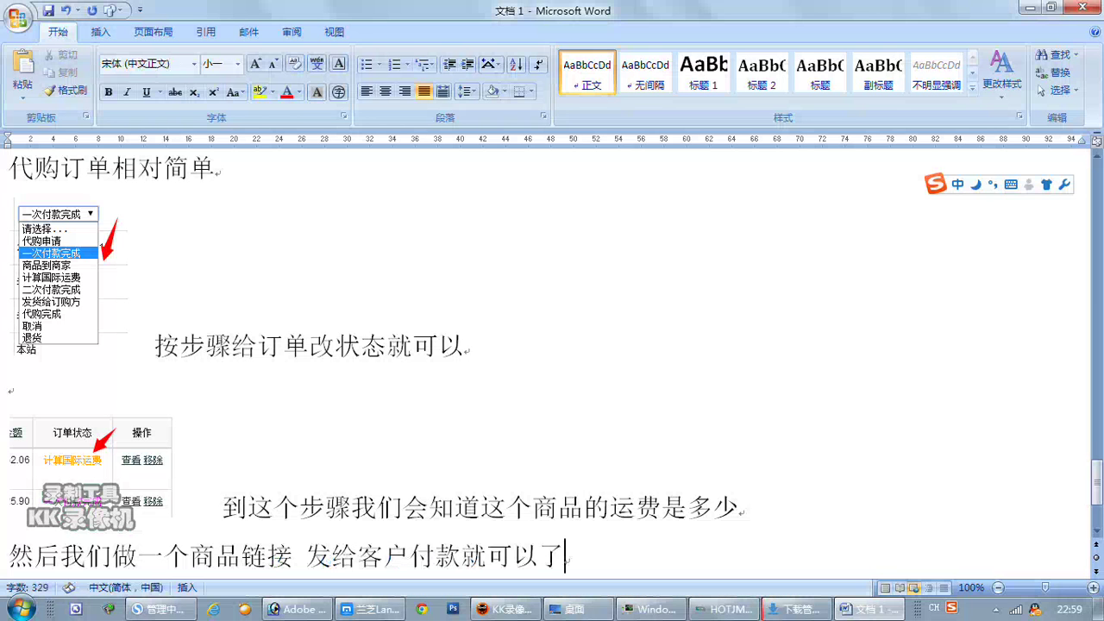
key("Return")
key("Return")
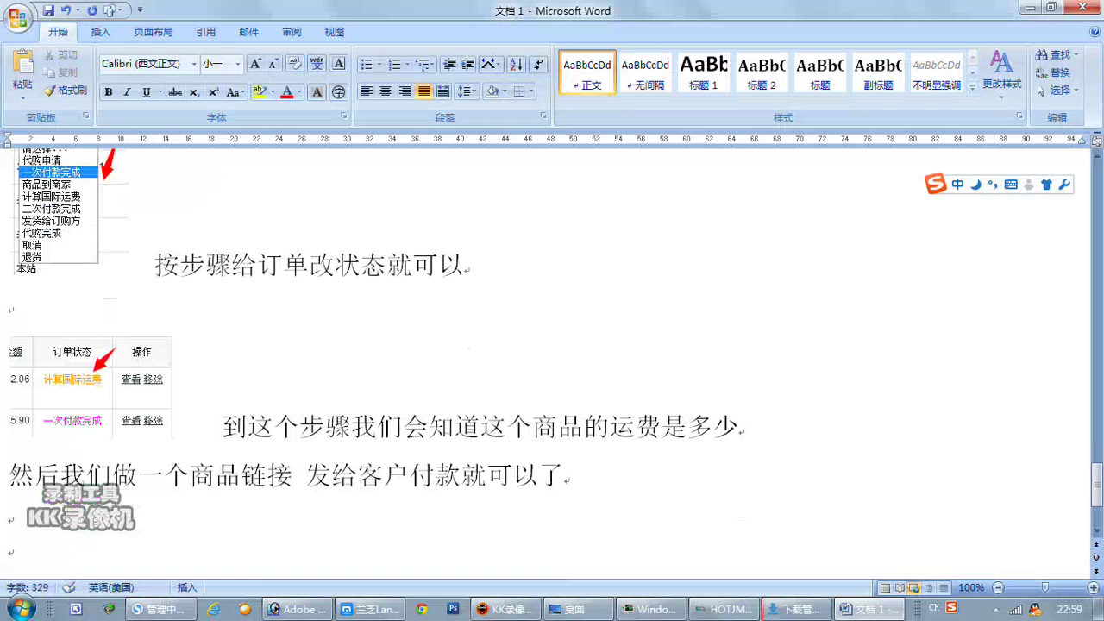
left_click(158, 609)
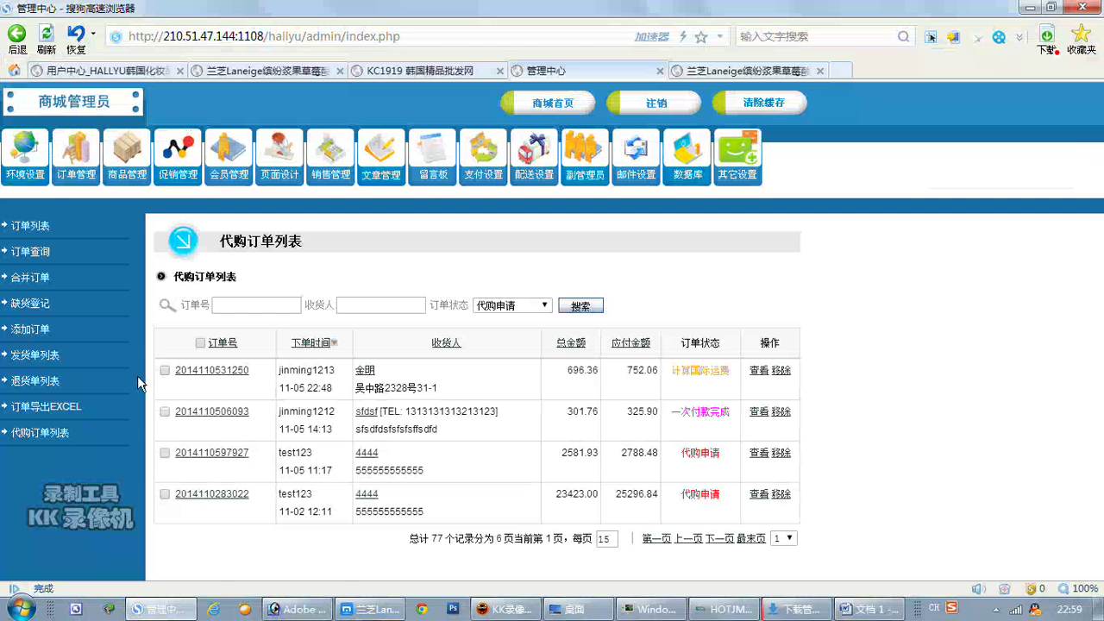
left_click(48, 258)
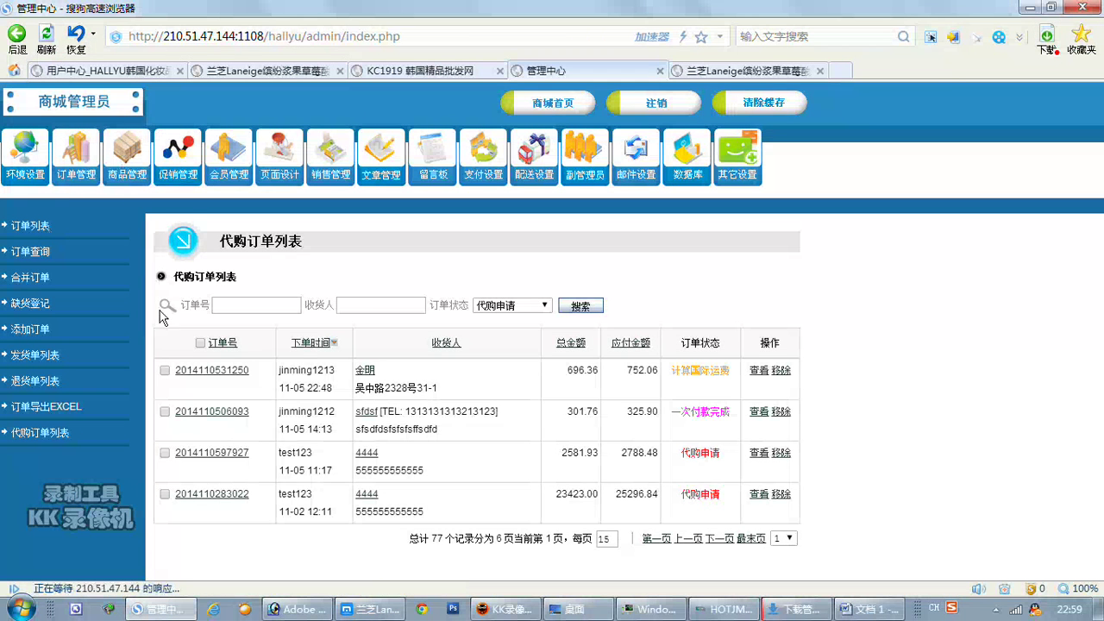
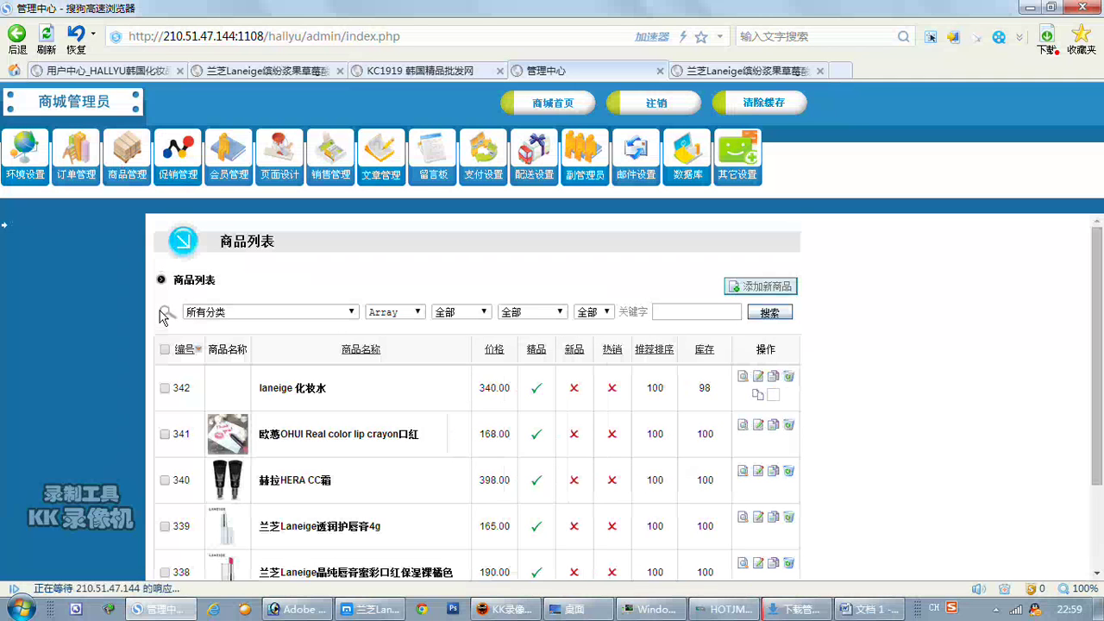
Open the Add New Product form, browse the 商品分类 list, and reset it to 请选择....
left_click(43, 253)
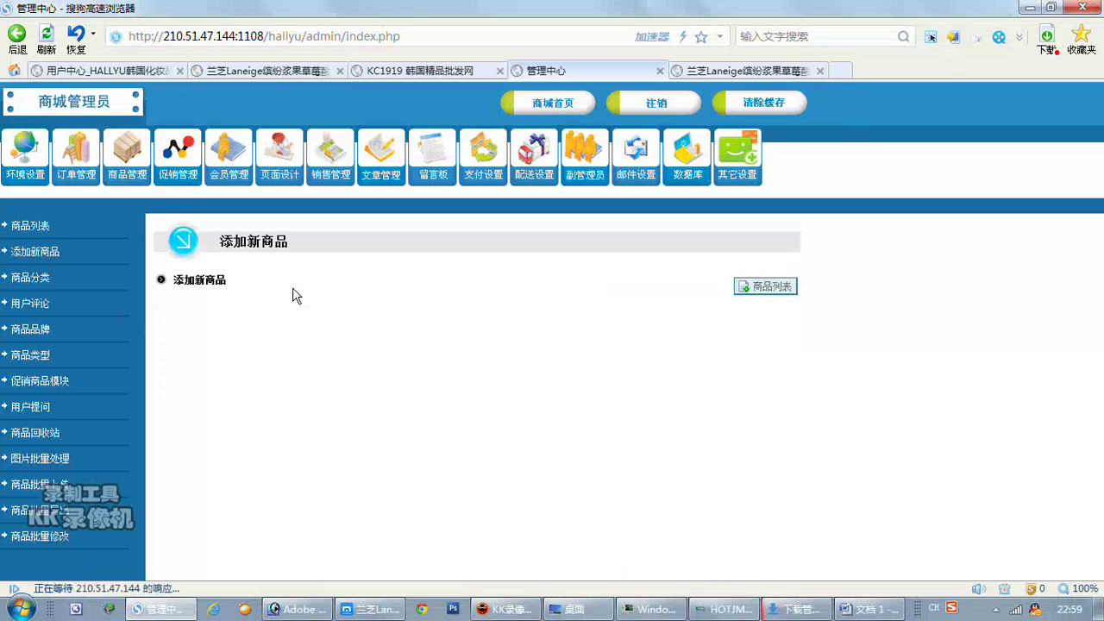
left_click(454, 345)
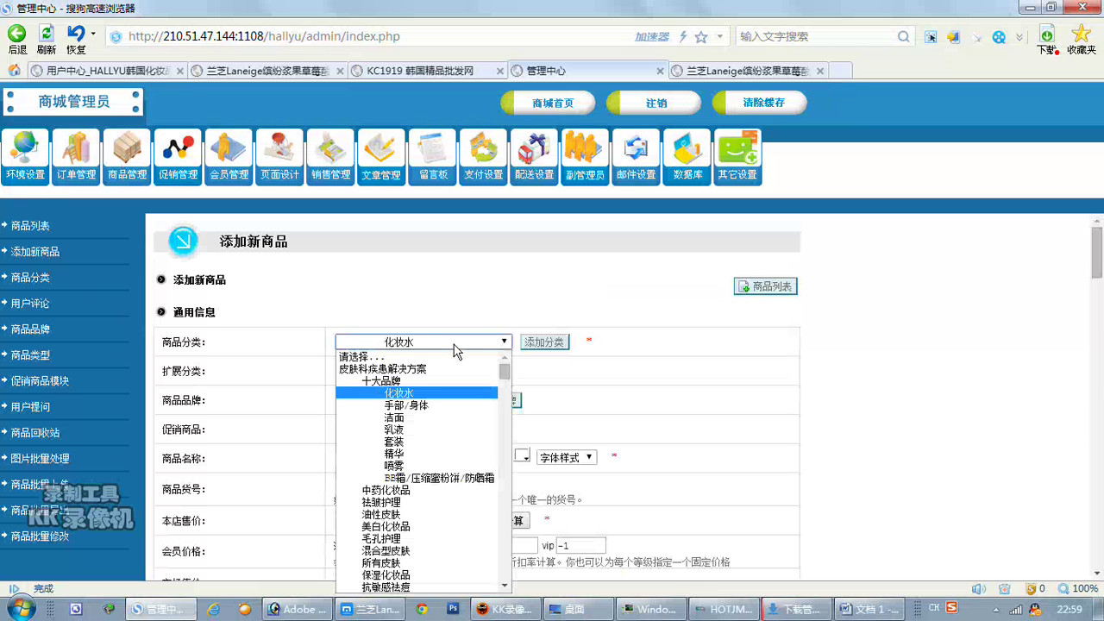
scroll(457, 388, "down", 10)
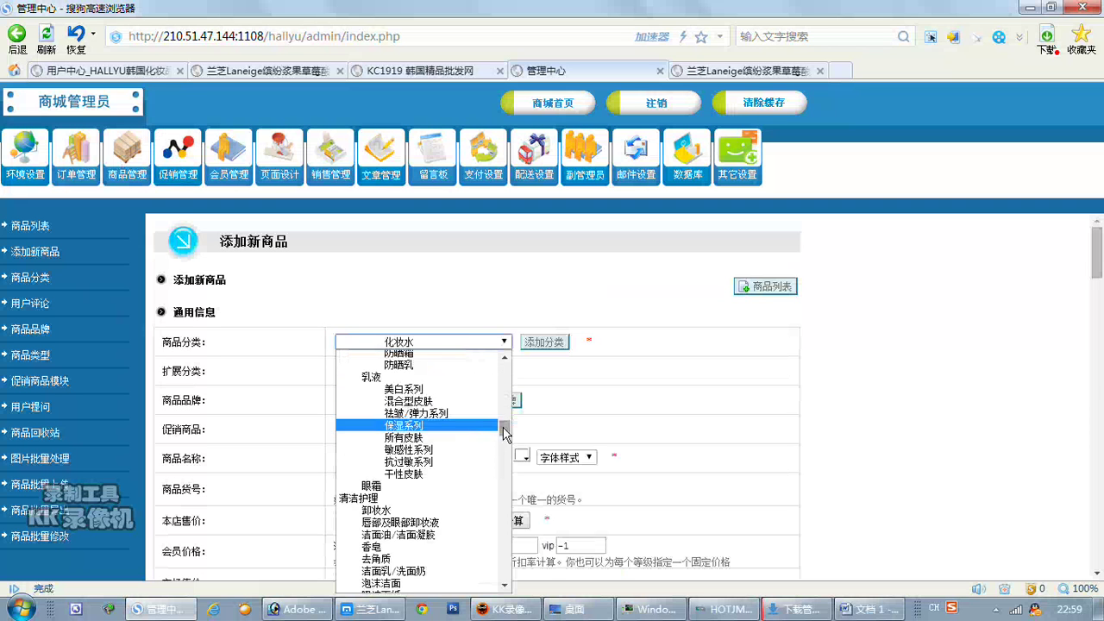
left_click_drag(513, 481, 517, 601)
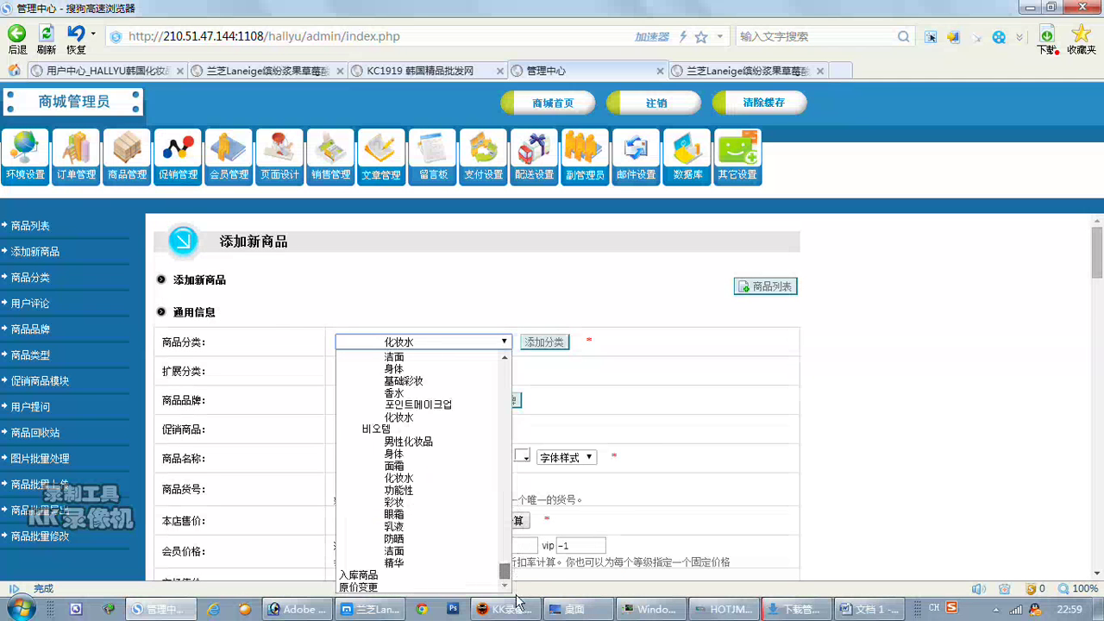
left_click(699, 400)
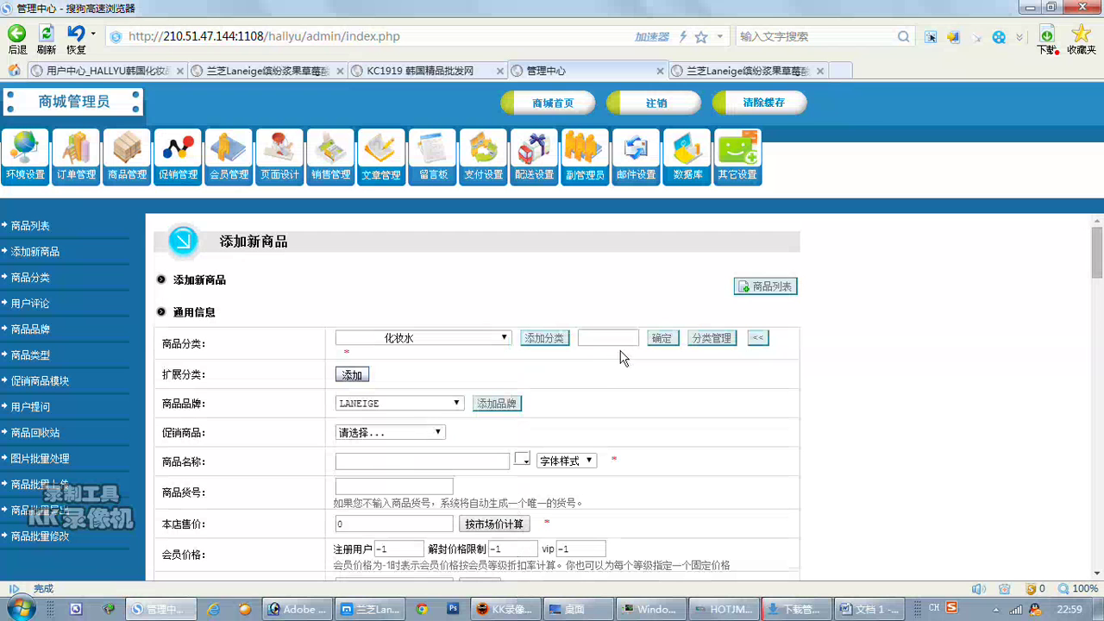
left_click(505, 337)
scroll(506, 360, "up", 1)
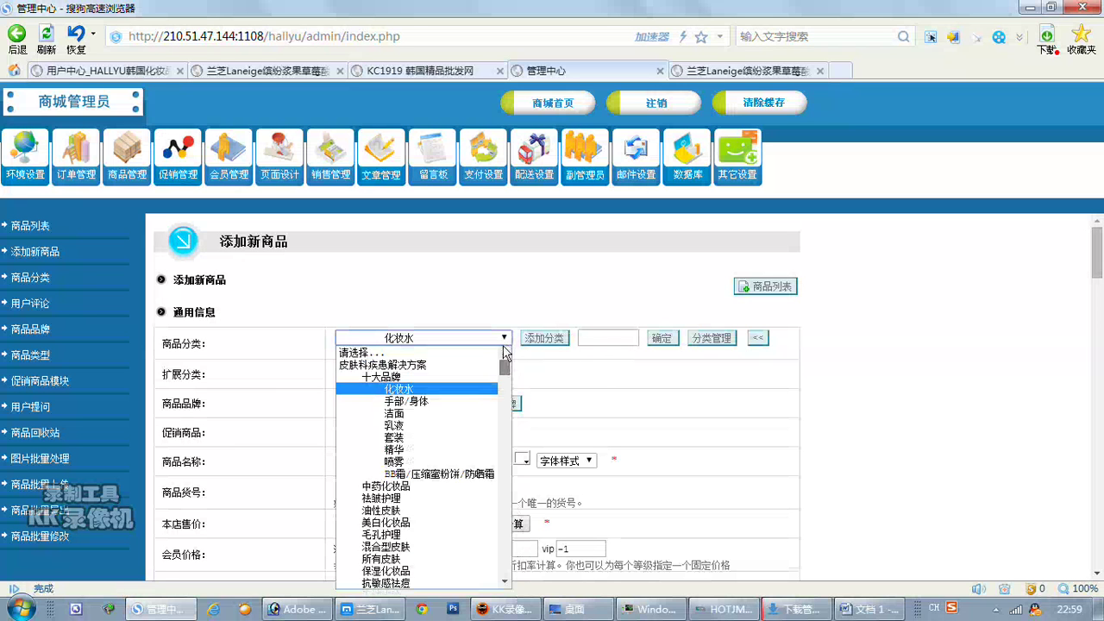
left_click(495, 353)
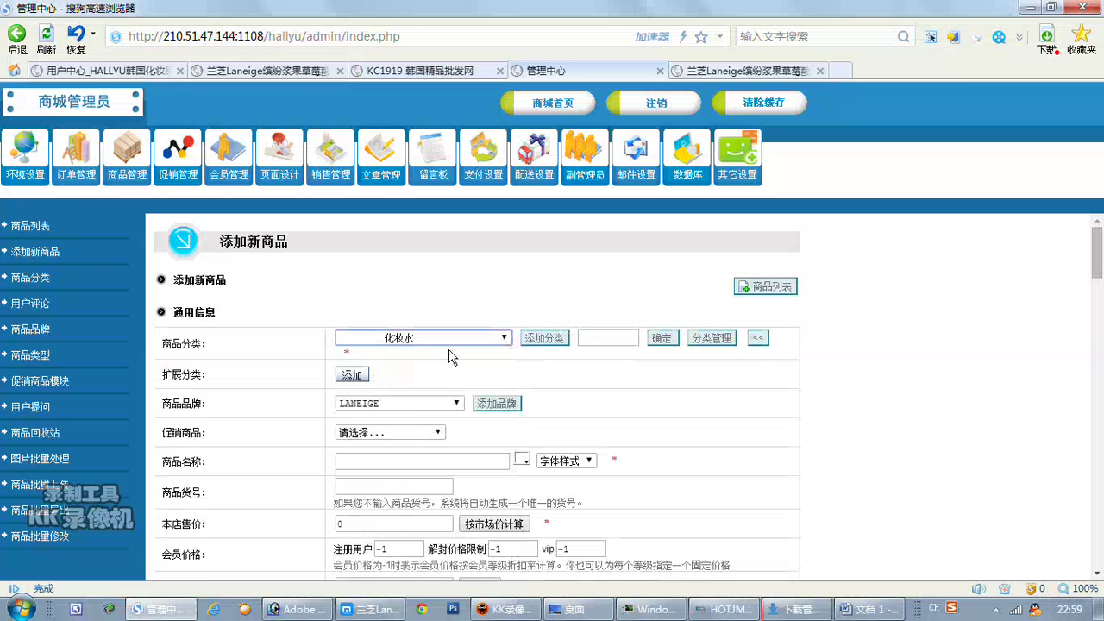
Create a new product category named 二次付款链接.
left_click(548, 342)
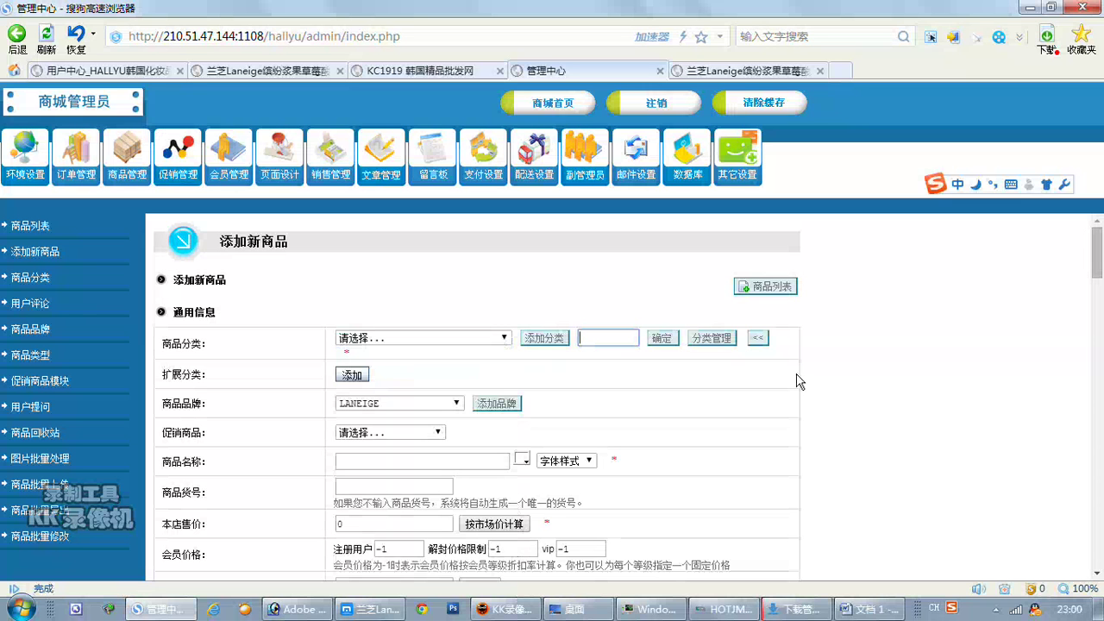
type("ercifuk")
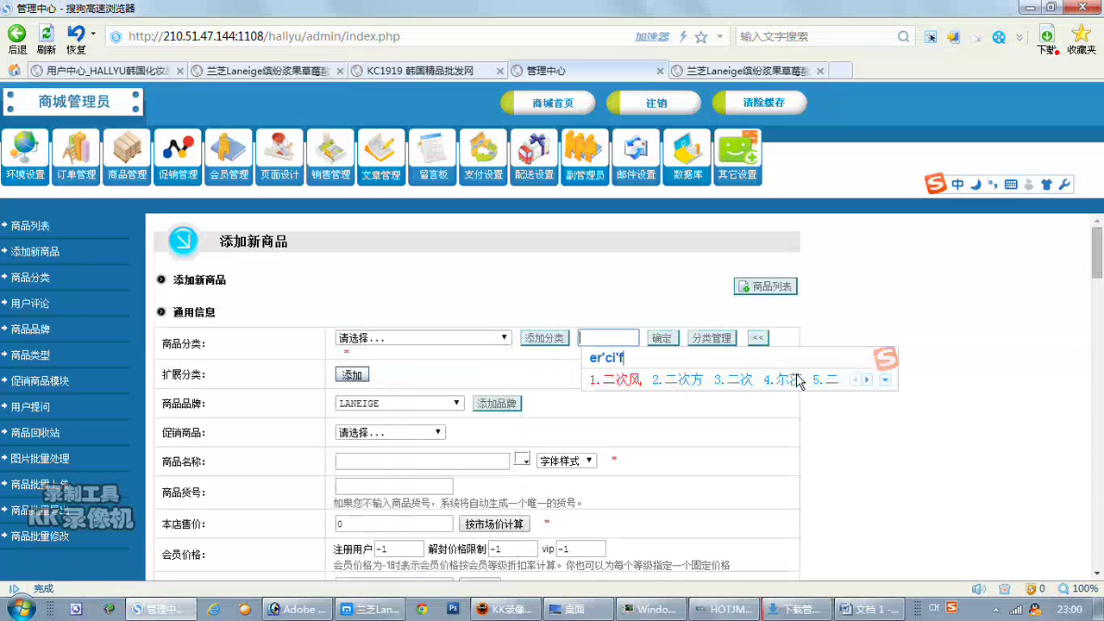
key("space")
type("lianjie")
key("space")
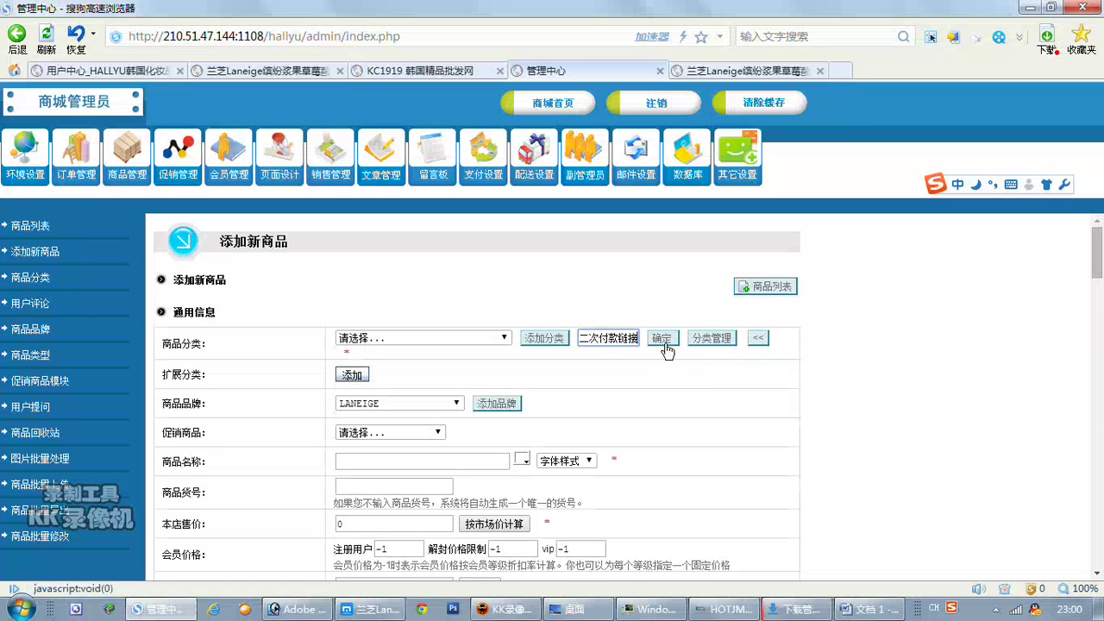
left_click(661, 337)
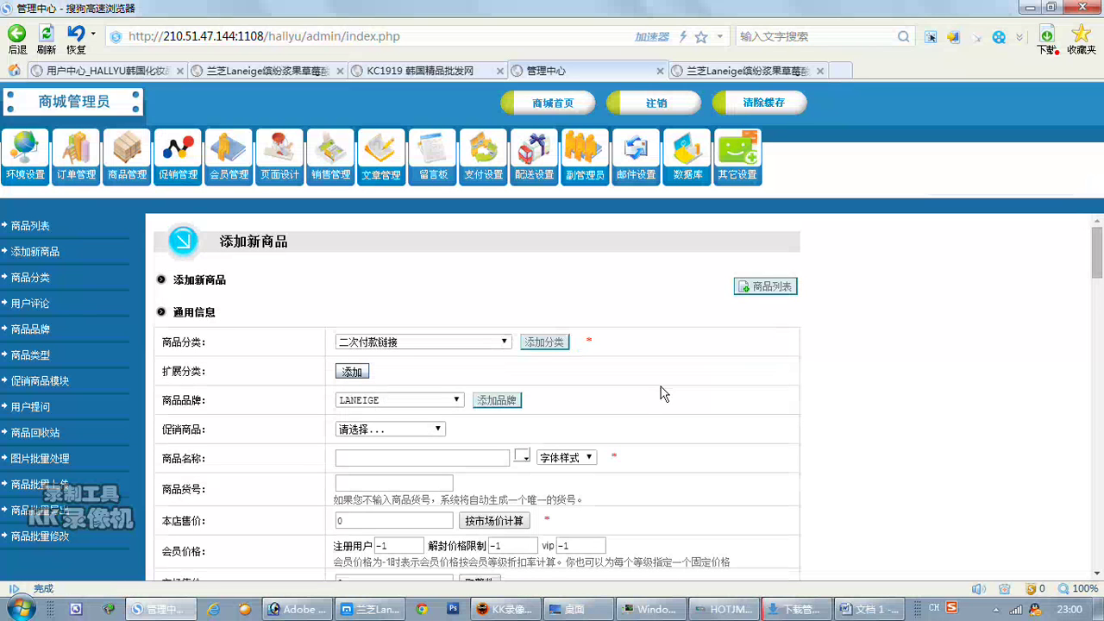
Leave the brand unset and enter 二次付款链接 as the product name.
left_click(420, 402)
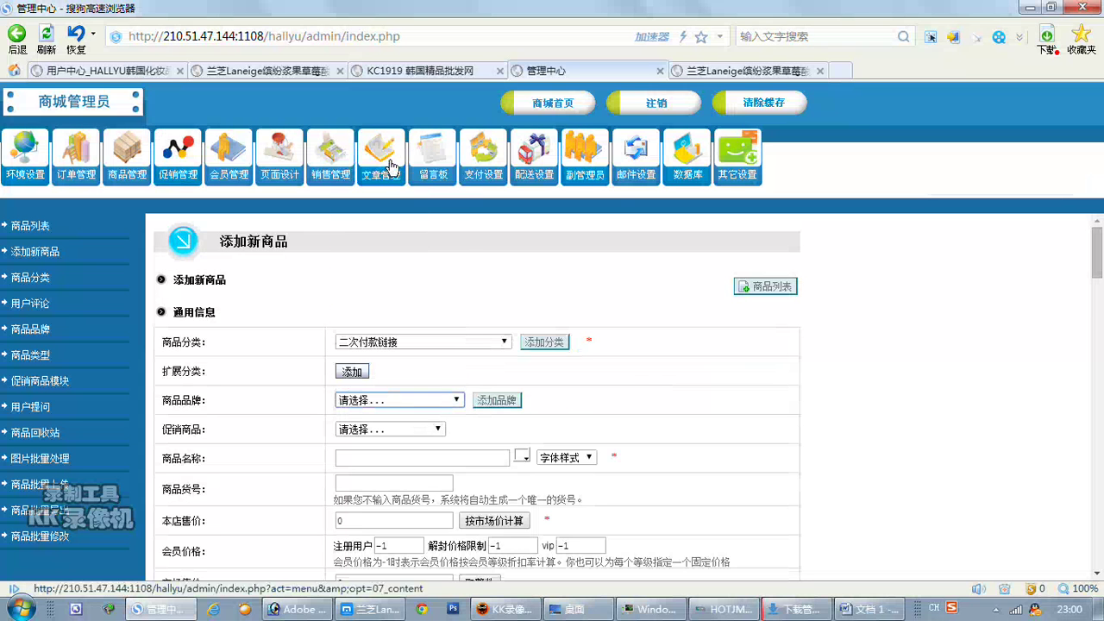
left_click(431, 458)
type("erc")
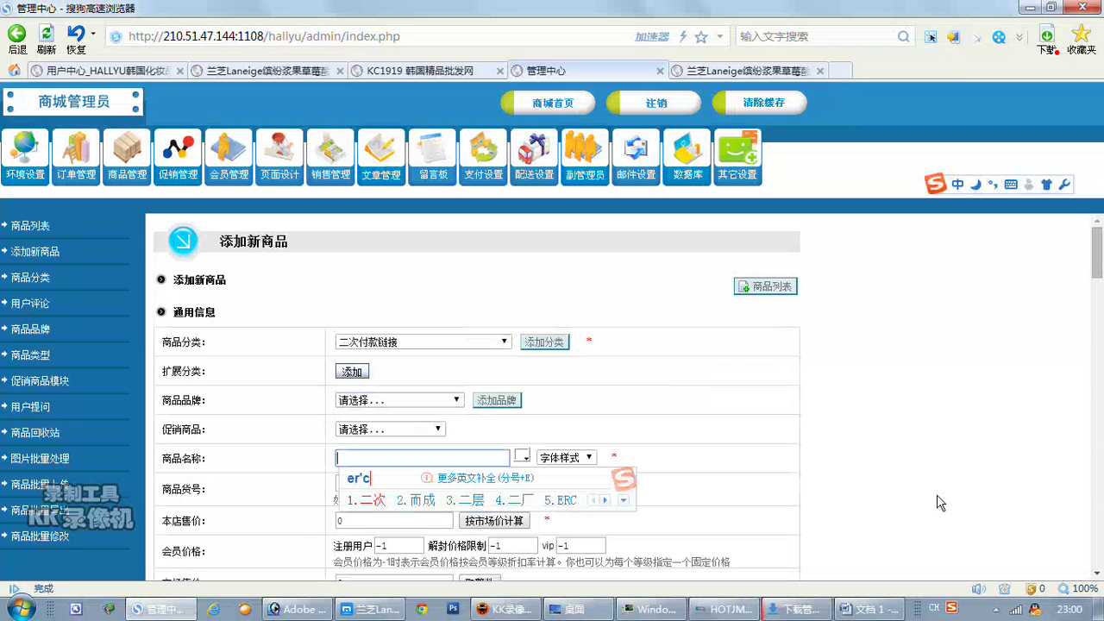
type(" fukuan l")
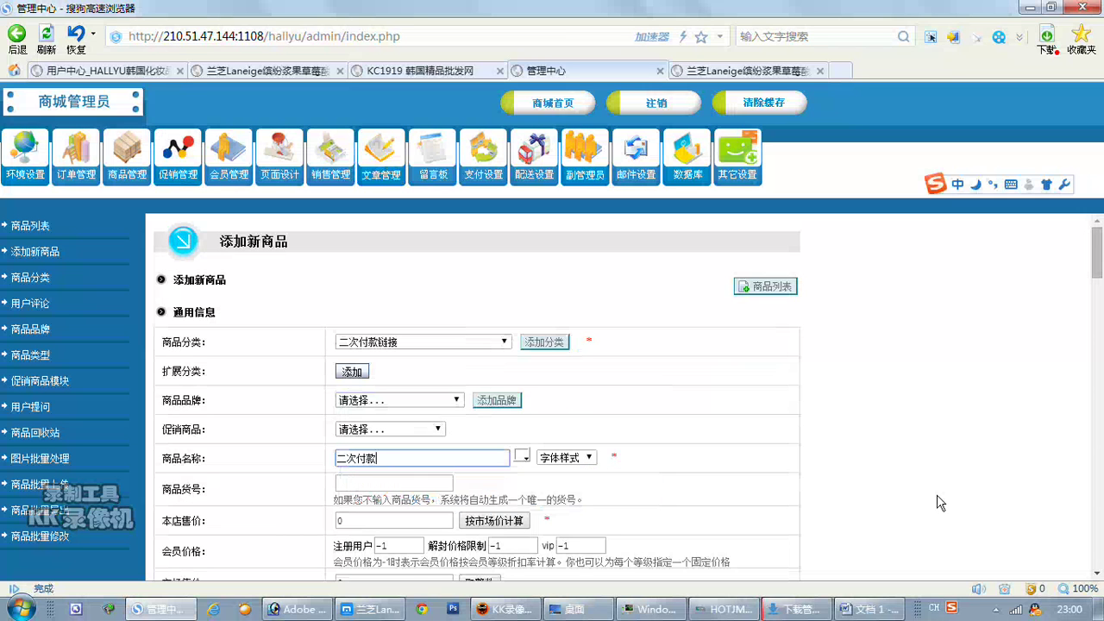
type("ian")
key("Escape")
Enter 1 as the 本店售价 shop price and scroll down the form.
scroll(939, 502, "down", 2)
left_click(362, 439)
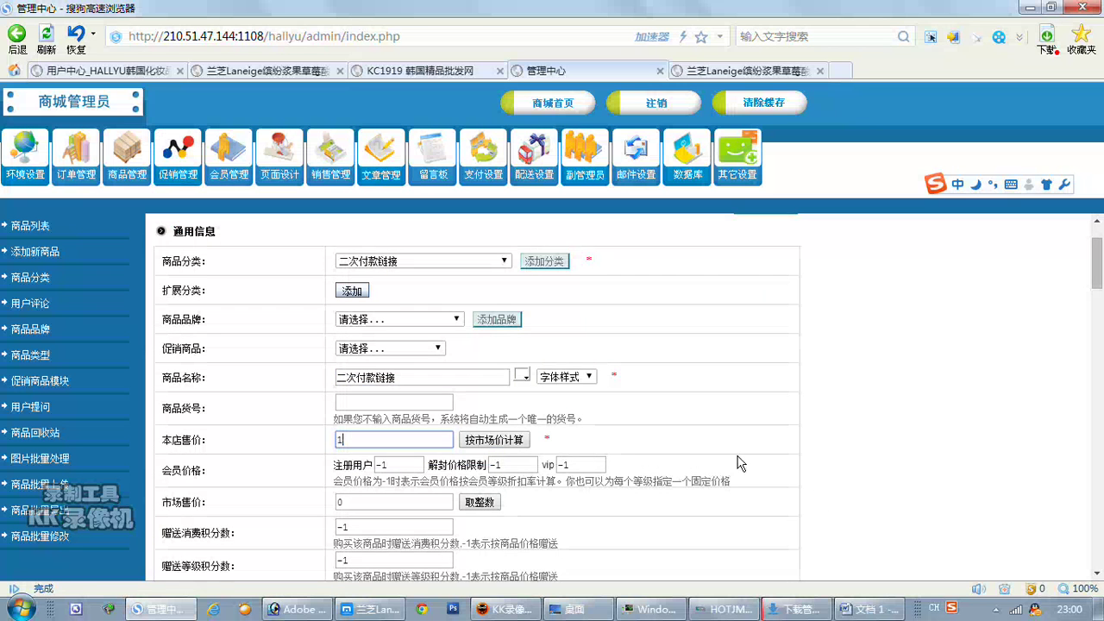
type("1")
scroll(762, 466, "down", 2)
scroll(762, 466, "down", 20)
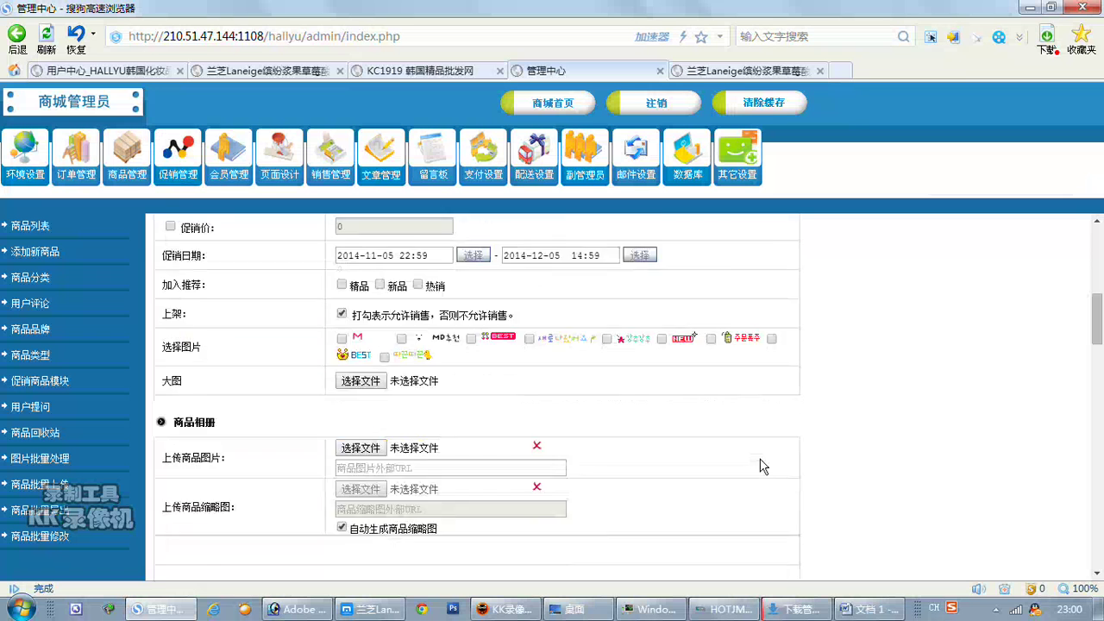
scroll(866, 476, "down", 15)
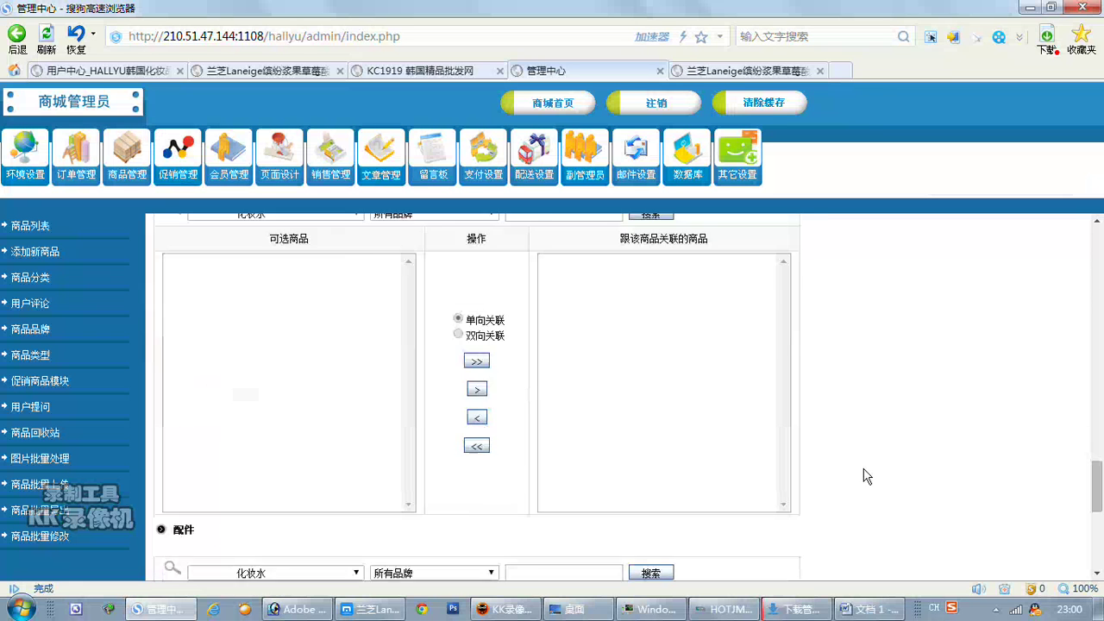
Submit the new product and preview product 343 on the storefront.
left_click(452, 504)
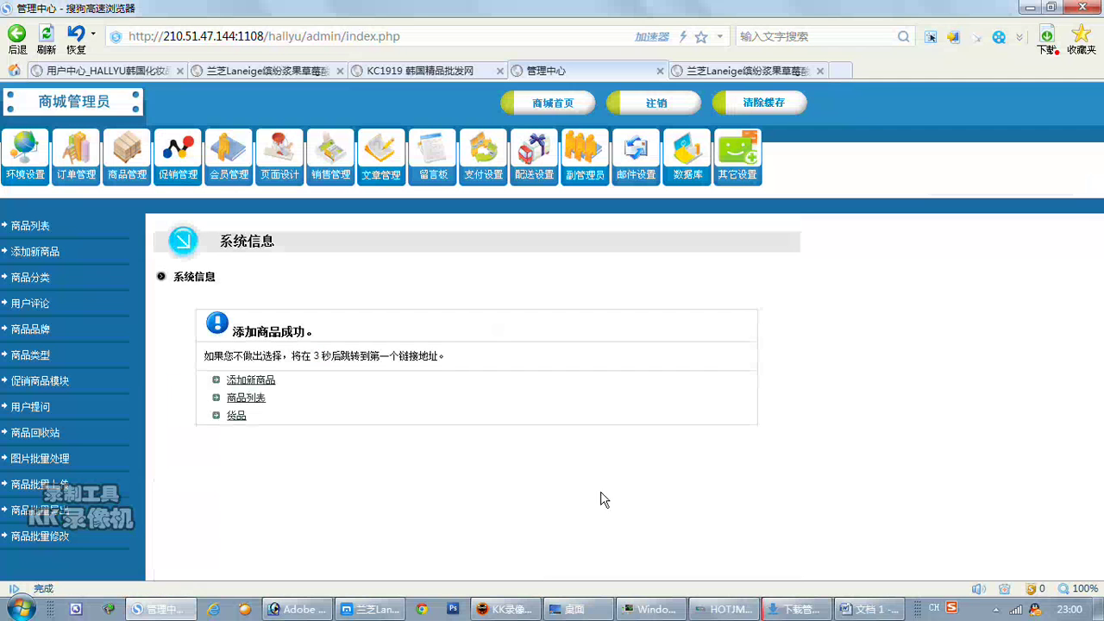
left_click(252, 399)
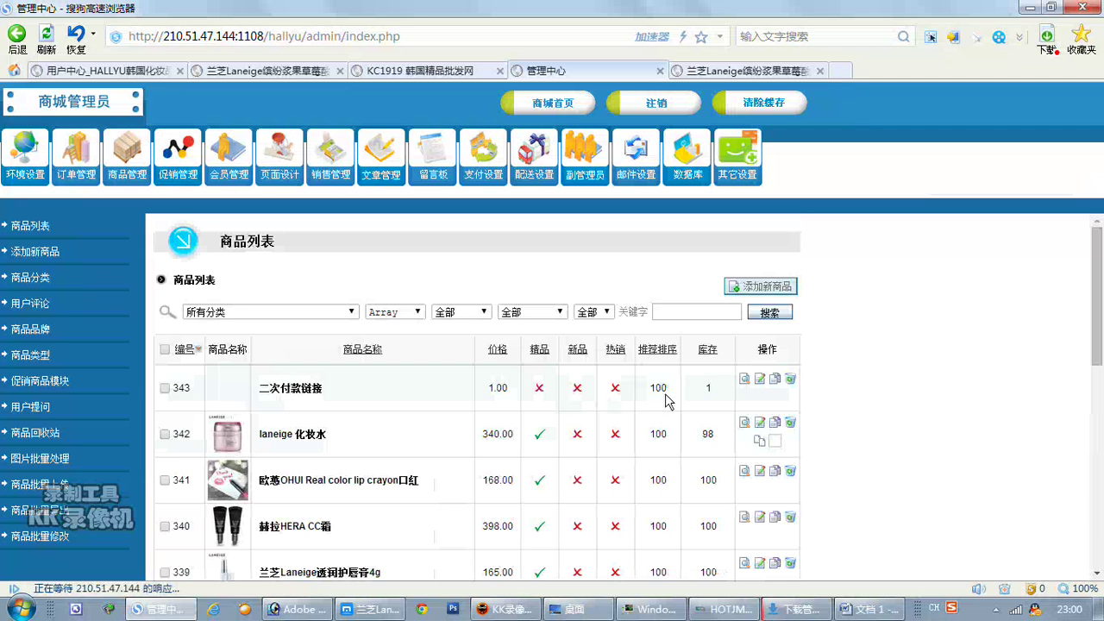
left_click(743, 379)
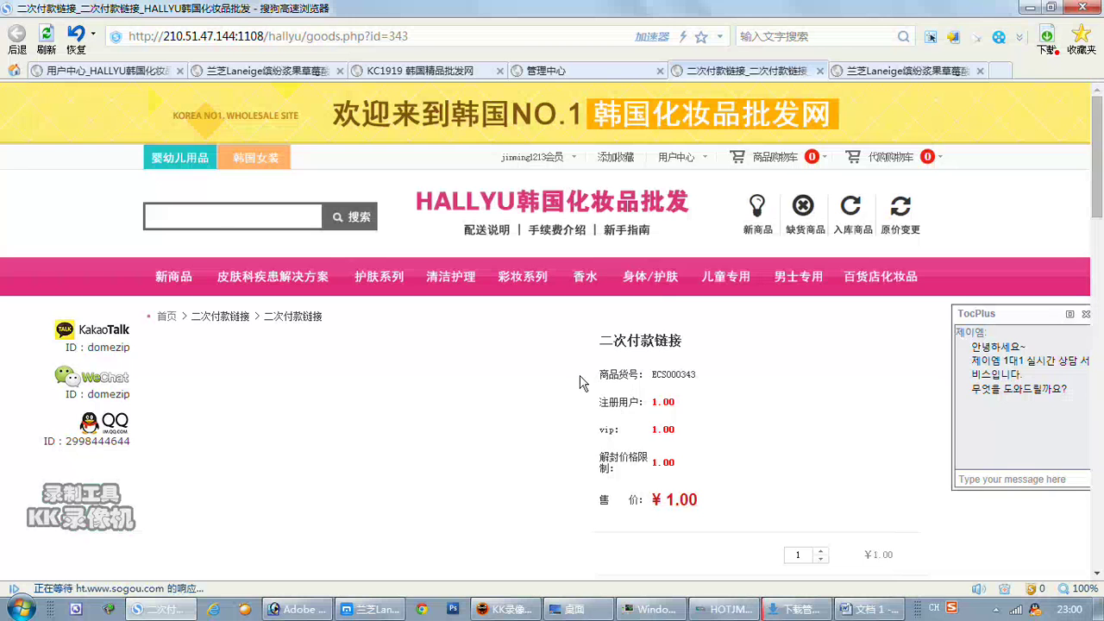
scroll(580, 383, "down", 4)
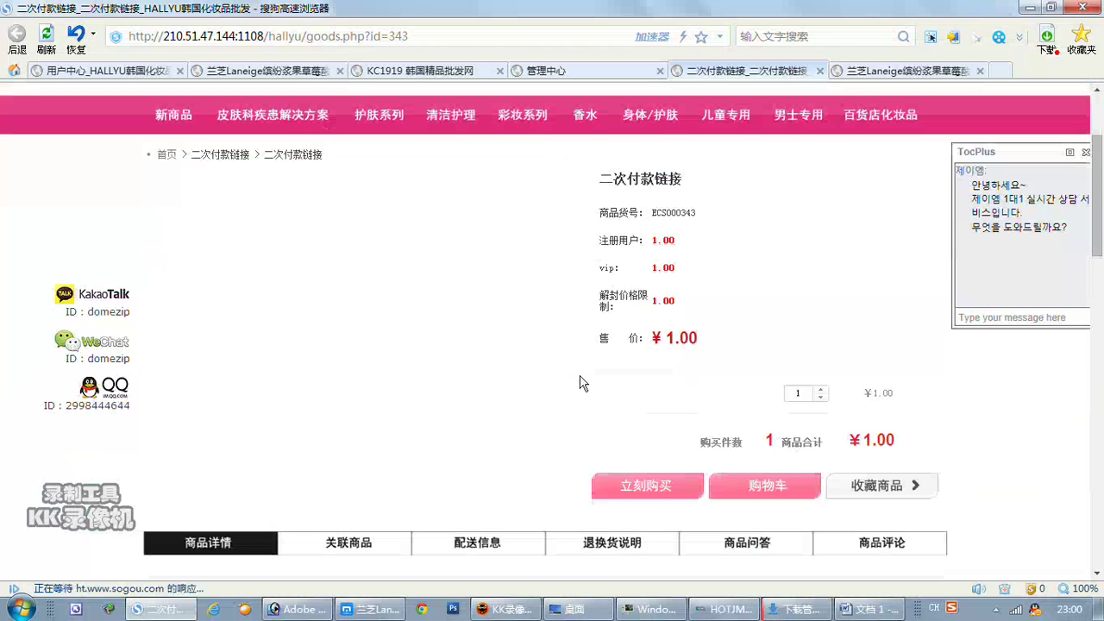
scroll(579, 383, "up", 2)
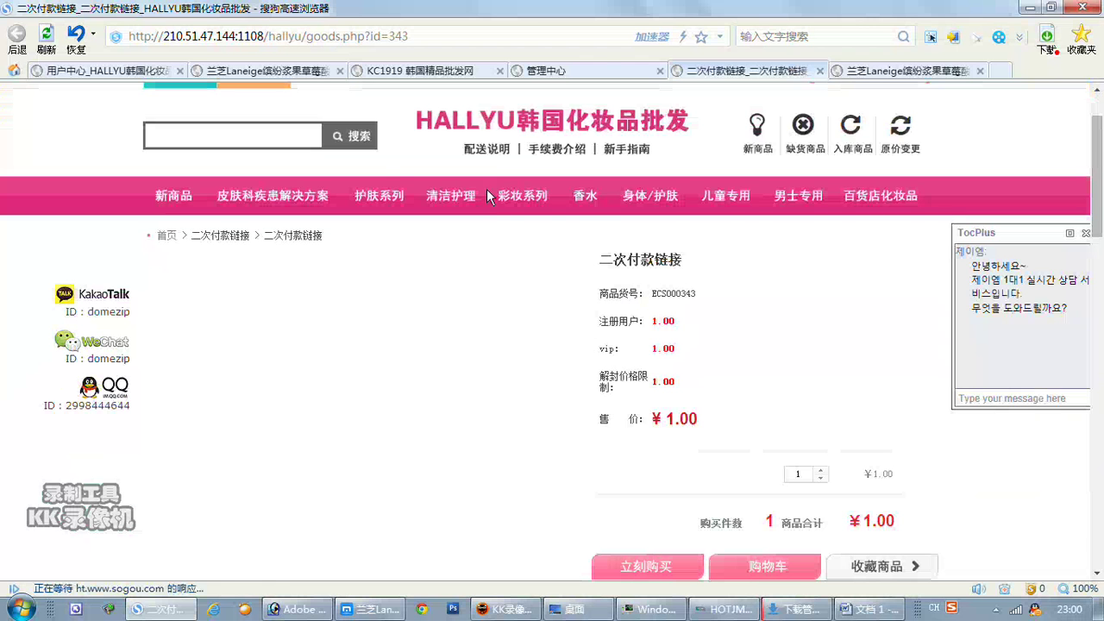
Reopen product 343 for editing in the admin, then switch to Photoshop.
left_click(552, 69)
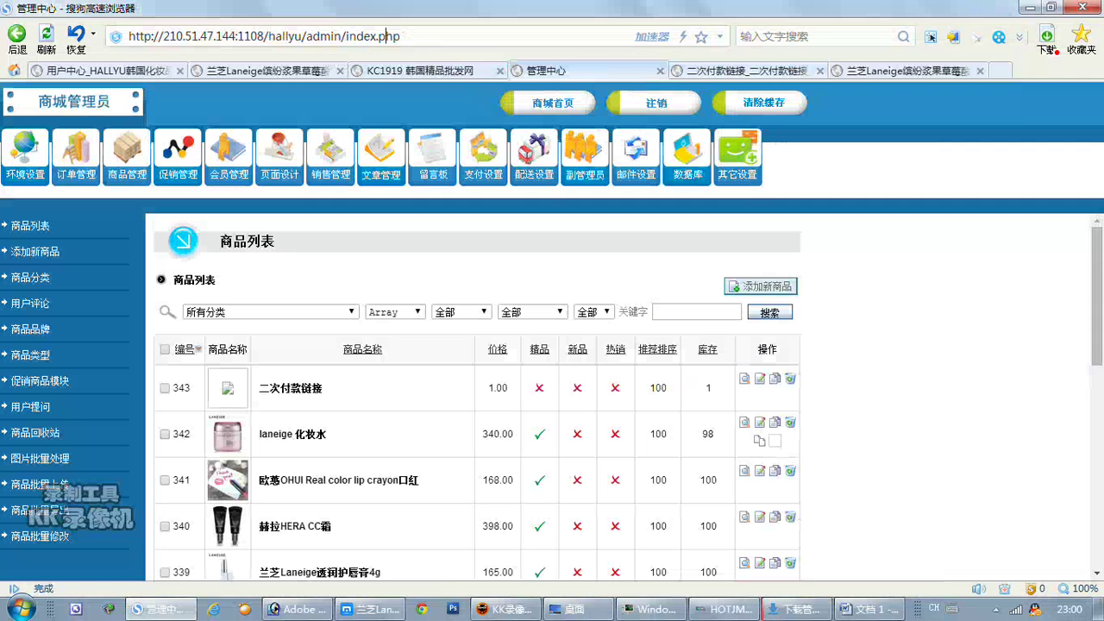
left_click(760, 379)
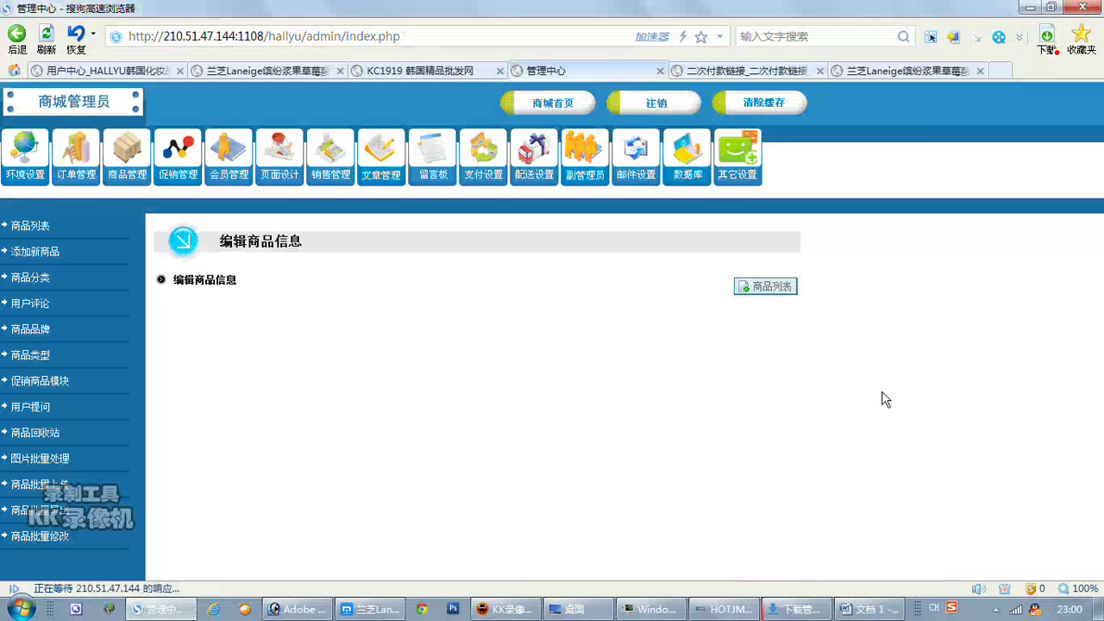
mouse_move(322, 607)
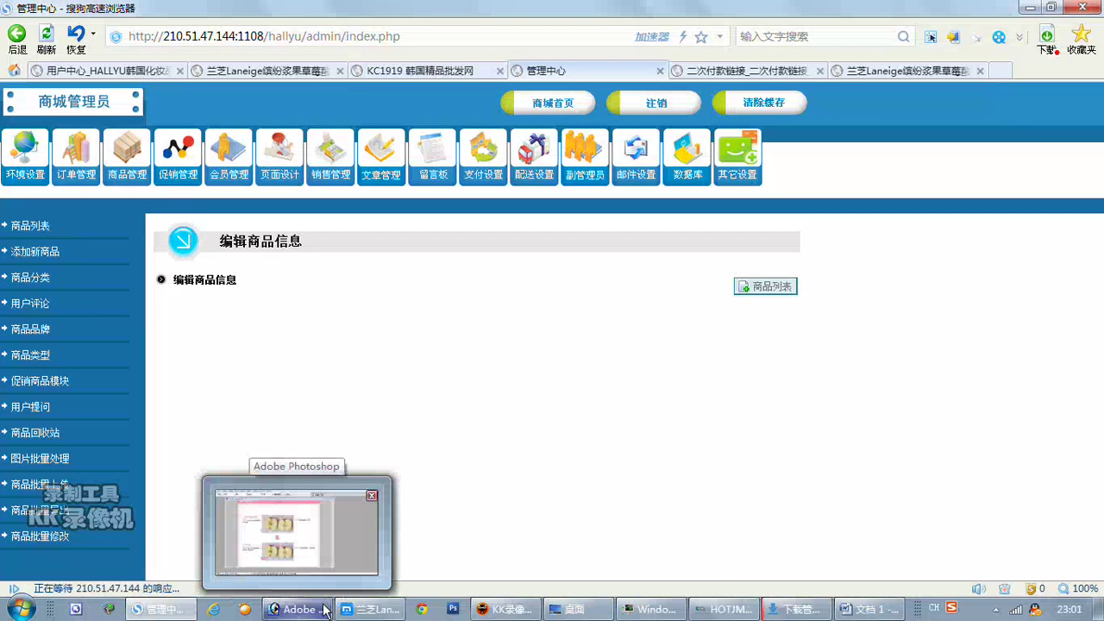
left_click(324, 610)
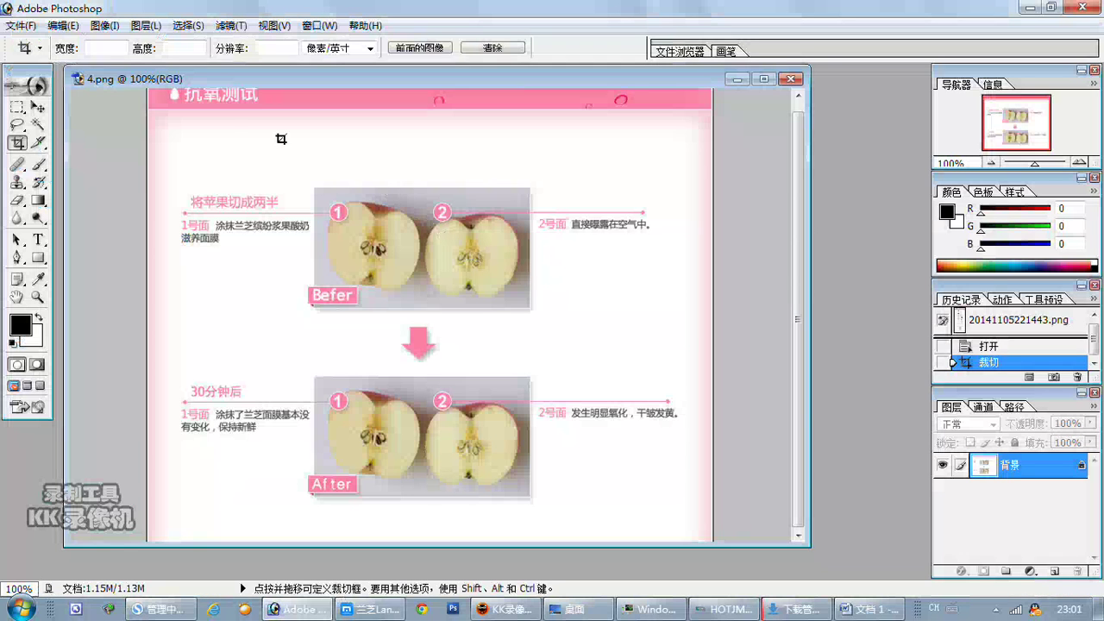
Create a new 300×300 px white image and enlarge its window.
left_click(20, 25)
left_click(48, 44)
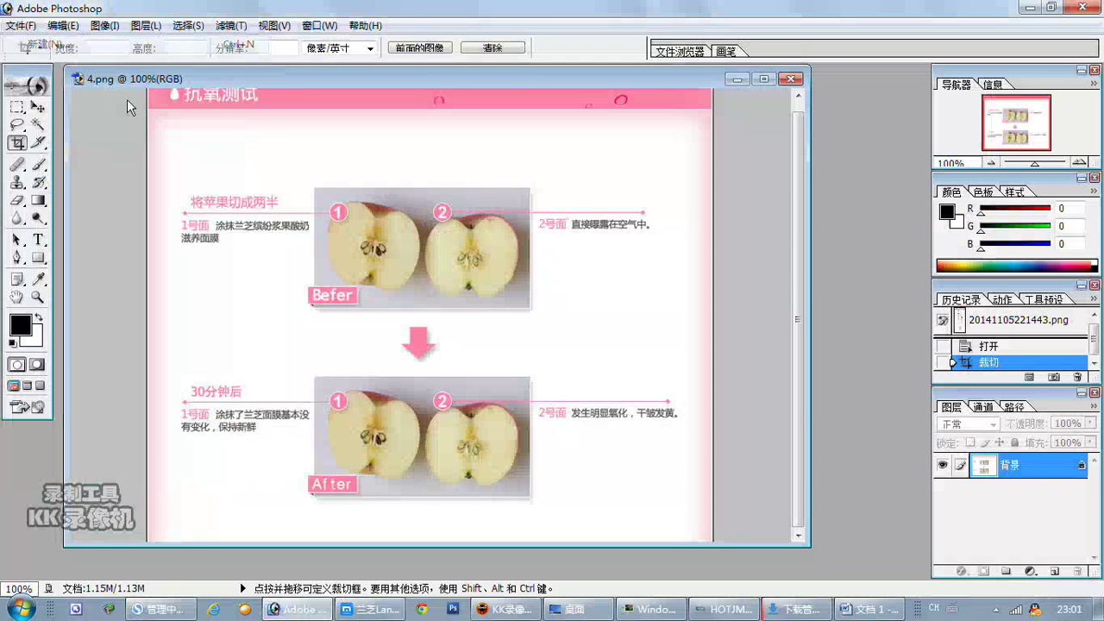
key("Tab")
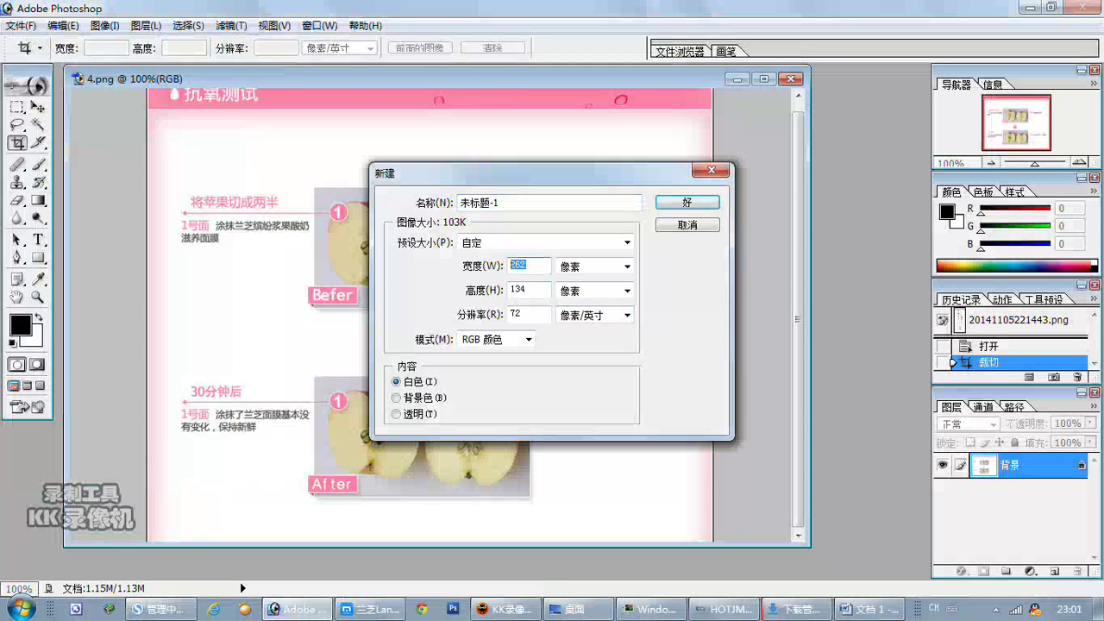
type("30")
key("Tab")
type("300")
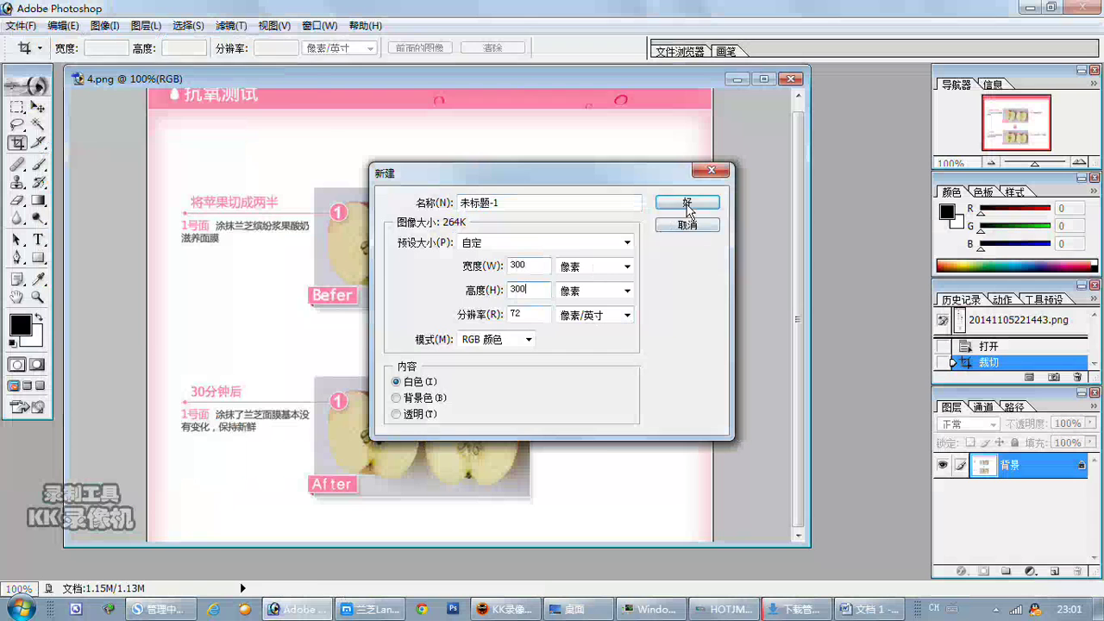
left_click(688, 204)
left_click_drag(319, 339, 801, 578)
Add the caption 二次付款链接 to the canvas with the Type tool.
left_click(38, 240)
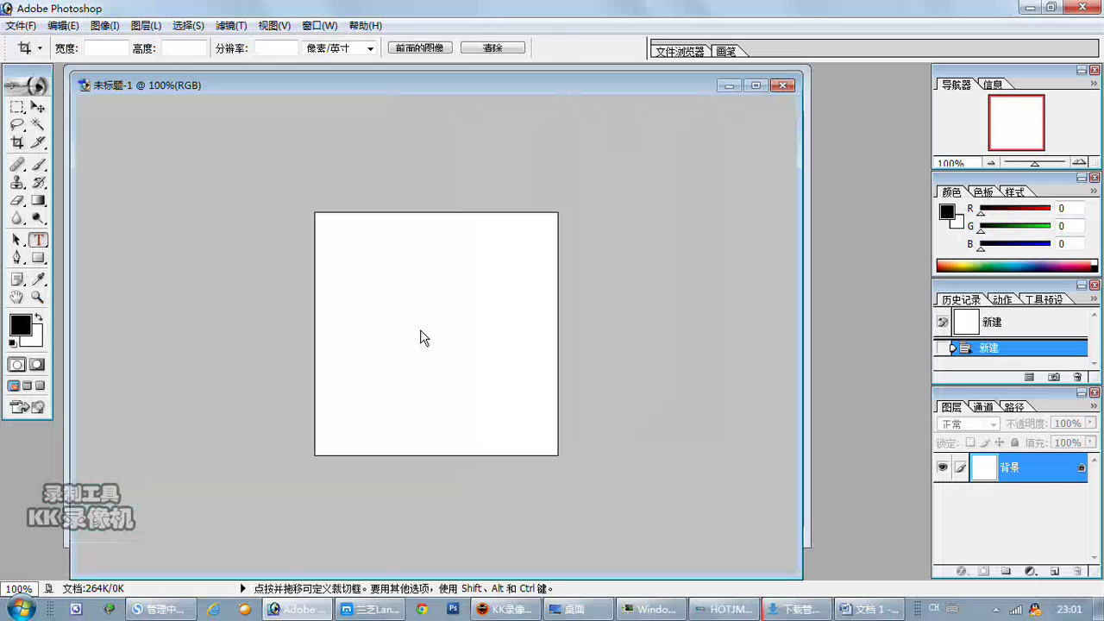
left_click(480, 346)
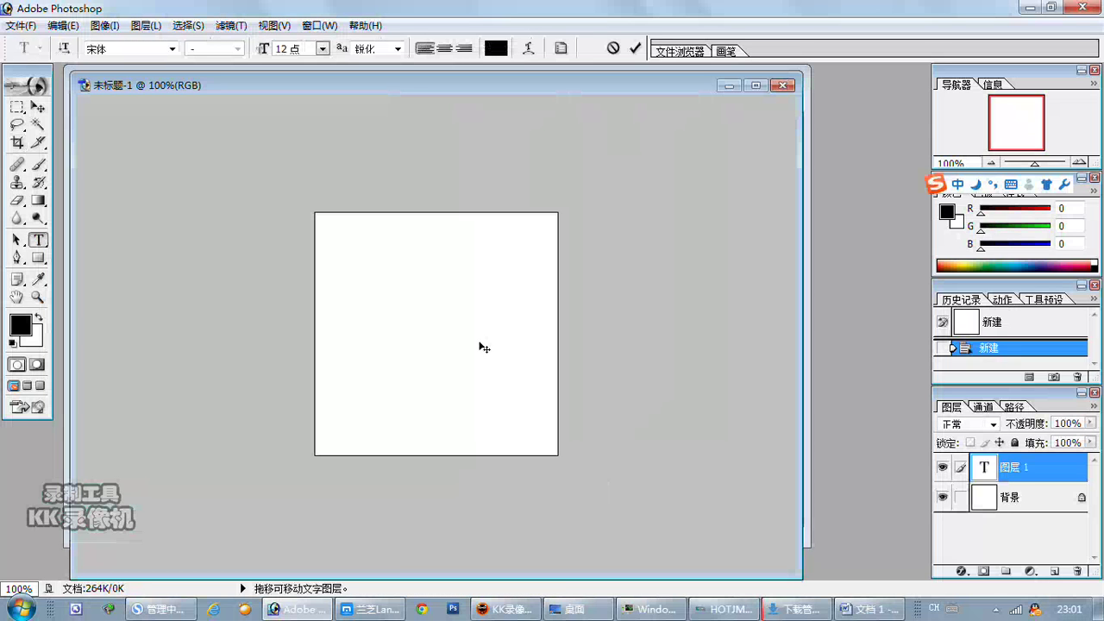
type("erci")
key("space")
type("fukuan")
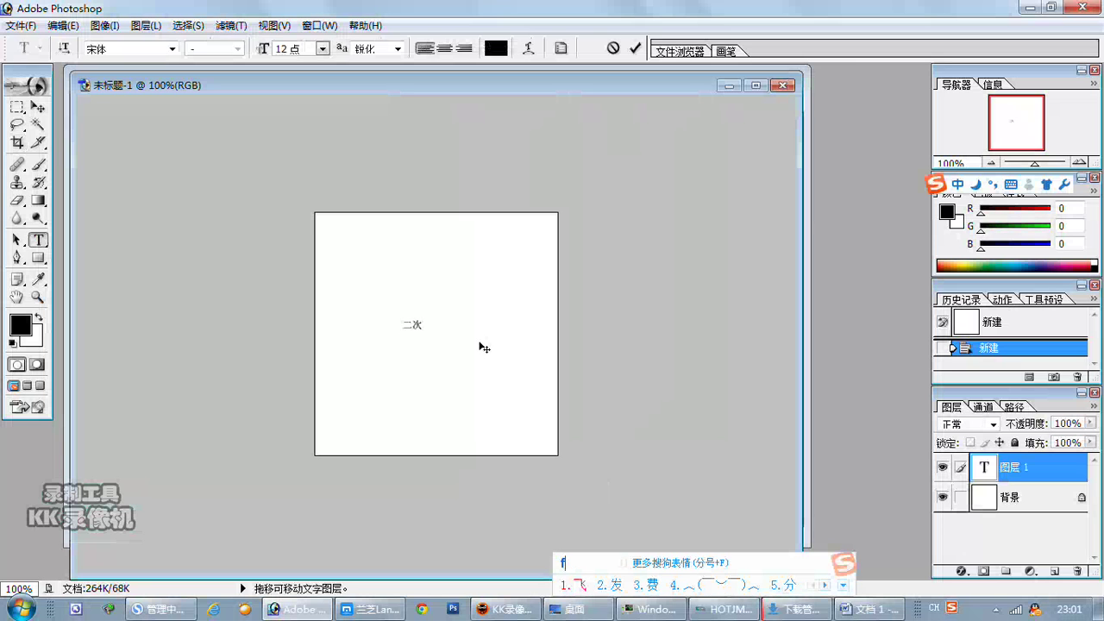
key("space")
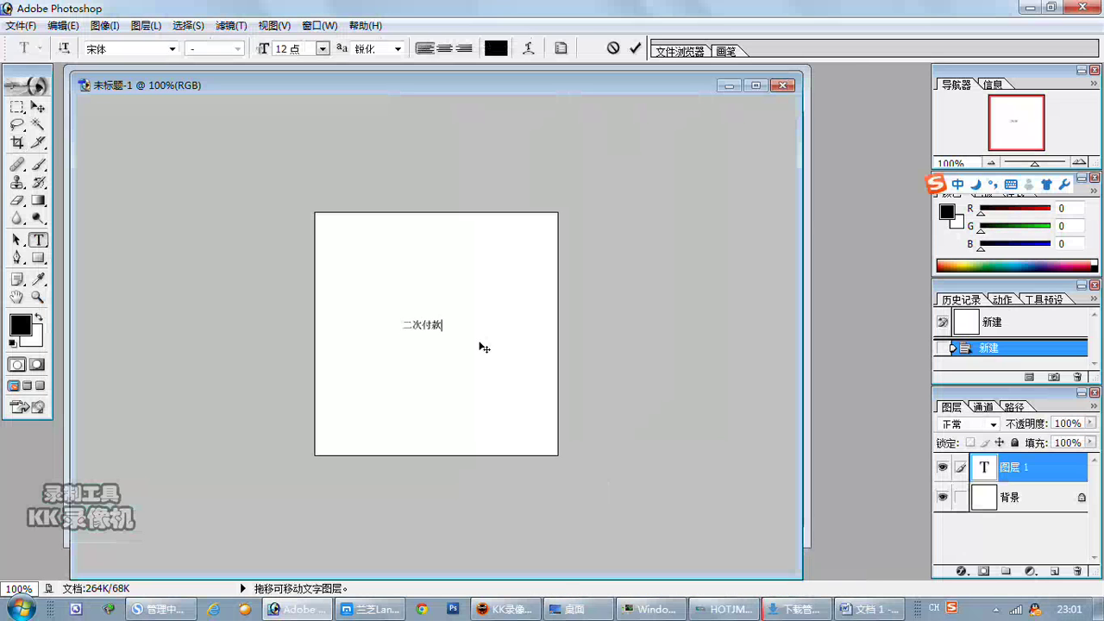
type("bian")
key("Escape")
Format the caption as 24-point 黑体 with strong anti-aliasing and centre it.
left_click_drag(461, 326, 379, 332)
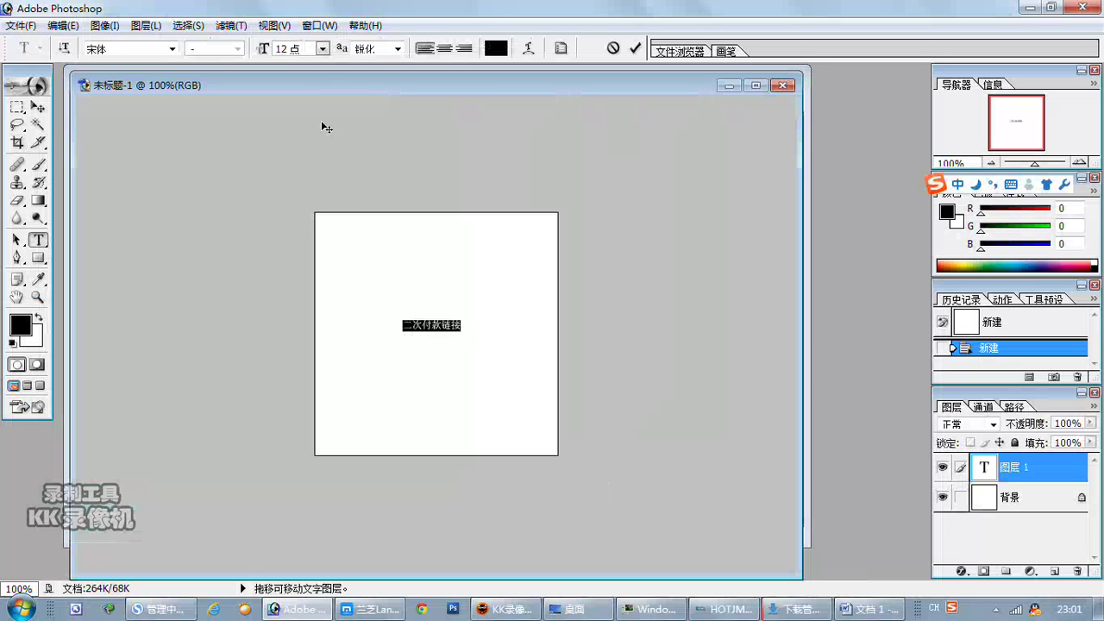
left_click(397, 49)
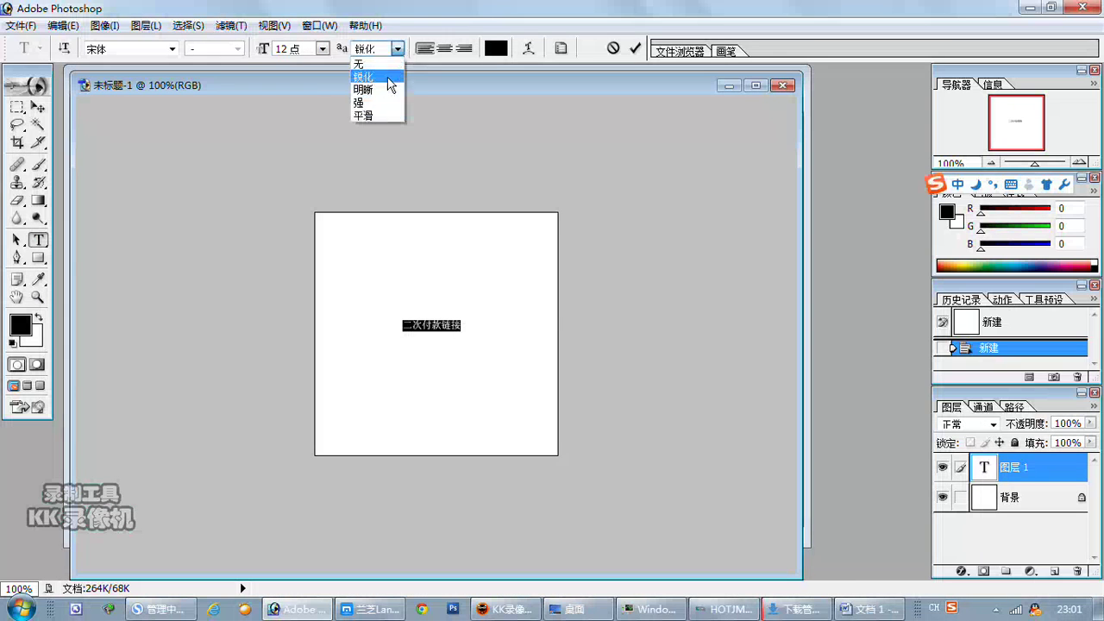
left_click(383, 102)
left_click(322, 49)
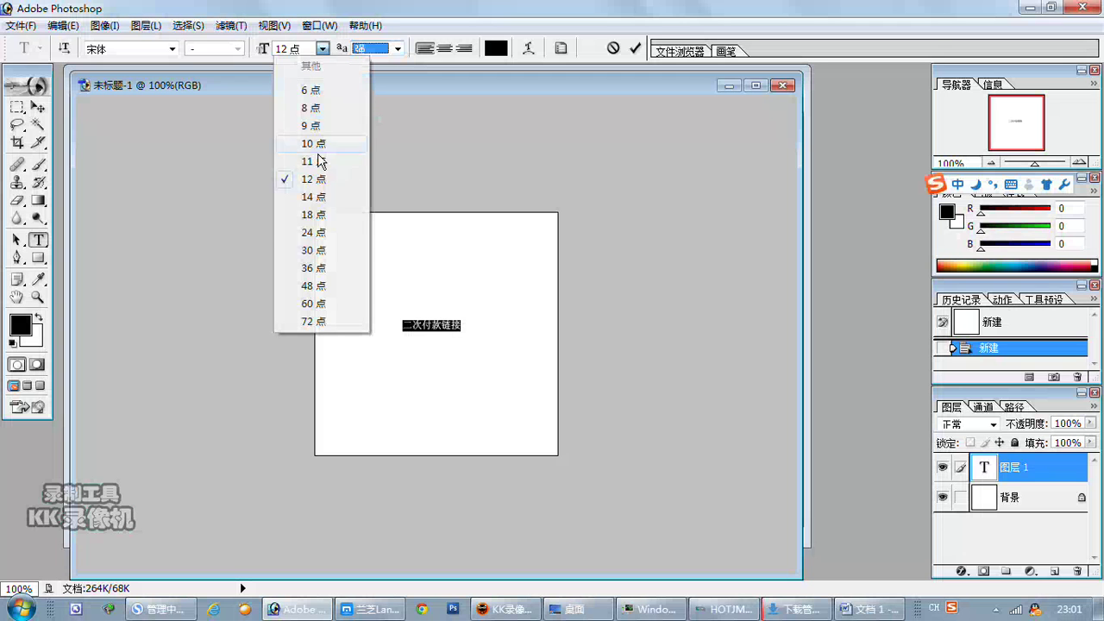
left_click(317, 233)
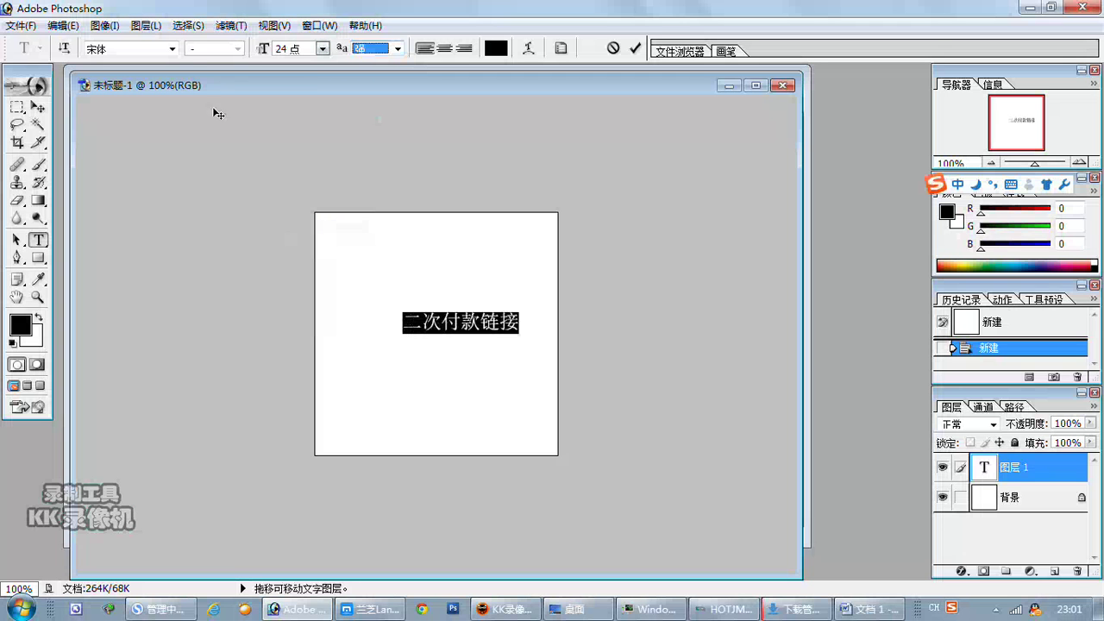
left_click(172, 49)
scroll(140, 241, "up", 1)
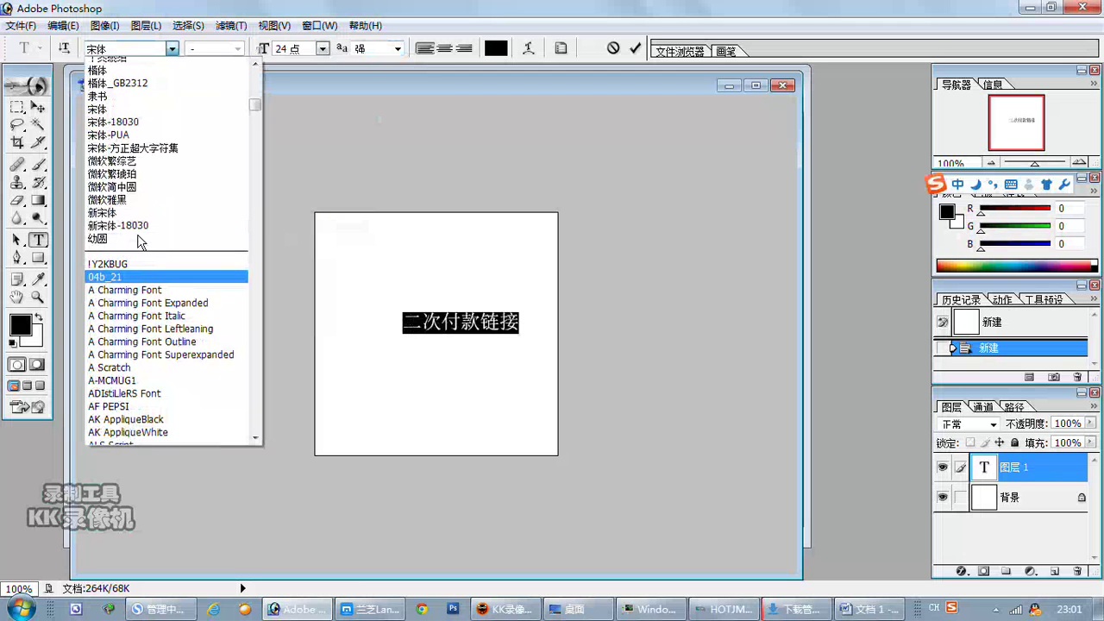
scroll(141, 241, "up", 4)
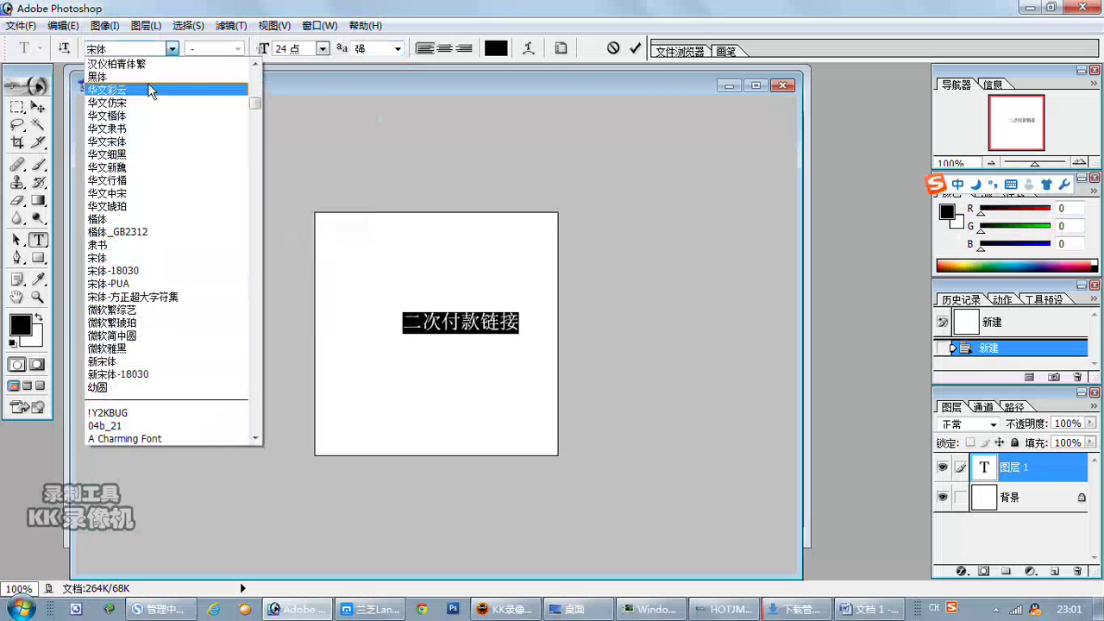
left_click(129, 76)
left_click_drag(539, 382, 518, 382)
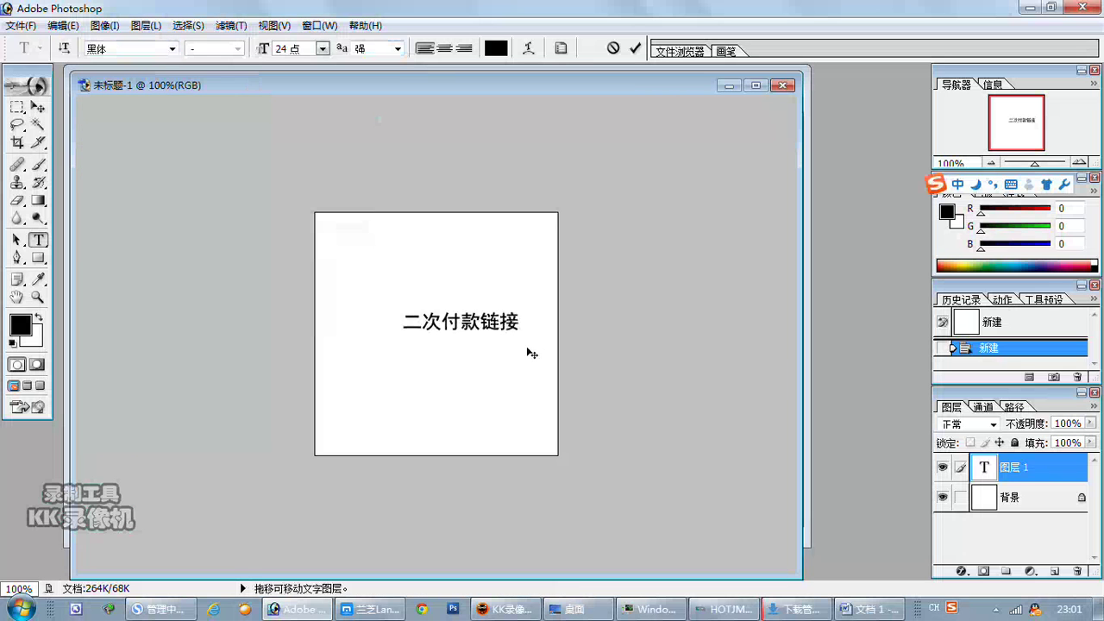
left_click(17, 107)
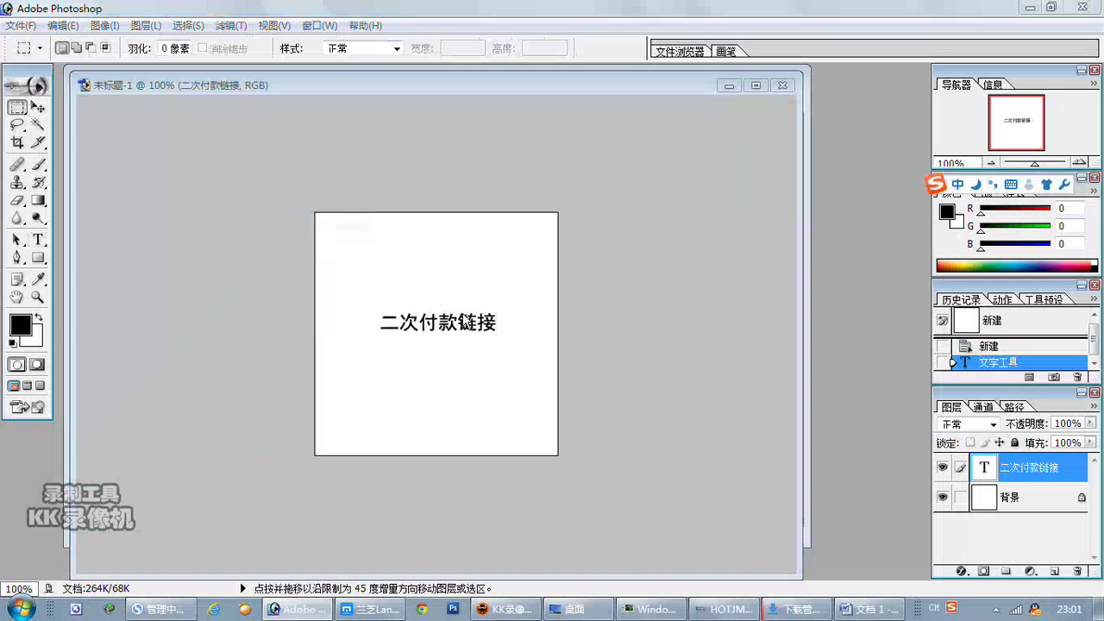
Save the image as the JPEG file 付款 with default quality.
key("ctrl+s")
left_click(492, 384)
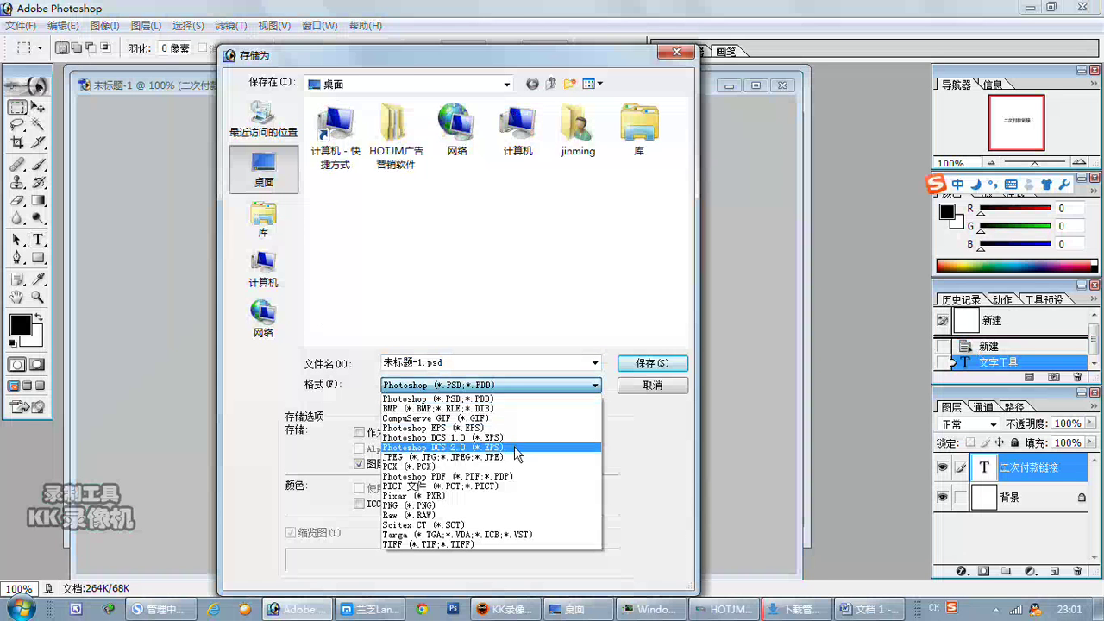
left_click(507, 457)
type("付款")
key("Return")
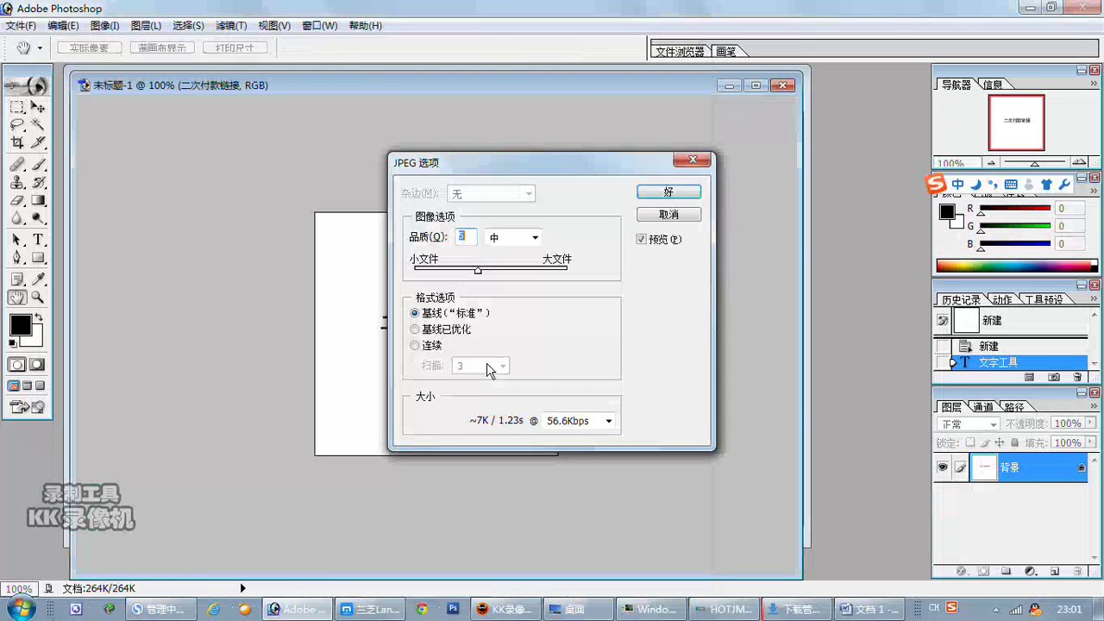
key("Return")
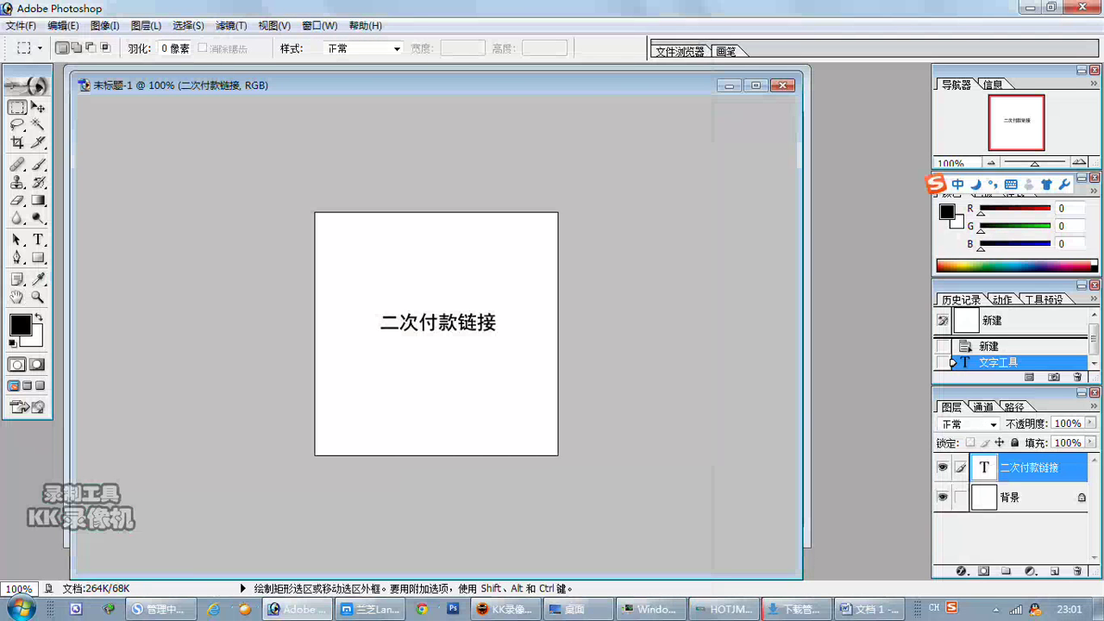
Upload 付款.jpg as the picture of product 二次付款链接.
left_click(160, 609)
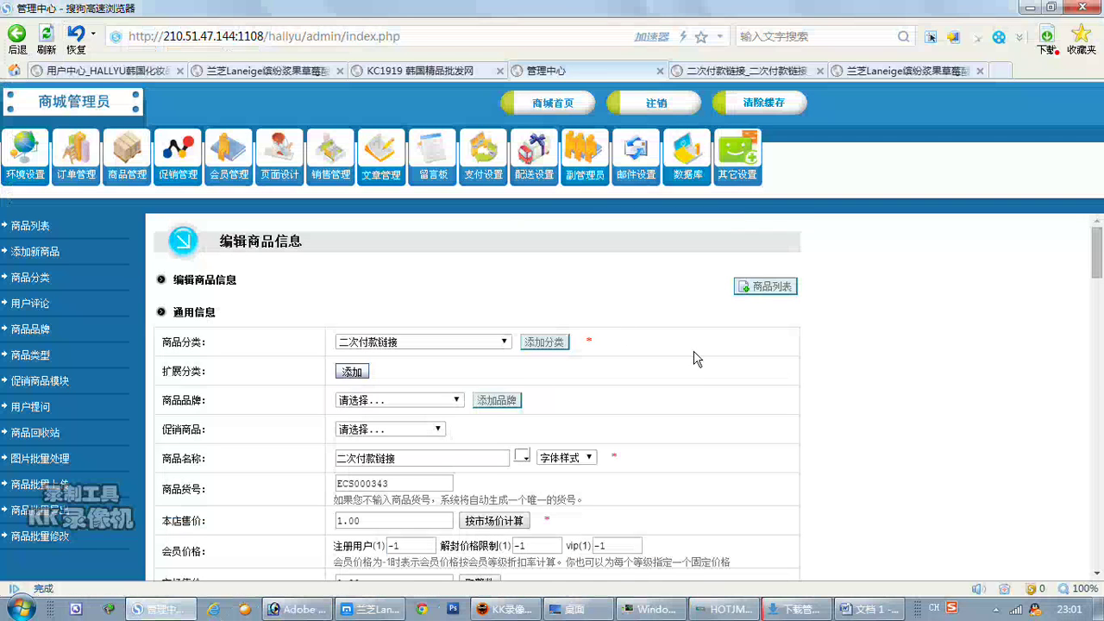
scroll(689, 354, "down", 10)
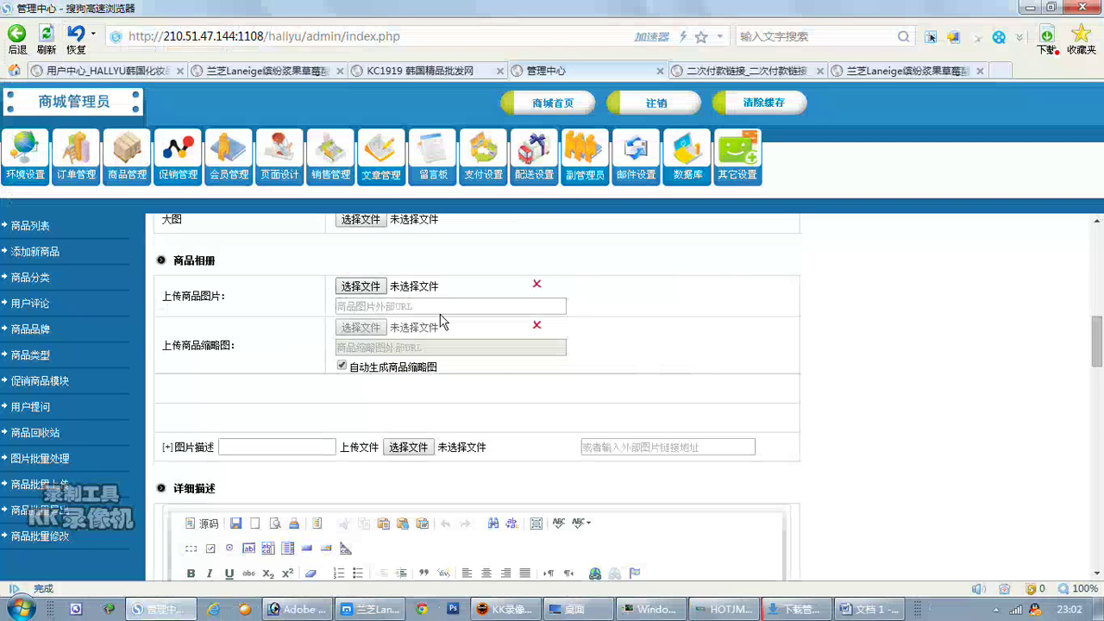
left_click(428, 326)
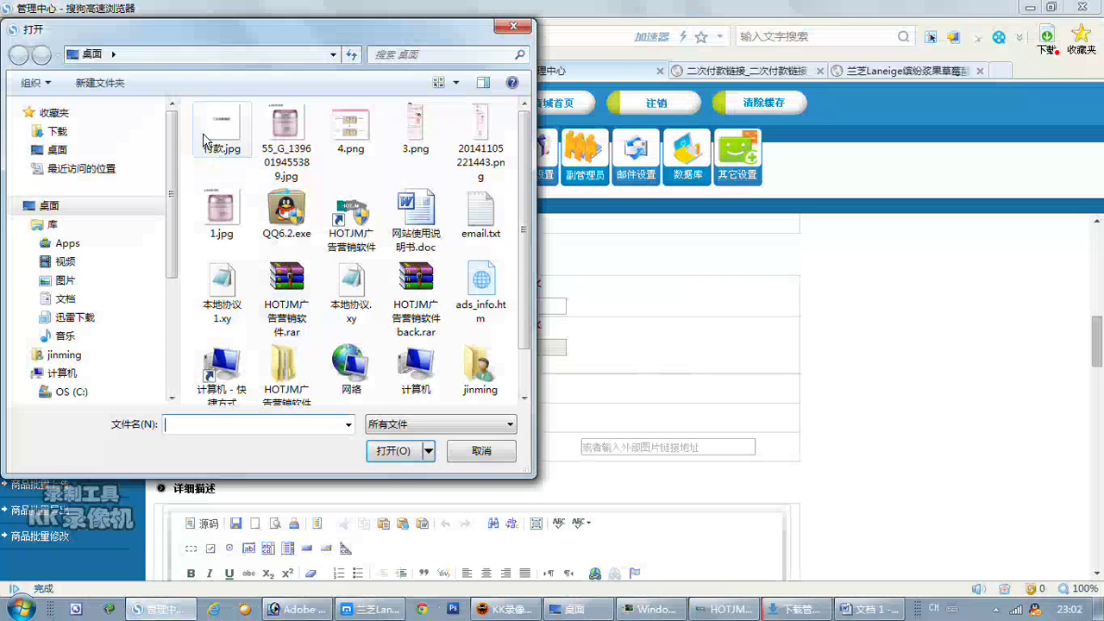
double_click(198, 143)
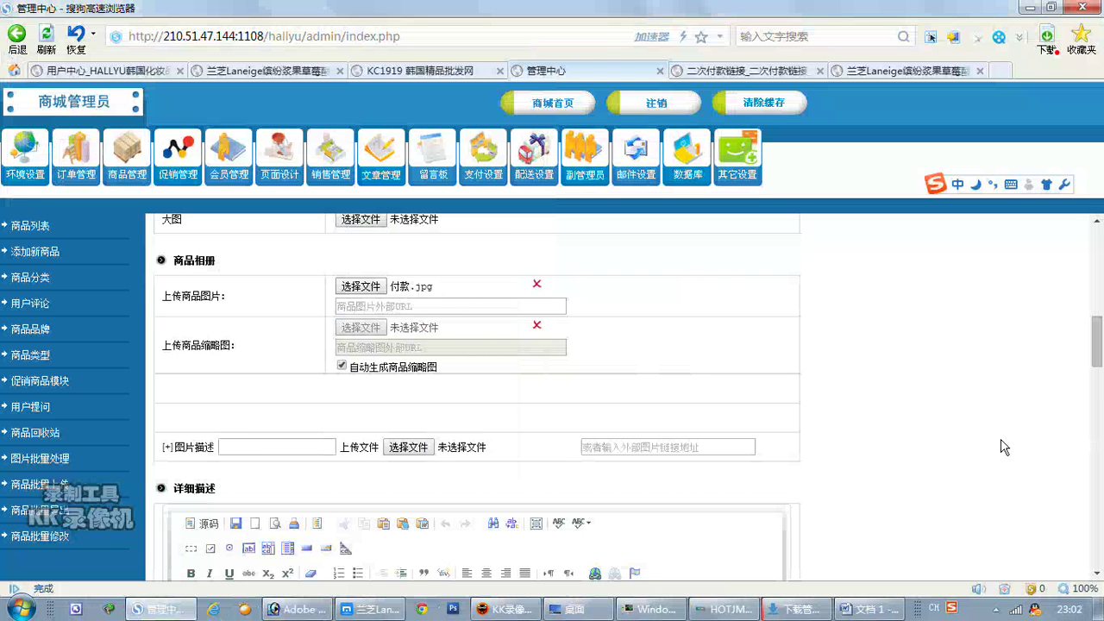
Set the stock quantity to 10000 and submit the product.
scroll(937, 438, "down", 7)
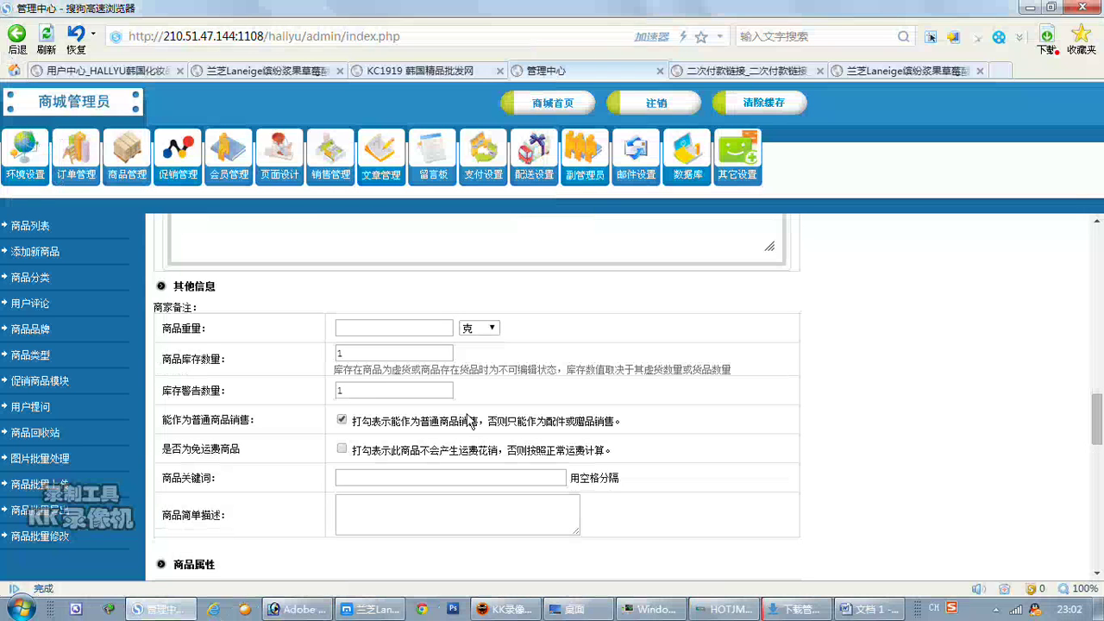
left_click(345, 354)
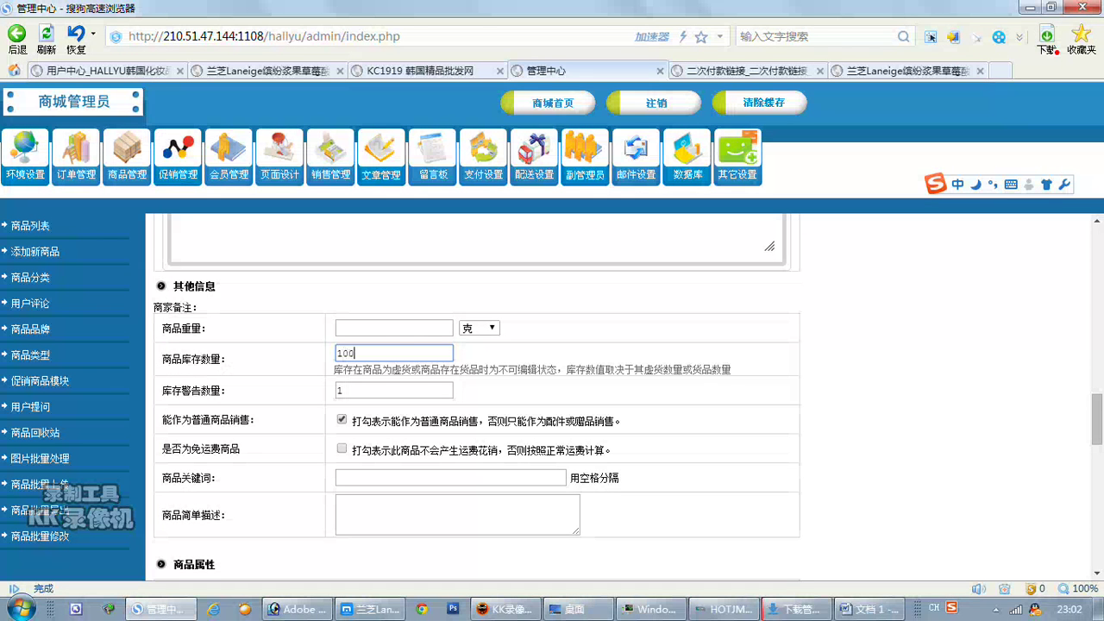
scroll(639, 417, "down", 8)
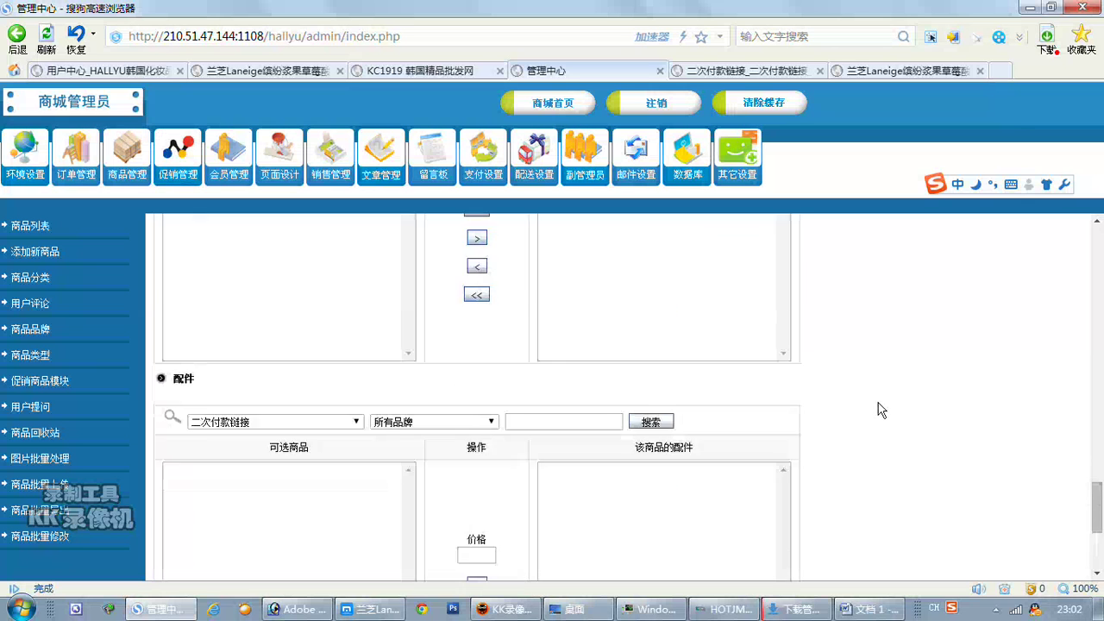
left_click(450, 504)
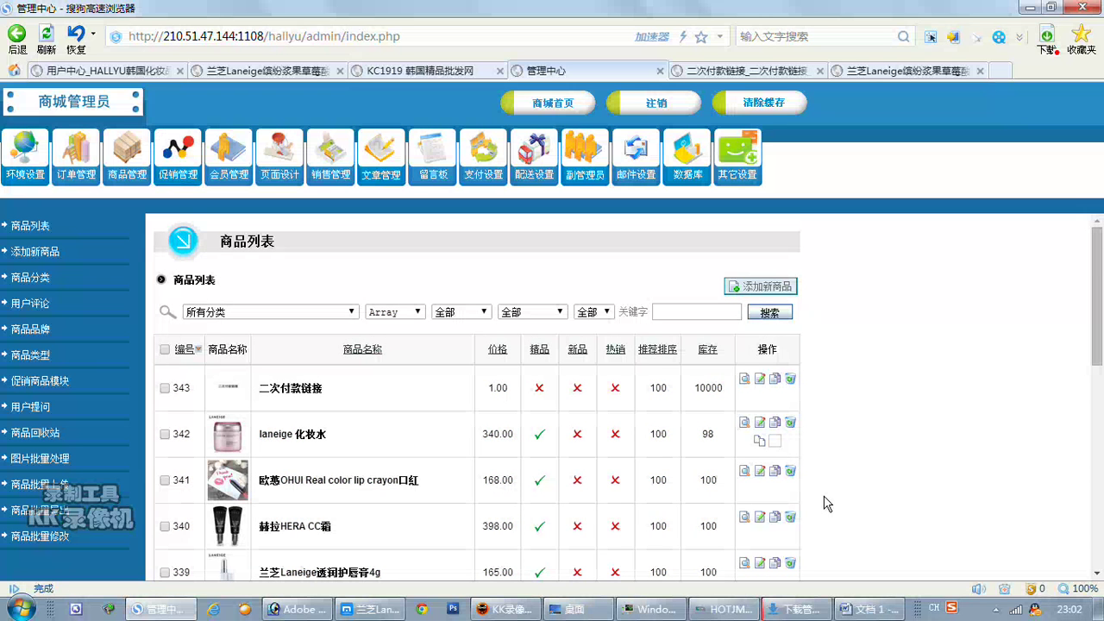
Check product 343's storefront page at ¥1.00, select its URL, and return to admin.
left_click(745, 379)
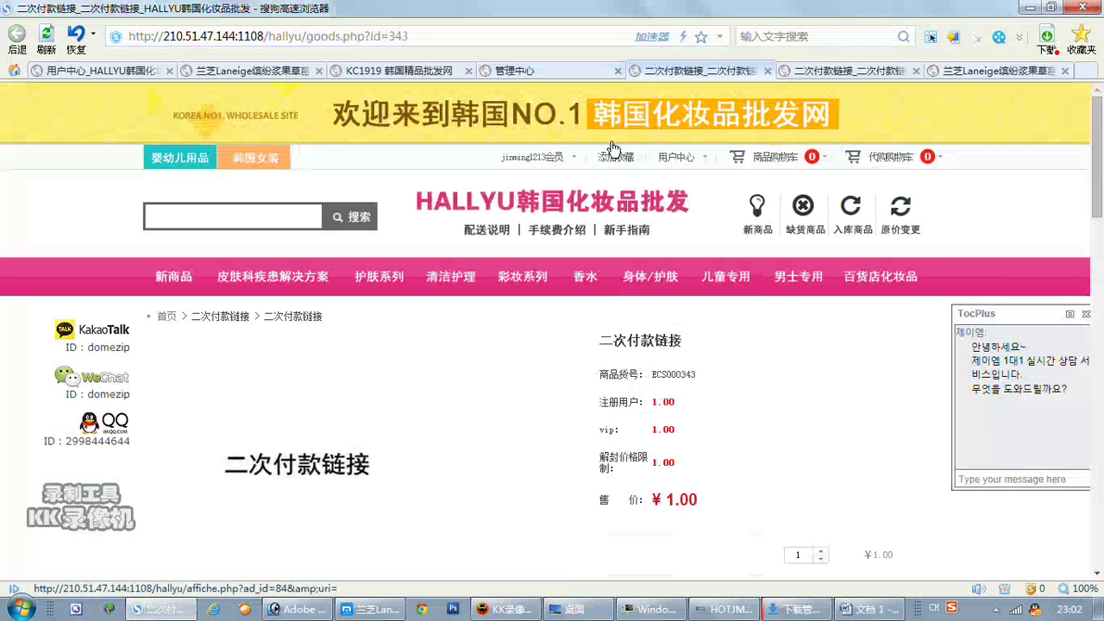
scroll(806, 349, "down", 3)
scroll(798, 347, "up", 3)
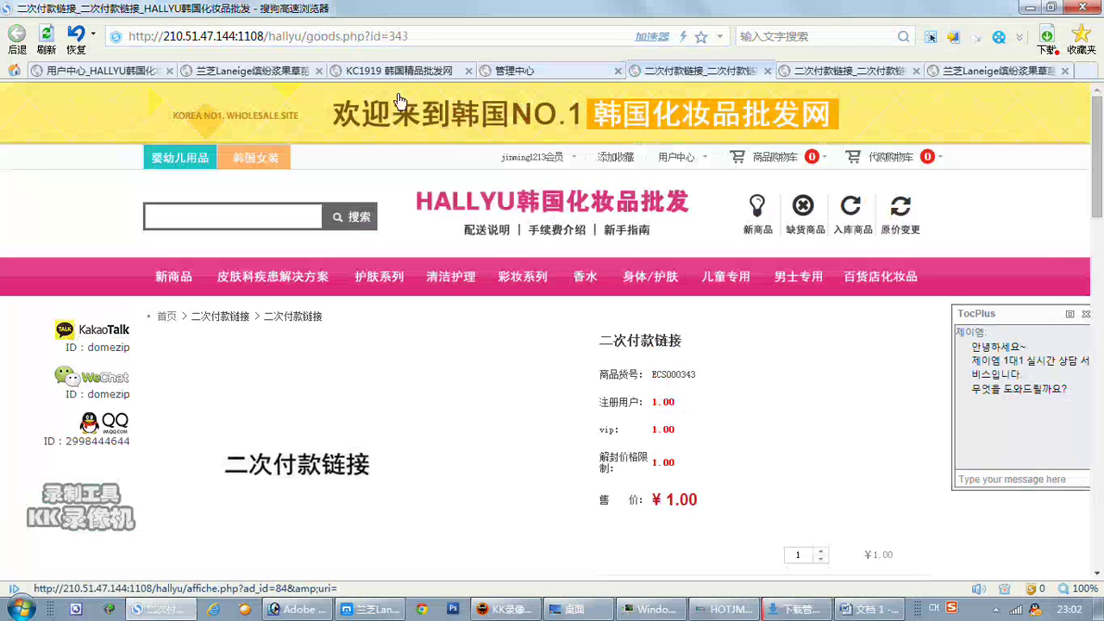
left_click(362, 36)
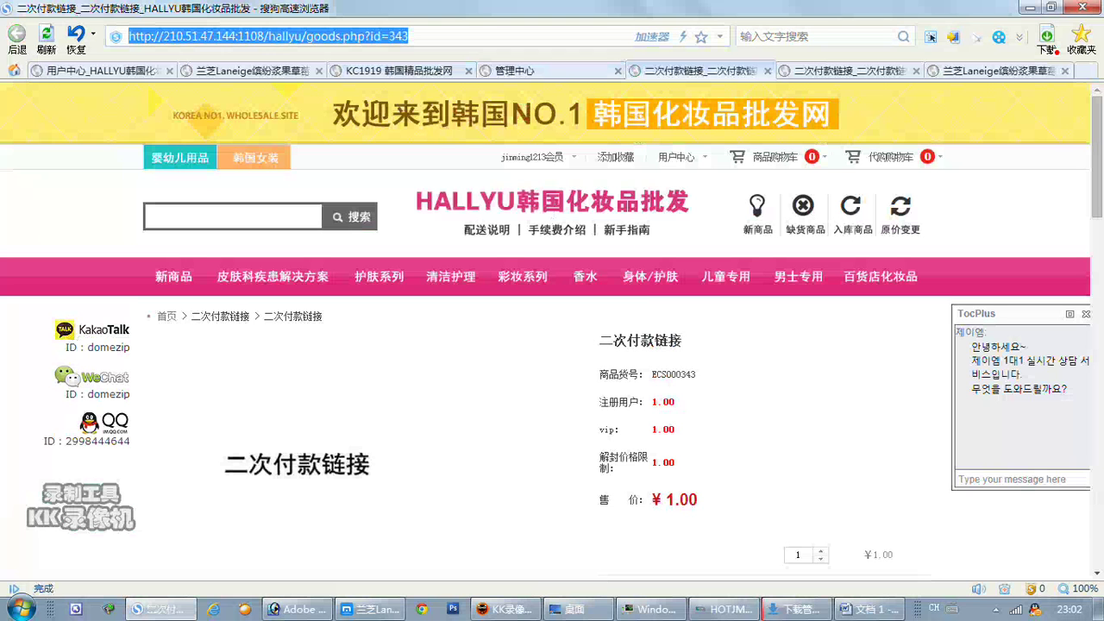
left_click(515, 70)
Turn off 显示价格 for the 注册用户 member grade under 会员等级.
left_click(238, 179)
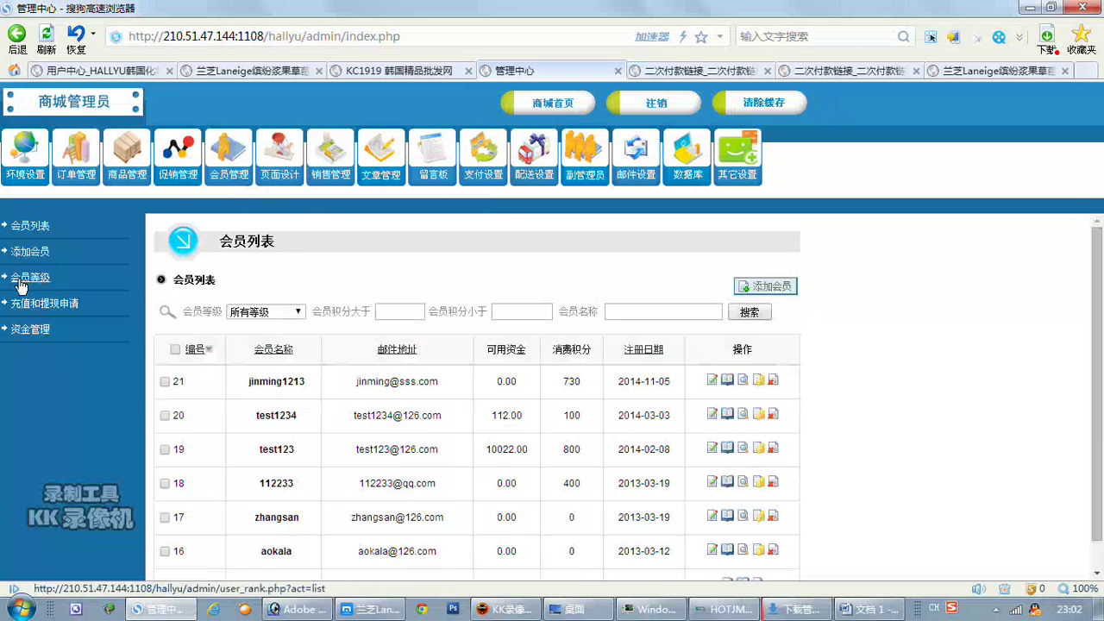
left_click(21, 282)
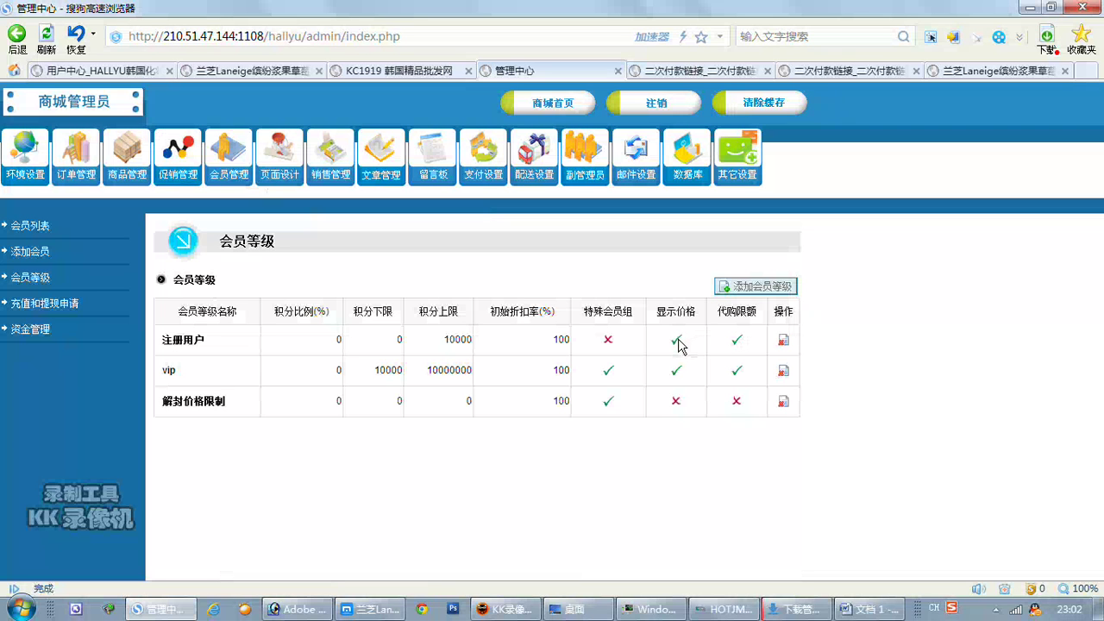
left_click(677, 341)
left_click(391, 73)
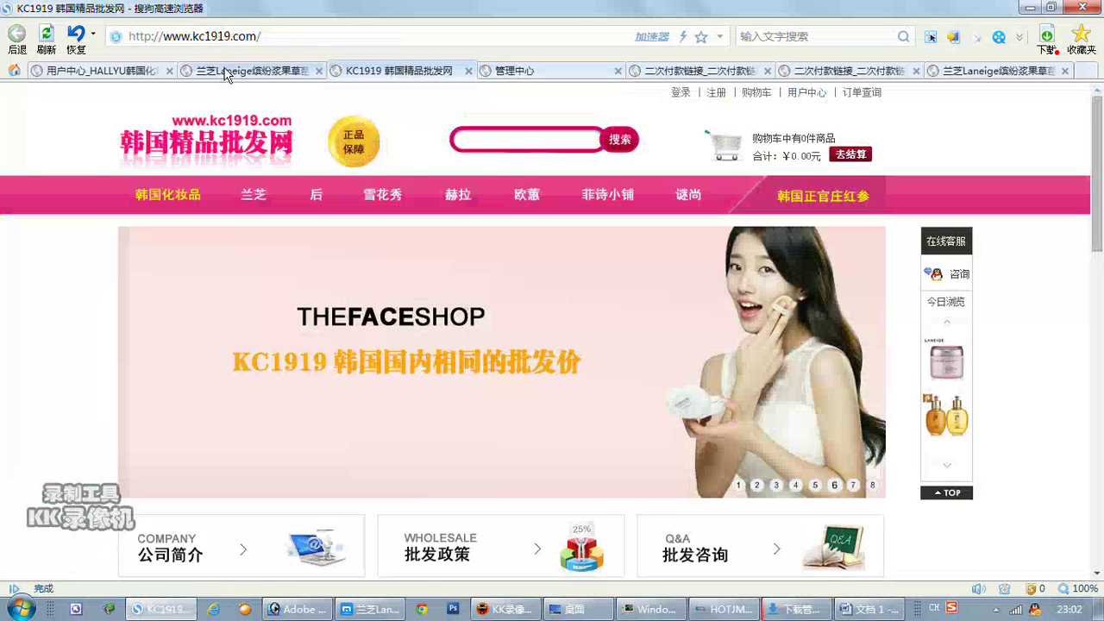
Reload the 二次付款链接 product page, select its URL, and switch to Word.
left_click(250, 71)
left_click(110, 72)
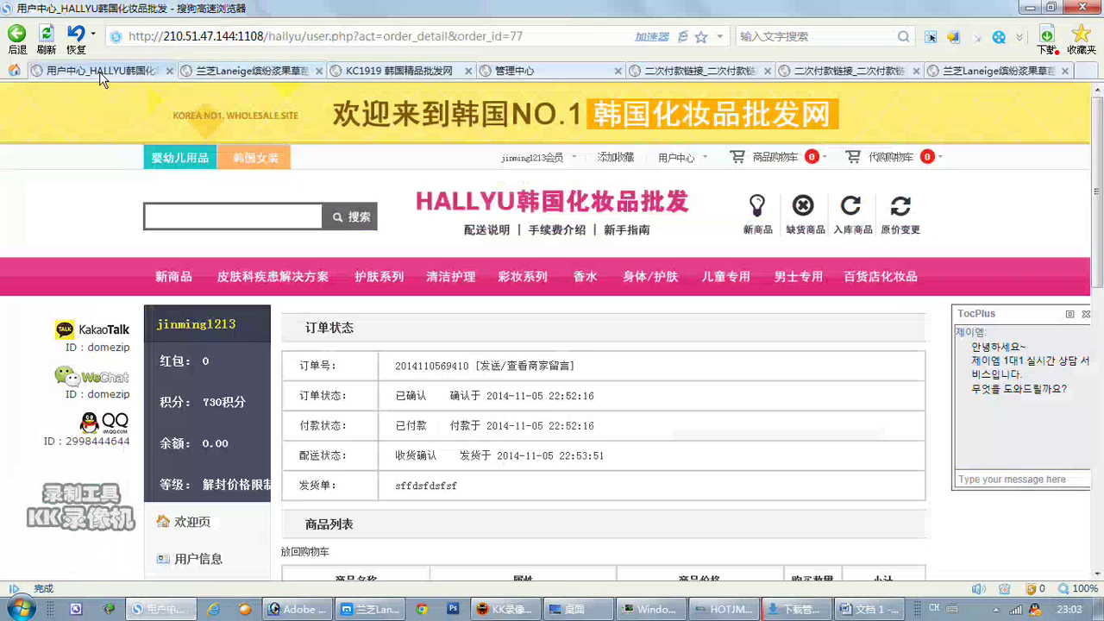
left_click(217, 72)
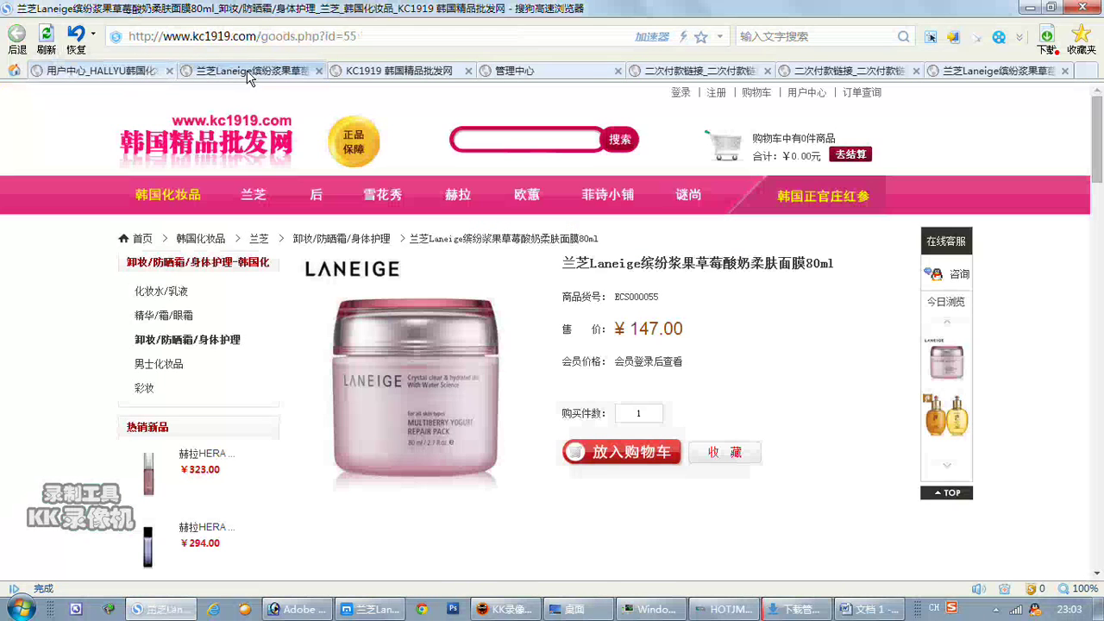
left_click(701, 73)
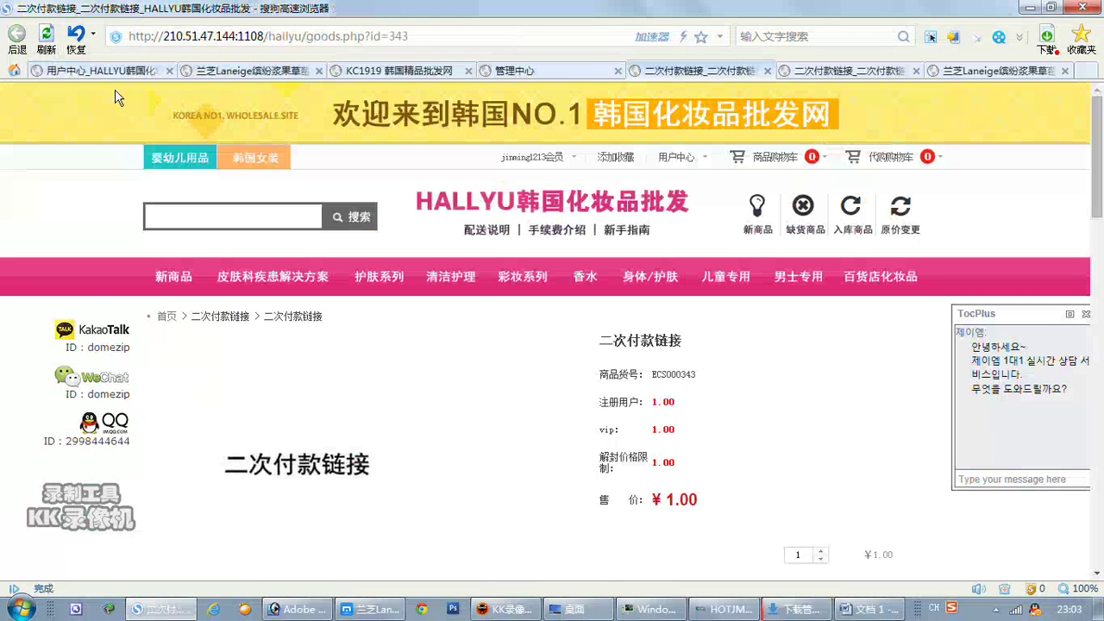
left_click(46, 36)
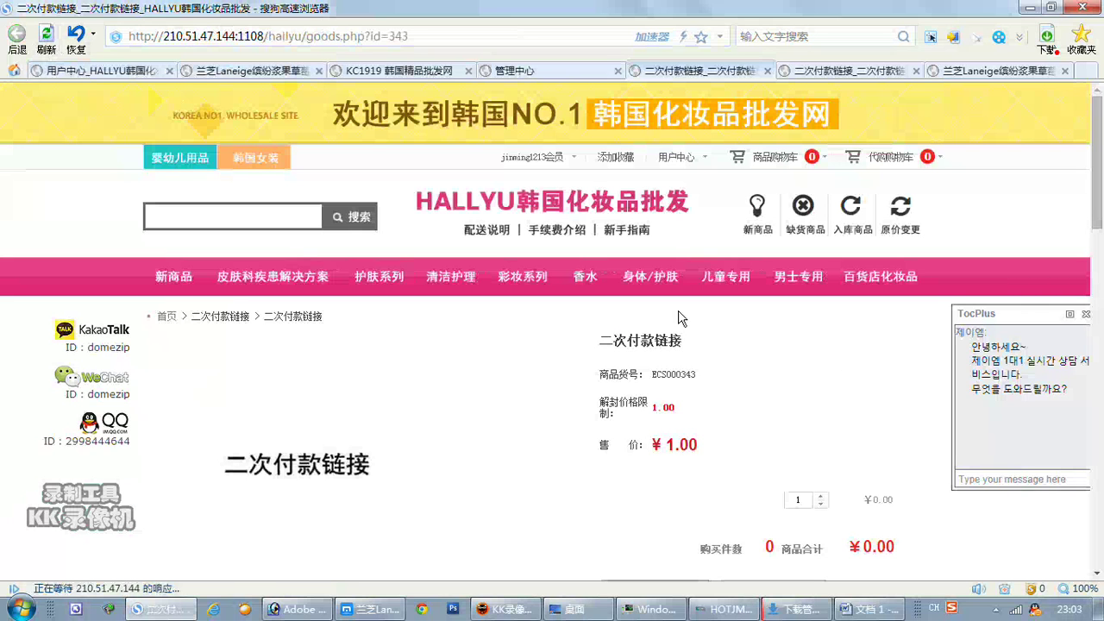
left_click(268, 36)
key("ctrl+c")
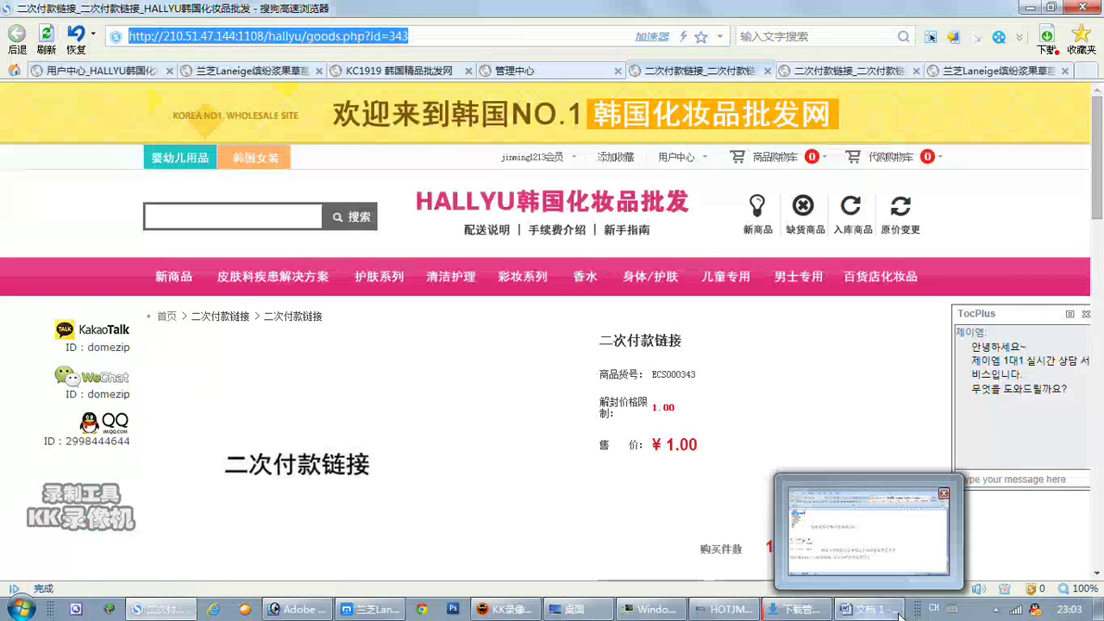
left_click(869, 608)
Paste the product 343 link and add the note 这个链接发给客户付款就可以了.
key("ctrl+v")
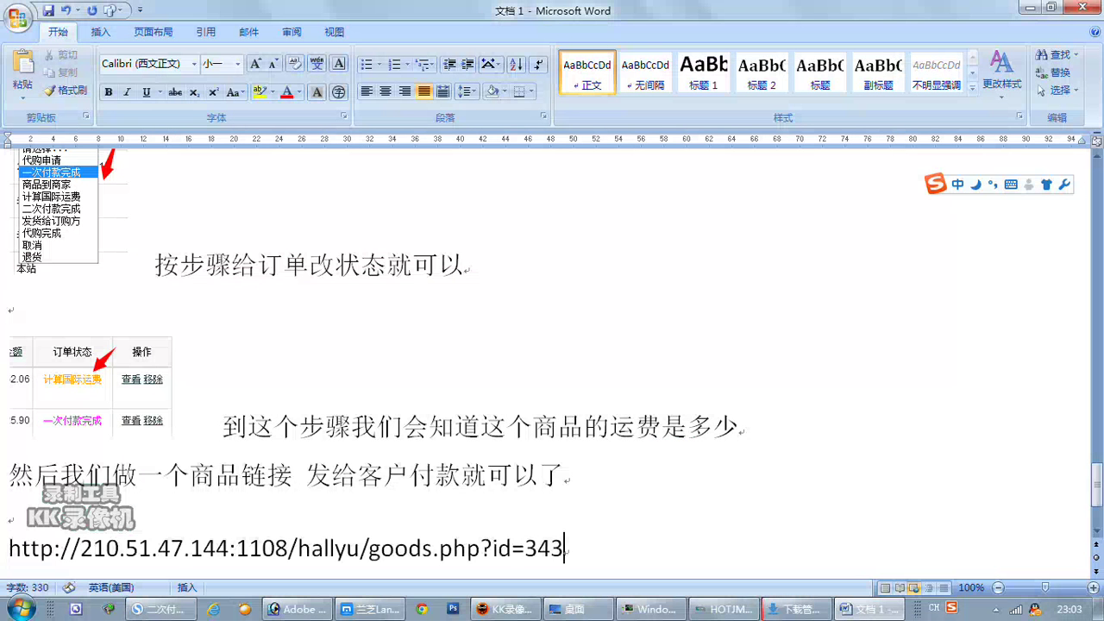
type("这个链接")
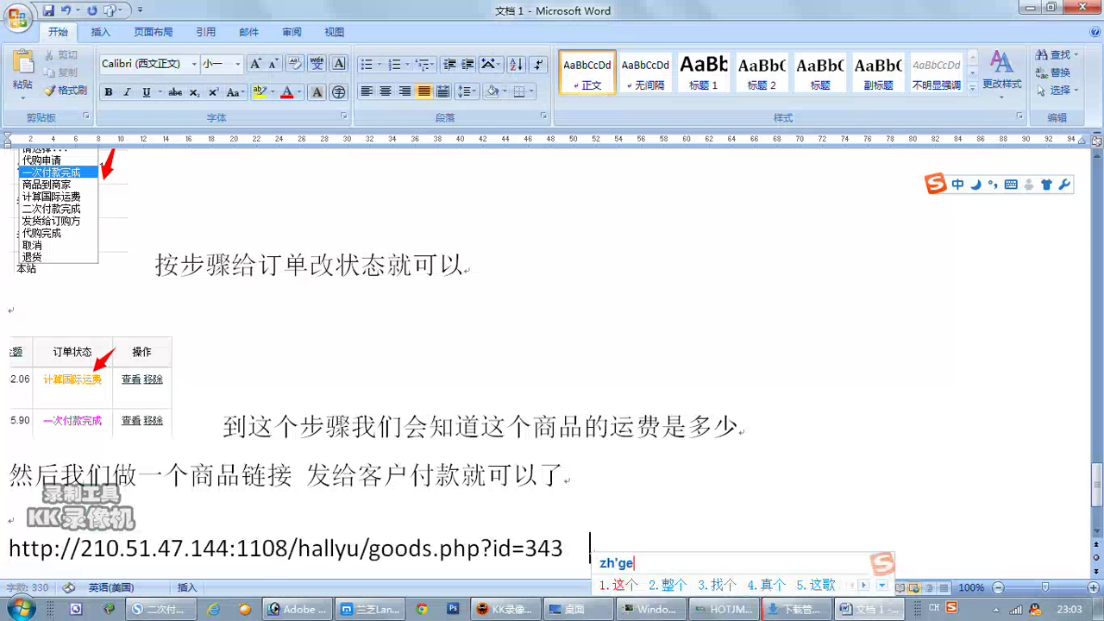
type("发给")
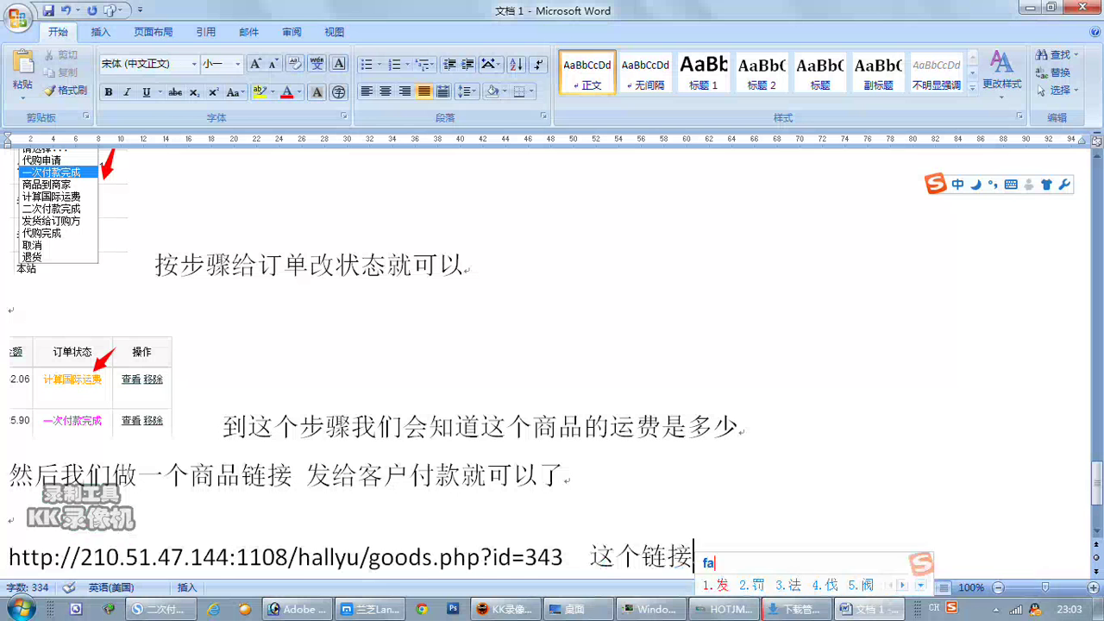
type("f")
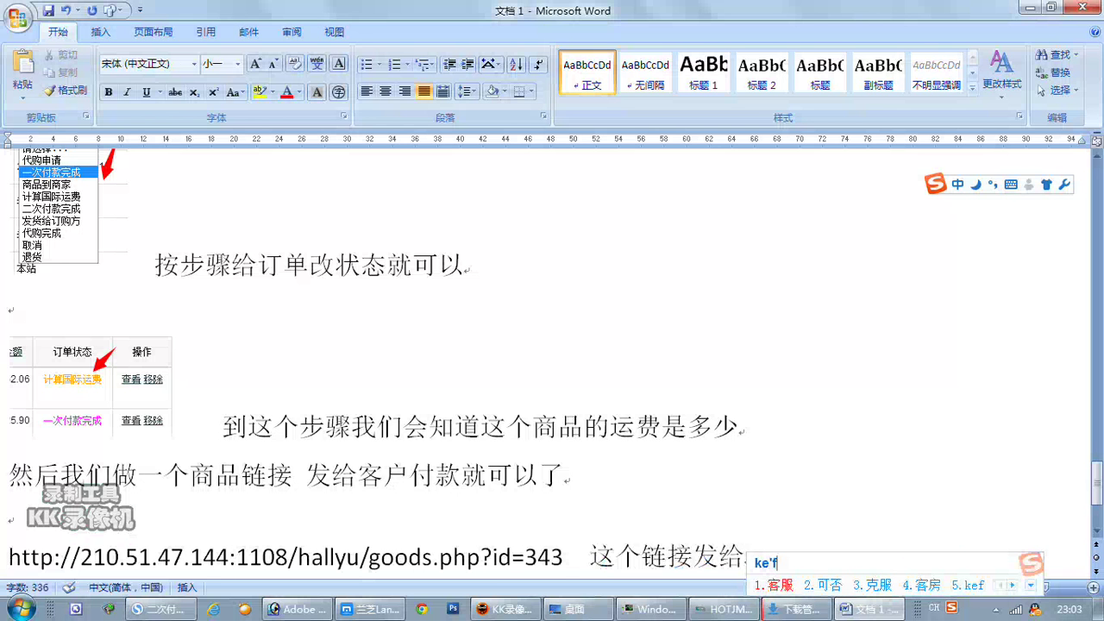
type("客户")
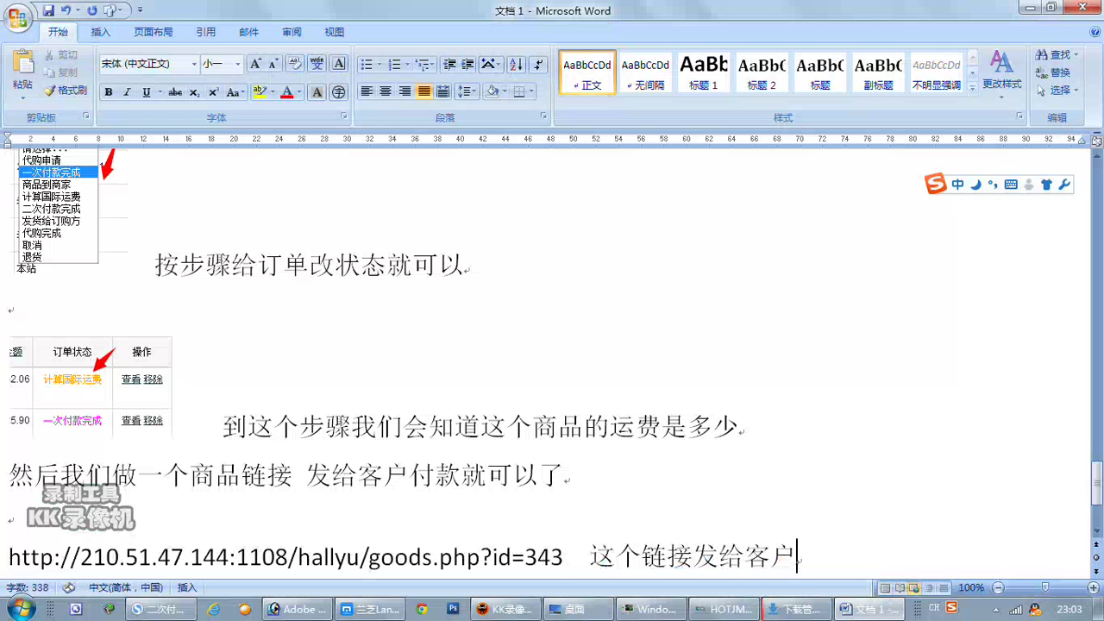
type("付款就可以了。")
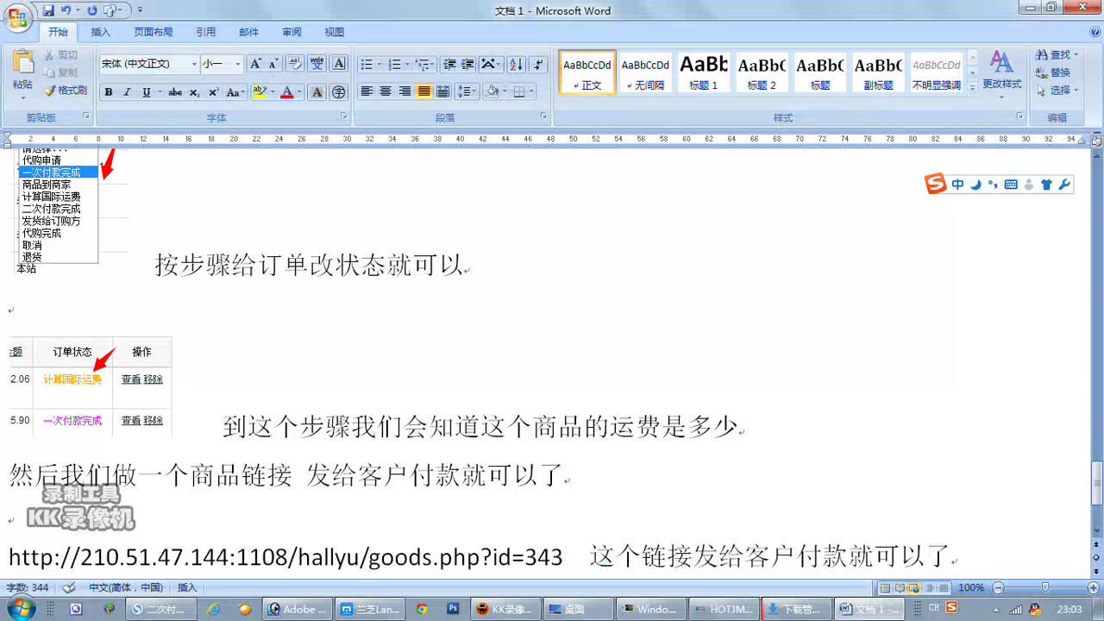
scroll(551, 345, "down", 3)
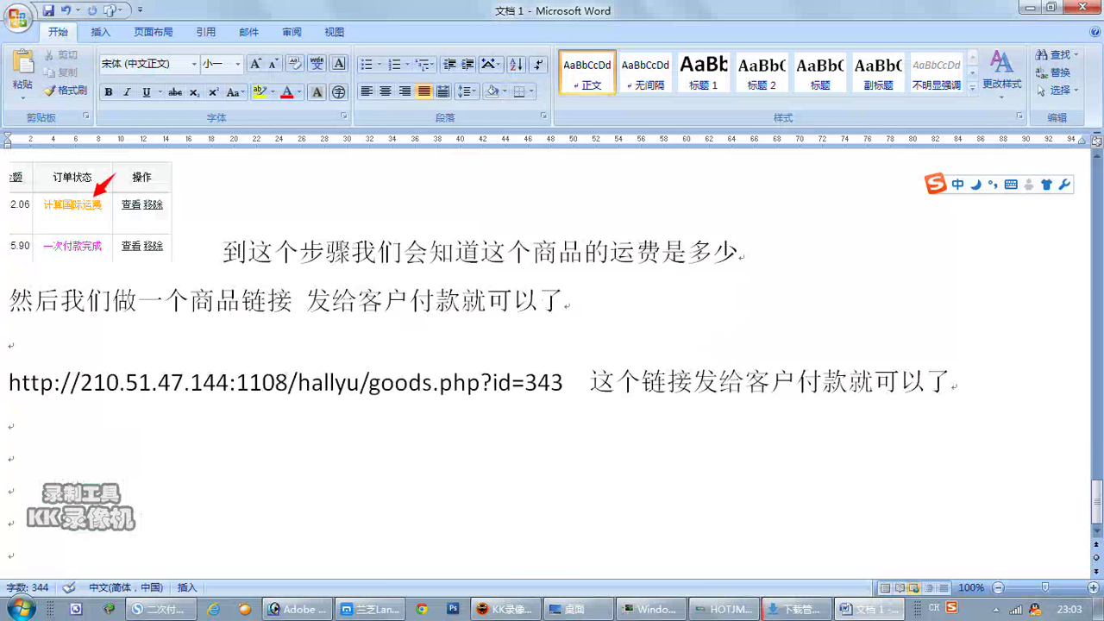
left_click(9, 421)
left_click(8, 453)
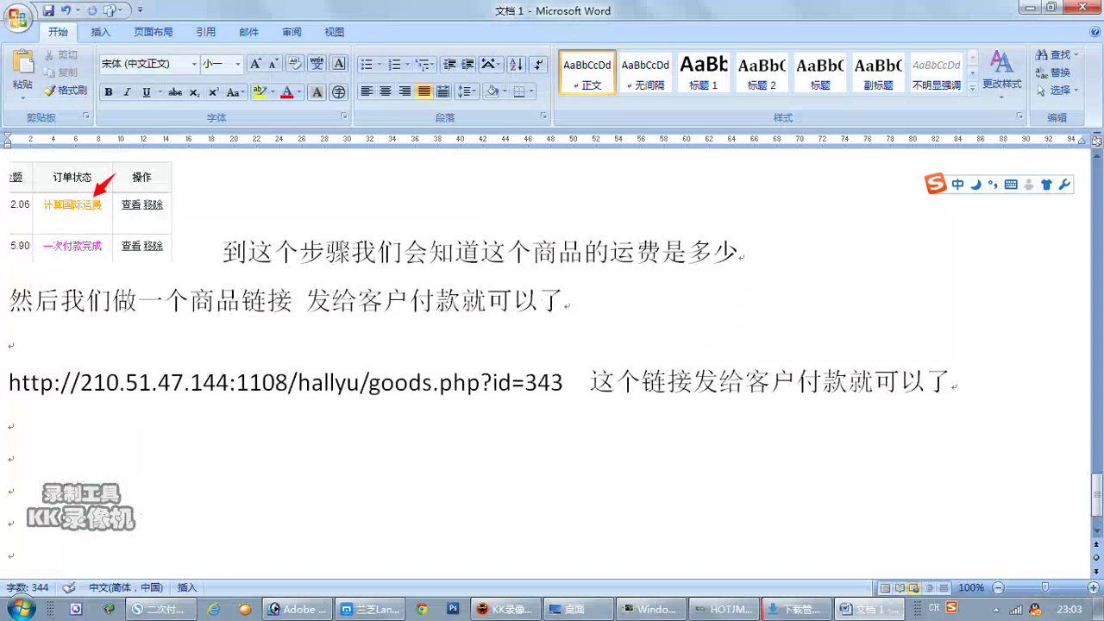